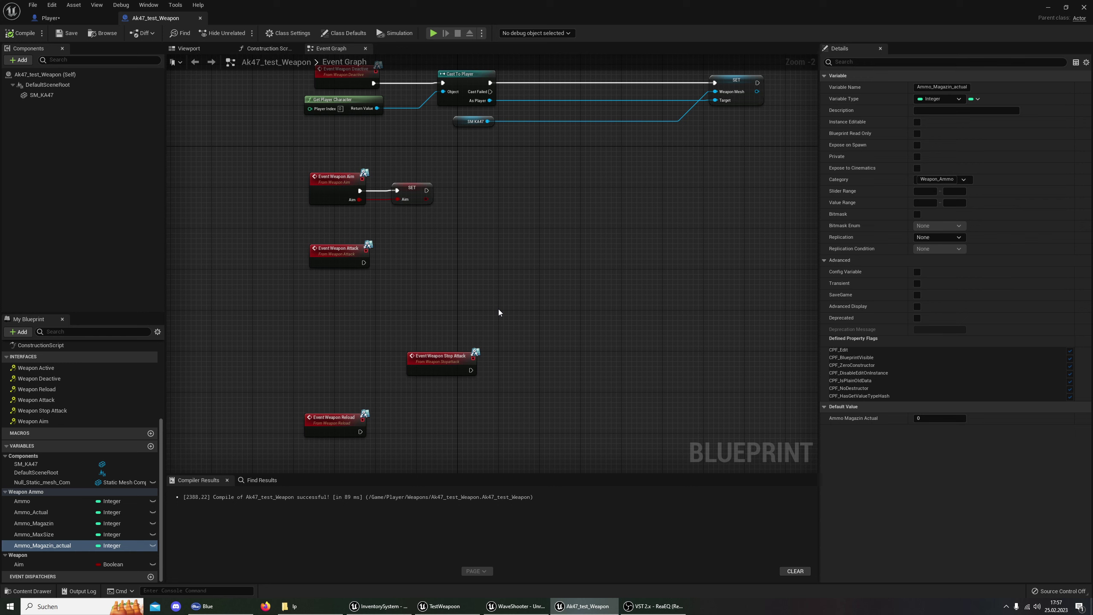
Open the project's Input settings and delete the SetDestination action mapping.
right_click(313, 264)
left_click(371, 283)
left_click(53, 6)
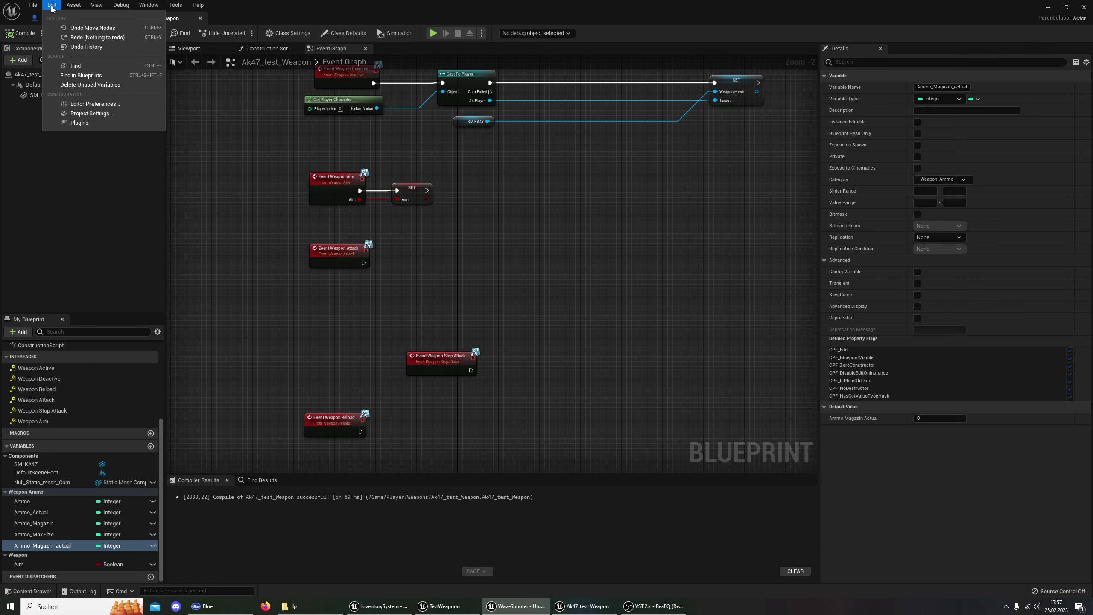
left_click(87, 113)
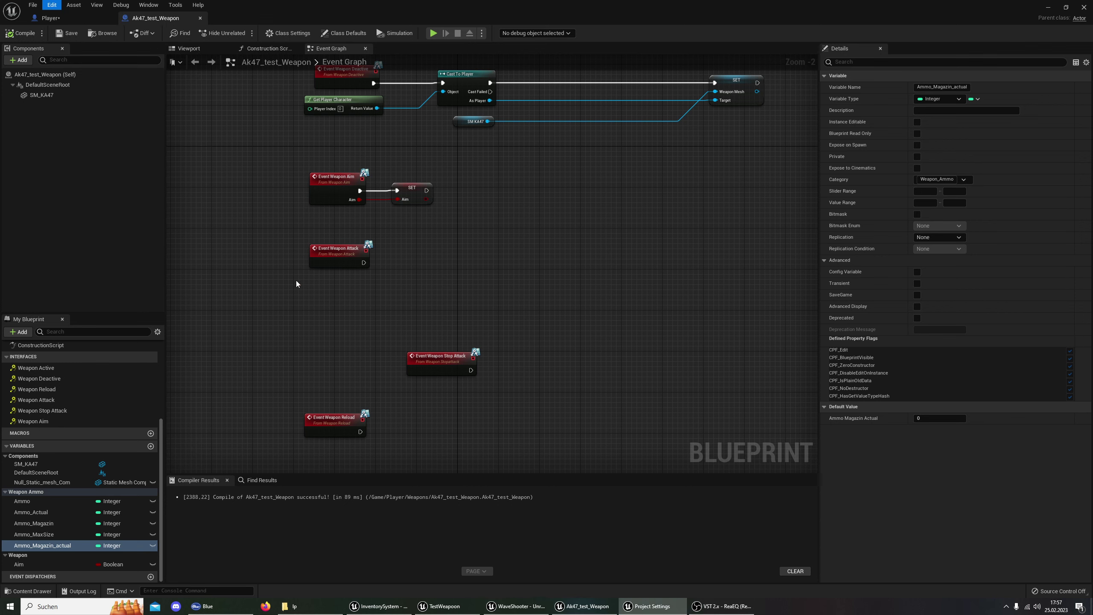
scroll(172, 344, "down", 2)
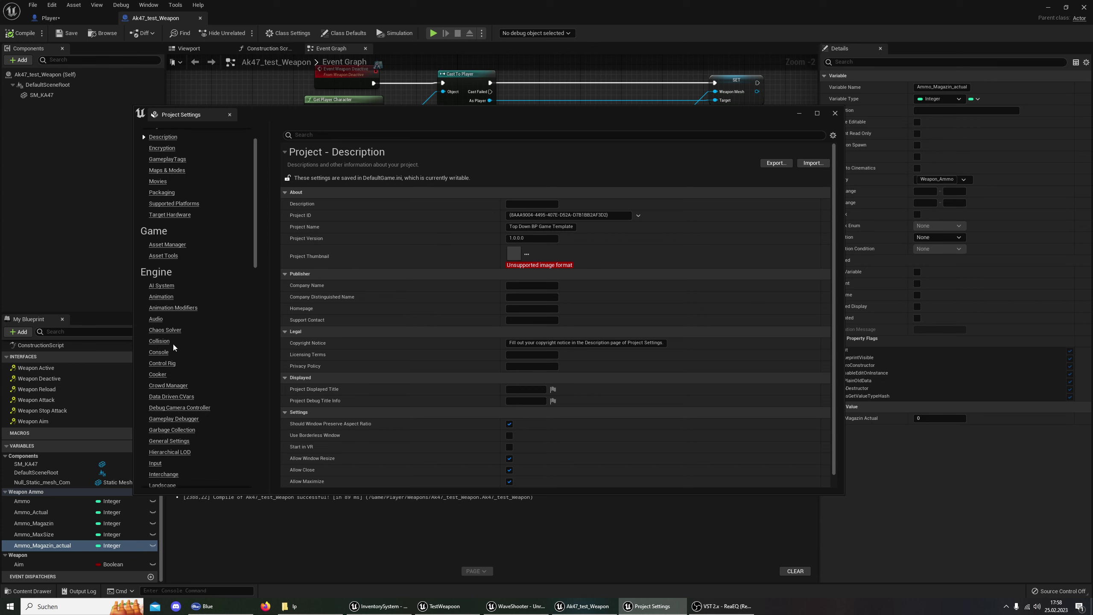
left_click(161, 460)
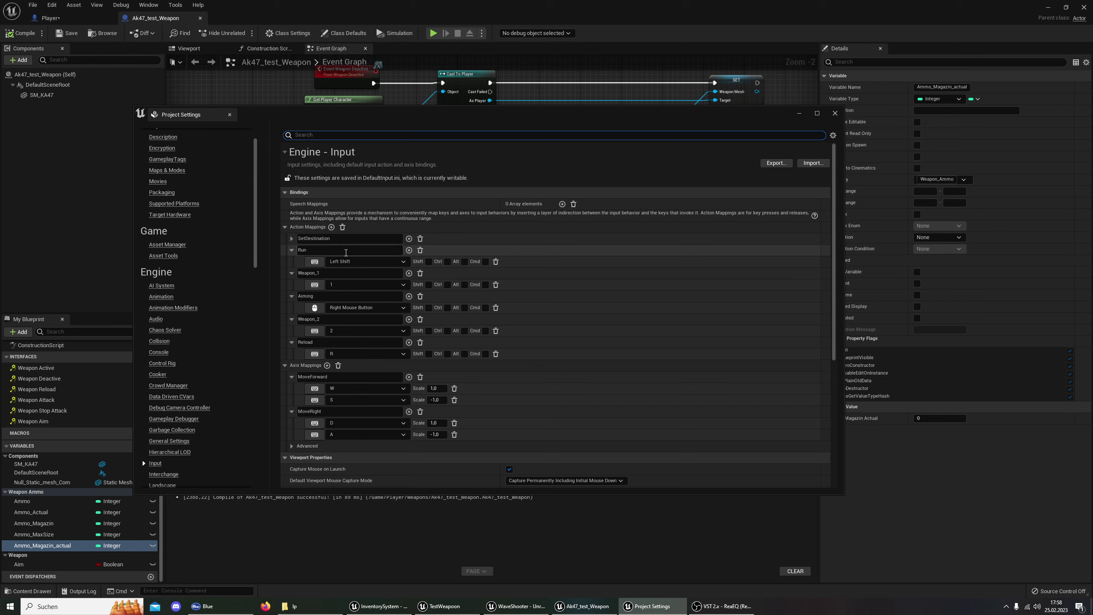
left_click(291, 240)
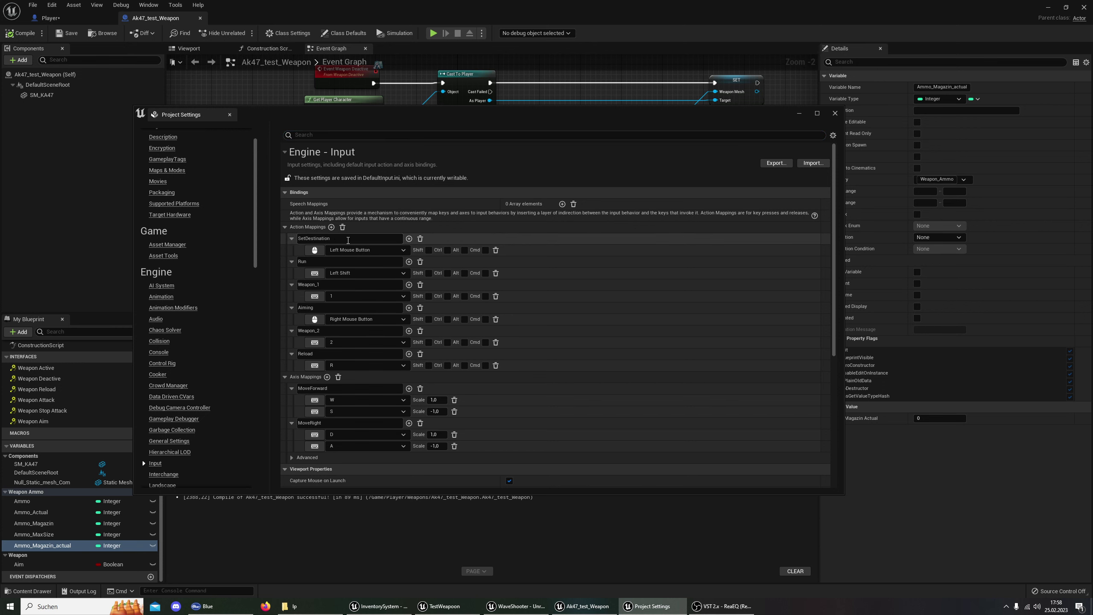
left_click_drag(343, 239, 303, 238)
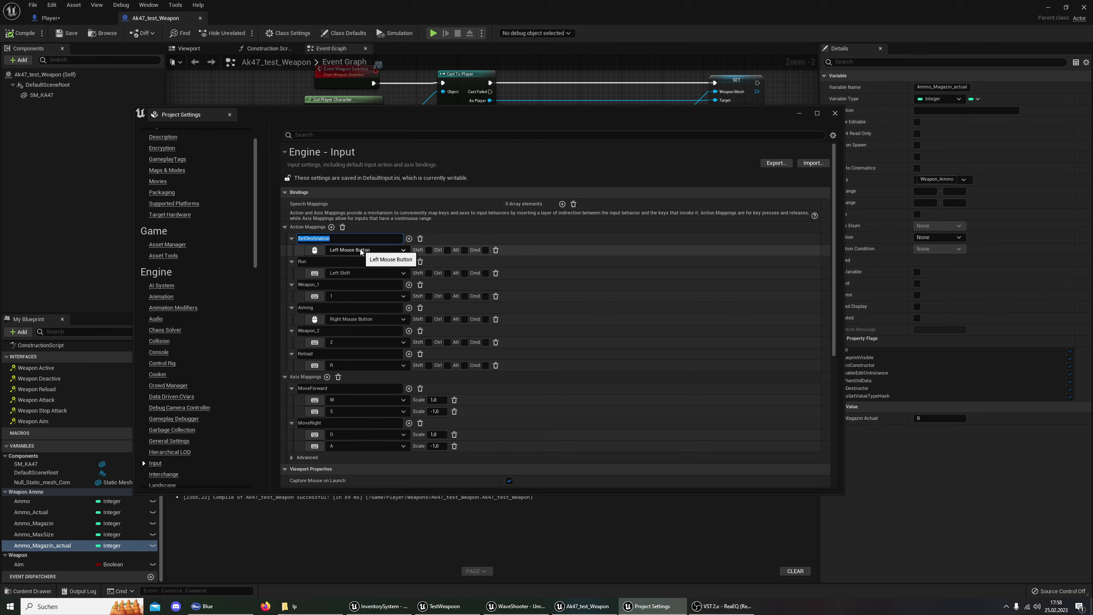
left_click(420, 239)
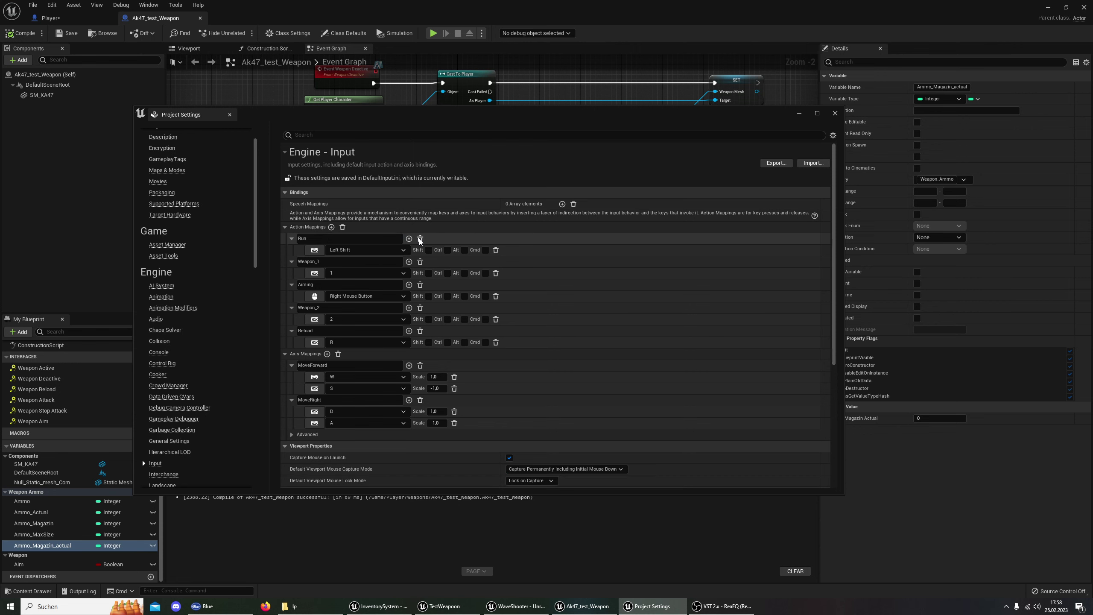
Add an action mapping named Attack bound to Left Mouse Button.
left_click(332, 226)
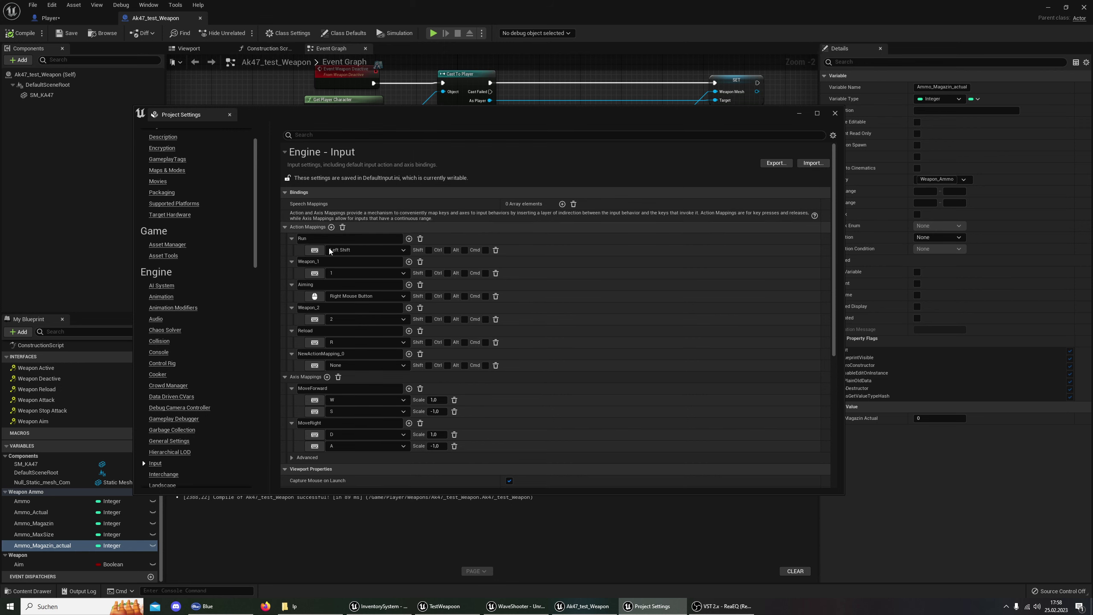
left_click_drag(349, 354, 288, 354)
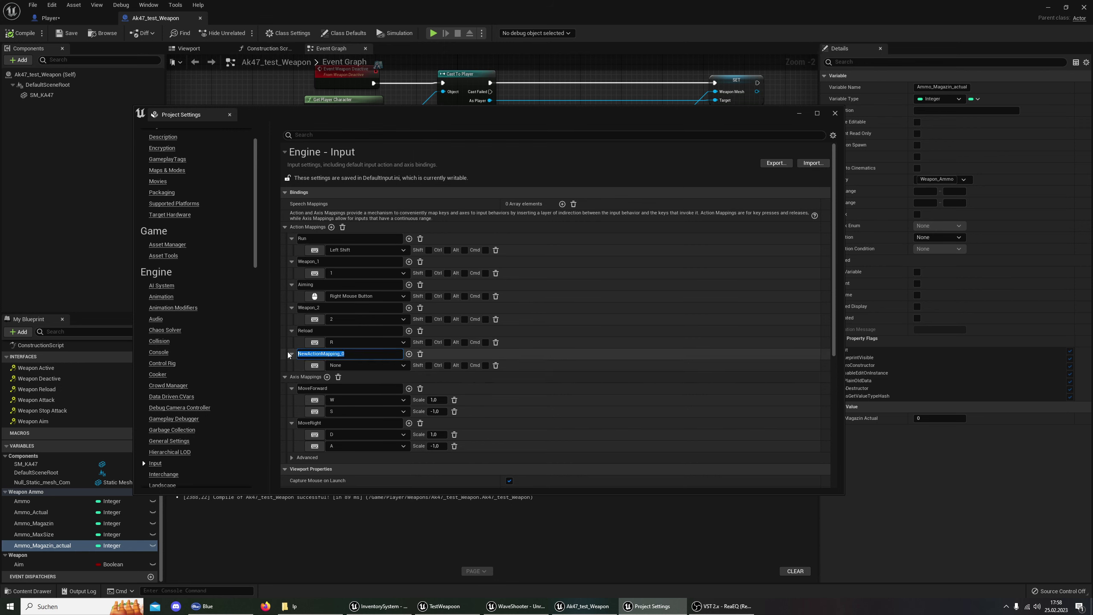
type("Attack")
key("Return")
left_click(315, 365)
left_click(314, 365)
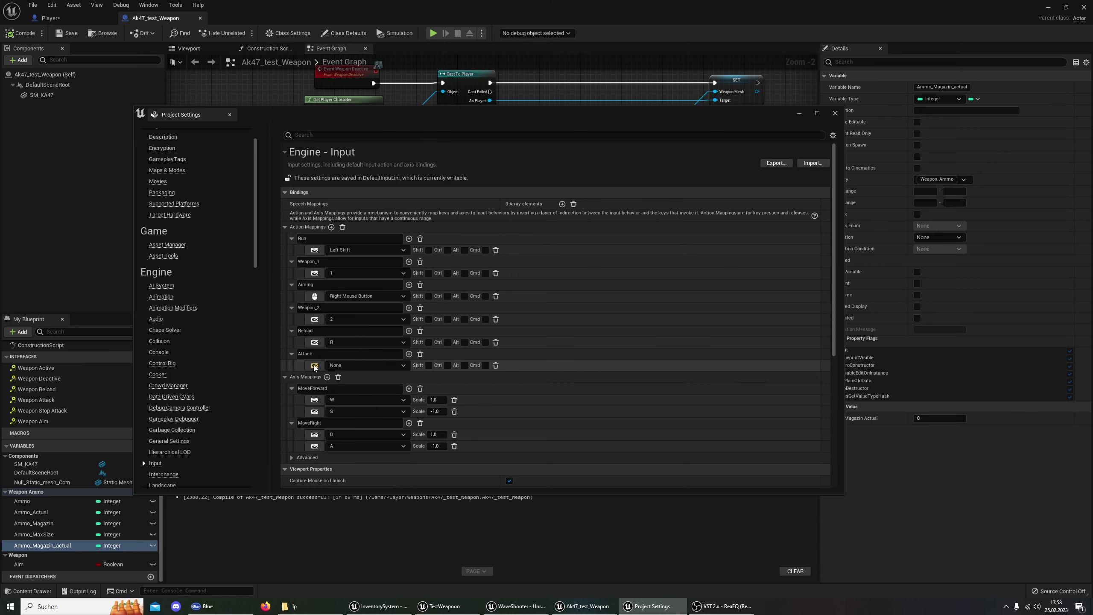
left_click(366, 365)
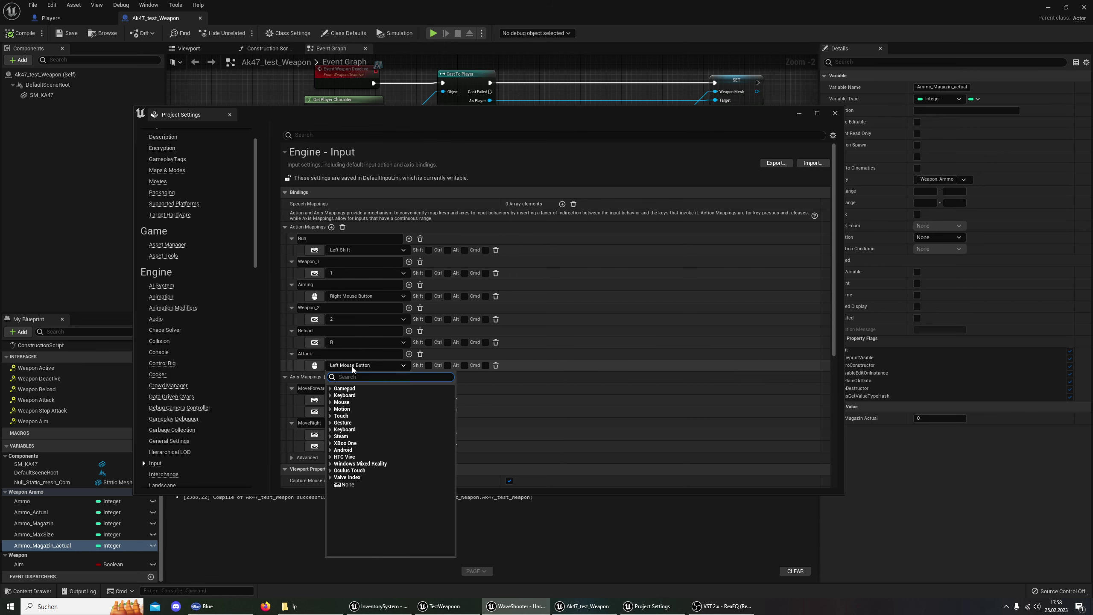
left_click(333, 403)
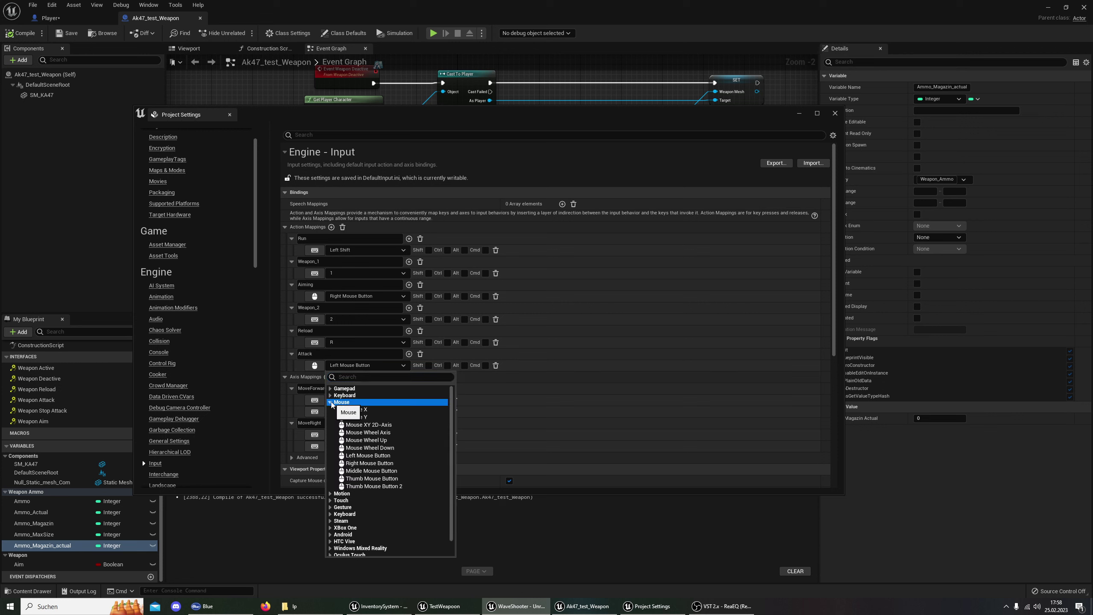
left_click(389, 455)
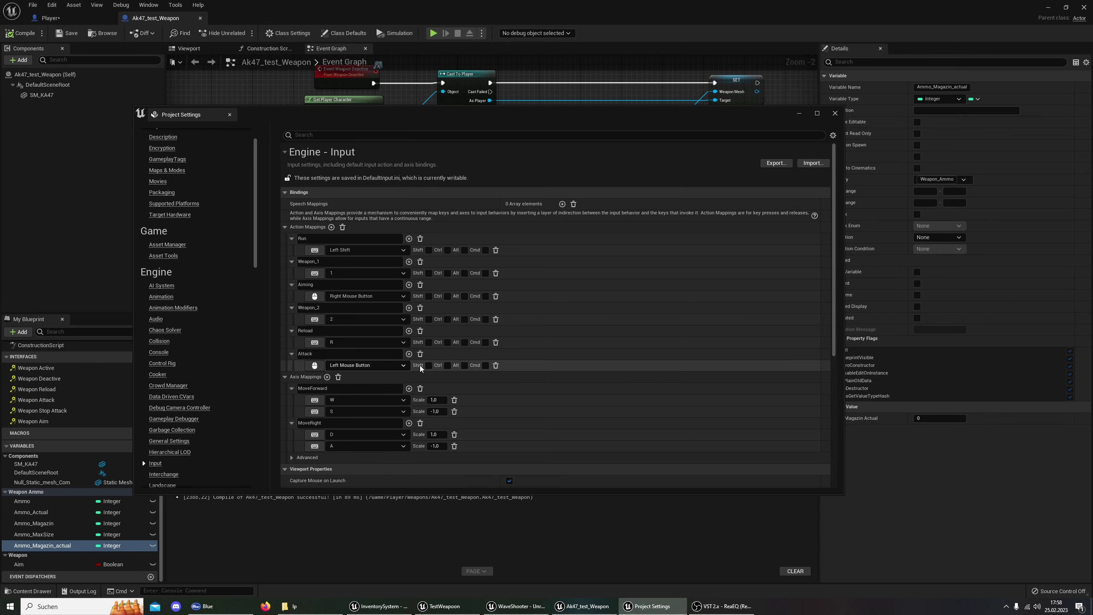
Add an InputAction Attack event node to the Player graph, then switch to TestWeapon.
left_click(835, 113)
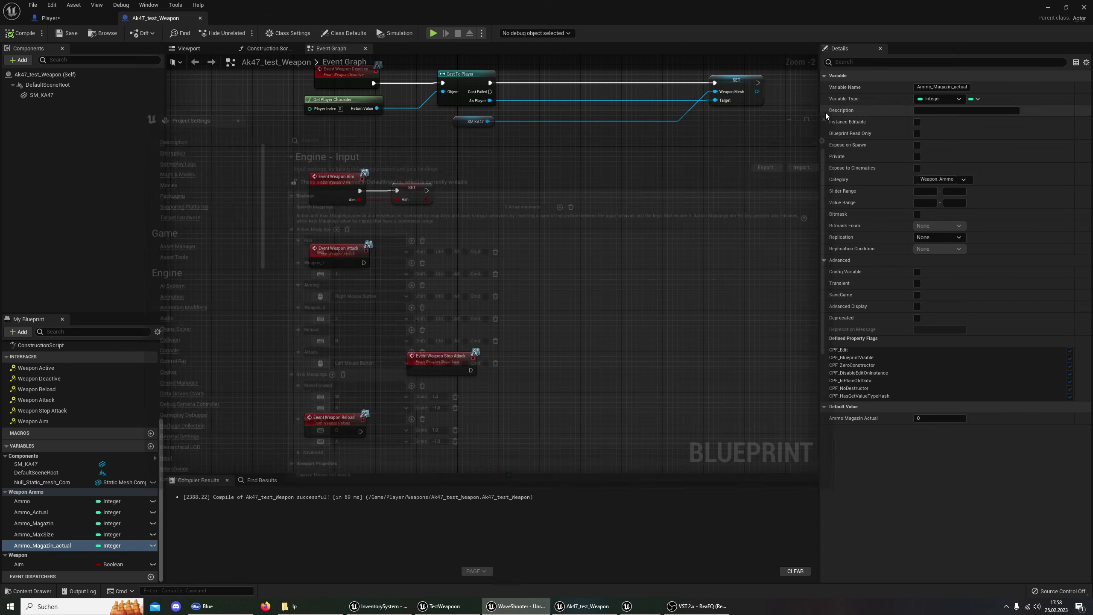
right_click_drag(441, 297, 472, 329)
left_click(69, 20)
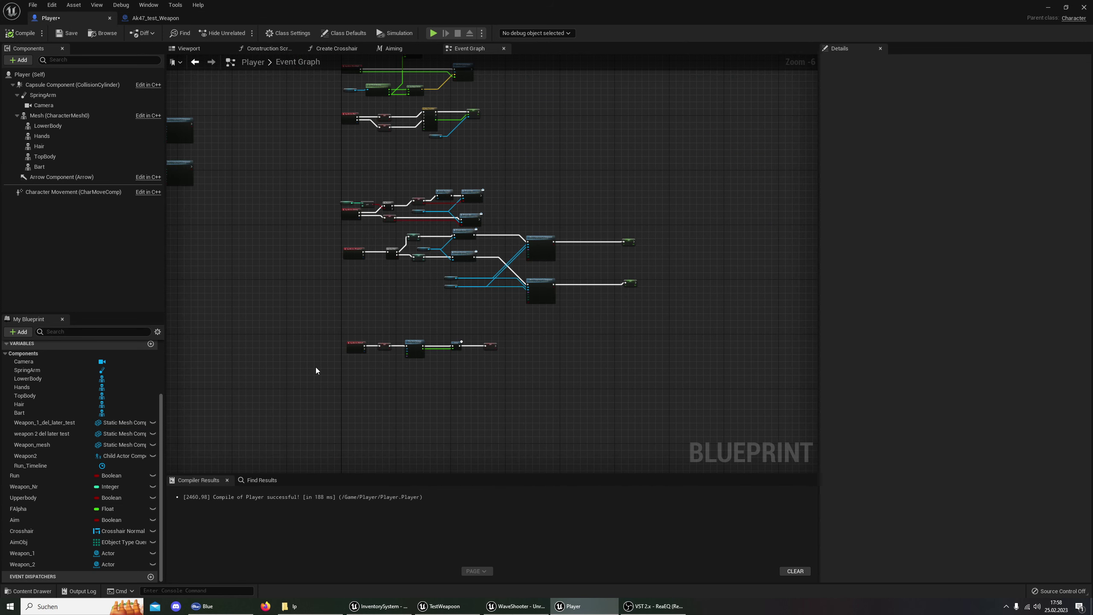
right_click(383, 351)
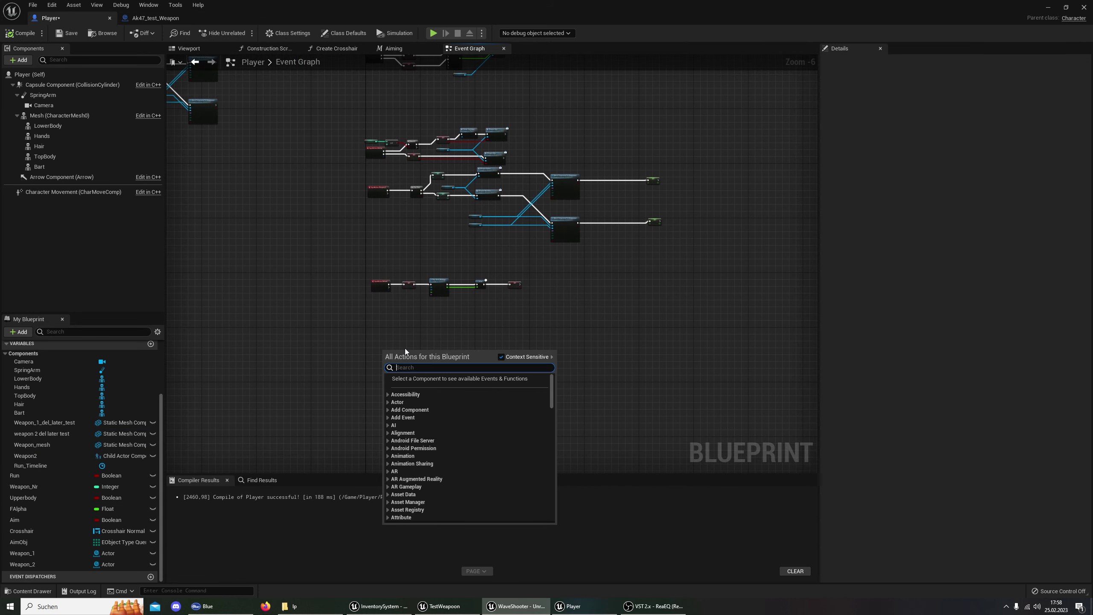
type("attac")
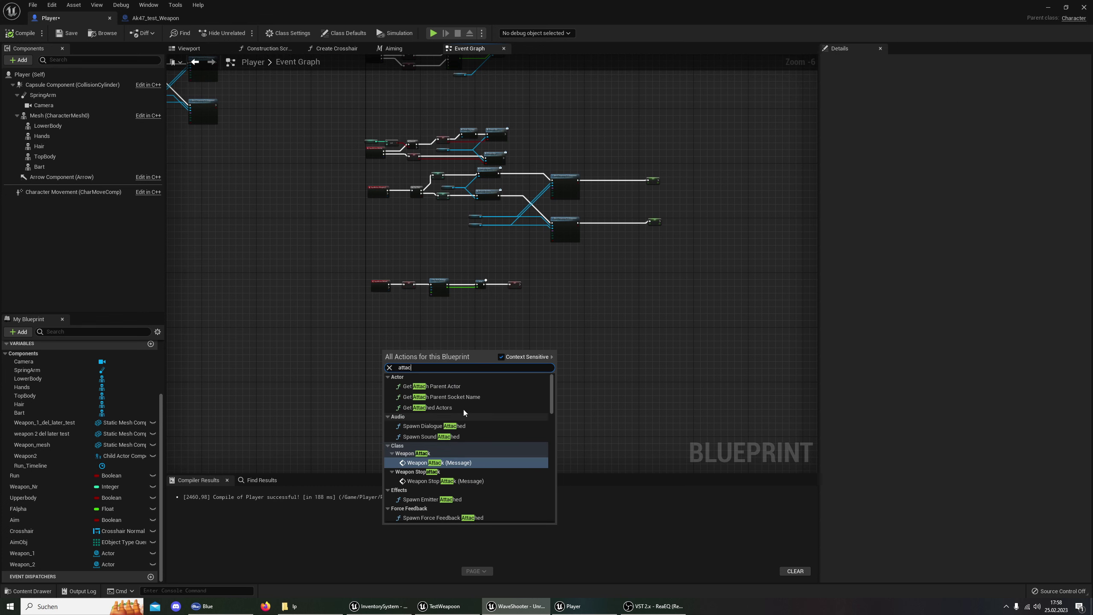
scroll(464, 404, "down", 1)
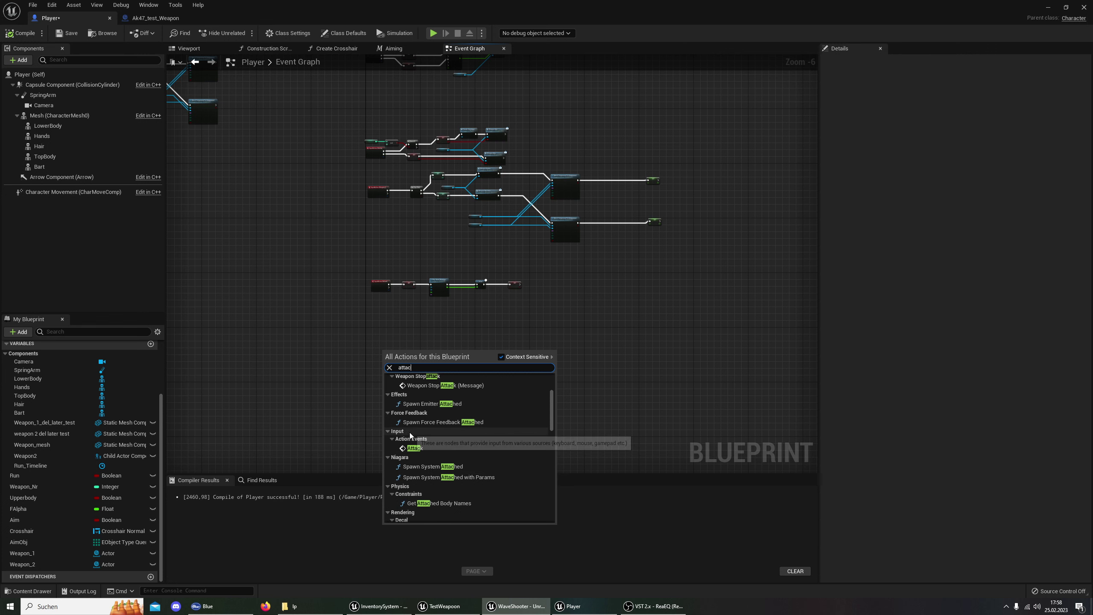
left_click(419, 451)
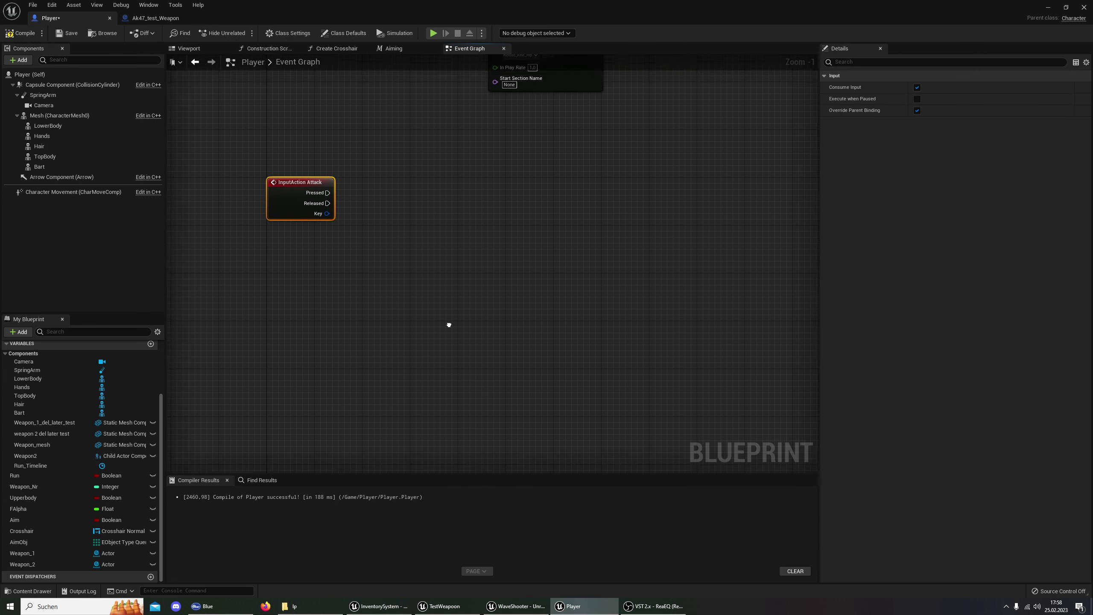
left_click(435, 607)
Pan through TestWeapon, then return to the Ak47 Player graph showing the Reload chain and Attack event.
right_click_drag(281, 293, 281, 390)
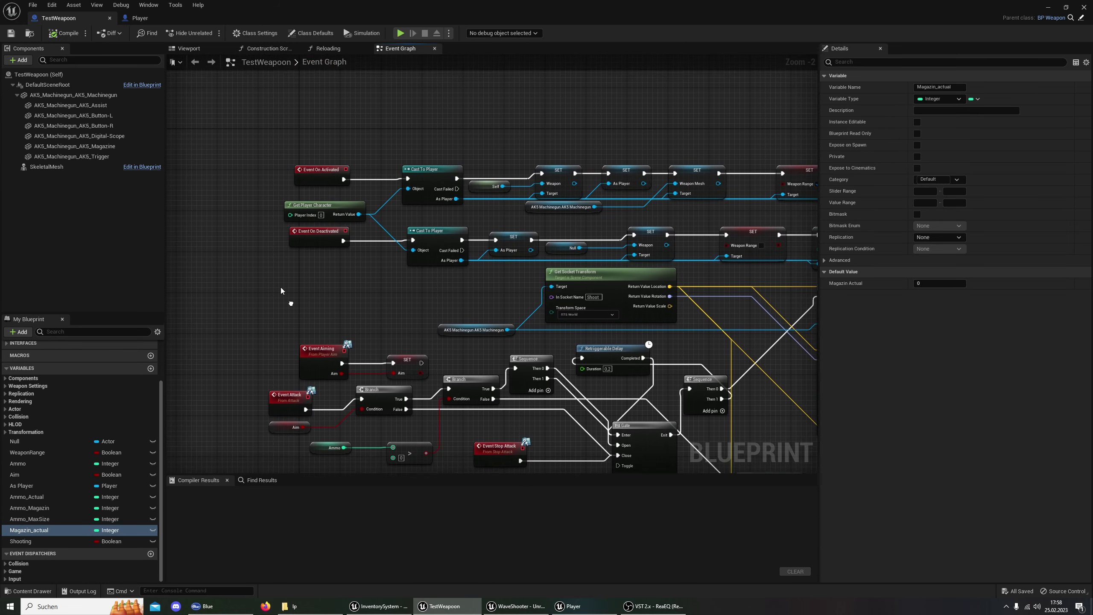
key("ctrl+Tab")
right_click_drag(265, 262, 266, 215)
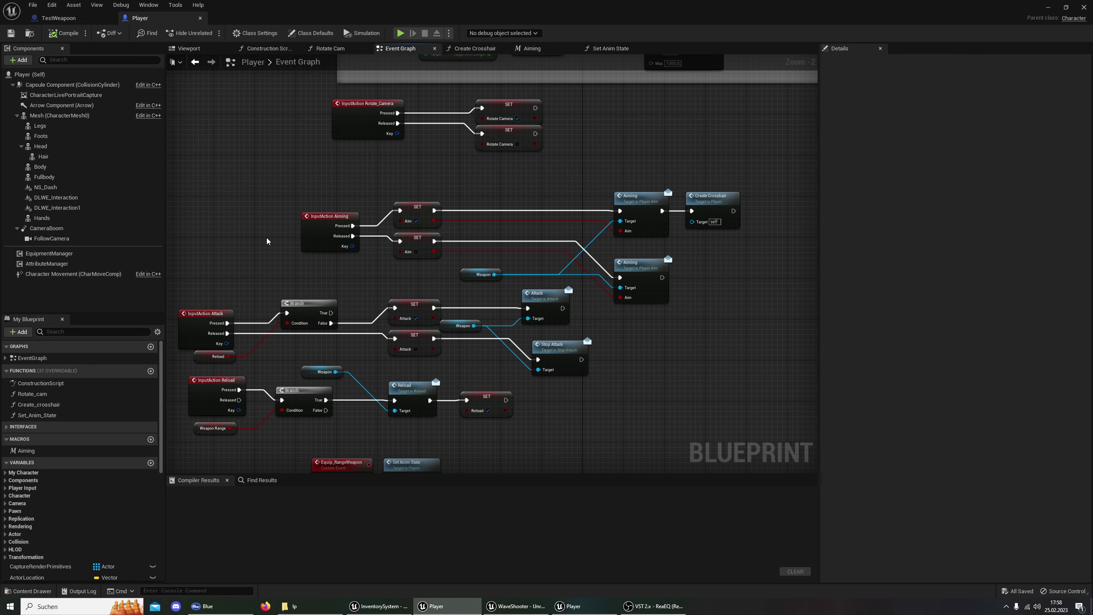
left_click(570, 598)
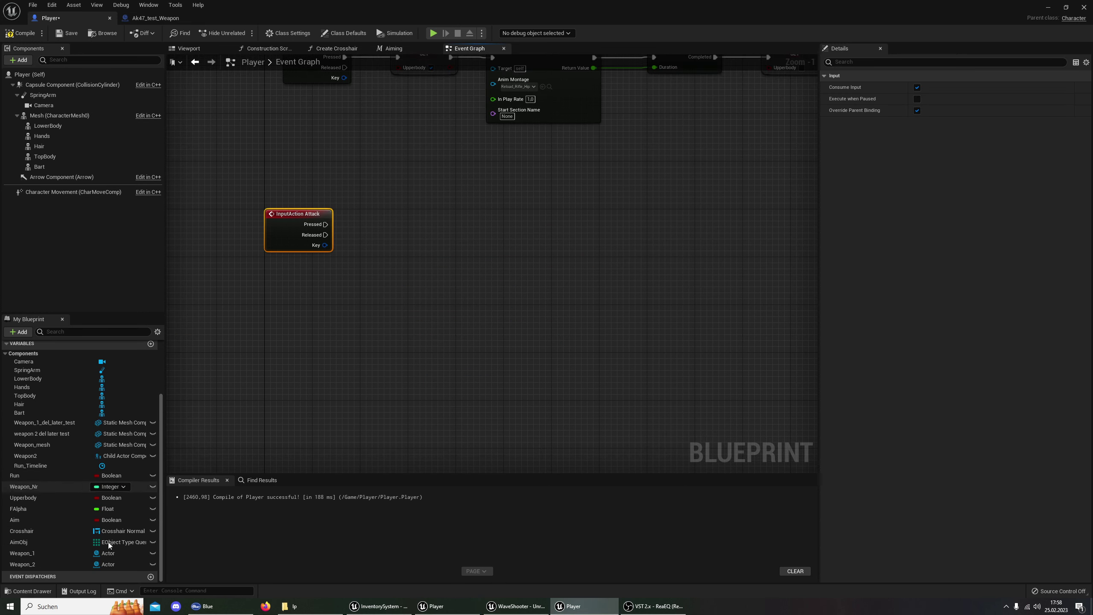
scroll(109, 544, "up", 5)
mouse_move(368, 262)
right_mouse_down()
mouse_move(388, 461)
mouse_move(370, 416)
right_mouse_up()
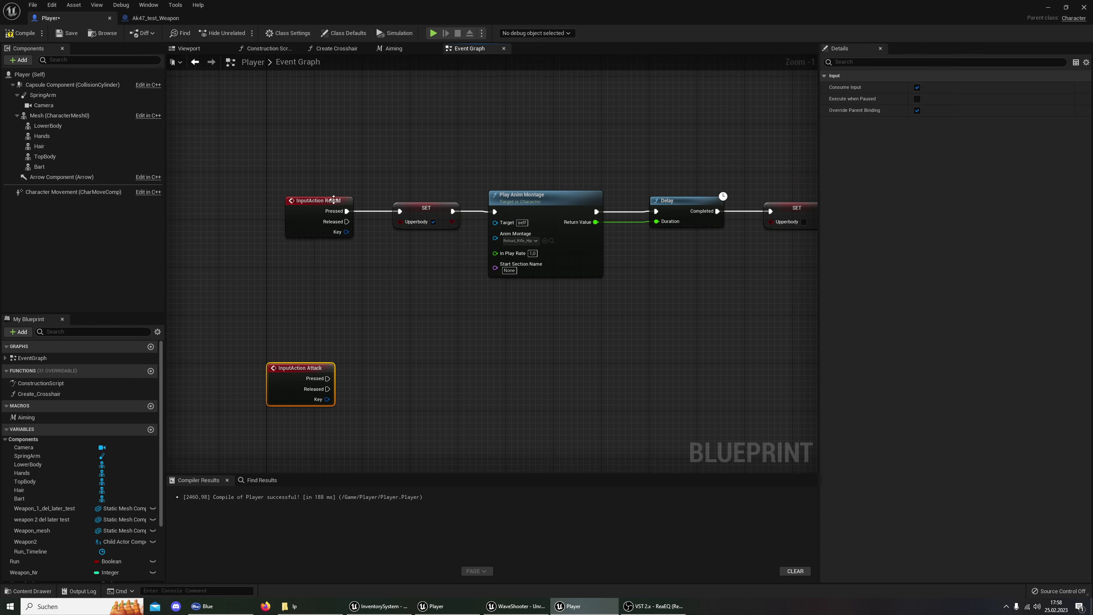
mouse_move(369, 288)
right_mouse_down()
mouse_move(335, 239)
mouse_move(365, 187)
right_mouse_up()
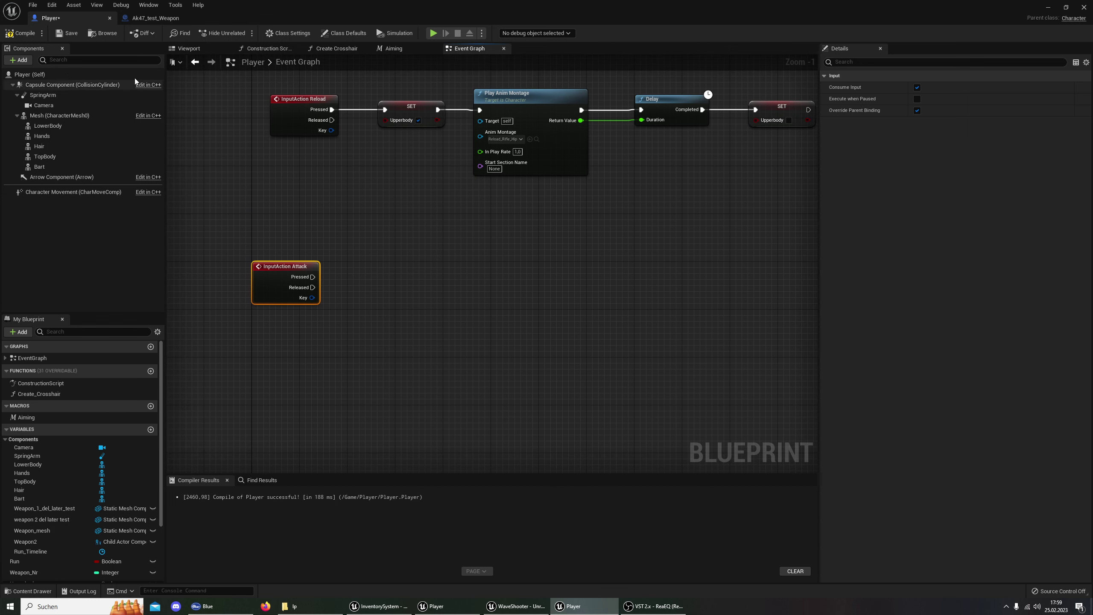
left_click(151, 430)
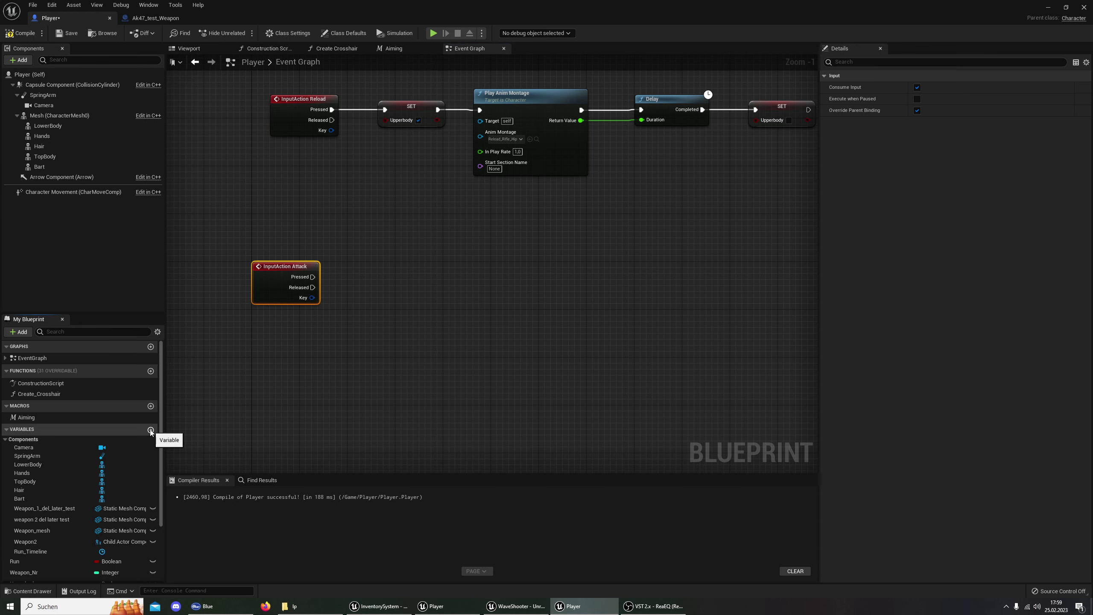
left_click(121, 567)
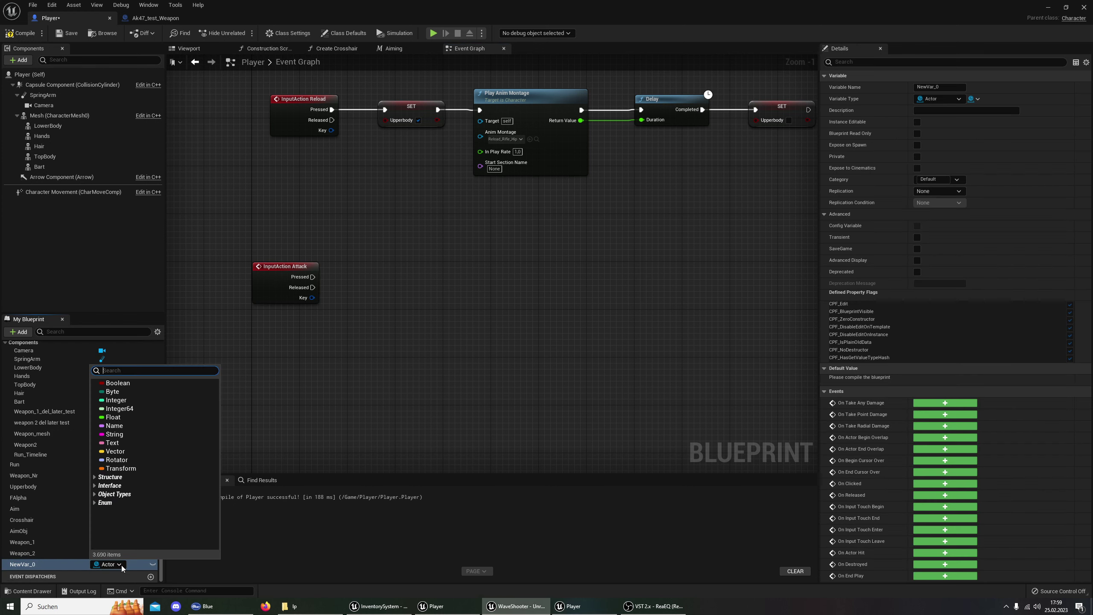
left_click(109, 385)
left_click(41, 568)
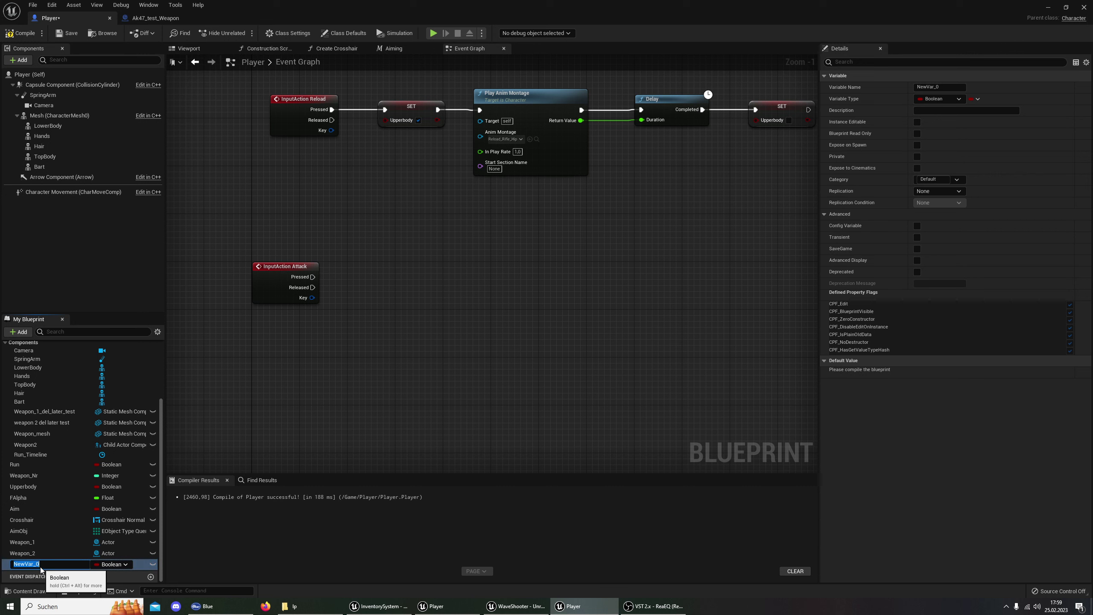
type("Reloa")
type("d")
key("Return")
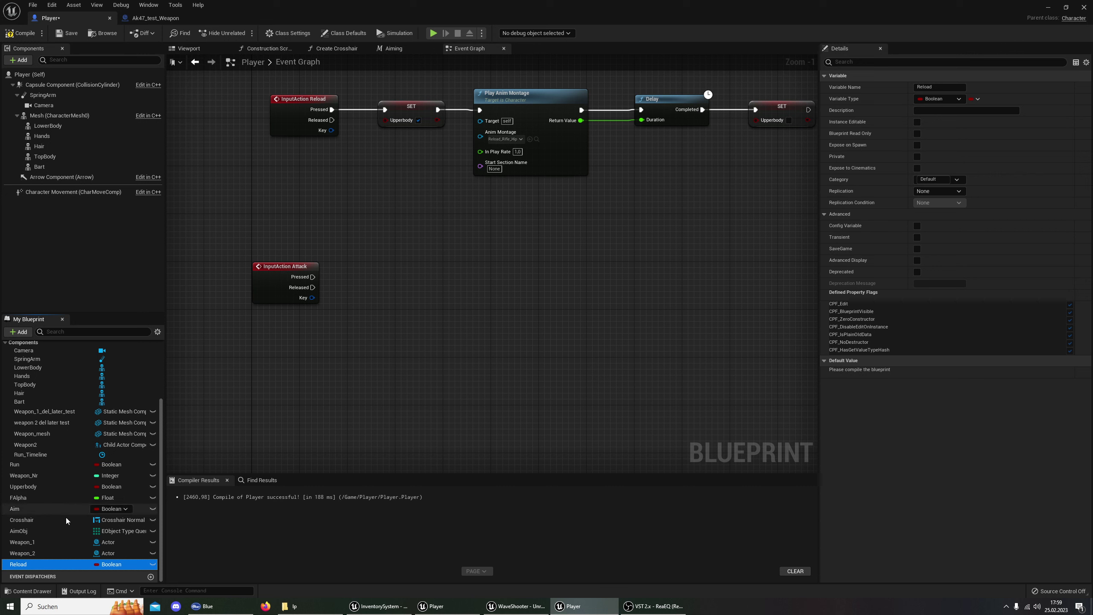
mouse_move(451, 611)
left_click(413, 591)
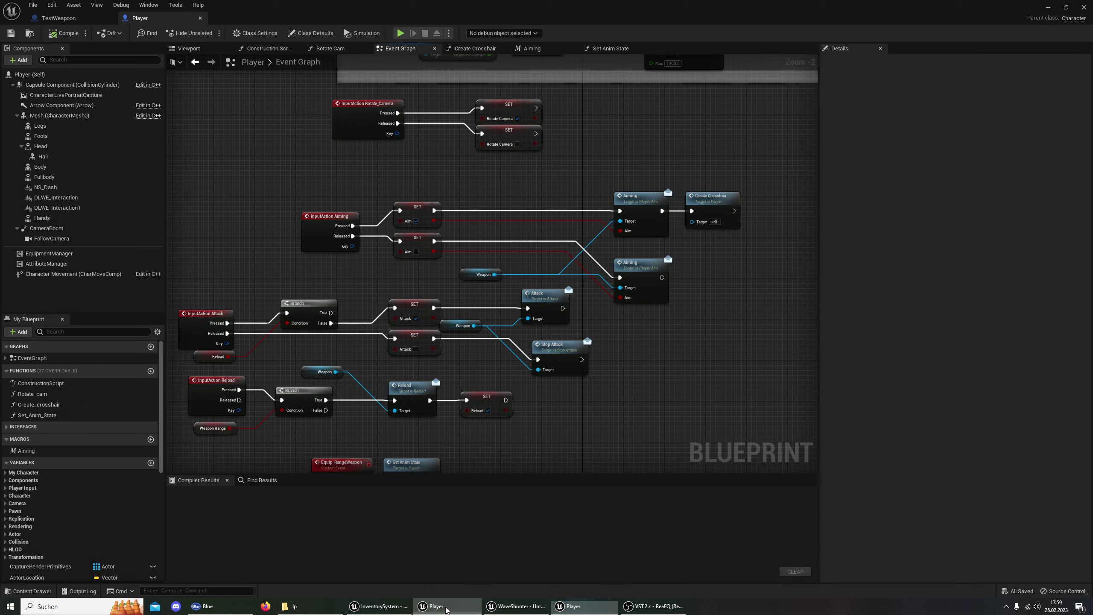
mouse_move(572, 609)
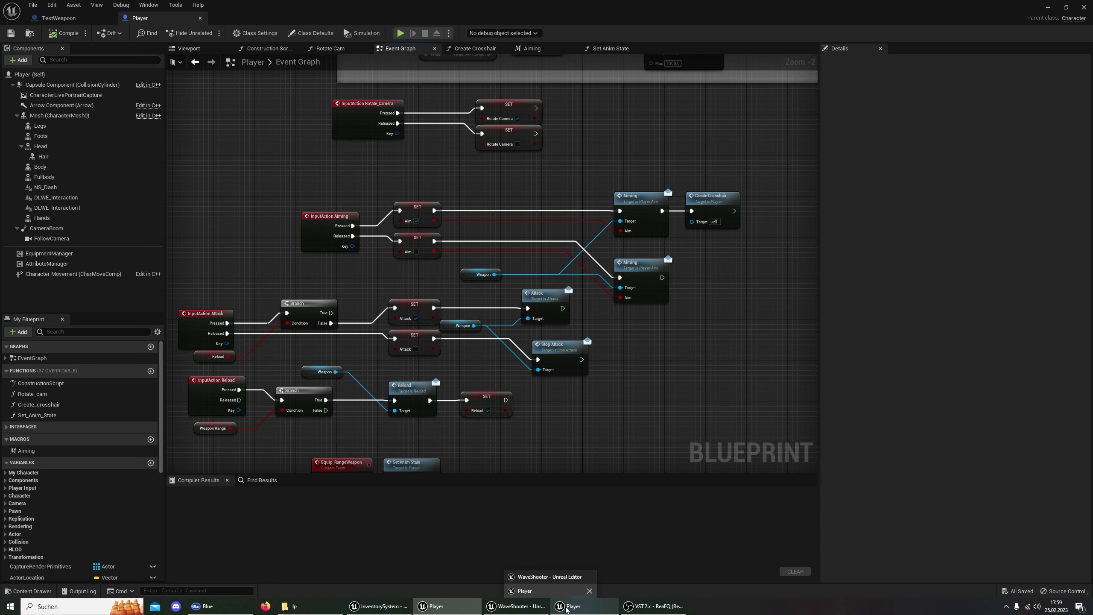
Wire Attack's Pressed into a Branch conditioned on a Reload getter, then compile Player.
left_click(565, 610)
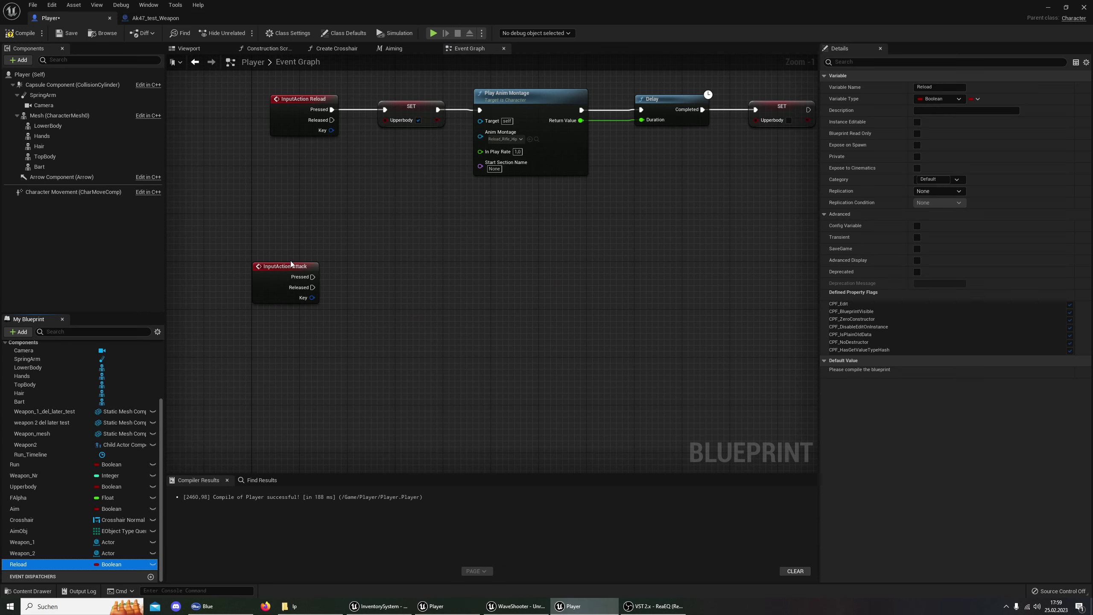
left_click_drag(313, 276, 357, 282)
type("branch")
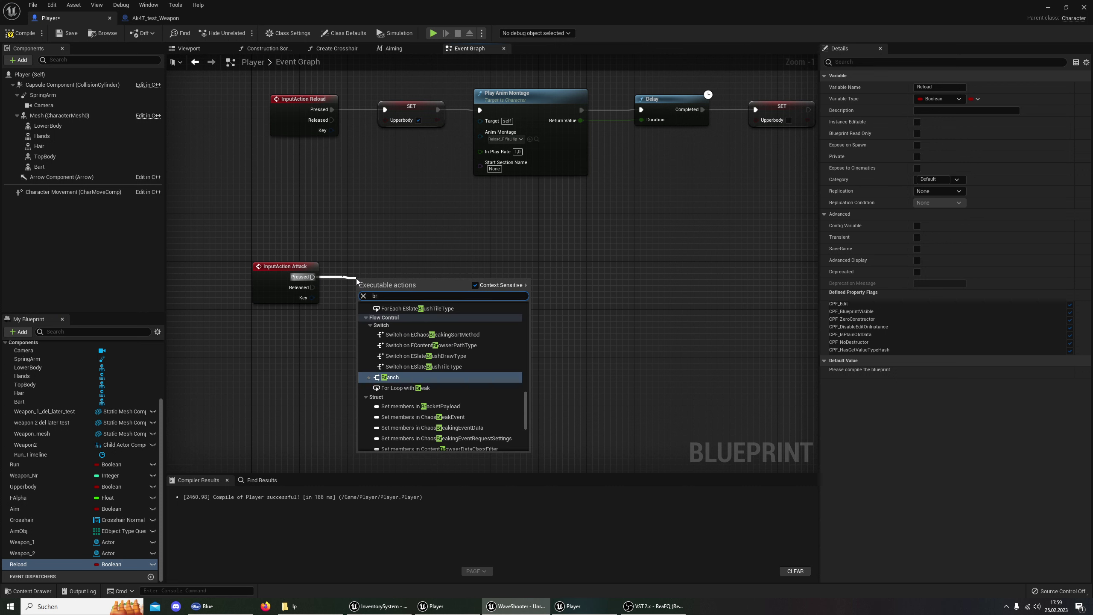
key("Return")
left_click_drag(358, 282, 381, 265)
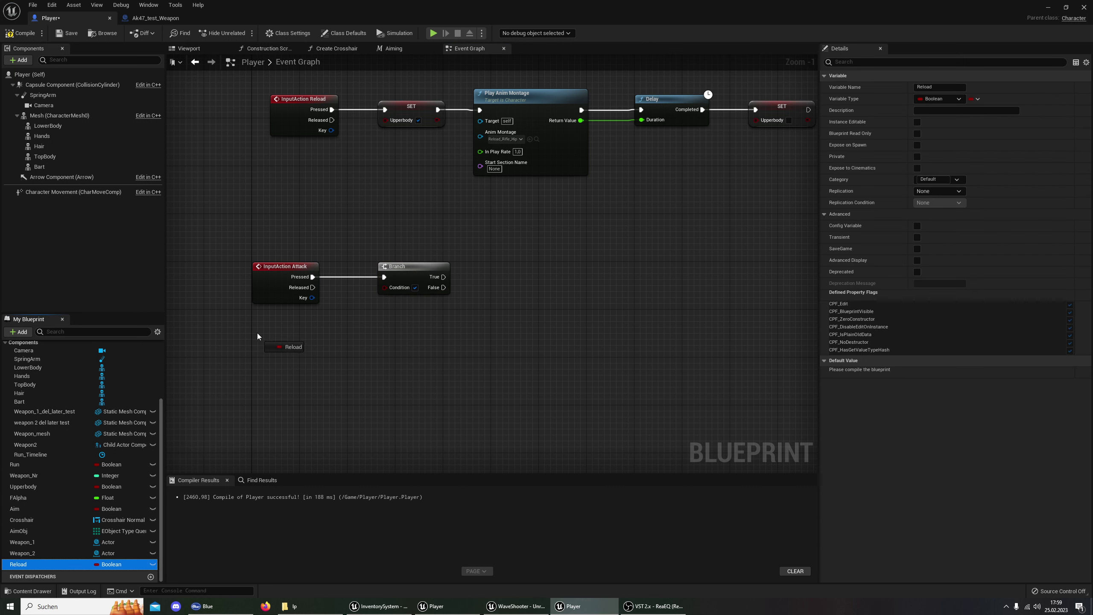
mouse_move(18, 564)
left_mouse_down()
mouse_move(264, 327)
mouse_move(385, 287)
left_mouse_up()
left_click(284, 332)
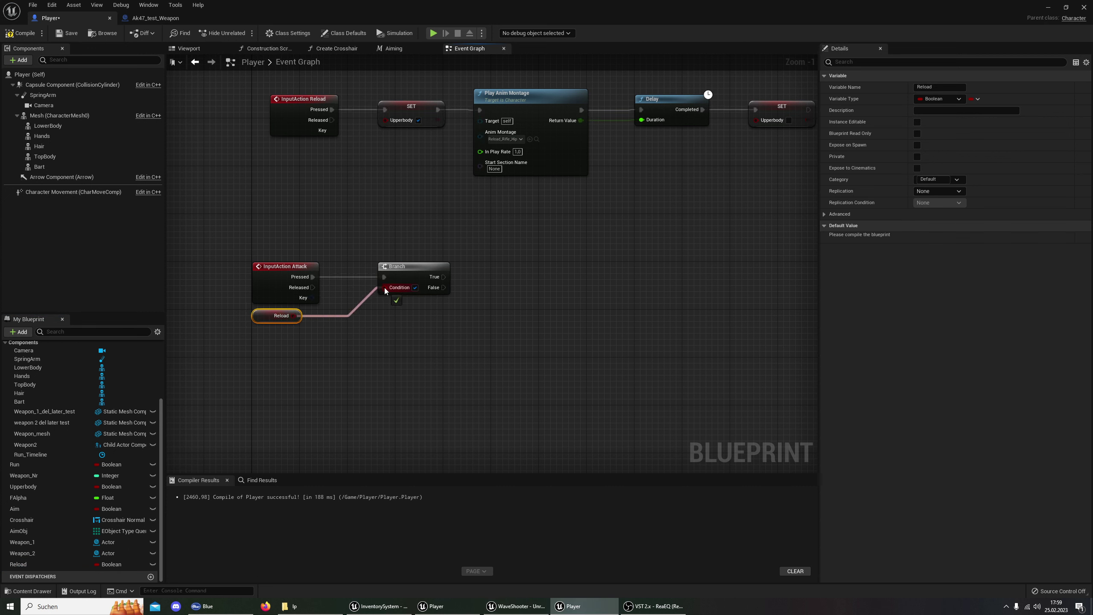
left_click(31, 33)
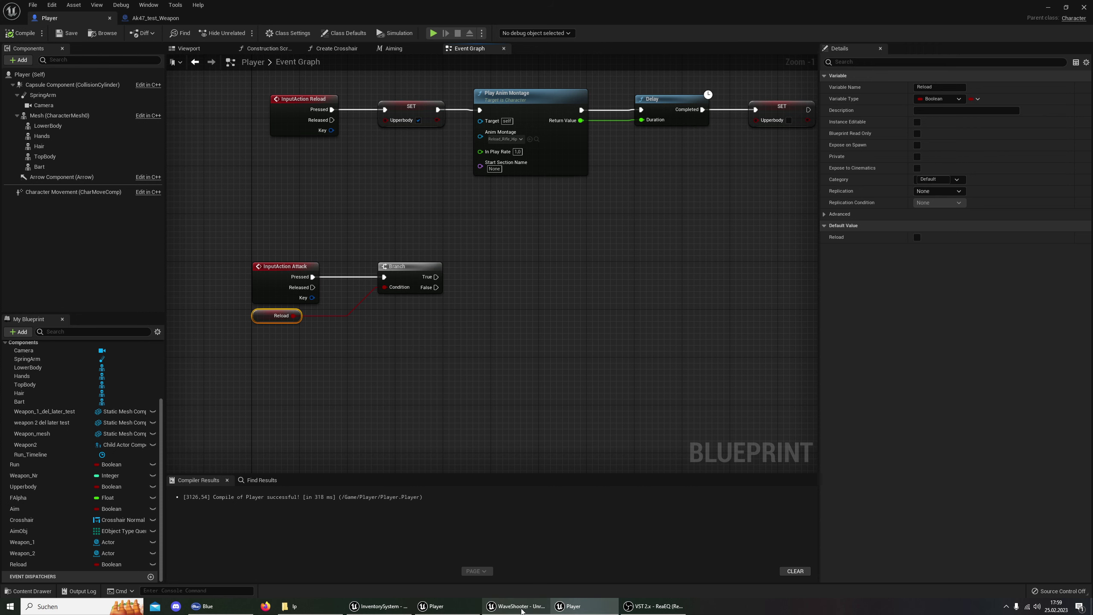
left_click(472, 611)
mouse_move(567, 611)
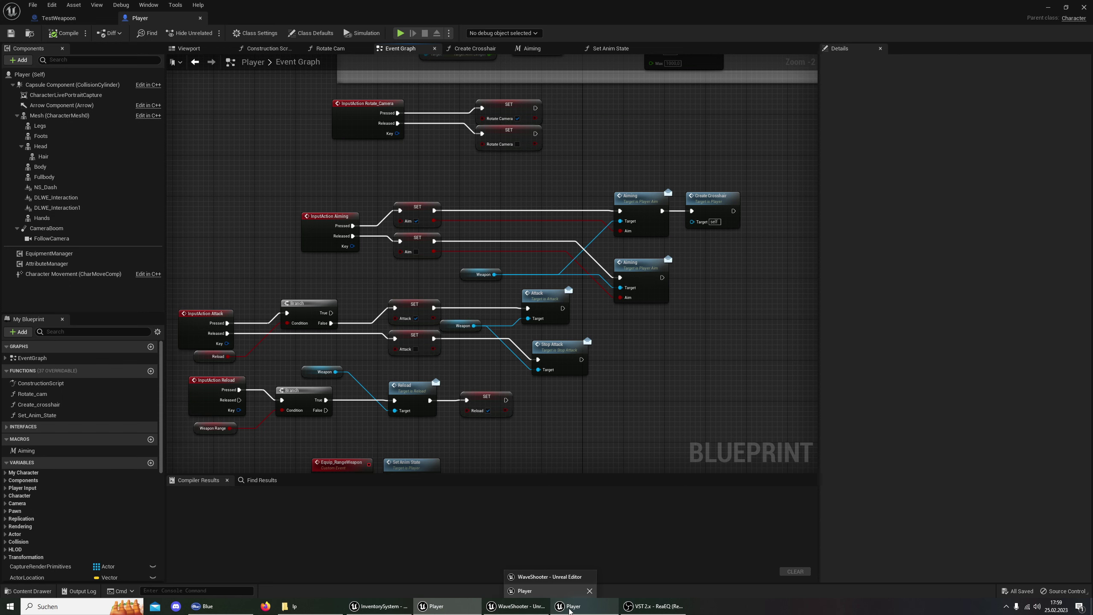
left_click(569, 610)
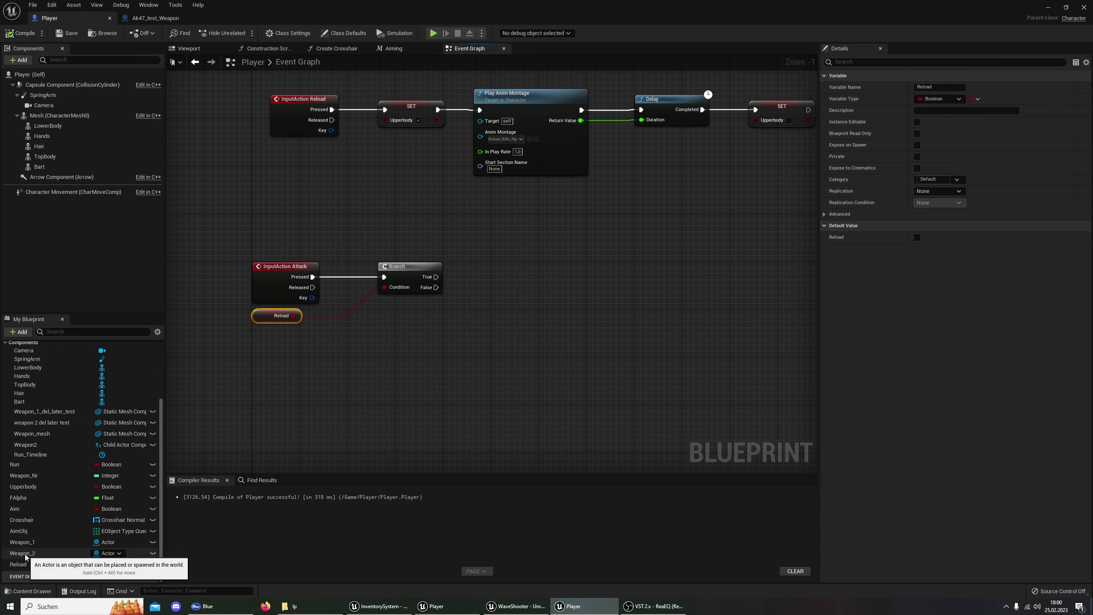
Add a Weapon Attack message targeting Weapon 2, driven by the Branch's False output.
left_click_drag(25, 553, 436, 317, "ctrl")
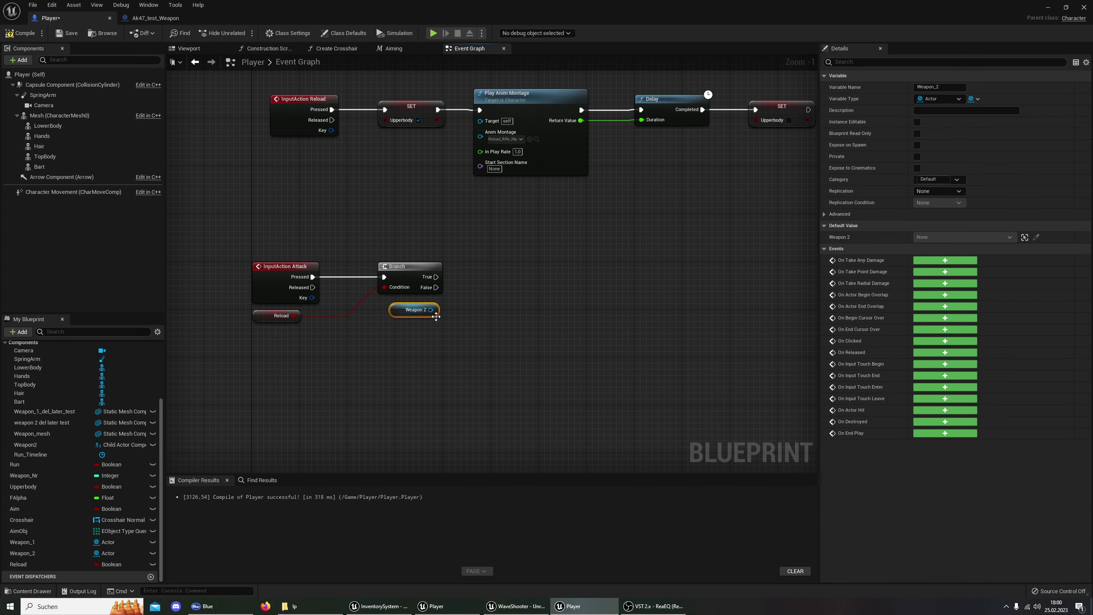
left_click_drag(425, 316, 463, 307)
type("a")
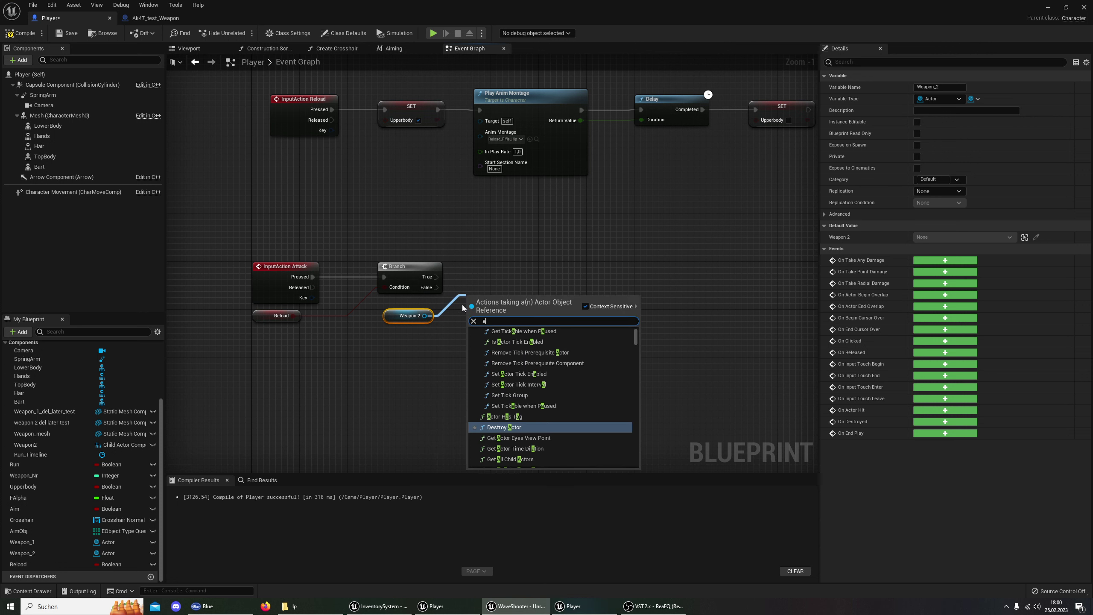
type("tta")
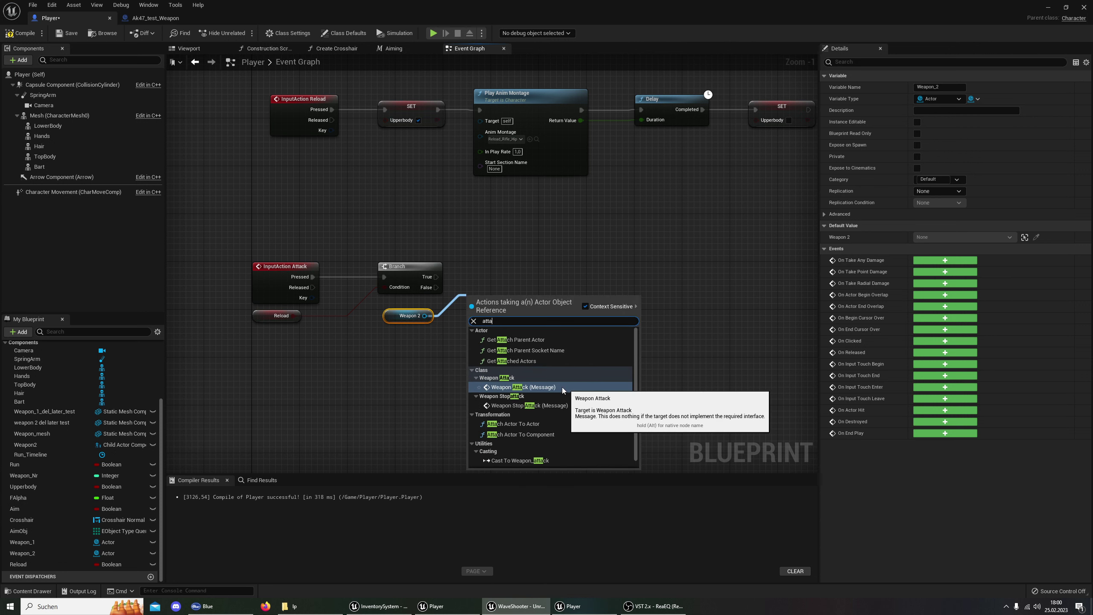
left_click(515, 388)
left_click_drag(512, 303, 524, 273)
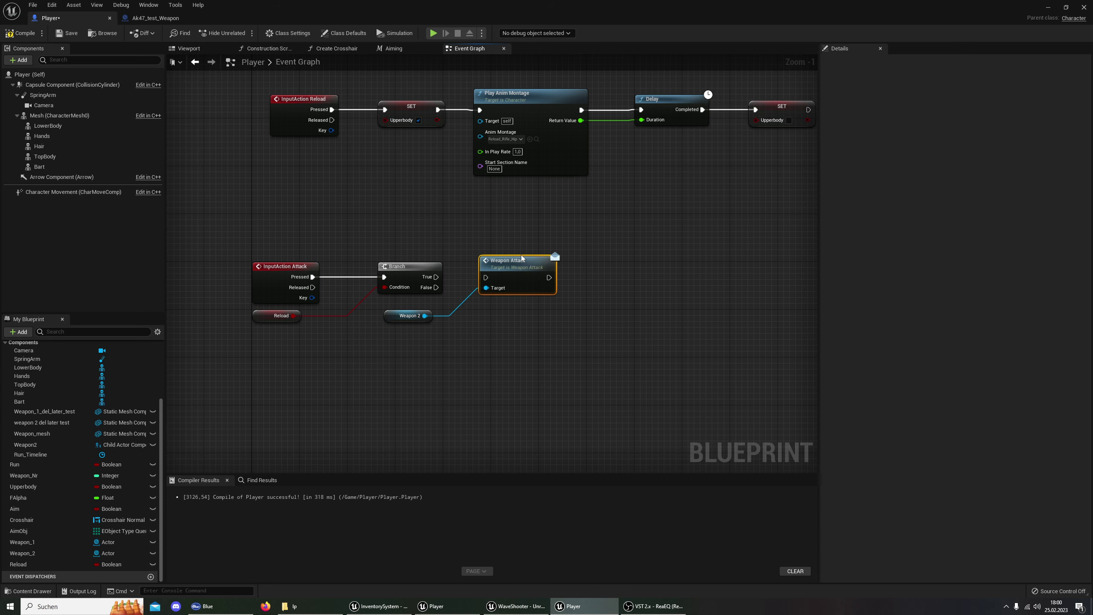
mouse_move(436, 288)
left_mouse_down()
mouse_move(485, 290)
mouse_move(528, 270)
left_mouse_up()
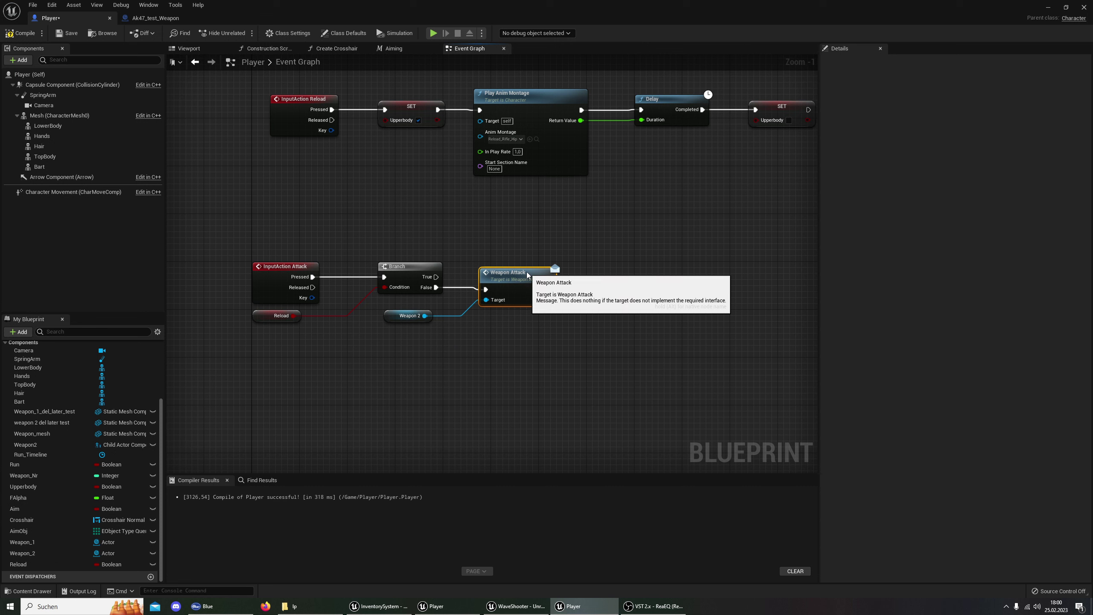
Rearrange the Branch, Weapon 2 and Weapon Attack nodes into a tidy layout.
mouse_move(337, 450)
right_mouse_down()
mouse_move(357, 422)
mouse_move(338, 412)
right_mouse_up()
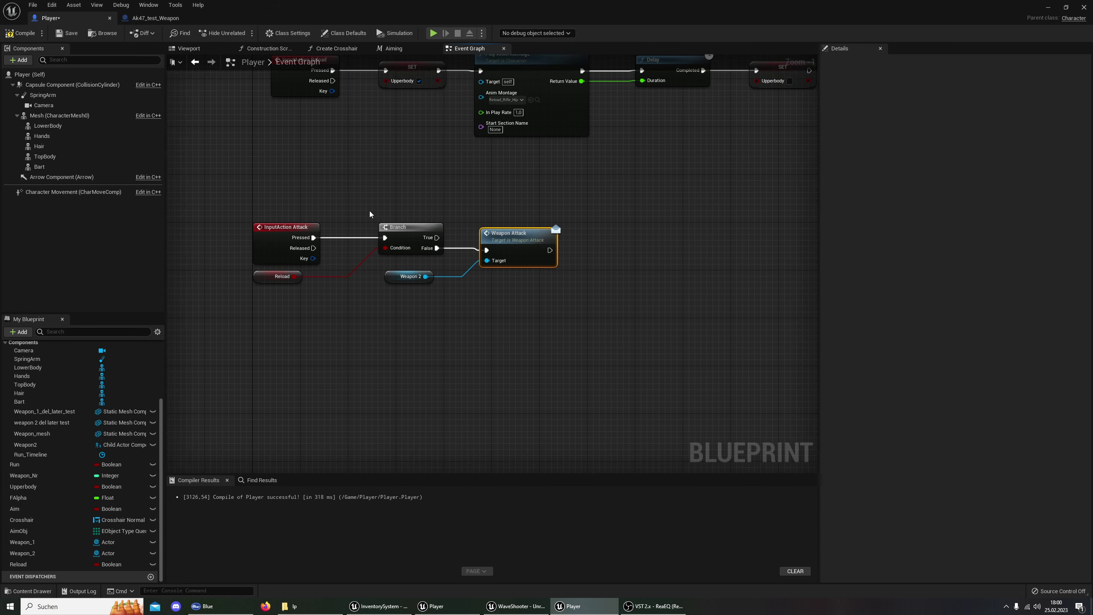
left_click_drag(370, 214, 521, 289)
left_click_drag(525, 241, 538, 205)
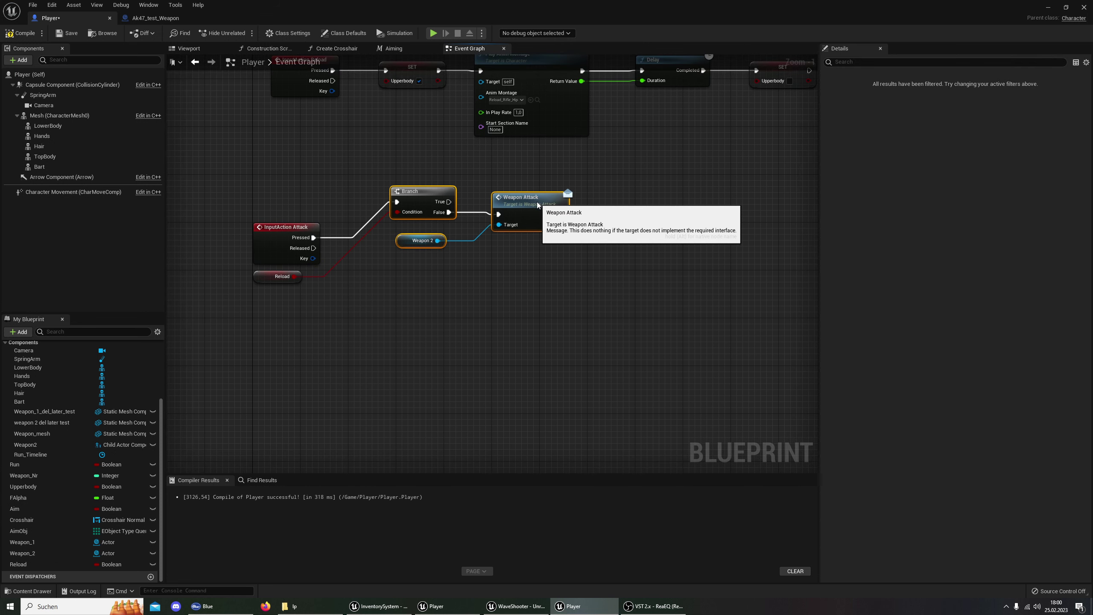
left_click(436, 605)
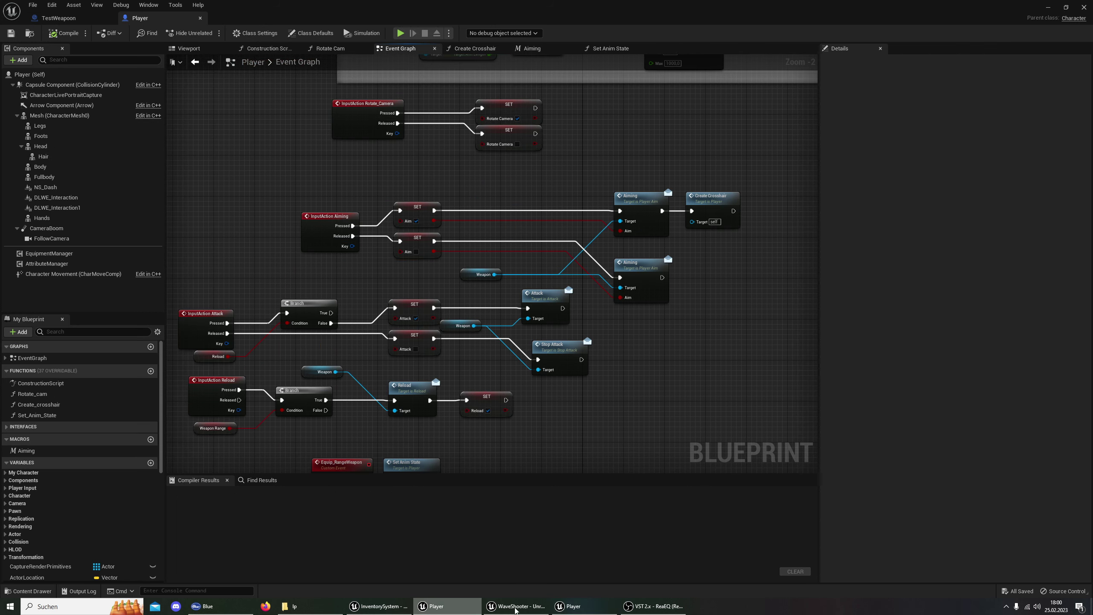
mouse_move(577, 612)
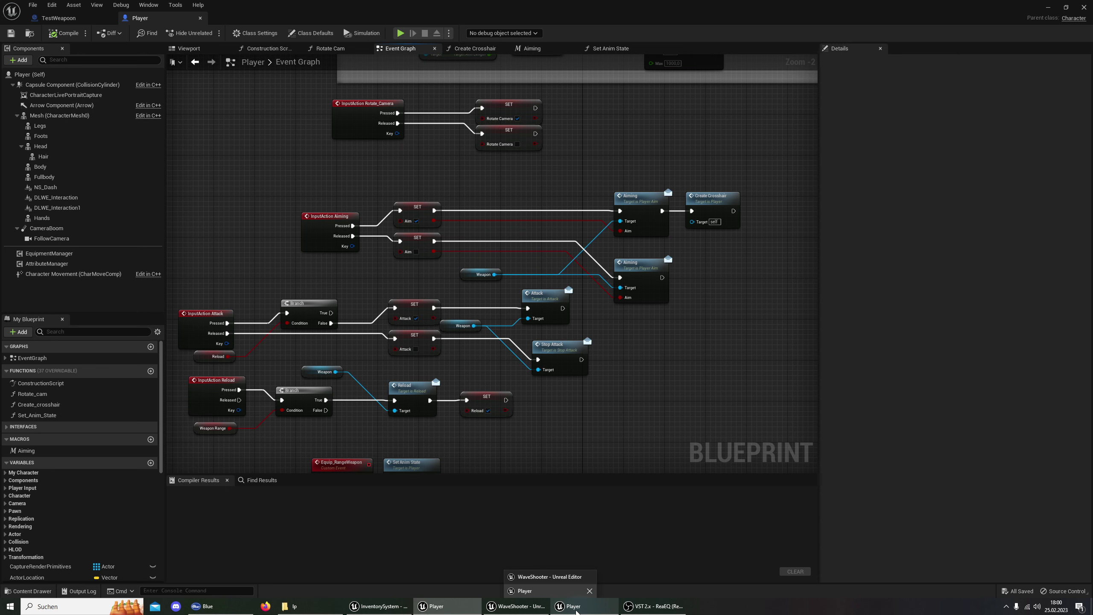
left_click(576, 612)
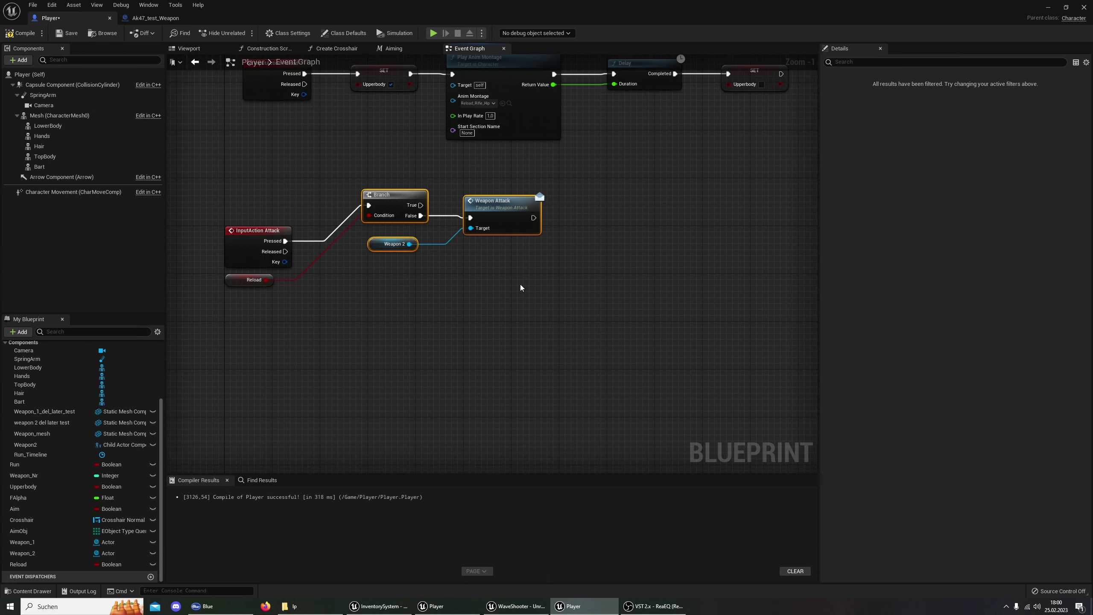
right_click_drag(521, 285, 374, 373)
left_click_drag(338, 270, 414, 273)
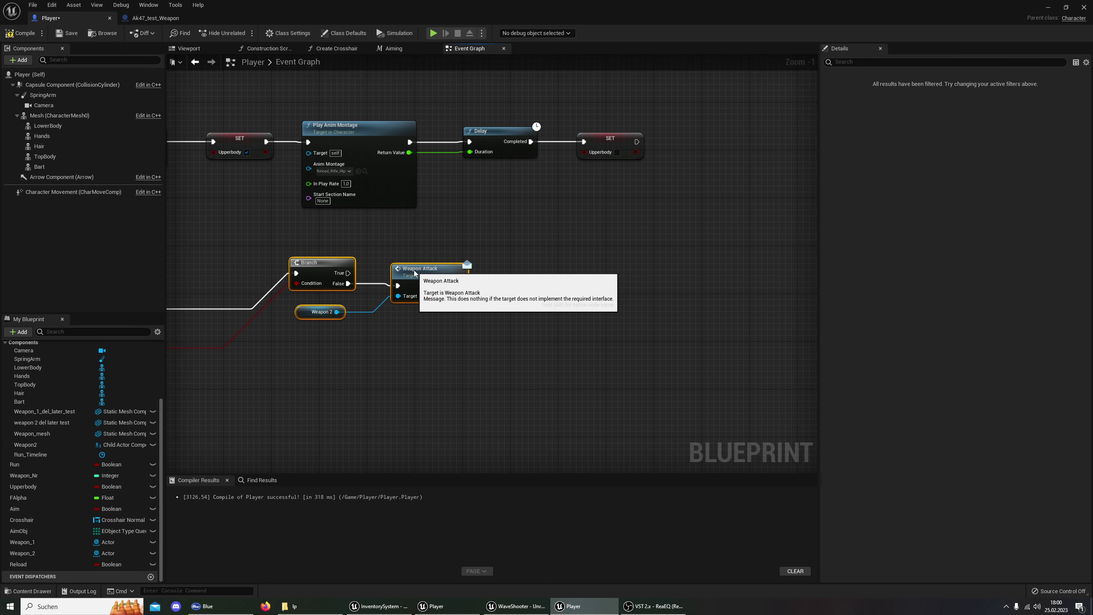
left_click_drag(292, 301, 427, 335)
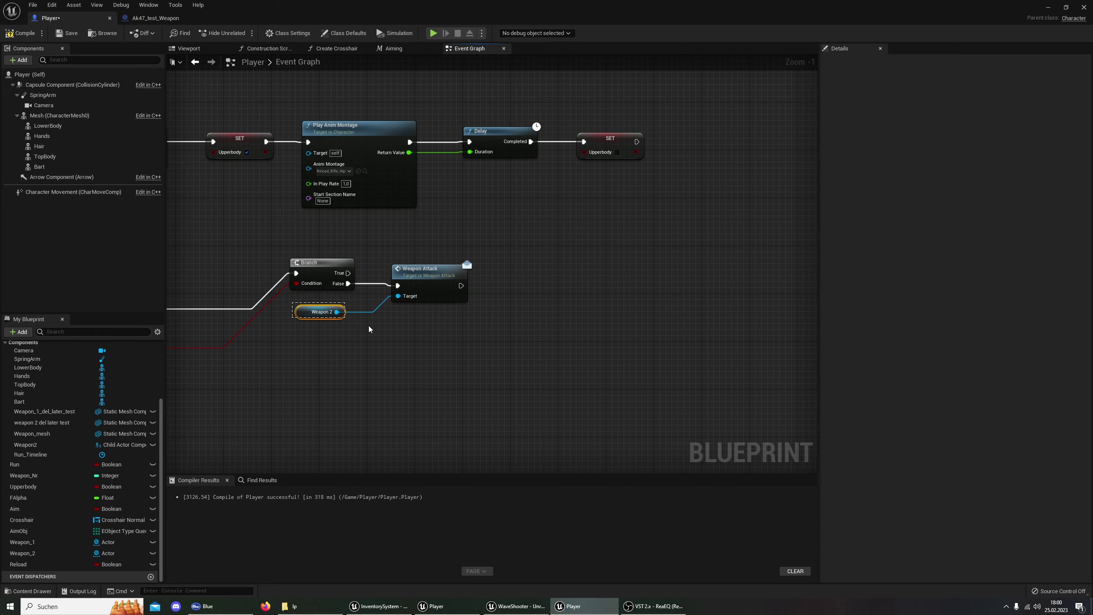
left_click_drag(425, 269, 562, 263)
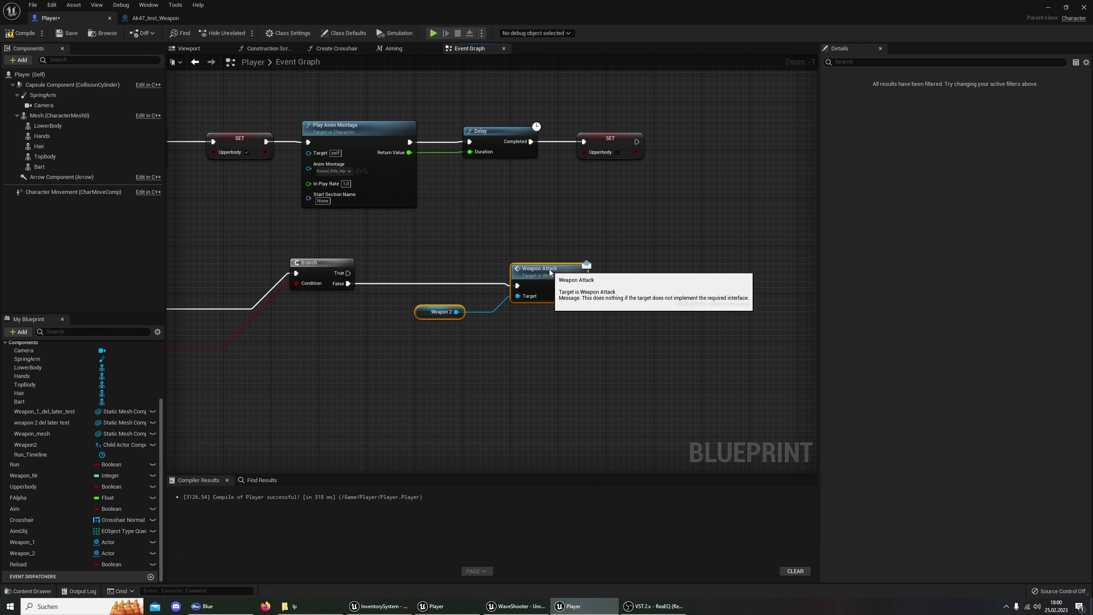
left_click_drag(314, 266, 270, 265)
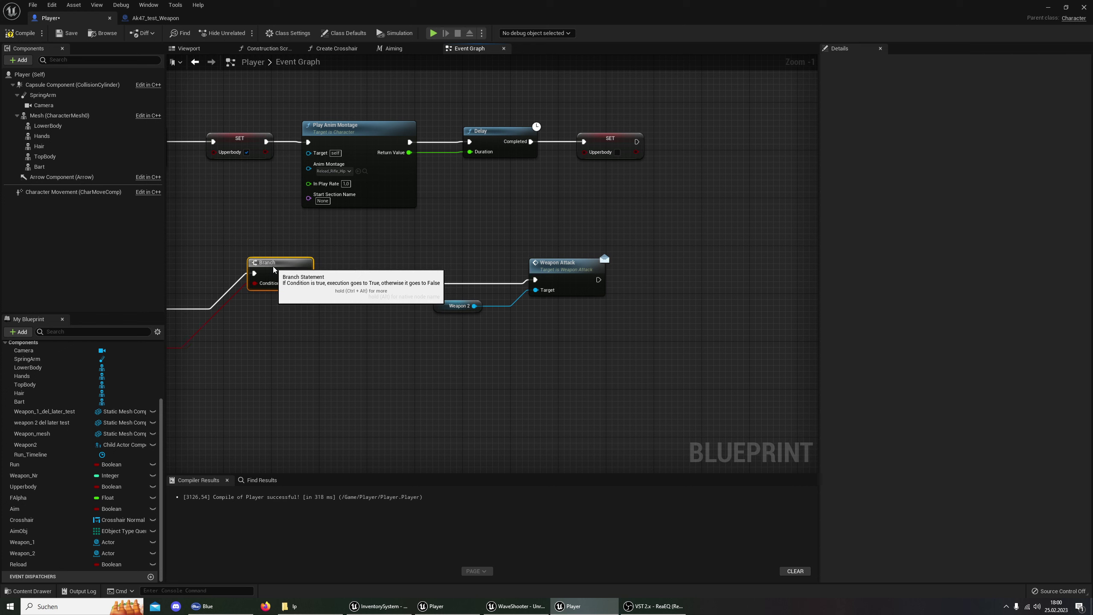
right_click_drag(320, 385, 370, 359)
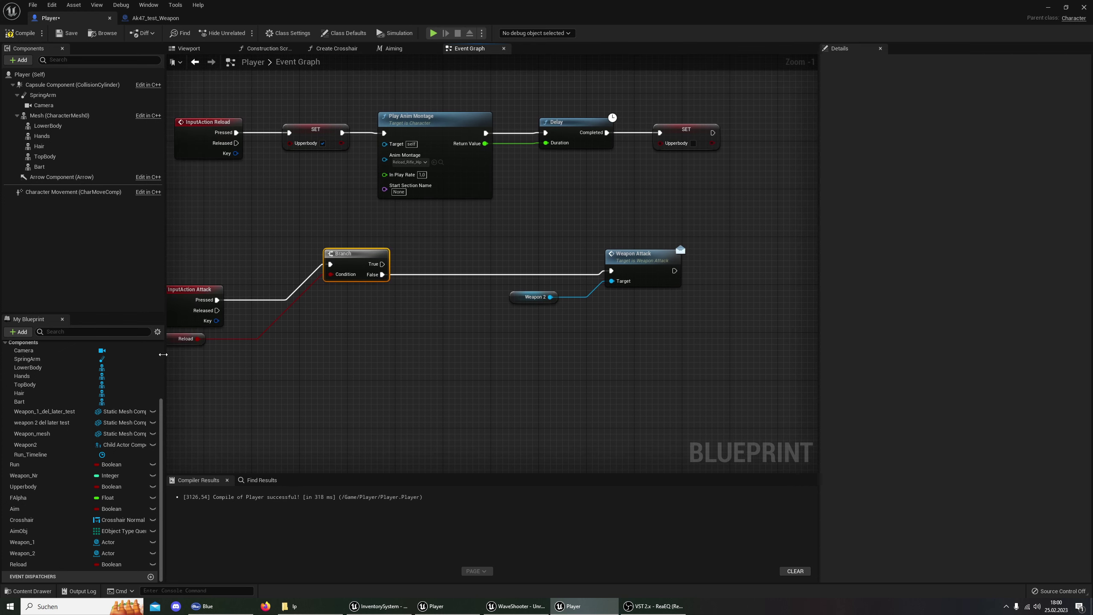
Create a Boolean variable Attack and set it true on the Branch's False path.
scroll(163, 415, "up", 3)
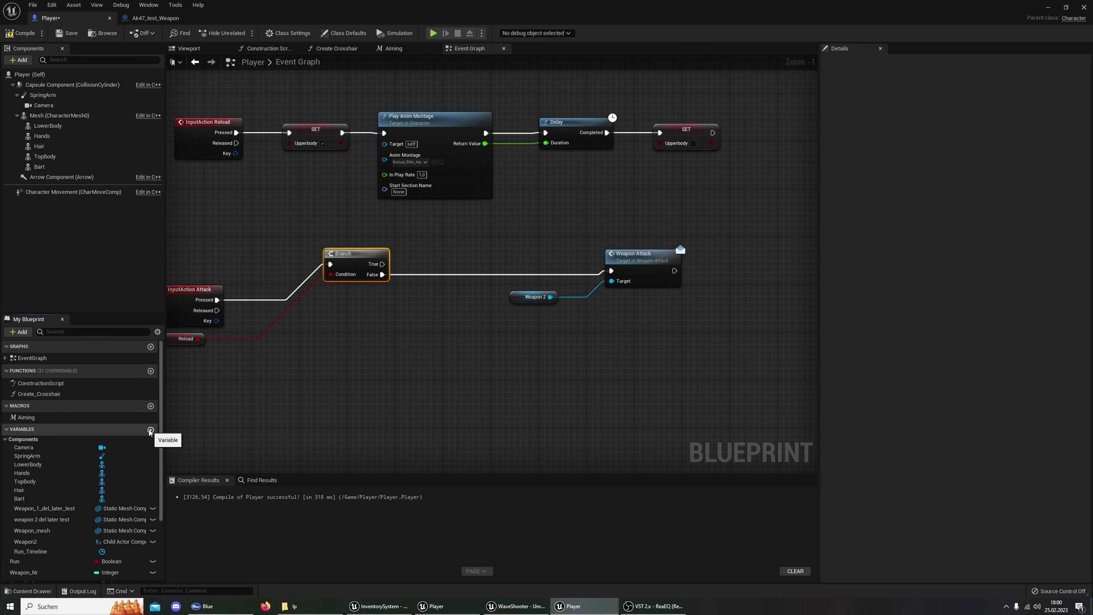
left_click(152, 431)
type("Attack")
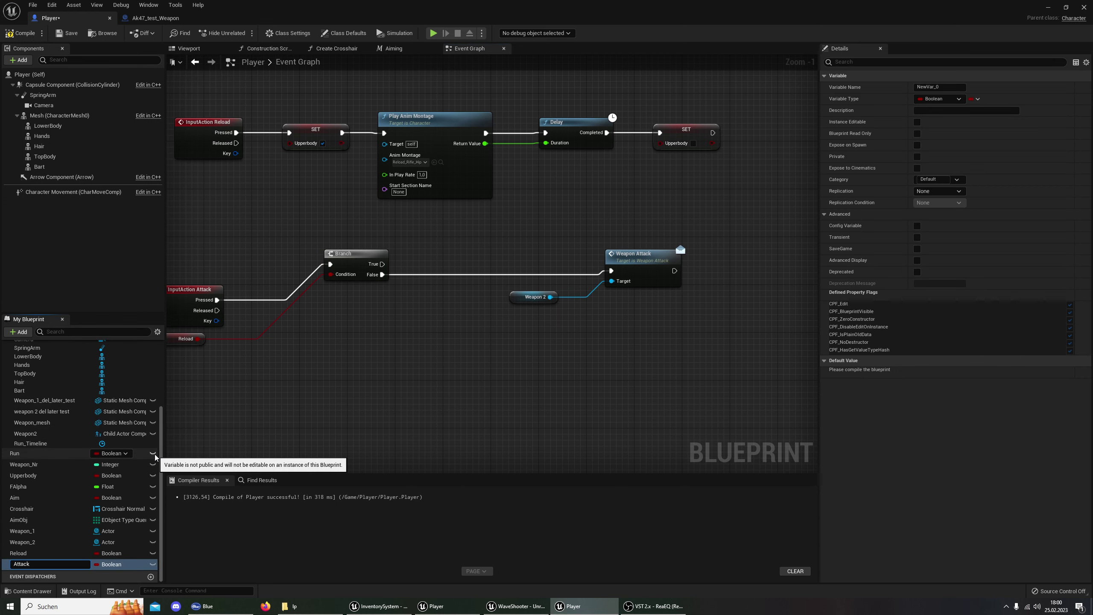
key("Return")
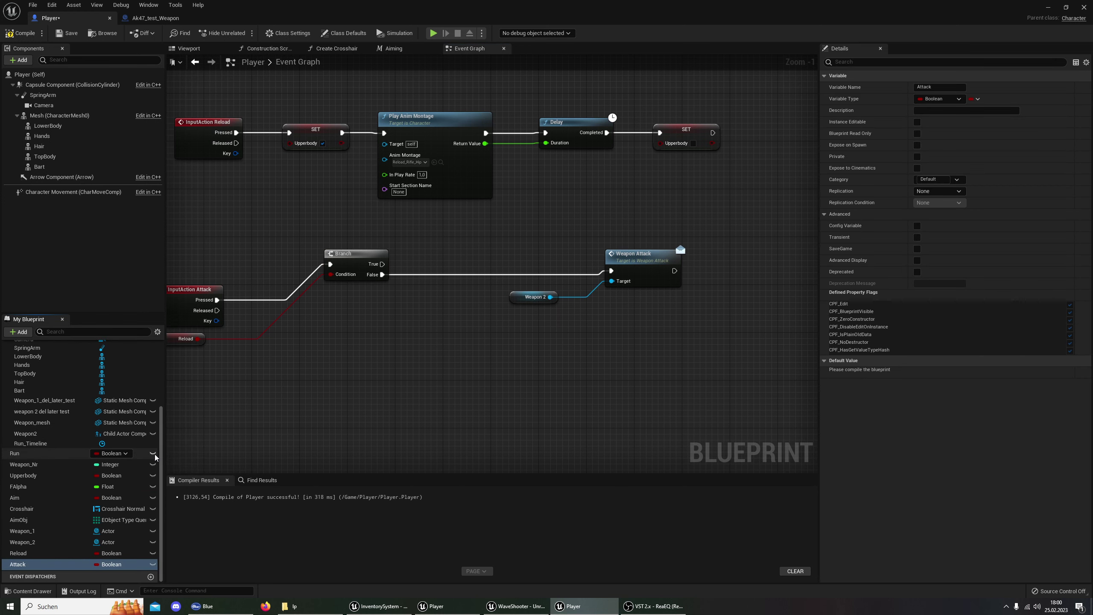
mouse_move(19, 564)
left_mouse_down("ctrl")
mouse_move(482, 327)
mouse_move(383, 277)
left_mouse_up("ctrl")
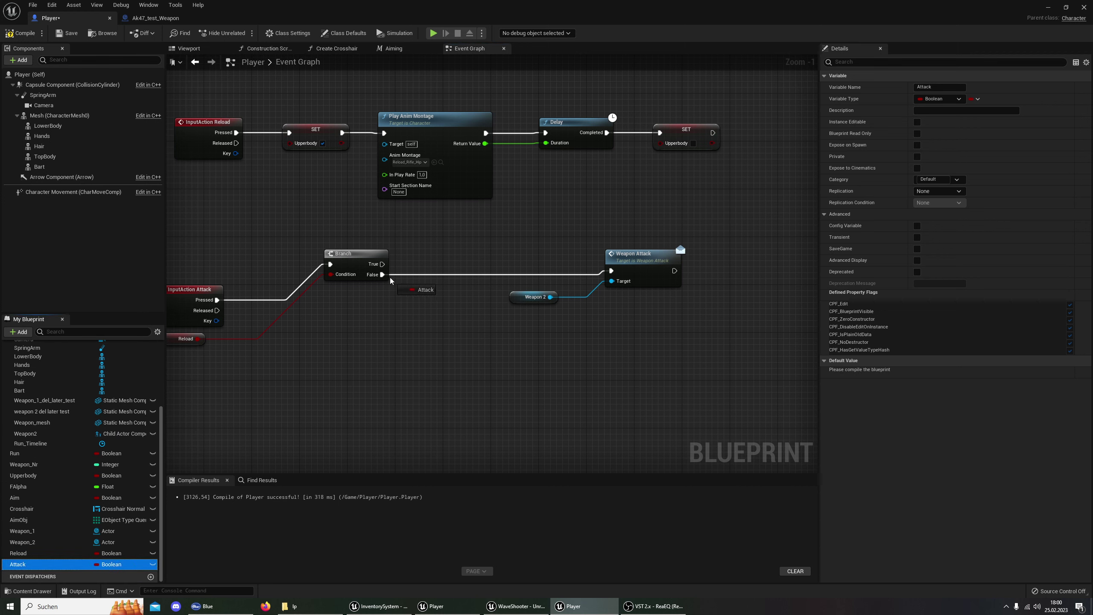
left_click_drag(420, 307, 394, 283, "alt")
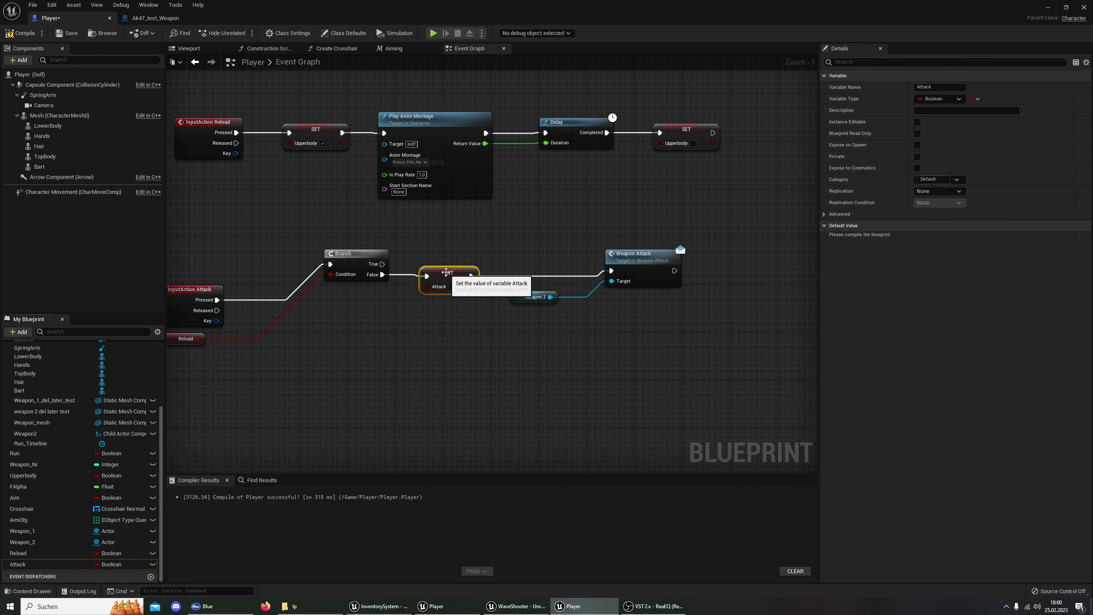
left_click(451, 286)
Add a SET Attack node after the Released event.
right_click_drag(374, 372, 484, 365)
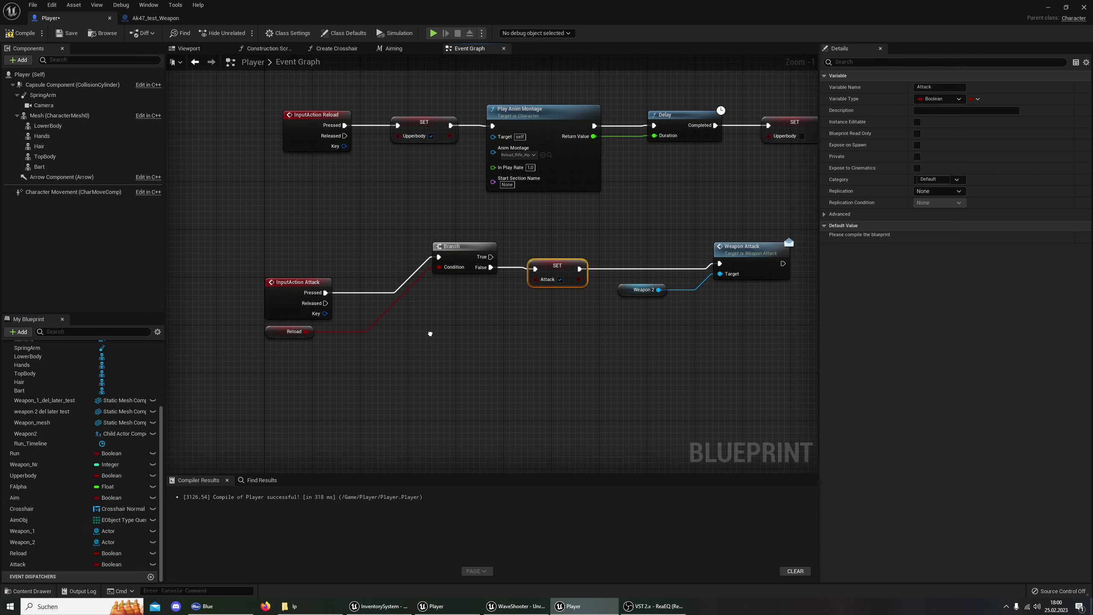
left_click_drag(18, 564, 328, 304)
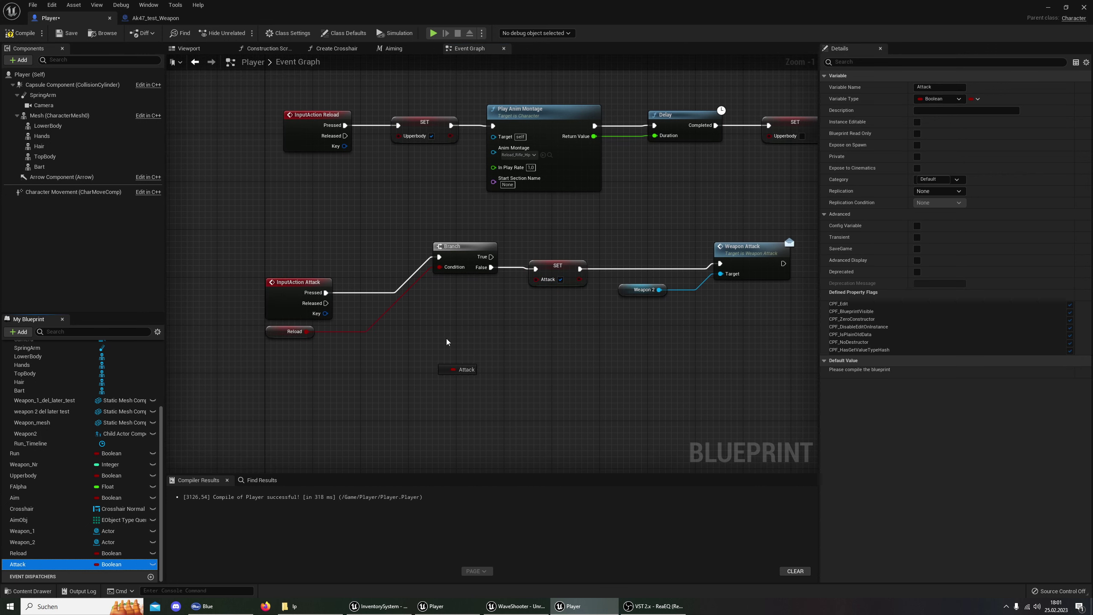
left_click_drag(404, 303, 522, 319)
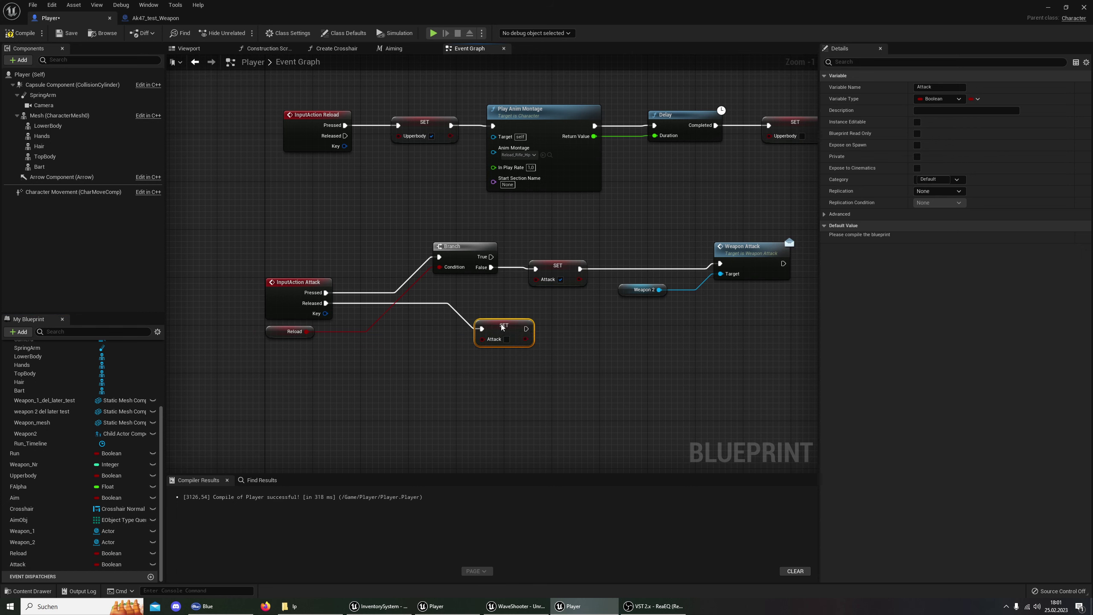
right_click_drag(594, 369, 584, 372)
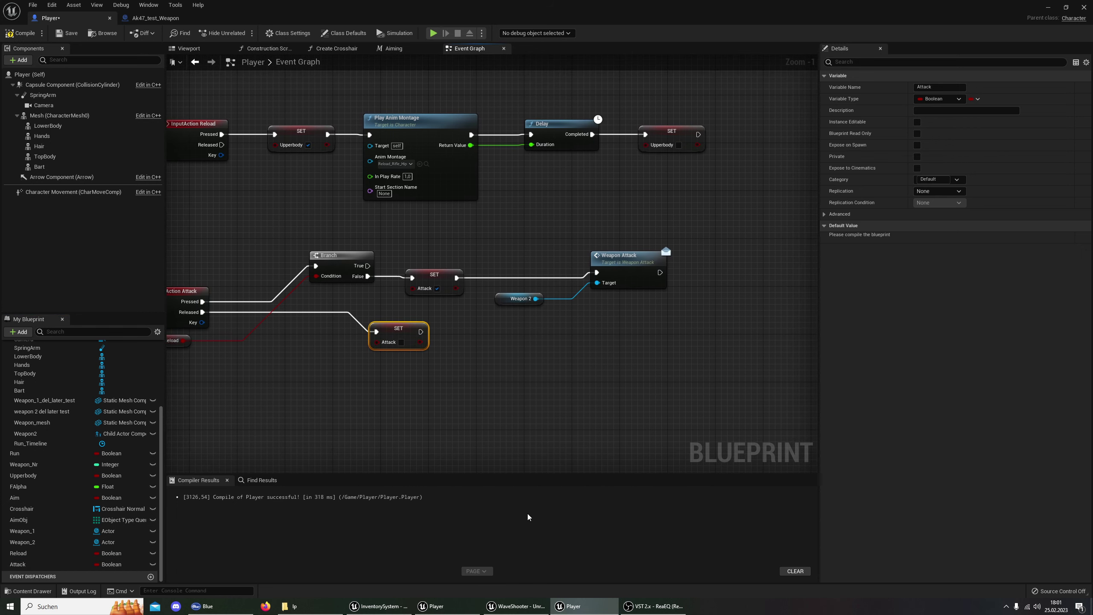
Call Weapon Stop Attack on Weapon 2 after the Released SET Attack, then compile.
left_click(437, 605)
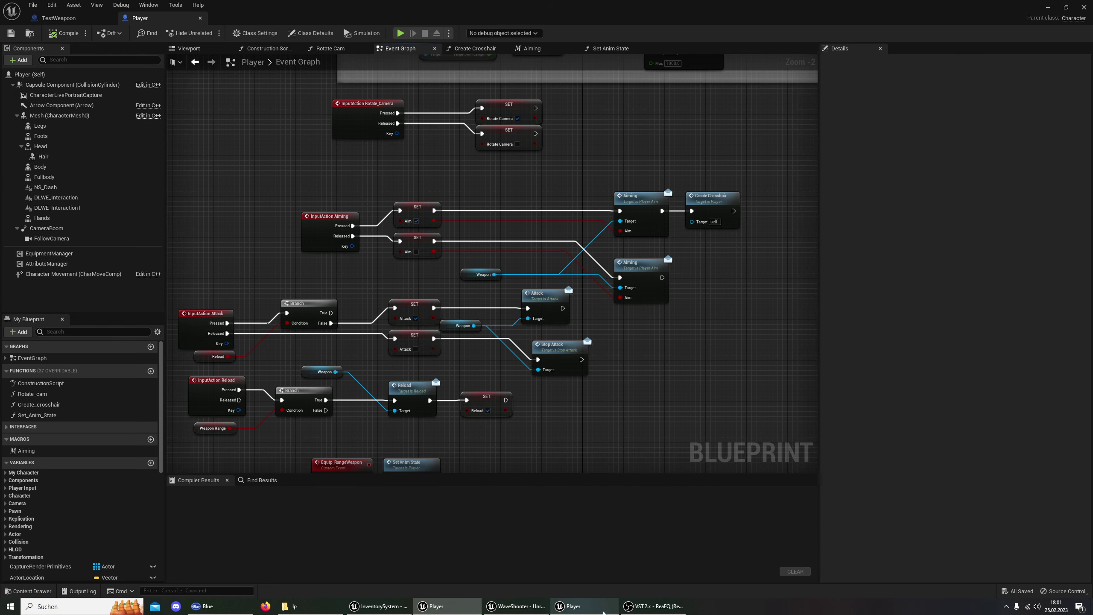
left_click(604, 613)
left_click_drag(536, 298, 566, 327)
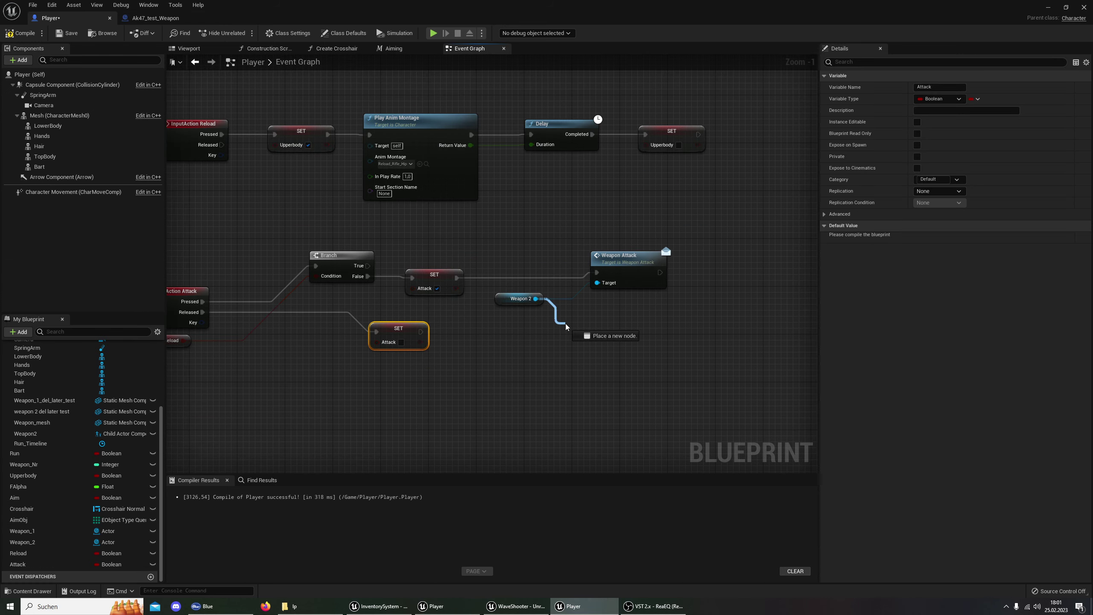
type("stop")
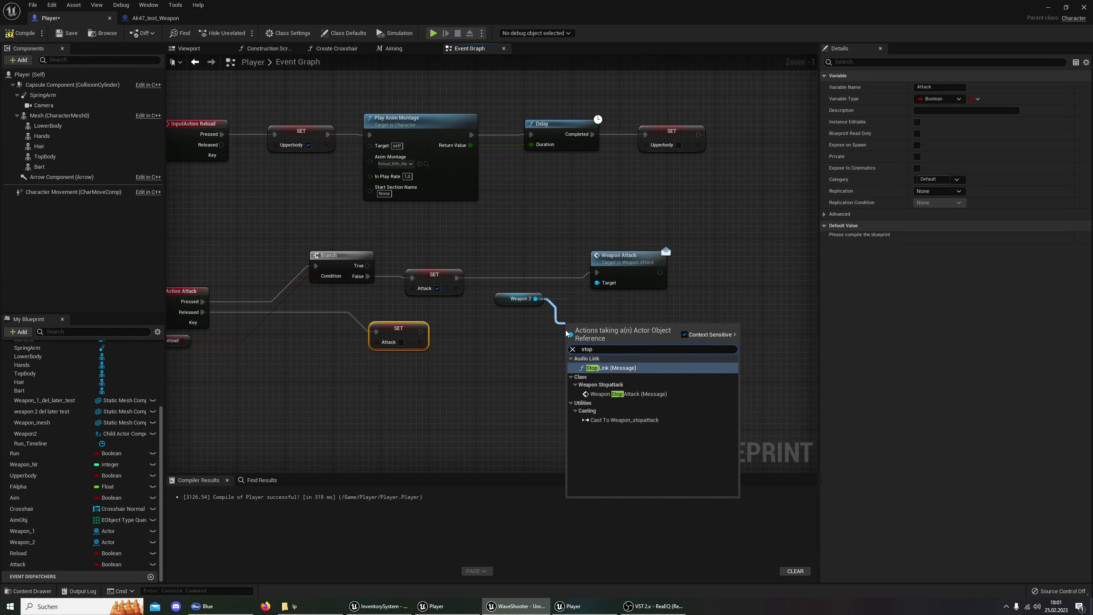
left_click(628, 394)
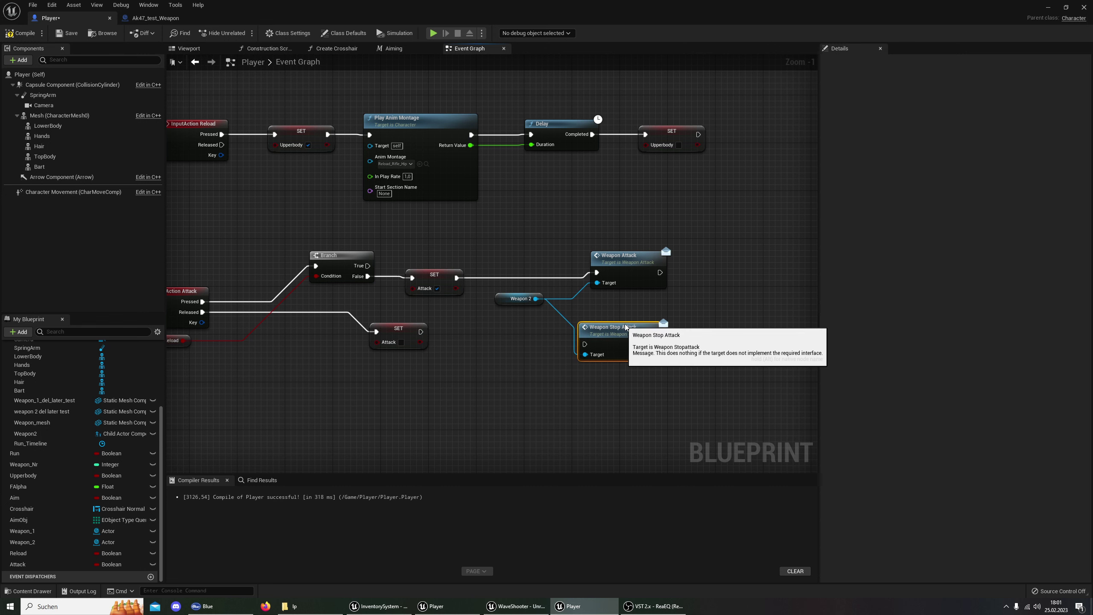
left_click_drag(421, 331, 597, 338)
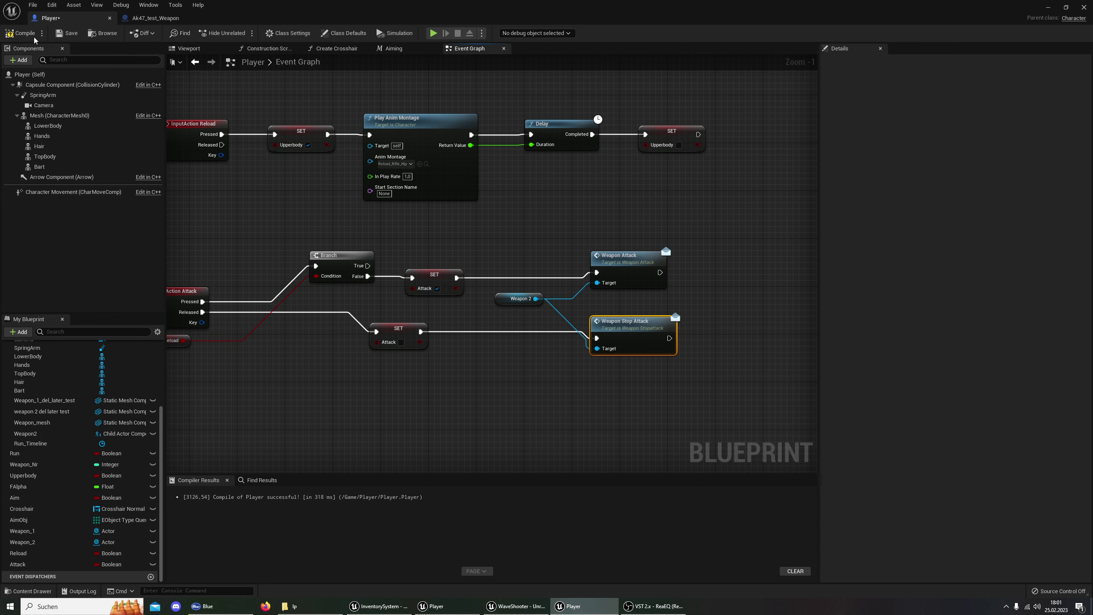
left_click(19, 33)
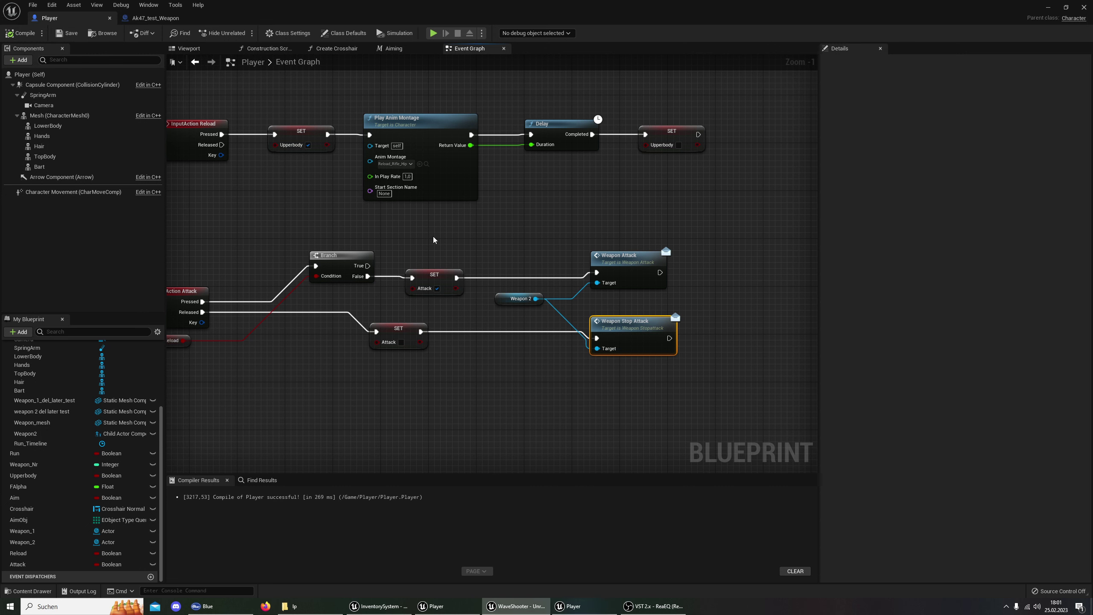
mouse_move(357, 242)
right_mouse_down()
mouse_move(288, 234)
mouse_move(448, 225)
right_mouse_up()
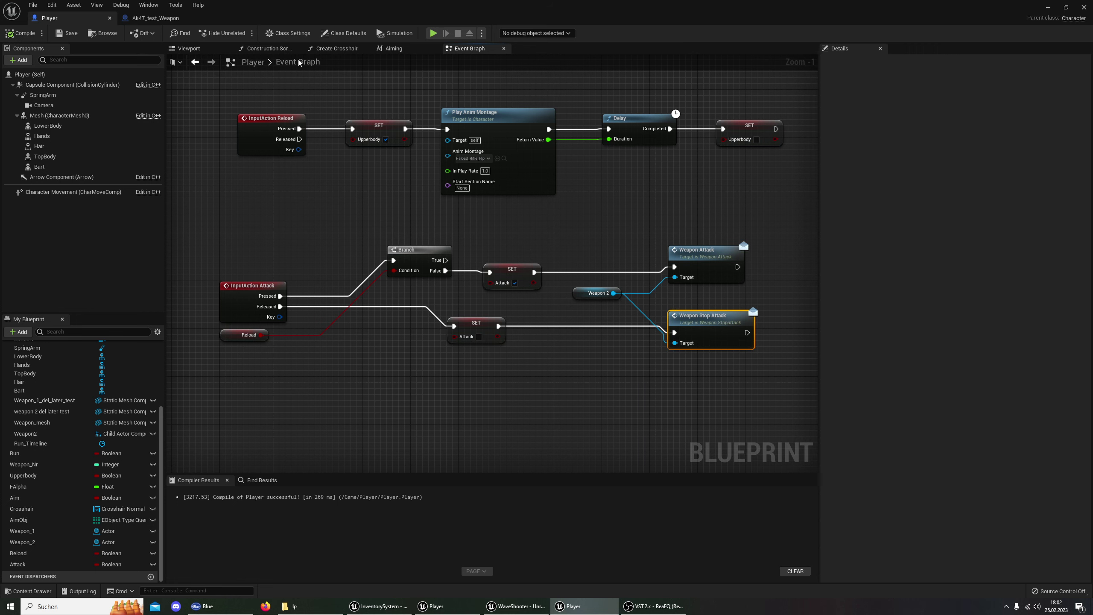
Open the Ak47_test_Weapon event graph after checking the Player and TestWeapon references.
left_click(156, 17)
mouse_move(511, 356)
right_mouse_down()
mouse_move(468, 292)
mouse_move(455, 216)
right_mouse_up()
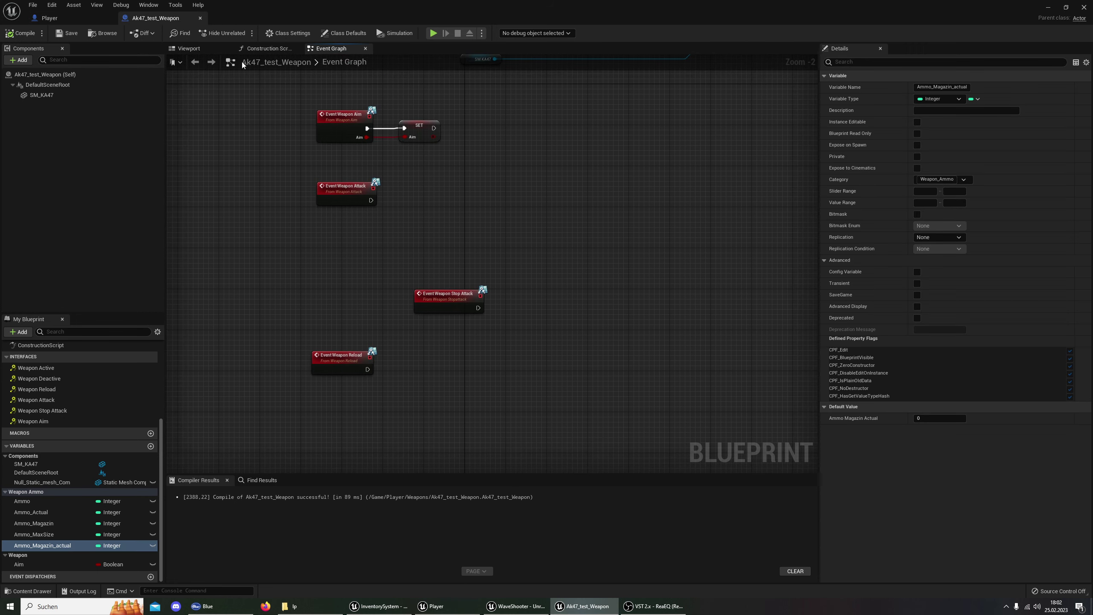
left_click(435, 606)
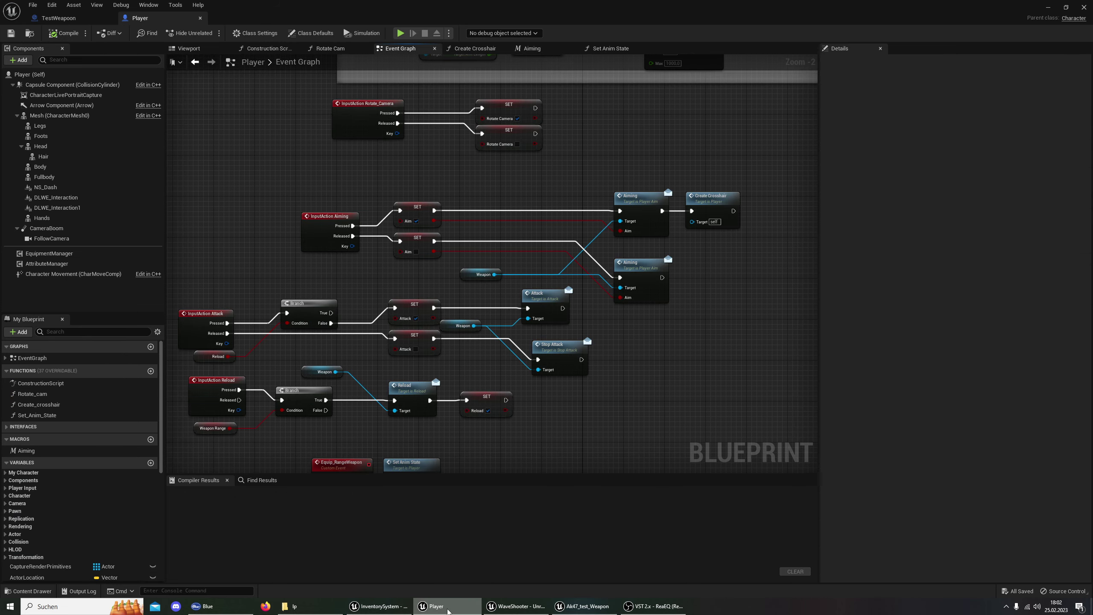
left_click(63, 26)
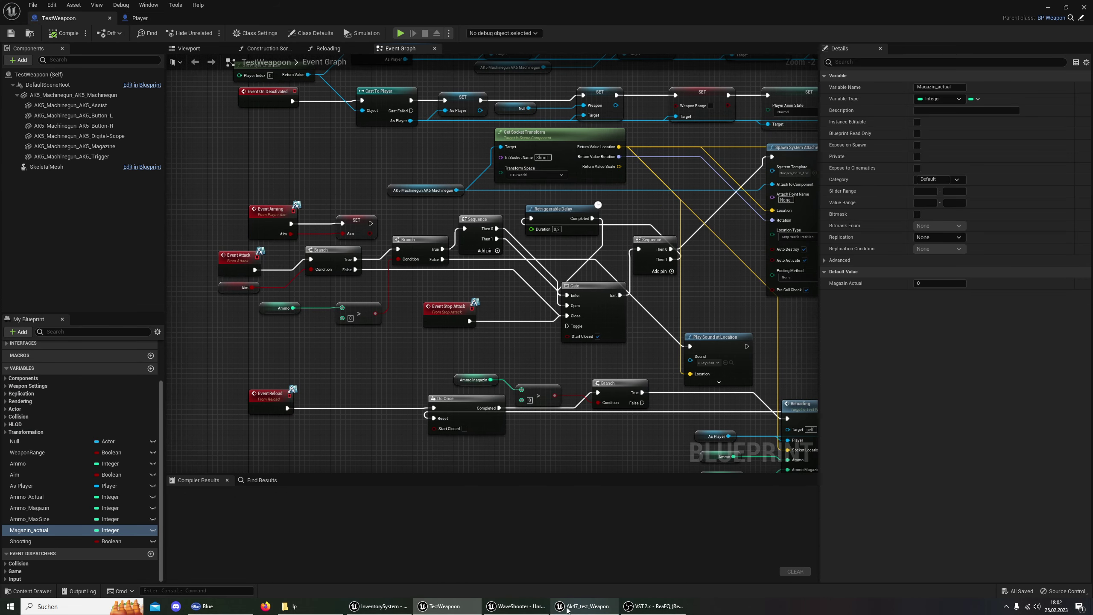
left_click(570, 610)
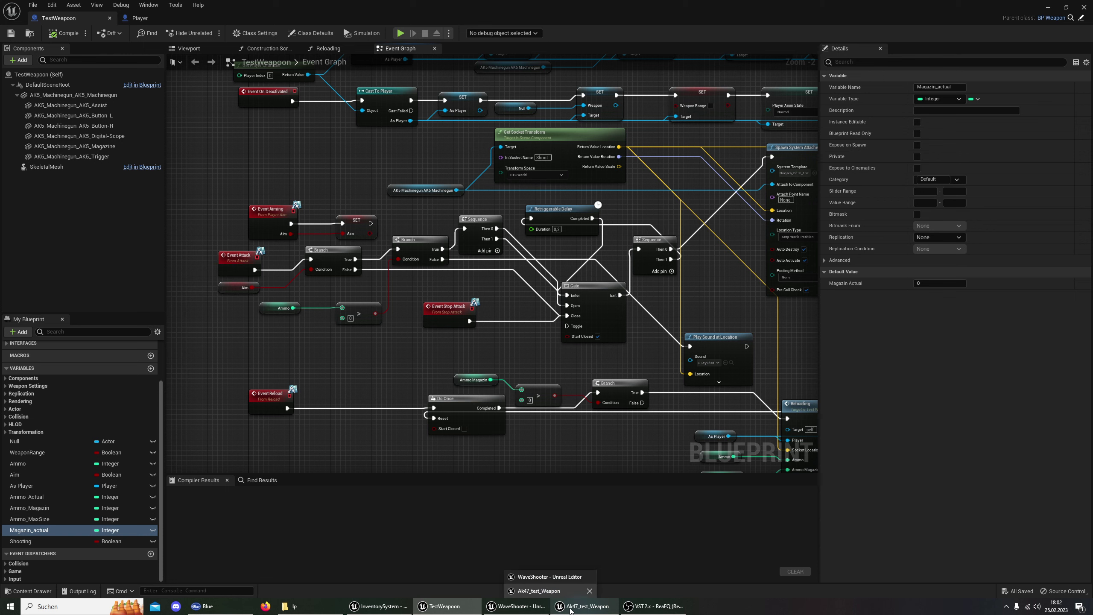
left_click(559, 591)
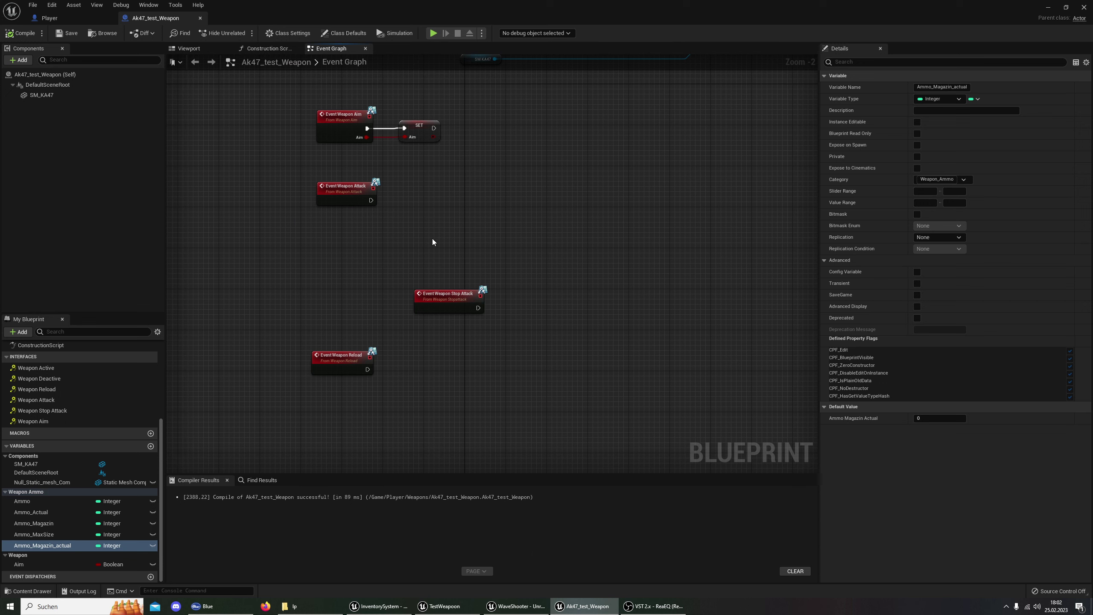
Move the Stop Attack and Reload events lower in the graph.
left_click_drag(304, 291, 430, 362)
left_click_drag(447, 301, 478, 348)
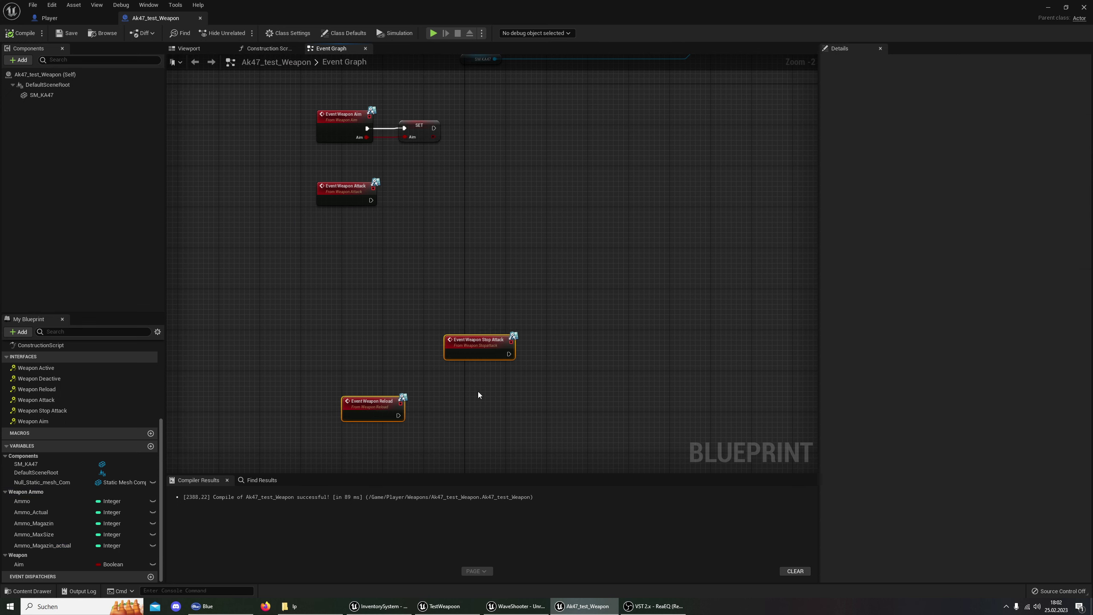
left_click_drag(478, 395, 494, 441)
right_click_drag(415, 242, 410, 213)
right_click(333, 198)
left_click(369, 220)
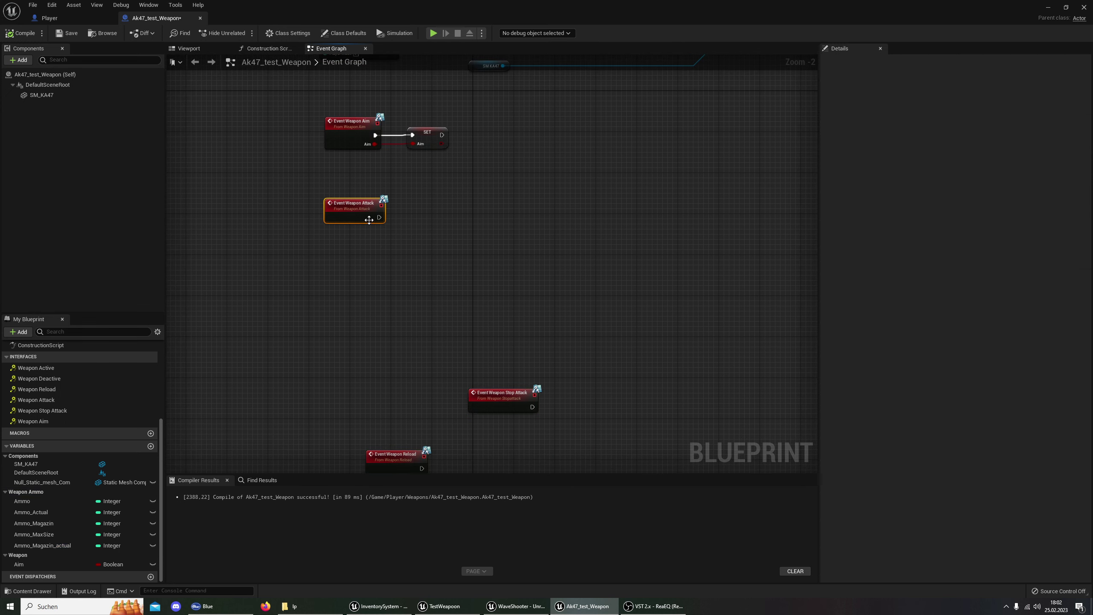
Add a Branch after Event Weapon Attack with an Aim getter as its Condition.
left_click_drag(379, 217, 440, 220)
type("brn")
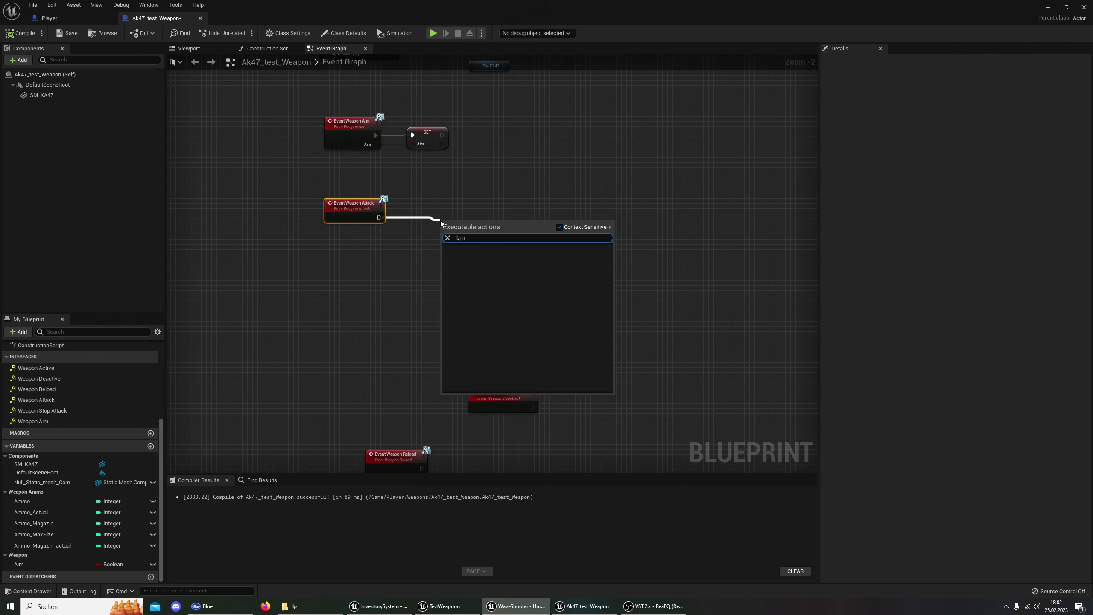
key("BackSpace")
type("an")
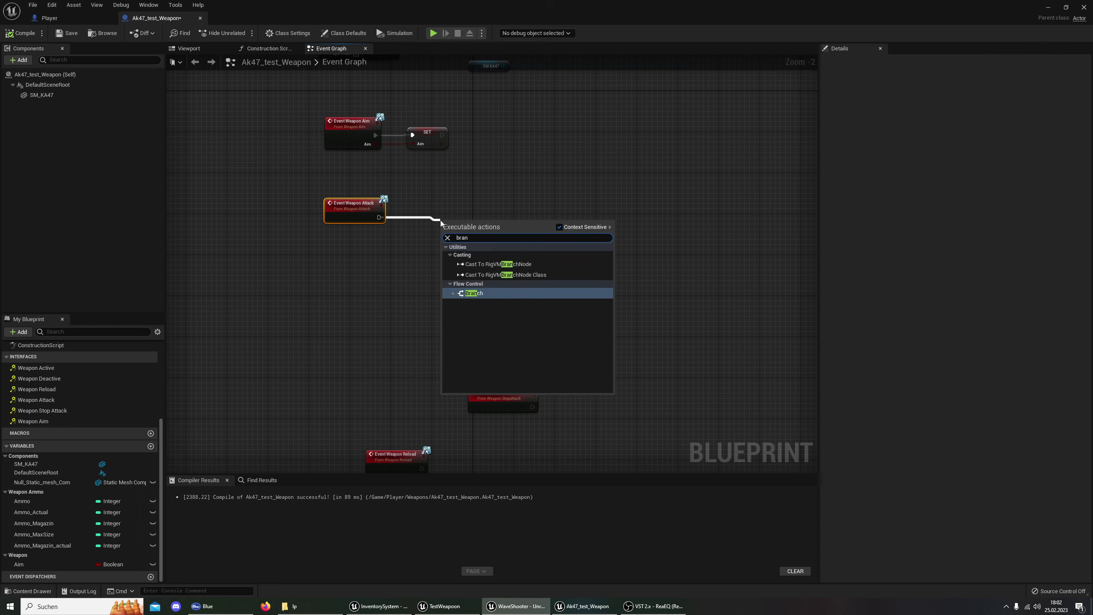
key("Return")
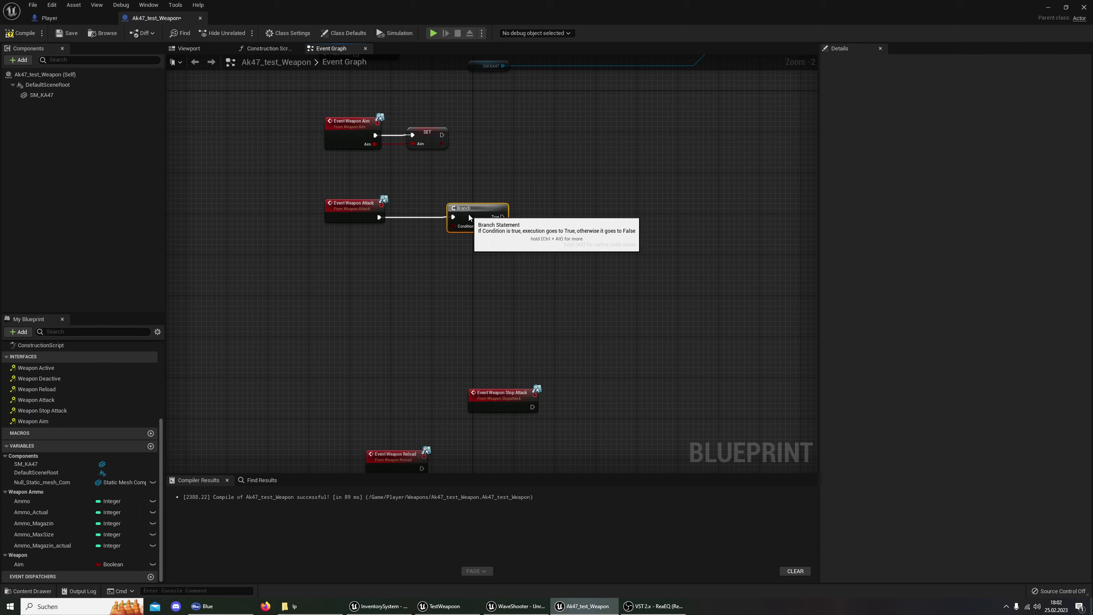
left_click_drag(19, 564, 344, 246)
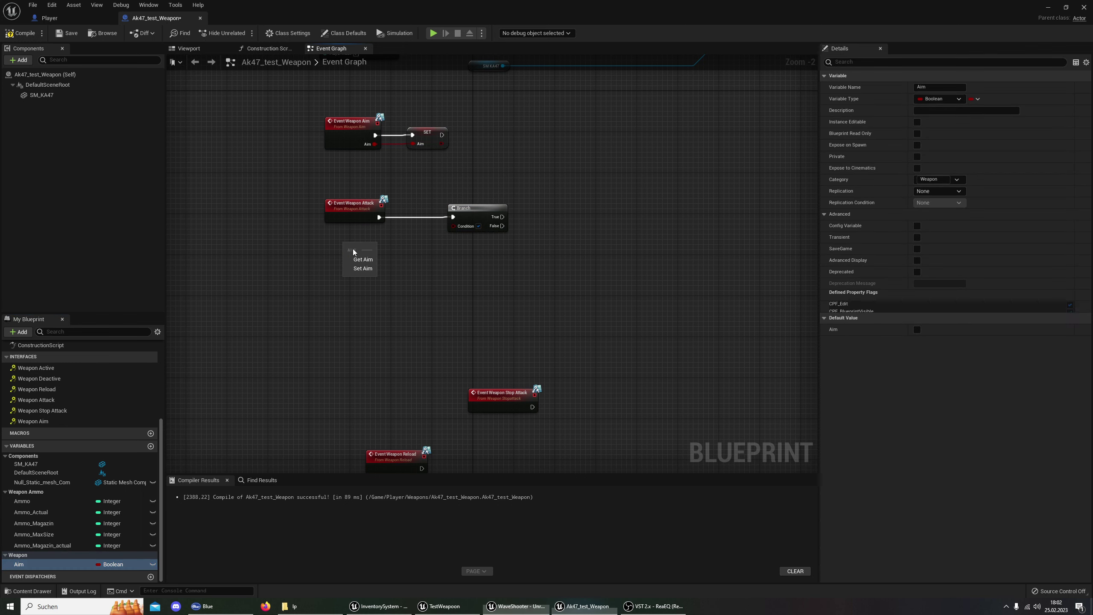
left_click(363, 260)
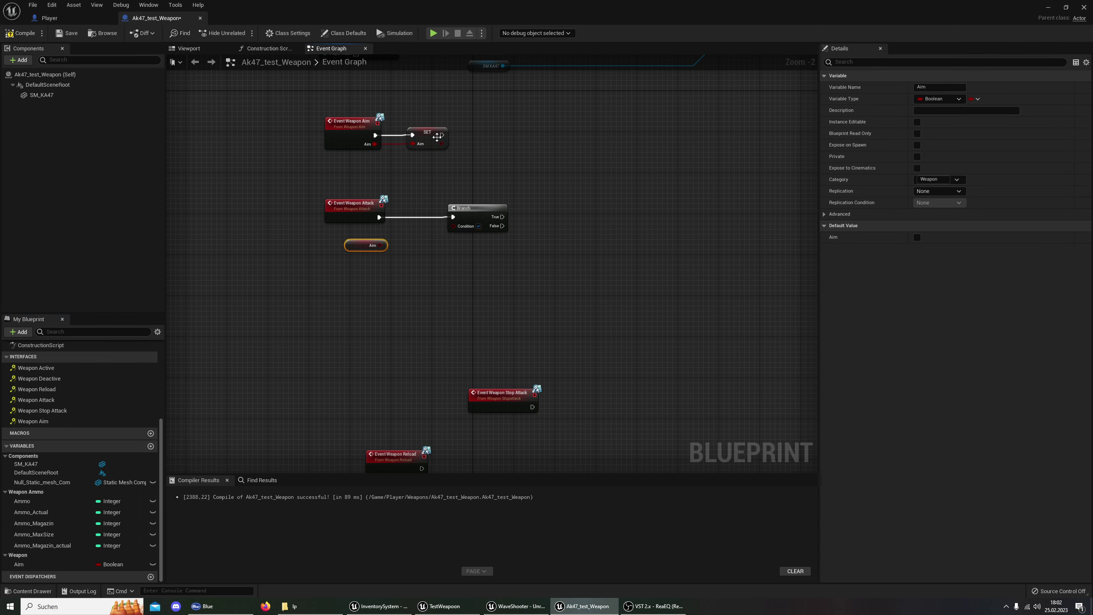
left_click_drag(380, 245, 453, 226)
left_click_drag(354, 244, 349, 239)
right_click_drag(349, 239, 278, 258)
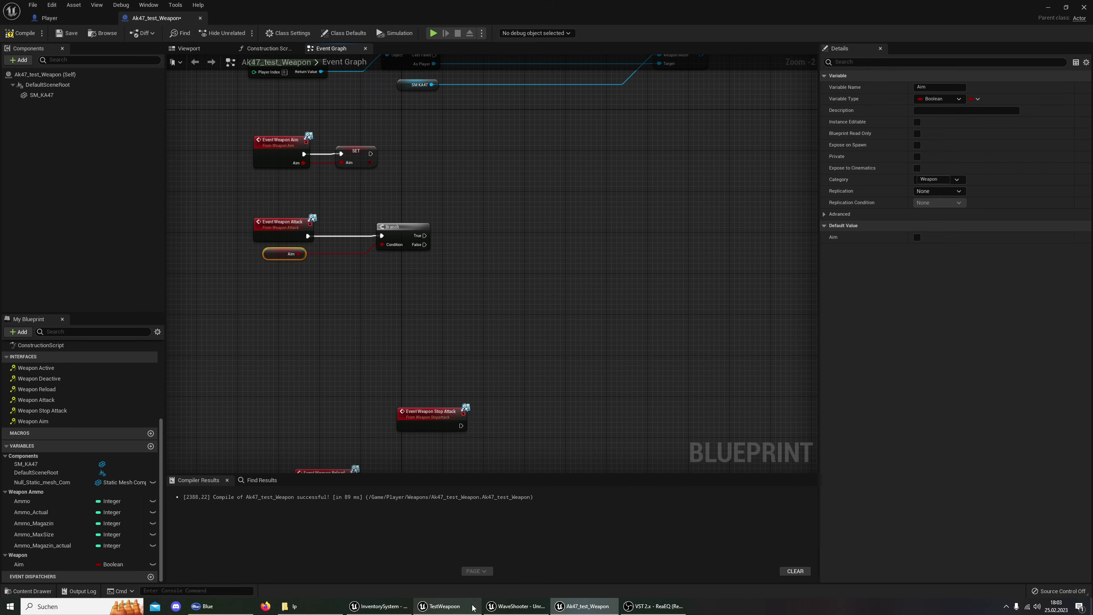
Place an Ammo getter in the Ak47_test_Weapon graph.
left_click(444, 606)
mouse_move(570, 613)
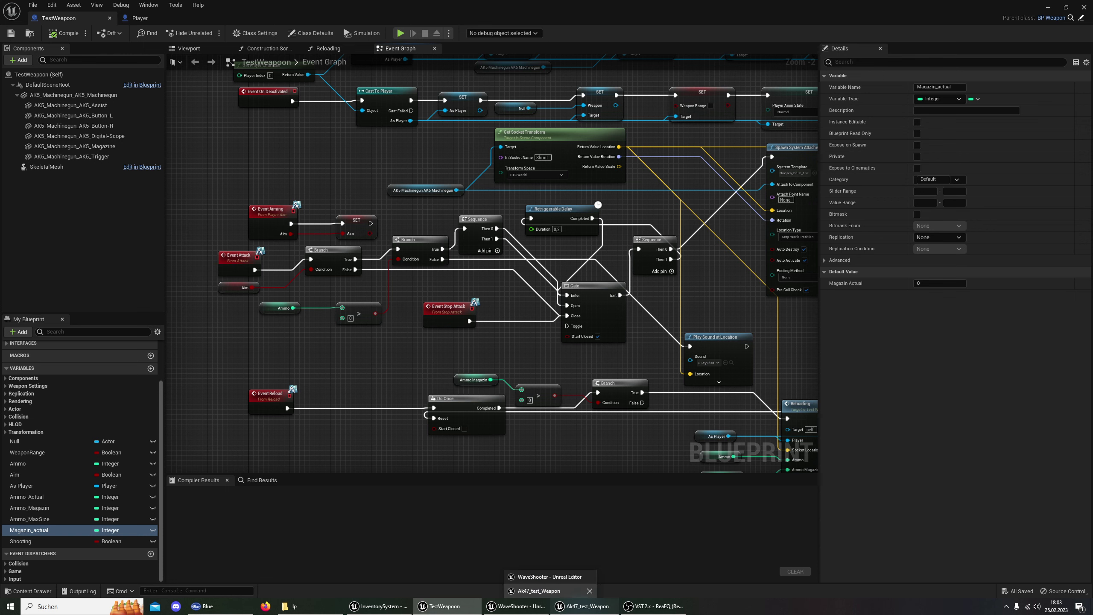
left_click(538, 591)
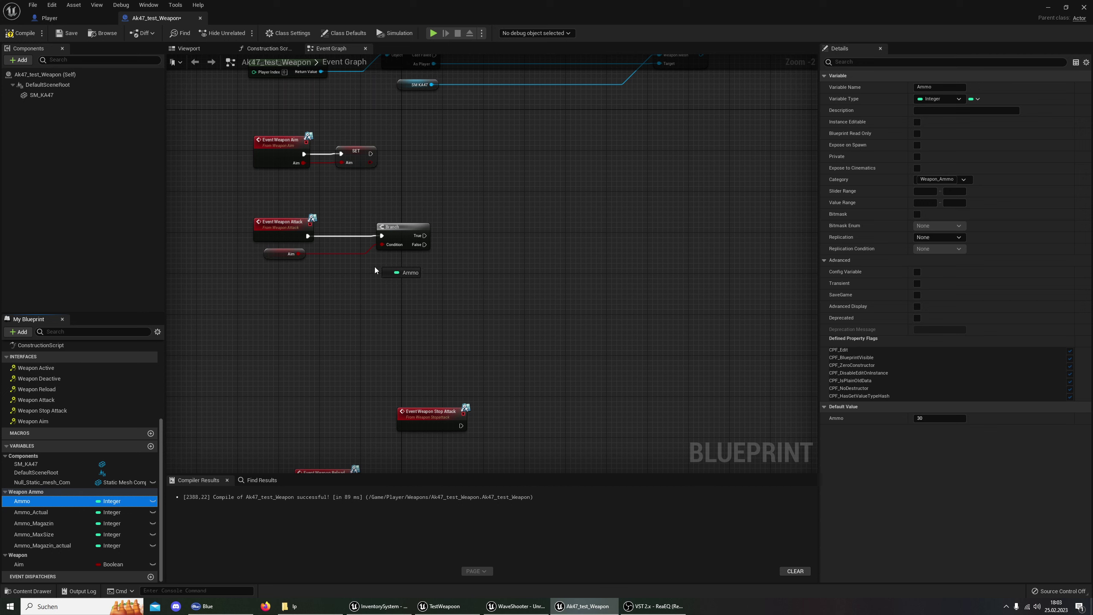
left_click_drag(161, 448, 371, 274)
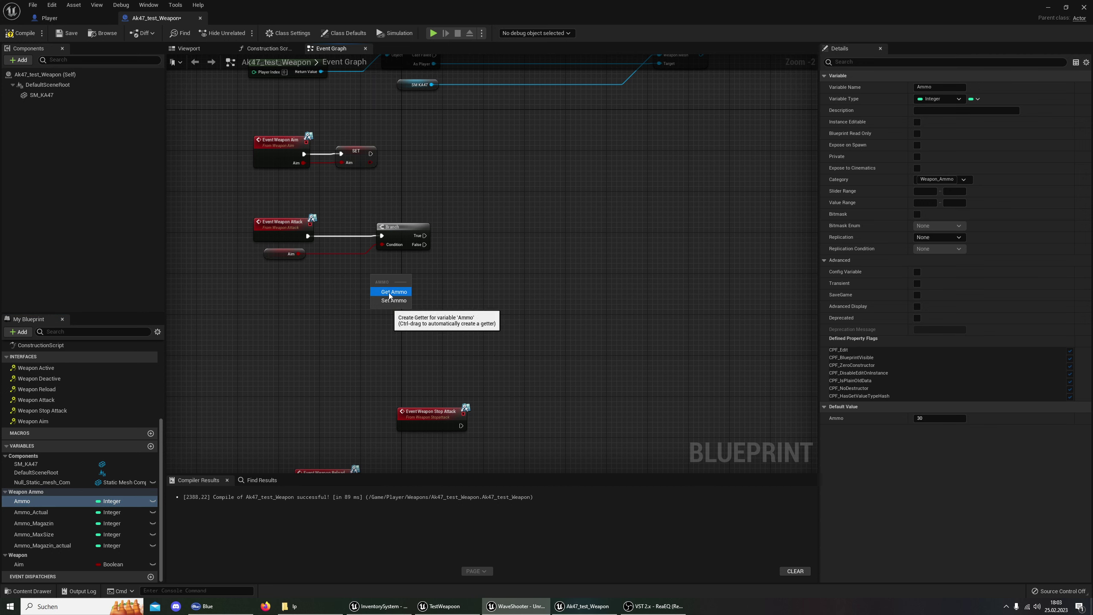
left_click(392, 292)
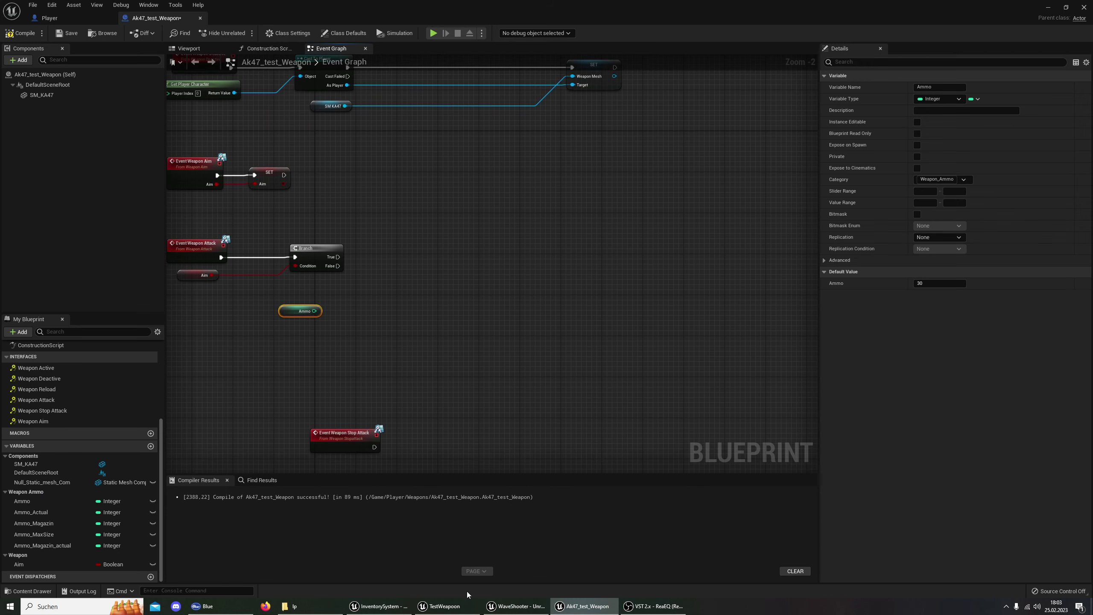
left_click(444, 607)
mouse_move(572, 611)
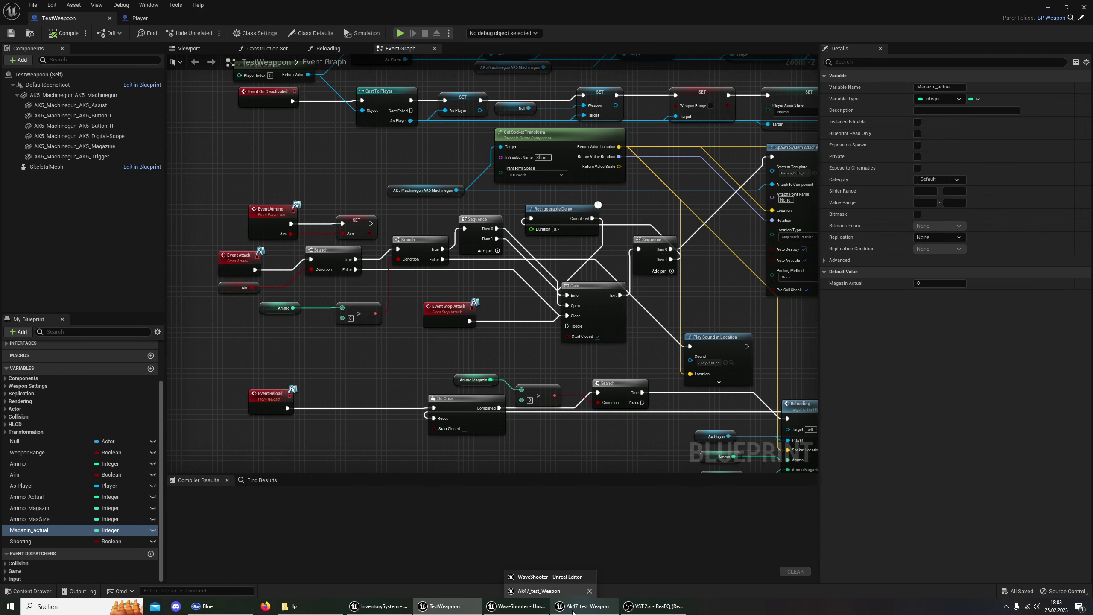
left_click(538, 591)
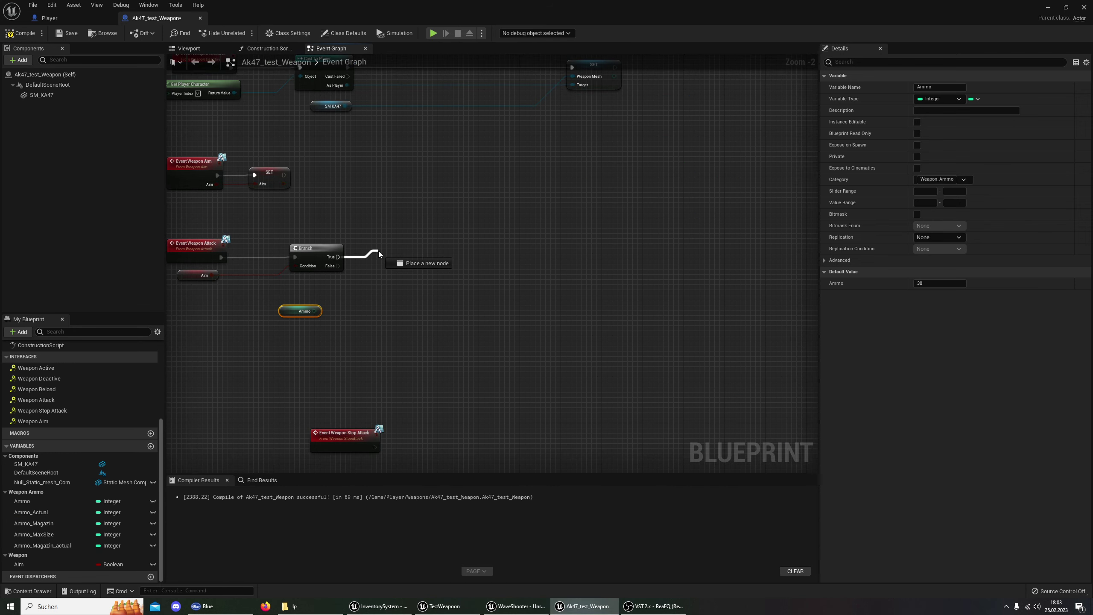
Add a second Branch after the first Branch's True output.
left_click_drag(338, 257, 379, 254)
type("brnach")
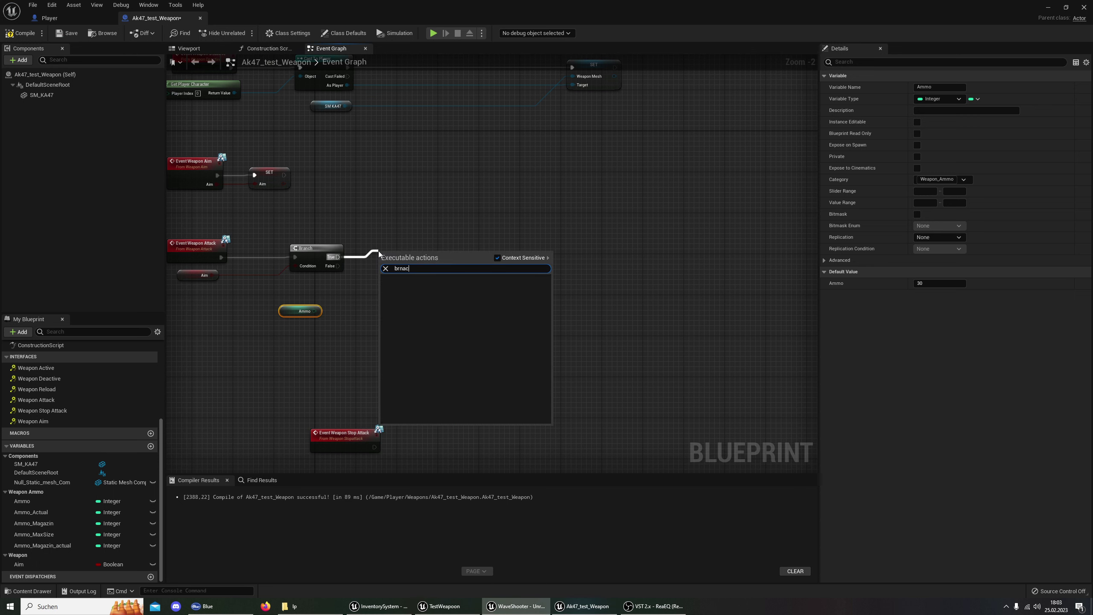
key("BackSpace")
key("BackSpace")
key("BackSpace")
type("an")
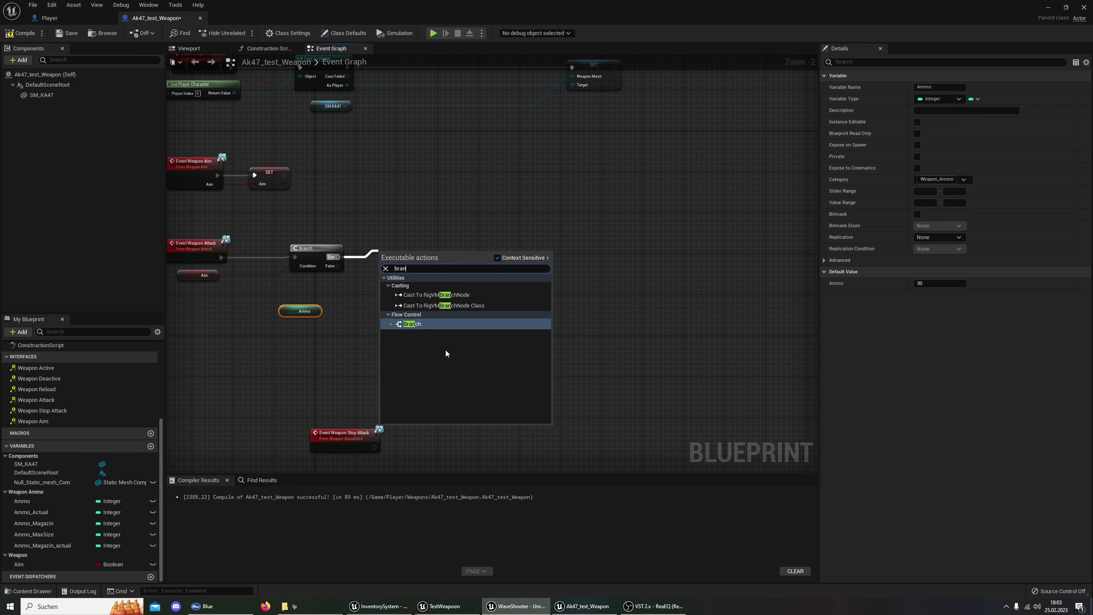
left_click(426, 325)
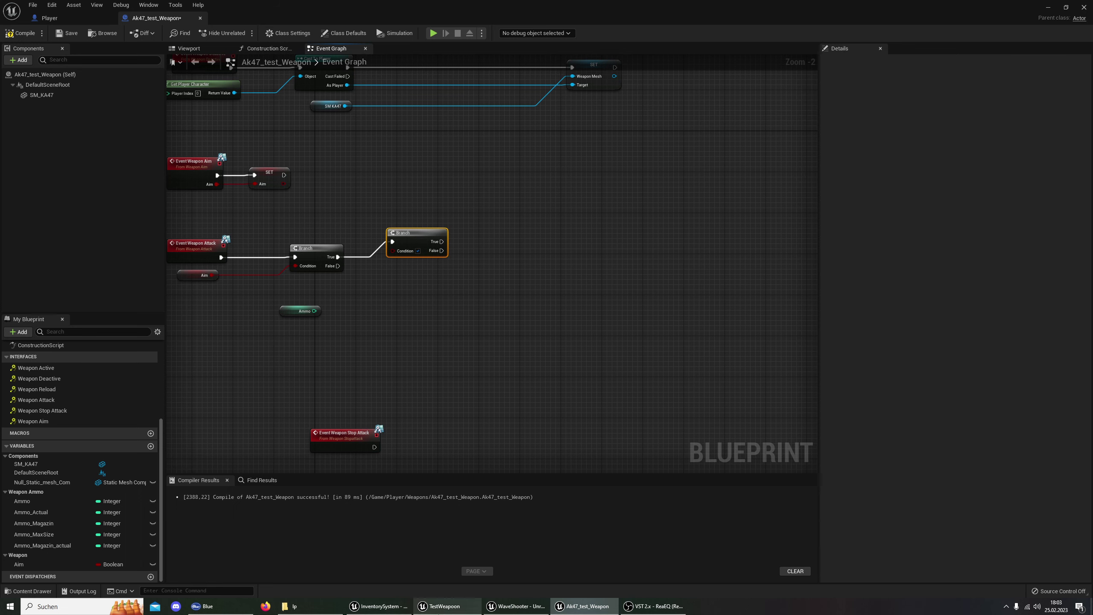
left_click(443, 606)
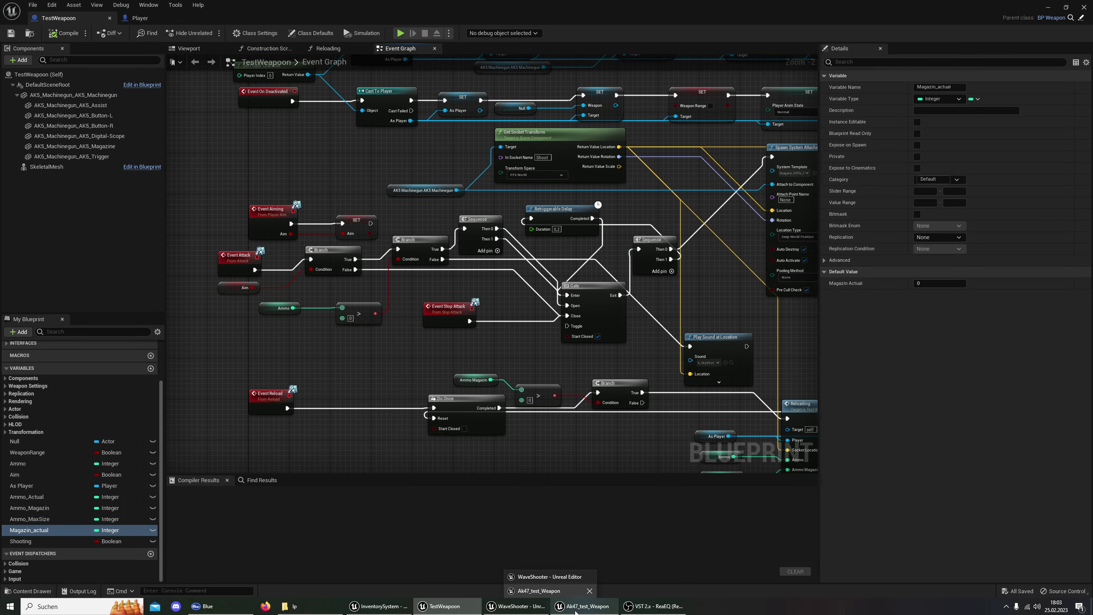
left_click(576, 611)
Feed an Ammo integer greater-than comparison into the second Branch's Condition.
left_click_drag(314, 310, 347, 310)
type("greta")
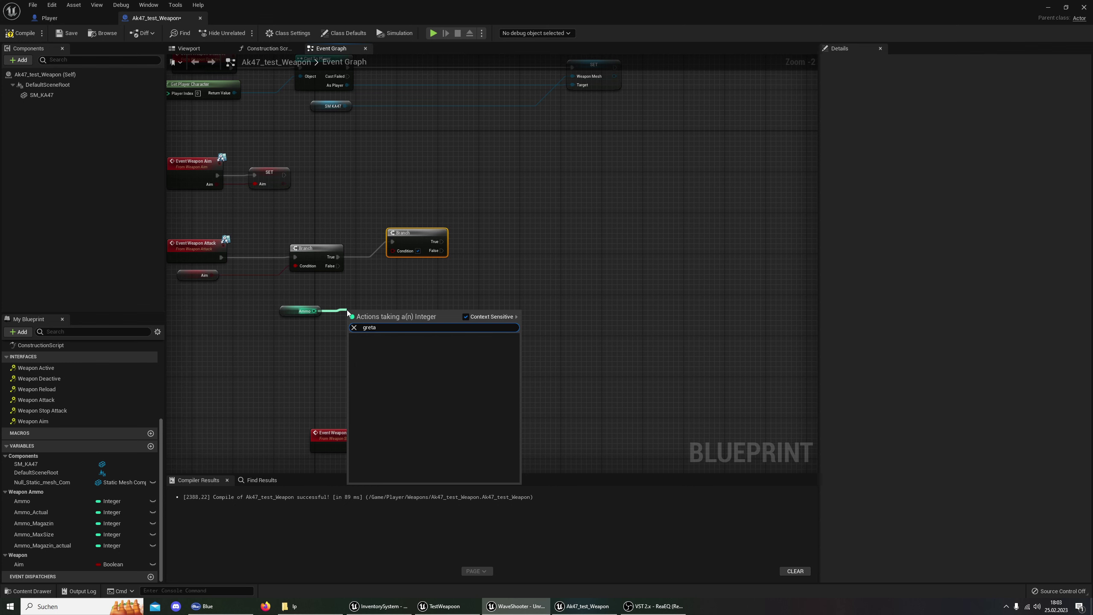
key("Return")
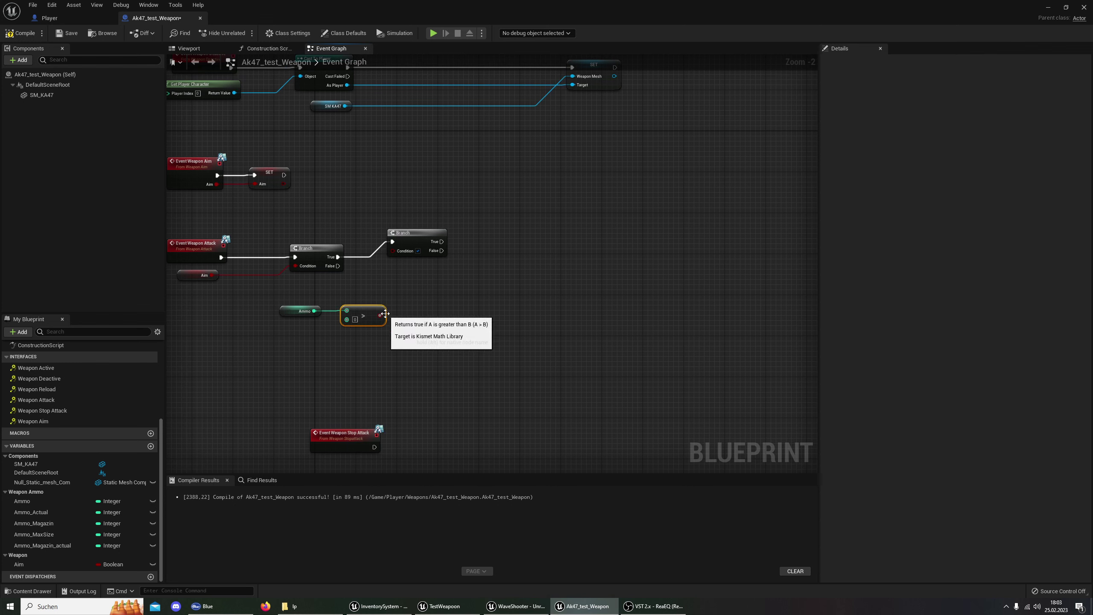
left_click_drag(380, 316, 392, 251)
right_click_drag(396, 251, 452, 236)
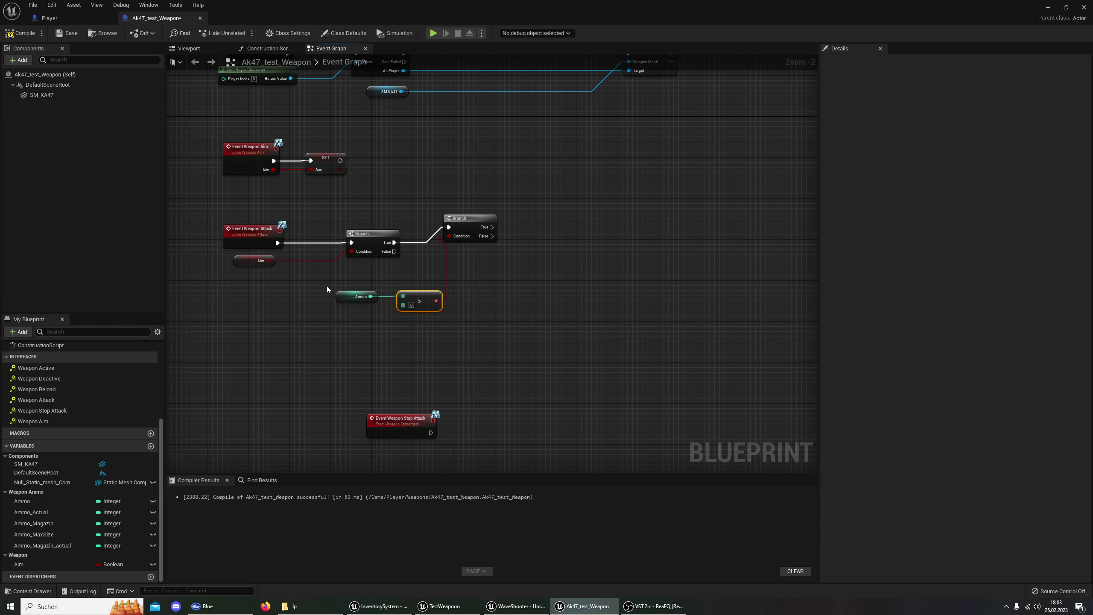
mouse_move(329, 286)
left_mouse_down()
mouse_move(417, 297)
mouse_move(366, 286)
left_mouse_up()
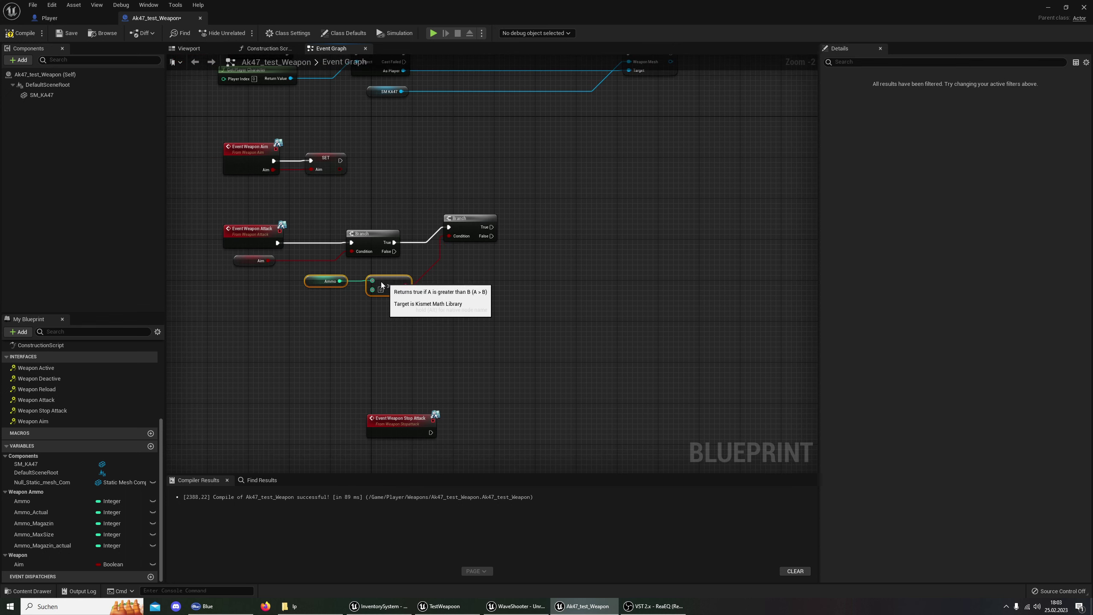
scroll(365, 285, "up", 2)
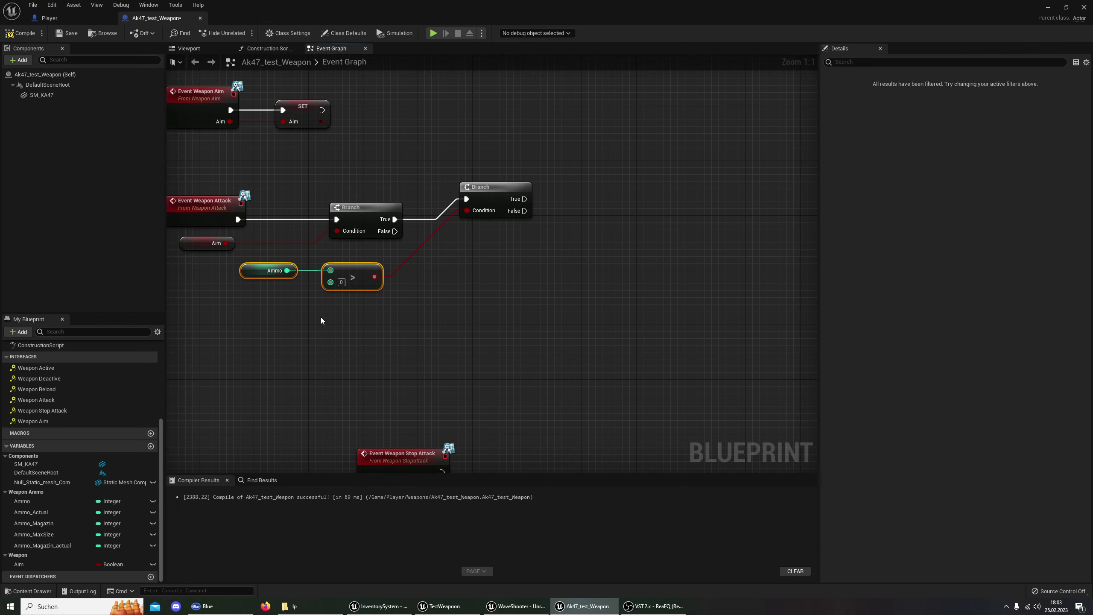
right_click_drag(576, 318, 473, 369)
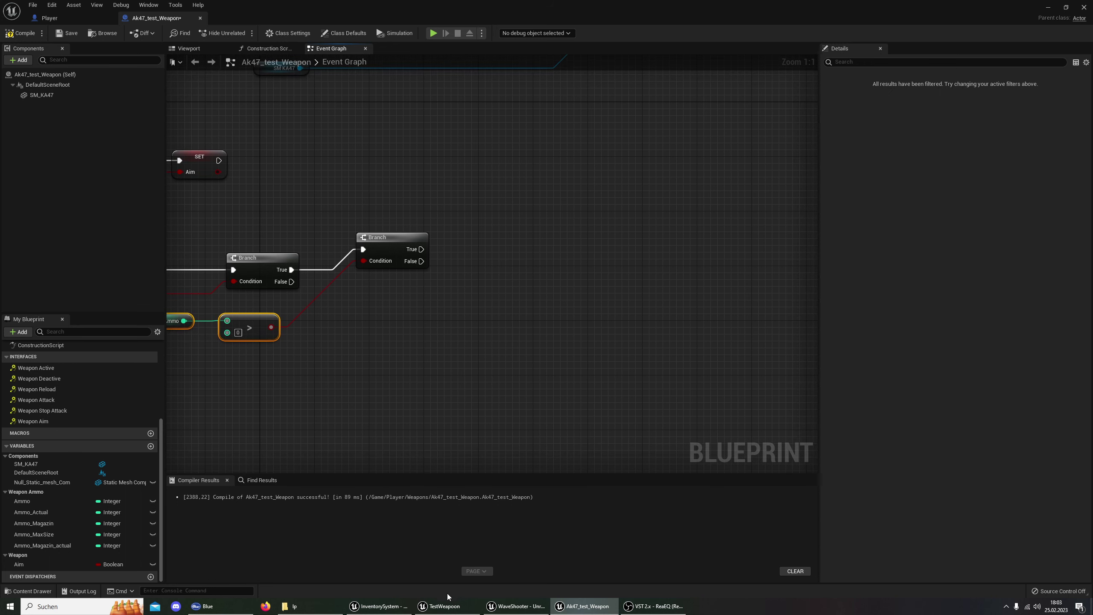
left_click(444, 605)
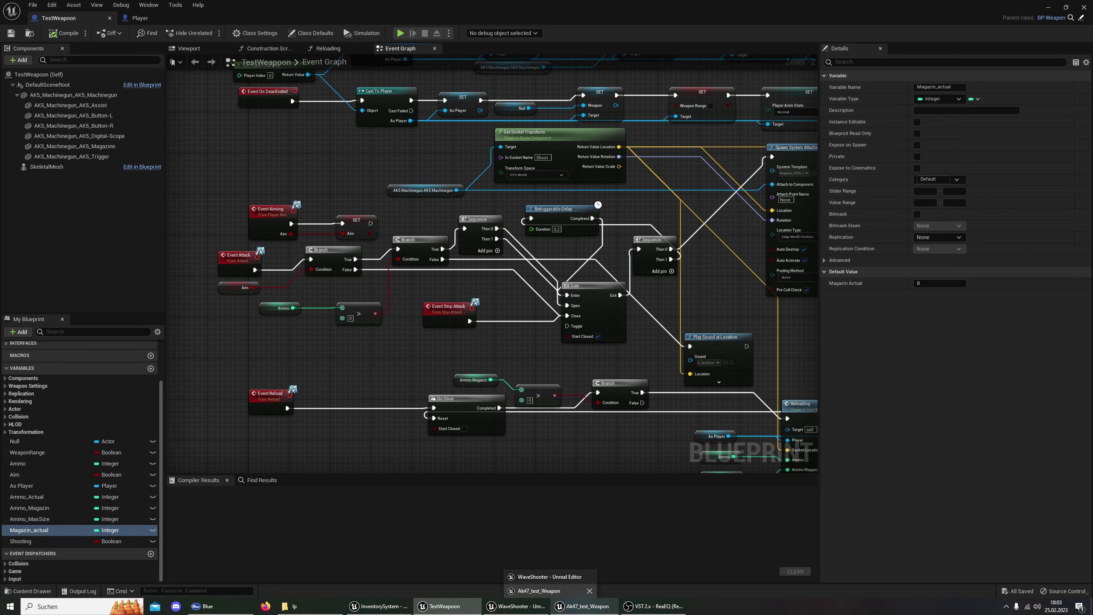
Add a Sequence node after the second Branch's True output, extending it to five outputs.
left_click(572, 611)
right_click_drag(508, 244, 452, 284)
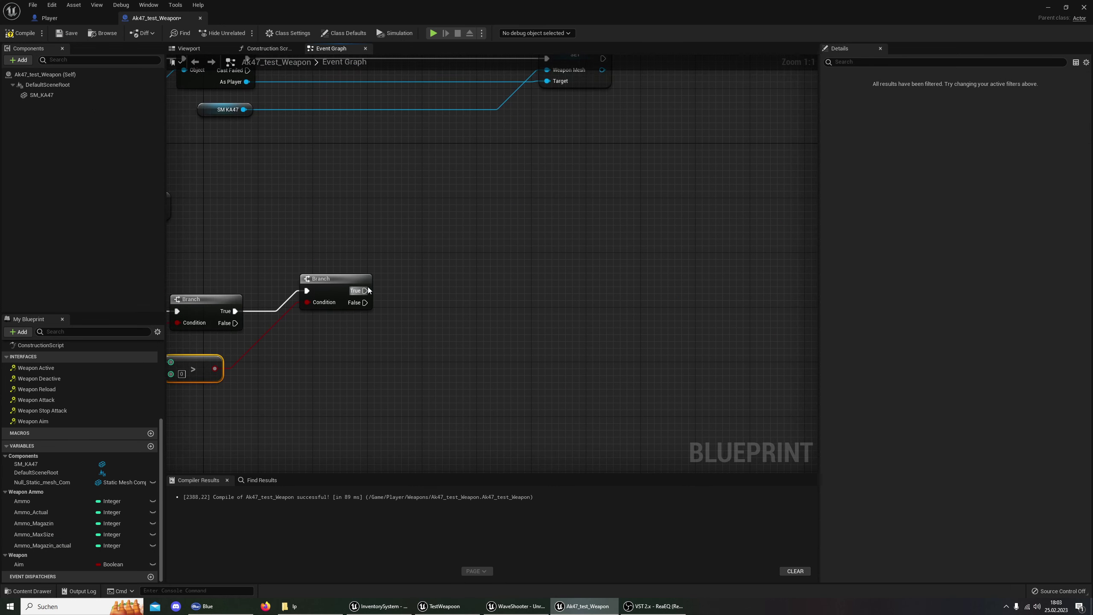
left_click_drag(364, 291, 429, 269)
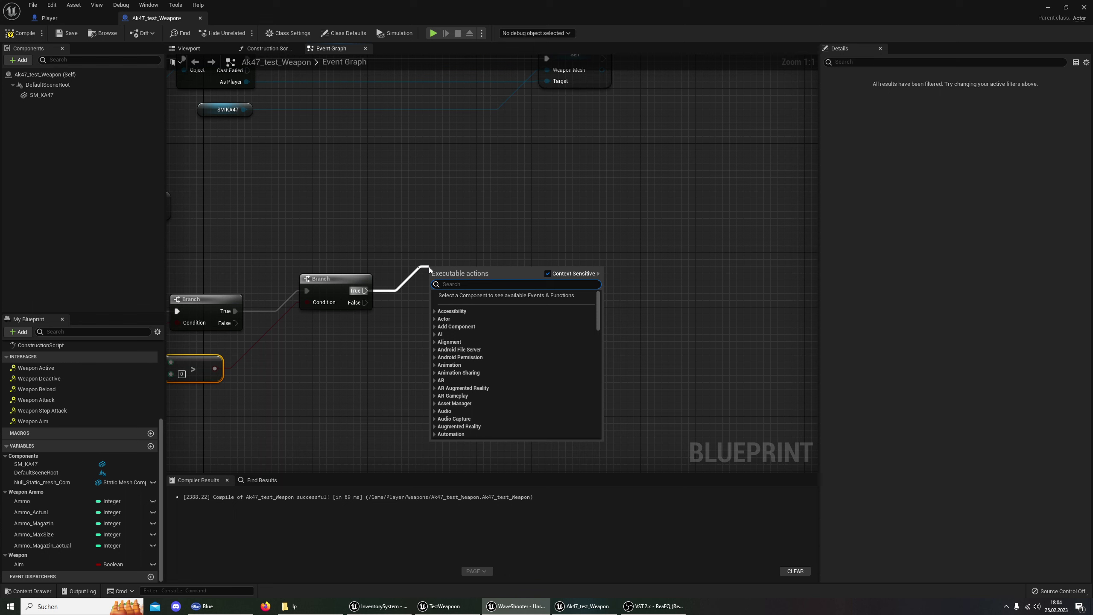
type("sequ")
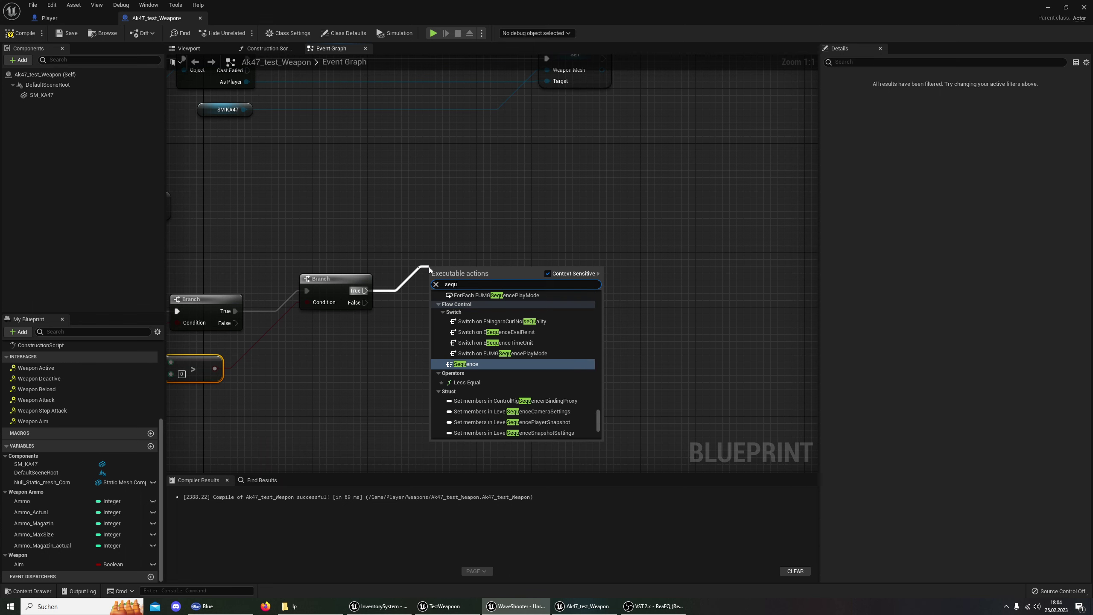
key("Return")
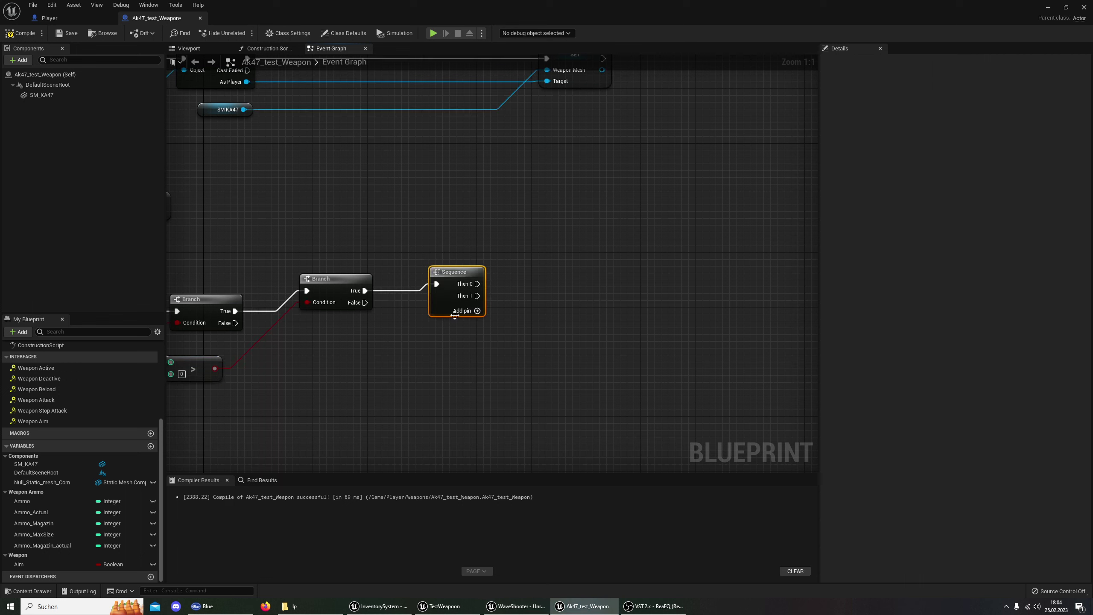
left_click(477, 311)
left_click(477, 323)
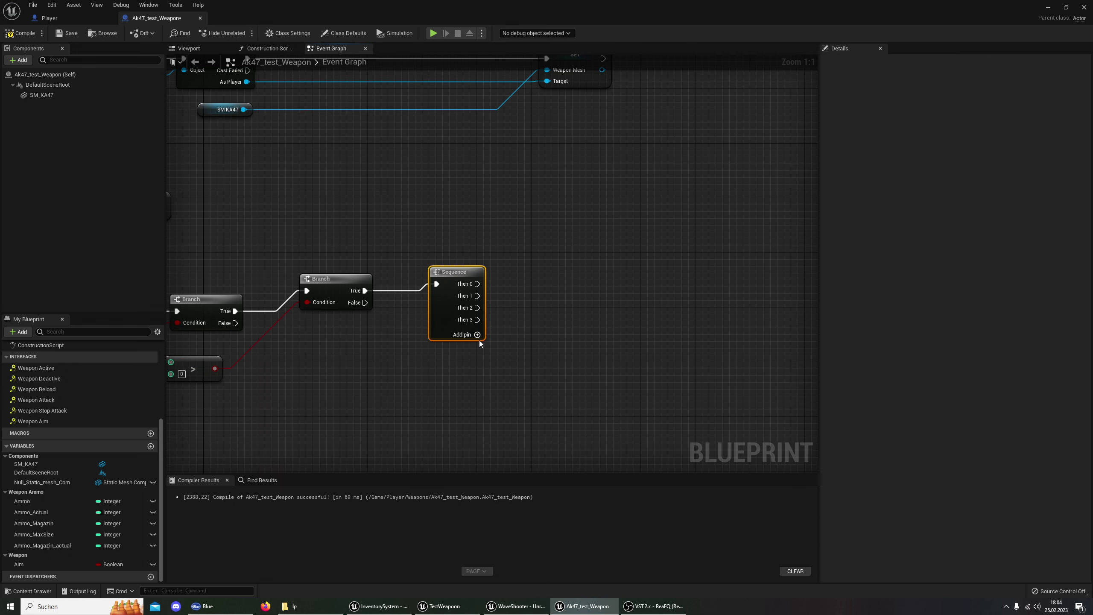
left_click(477, 335)
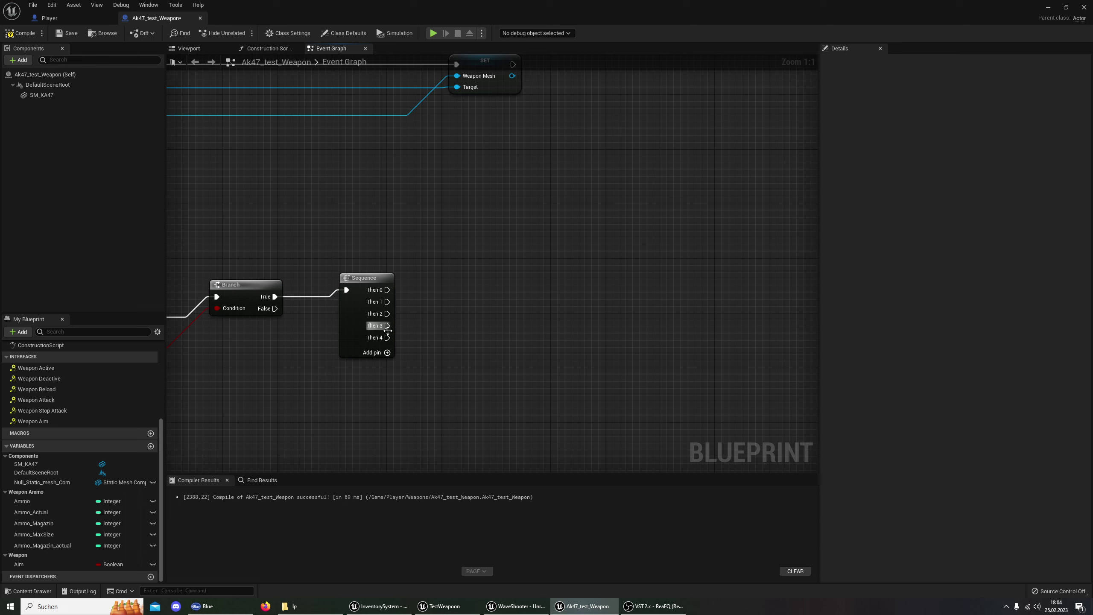
Replace it with a fresh two-output Sequence (Then 0, Then 1) after the Branch's True pin.
right_click(375, 338)
left_click(360, 278)
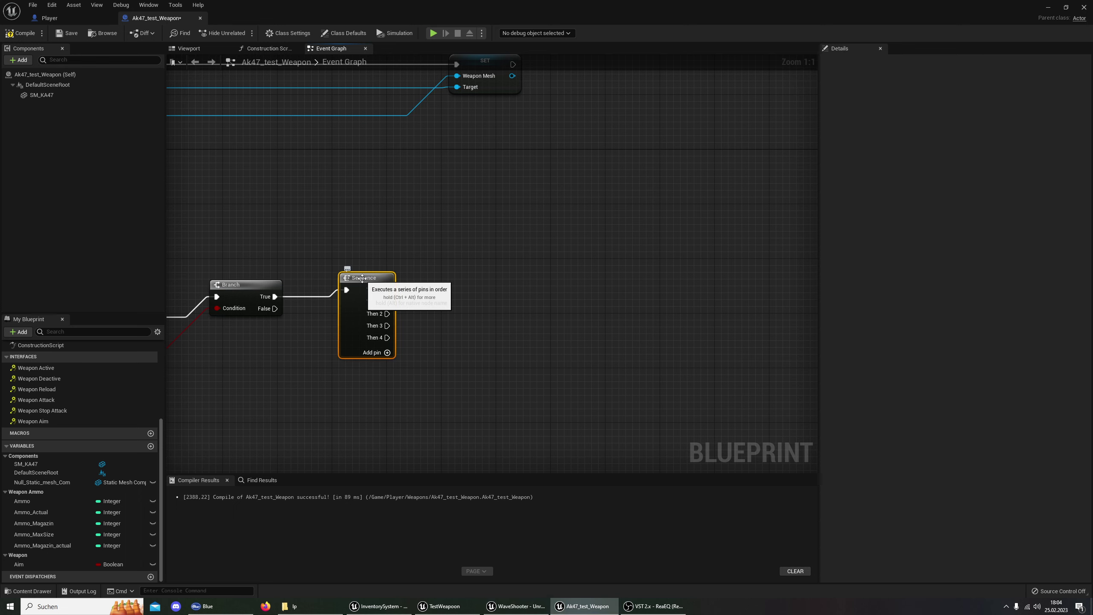
key("Delete")
left_click_drag(275, 296, 312, 291)
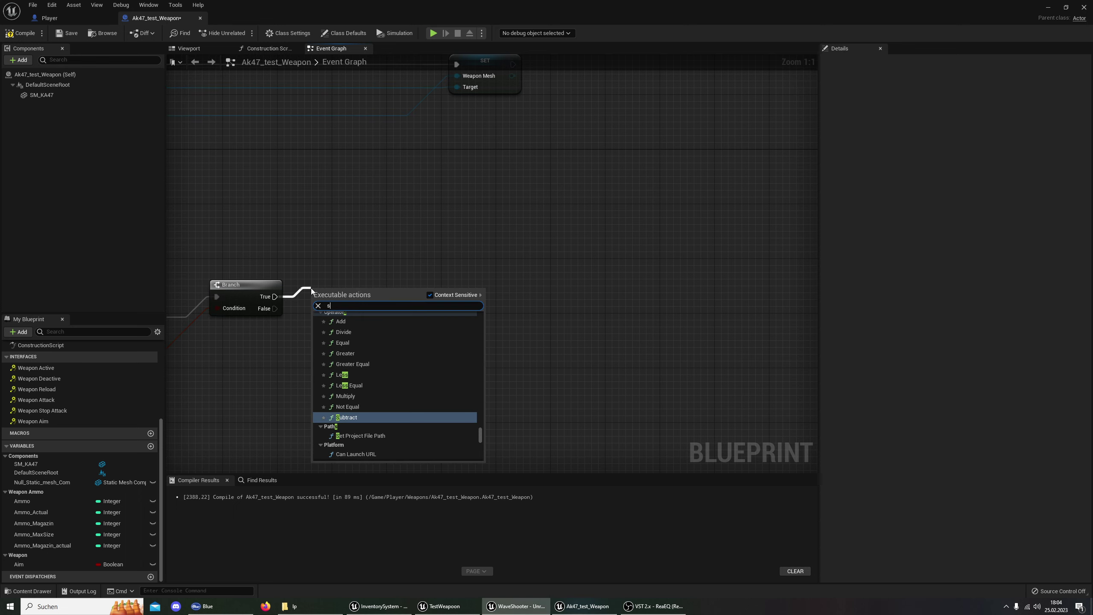
type("seq")
left_click(353, 386)
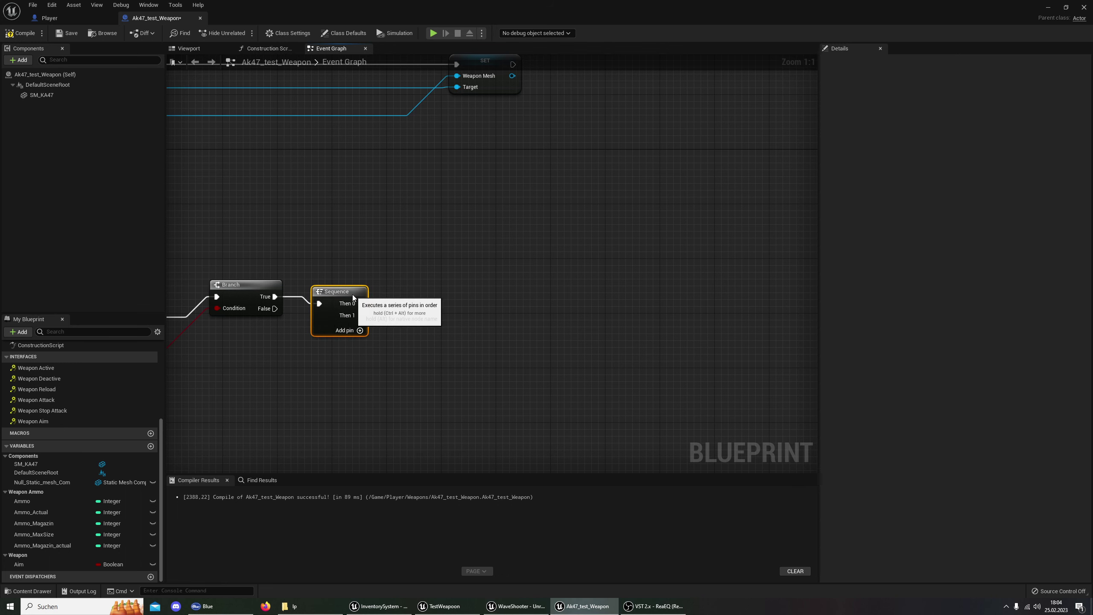
left_click_drag(353, 297, 408, 284)
left_click(444, 607)
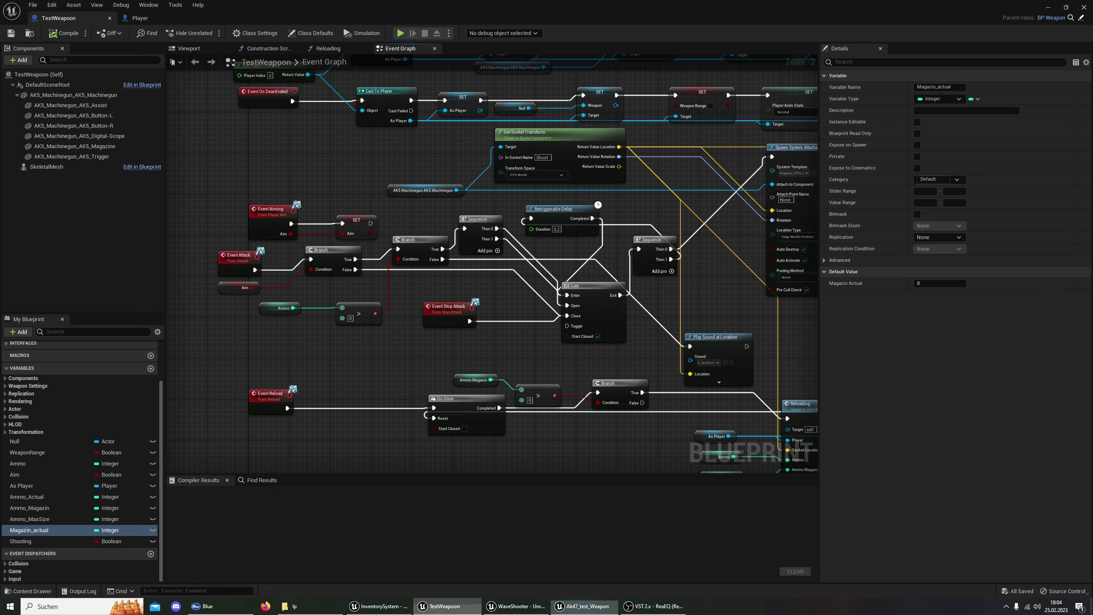
mouse_move(560, 605)
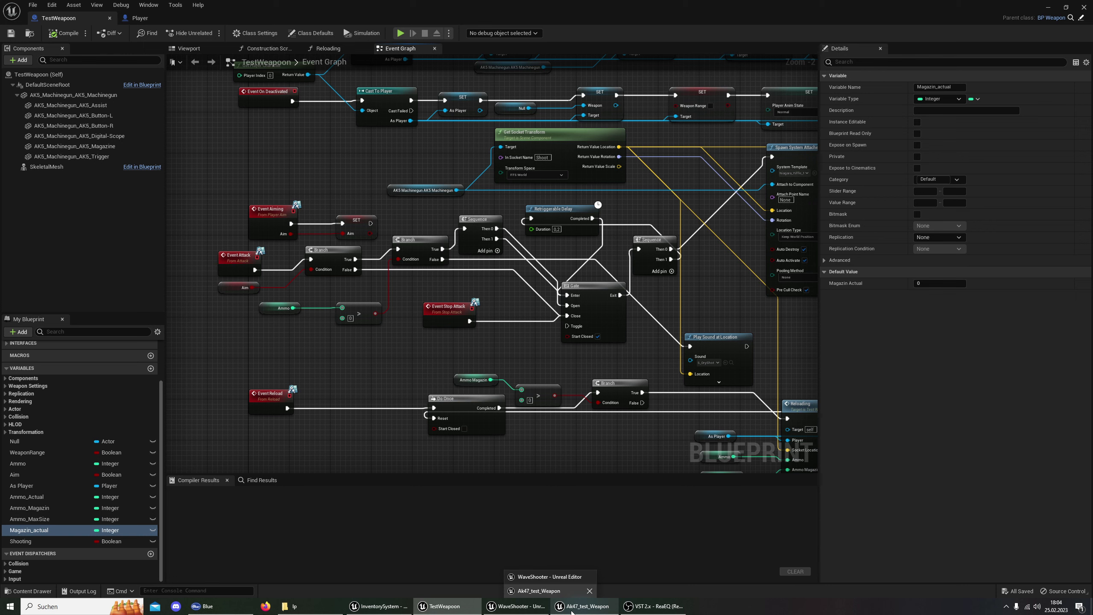
left_click(571, 610)
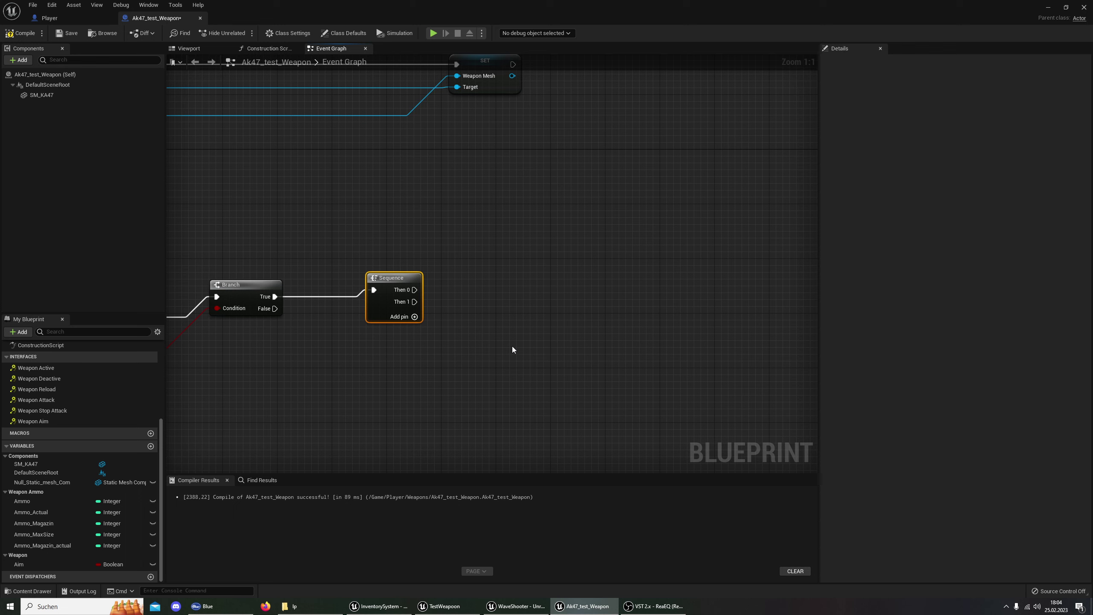
left_click_drag(280, 411, 456, 419)
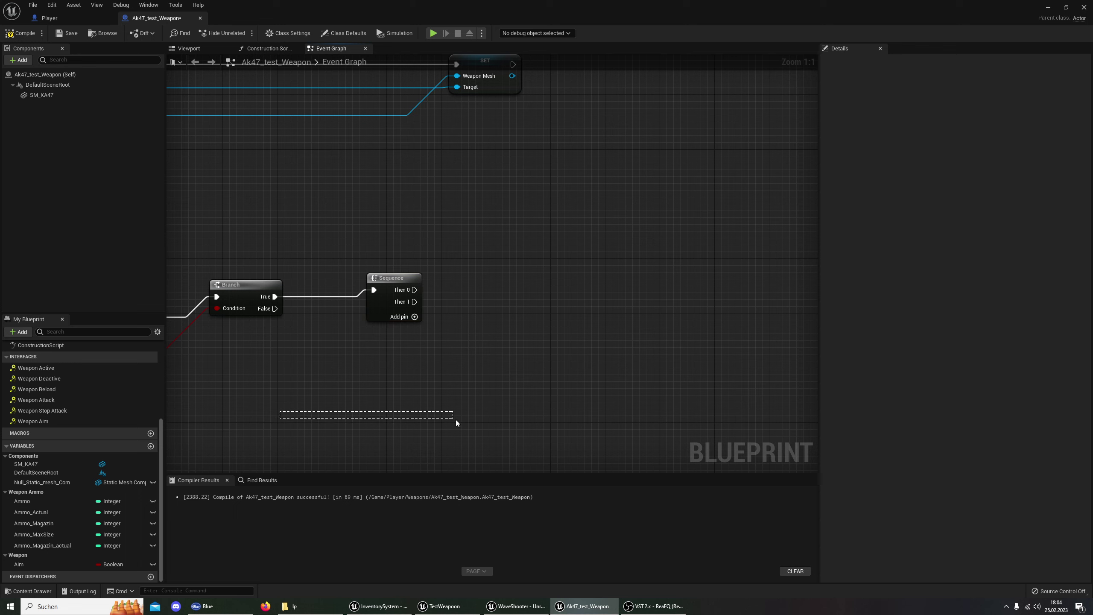
right_click_drag(233, 365, 469, 365)
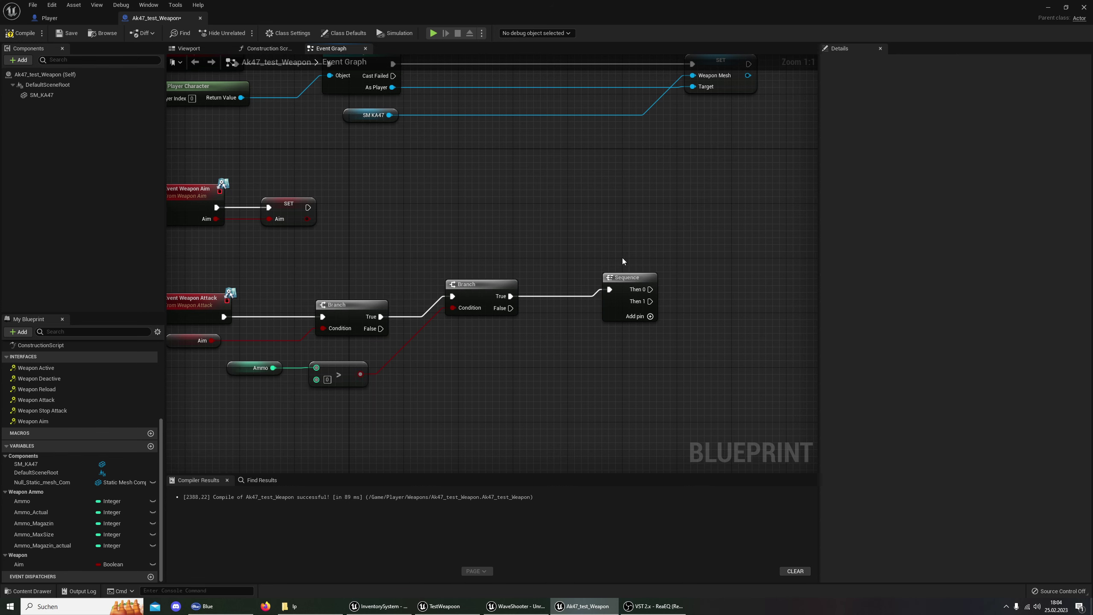
left_click_drag(628, 278, 601, 271)
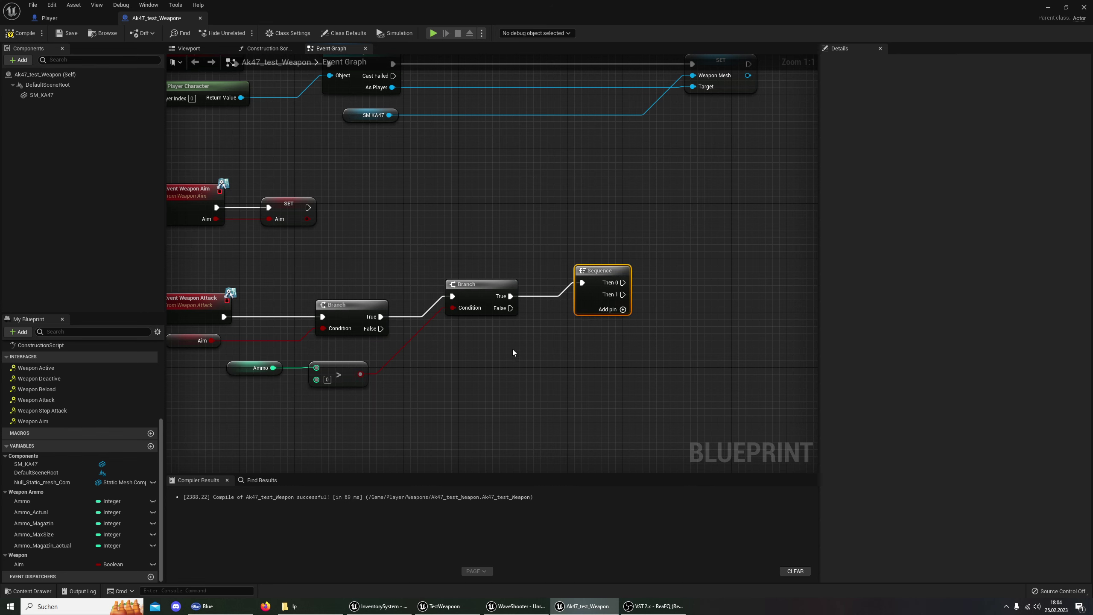
right_click_drag(623, 374, 478, 382)
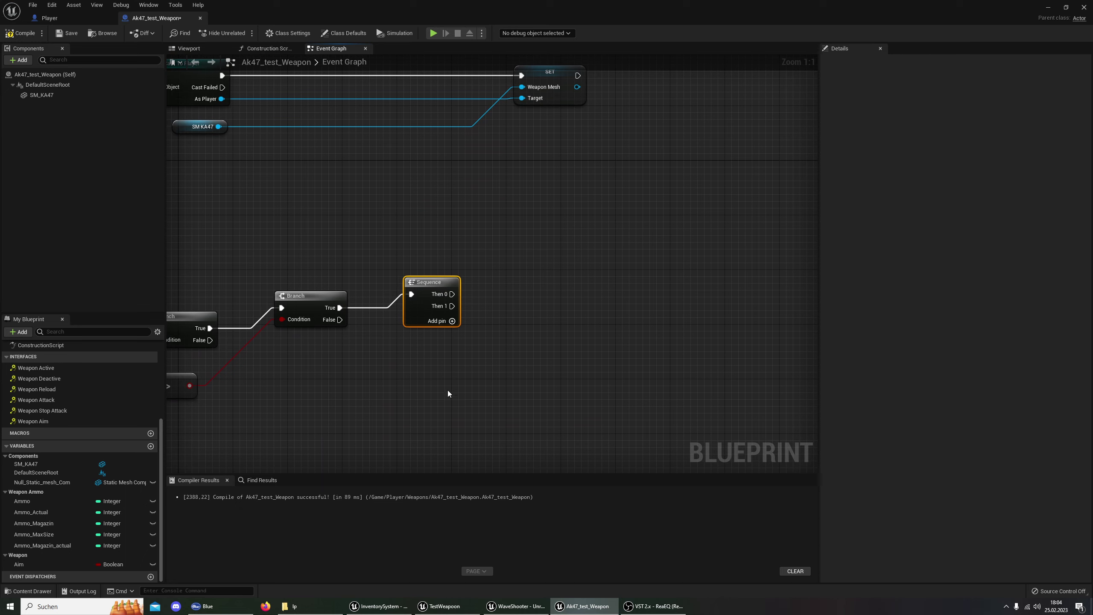
left_click(443, 605)
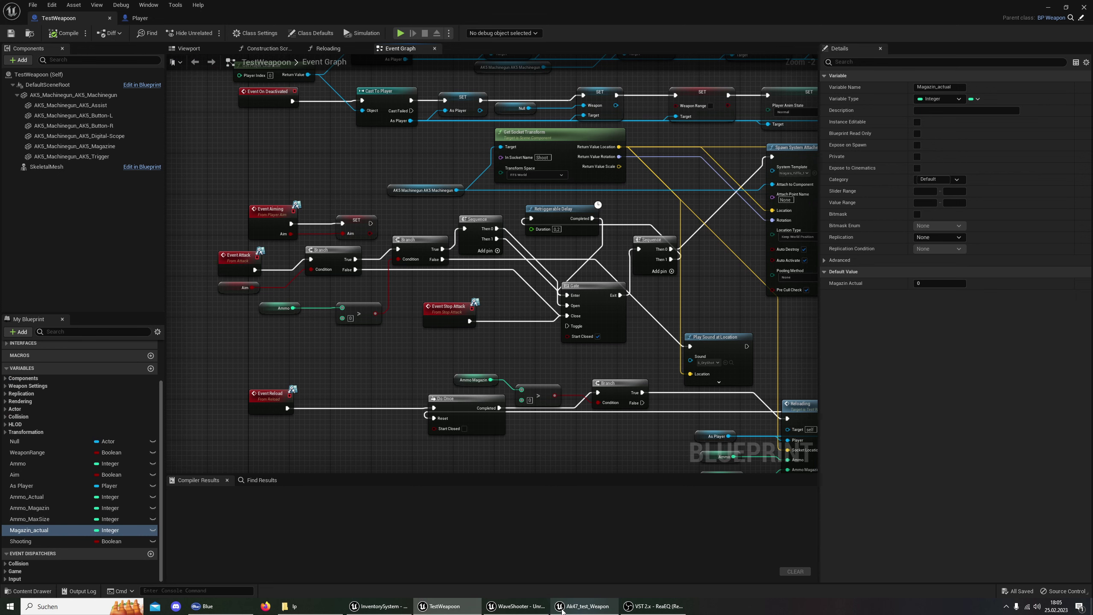
mouse_move(565, 605)
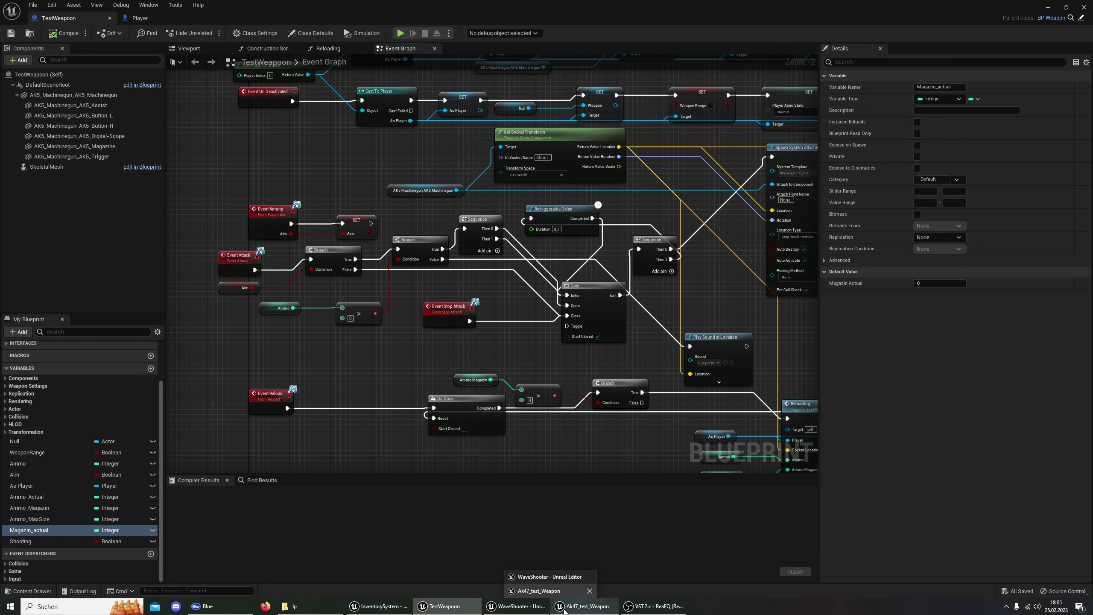
left_click(538, 590)
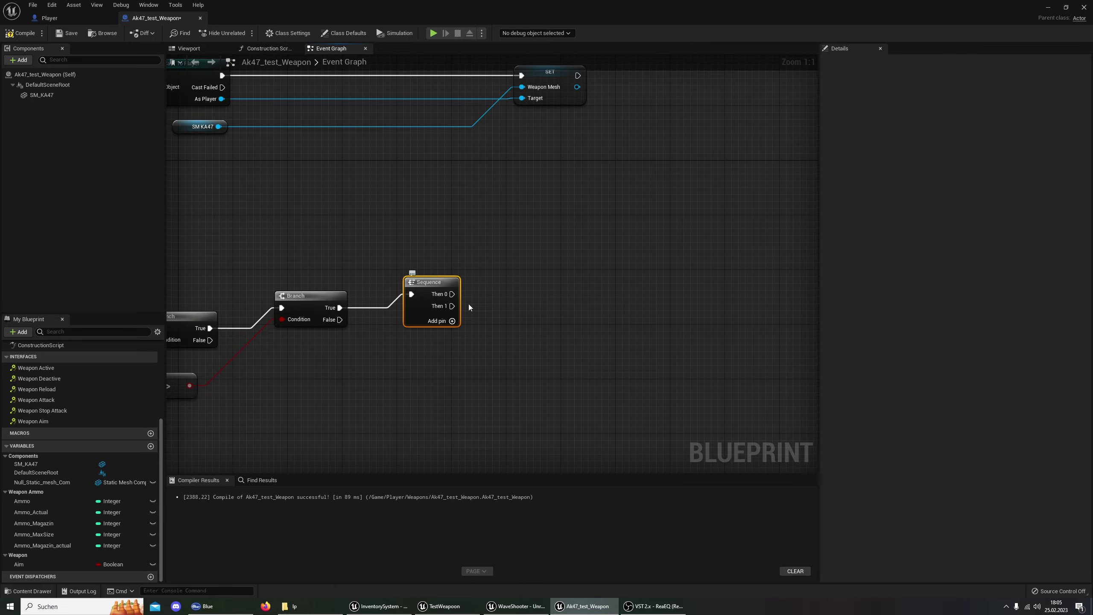
left_click(587, 608)
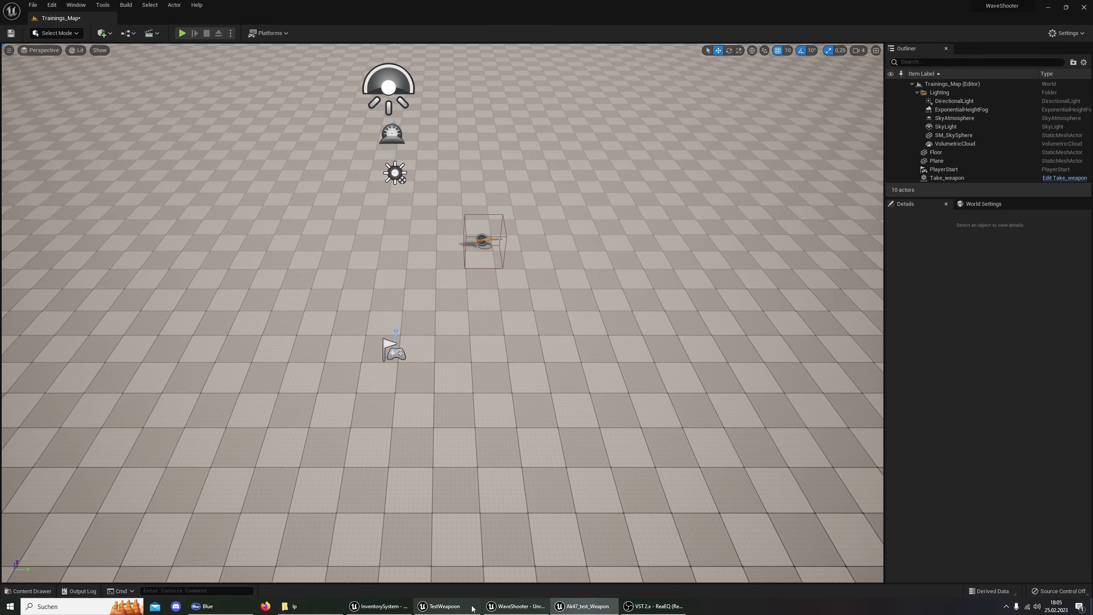
left_click(444, 606)
mouse_move(597, 613)
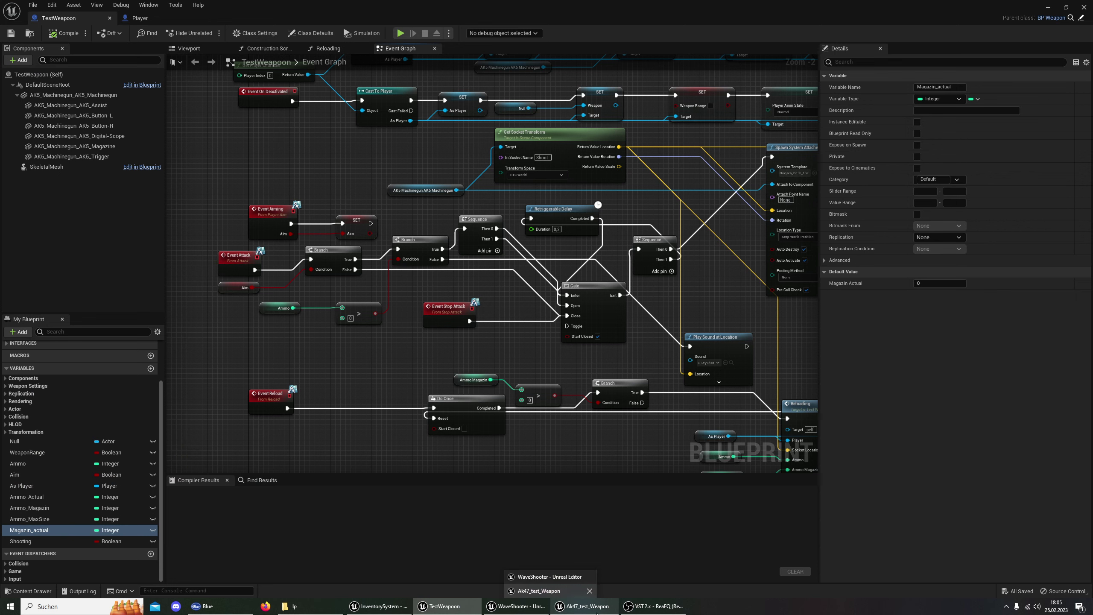
scroll(494, 318, "up", 2)
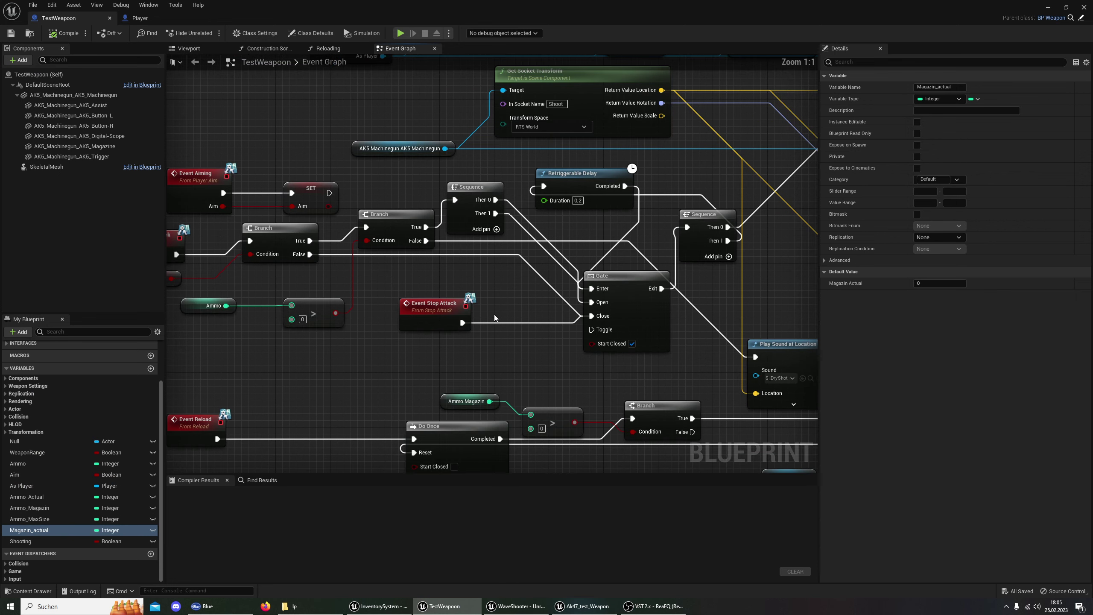
mouse_move(615, 283)
left_mouse_down()
mouse_move(635, 290)
mouse_move(636, 278)
left_mouse_up()
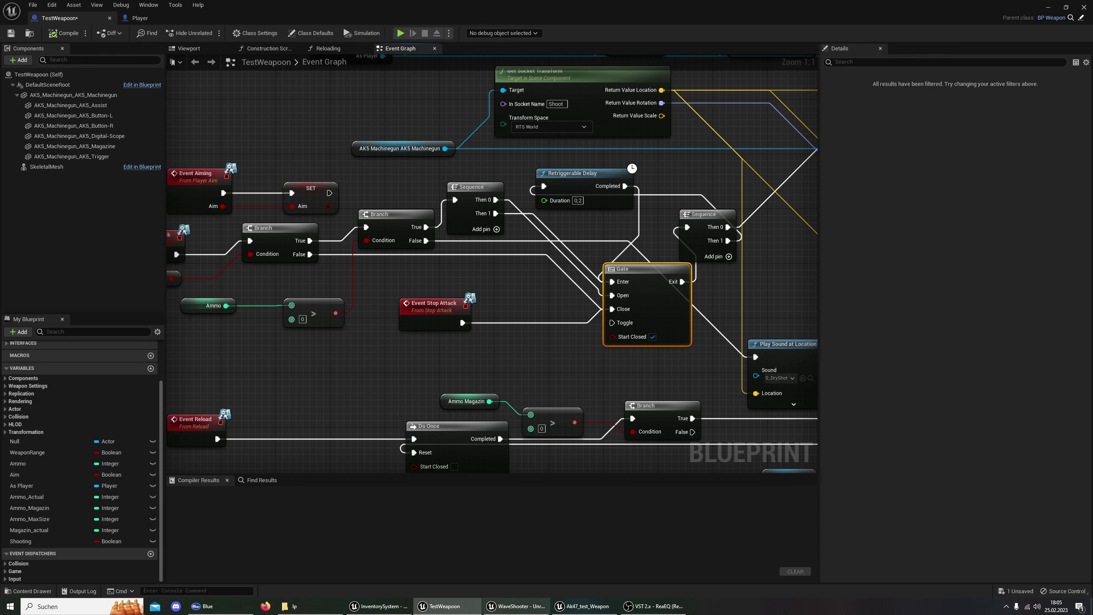
left_click(584, 606)
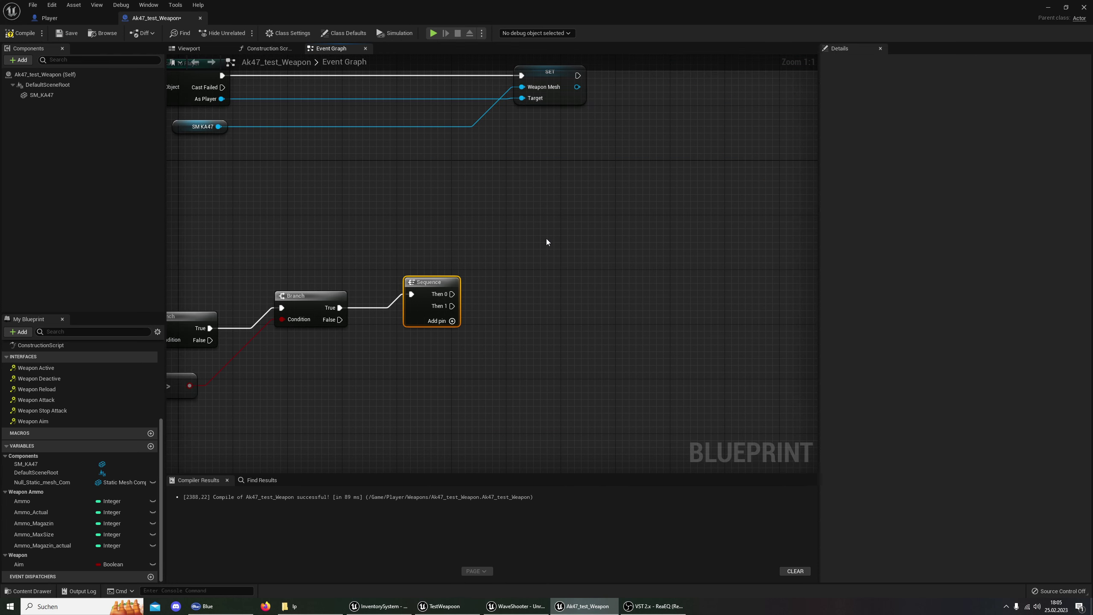
Place a Gate node beside the Sequence, checking TestWeapon's Gate for reference.
right_click(494, 311)
type("gate")
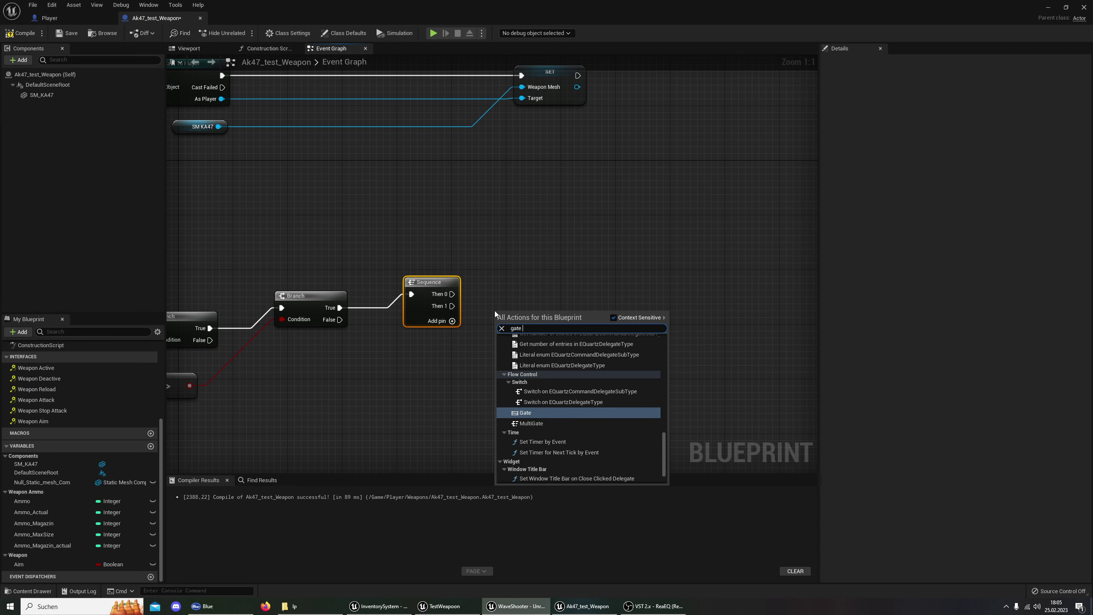
left_click(526, 412)
left_click_drag(534, 317, 560, 311)
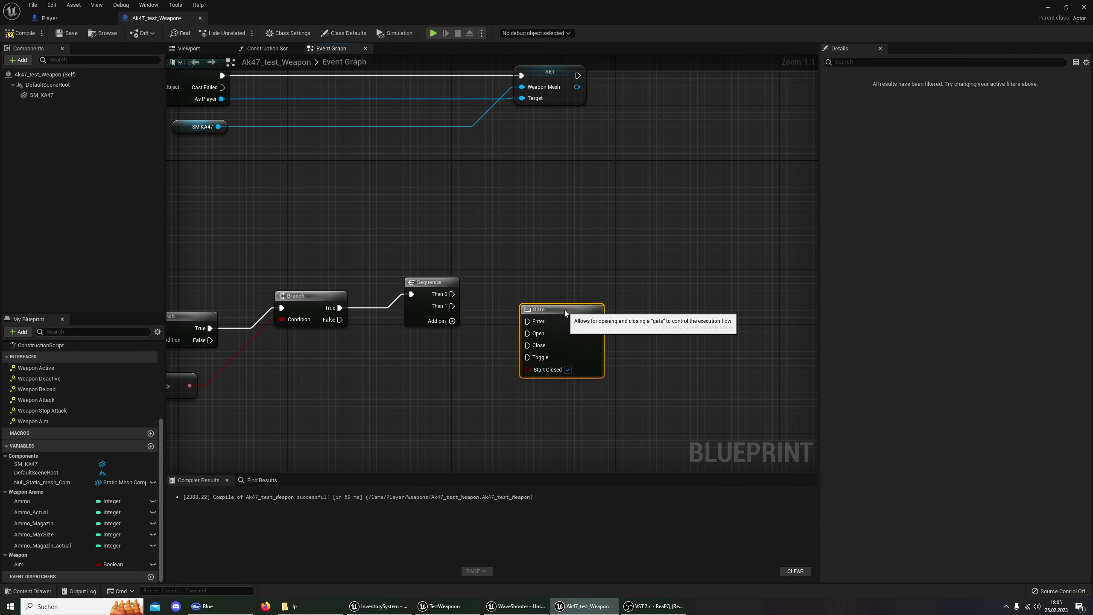
left_click(448, 606)
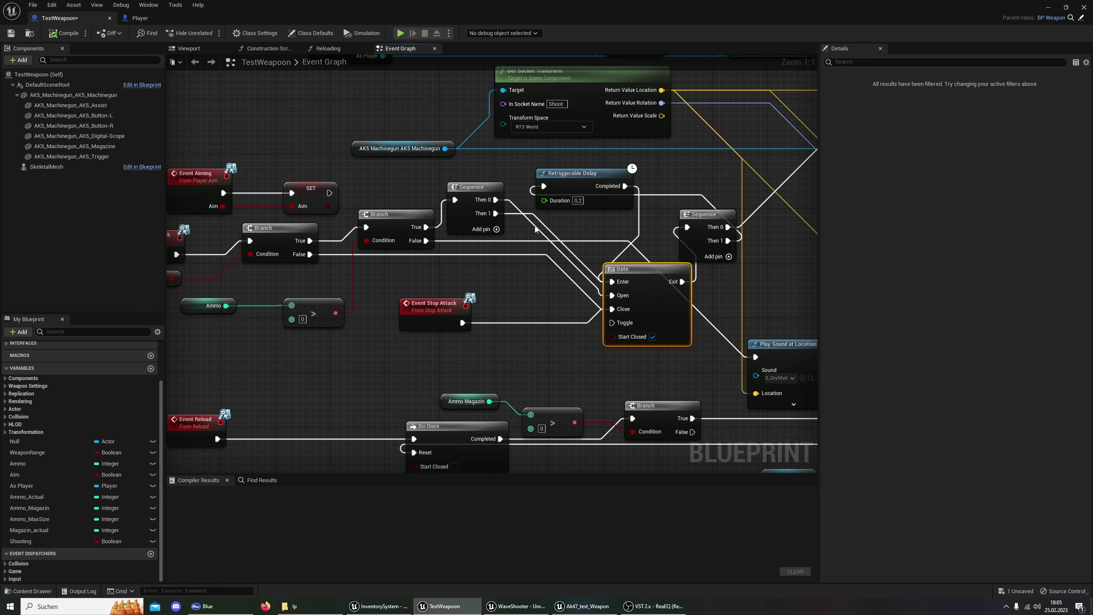
left_click(587, 606)
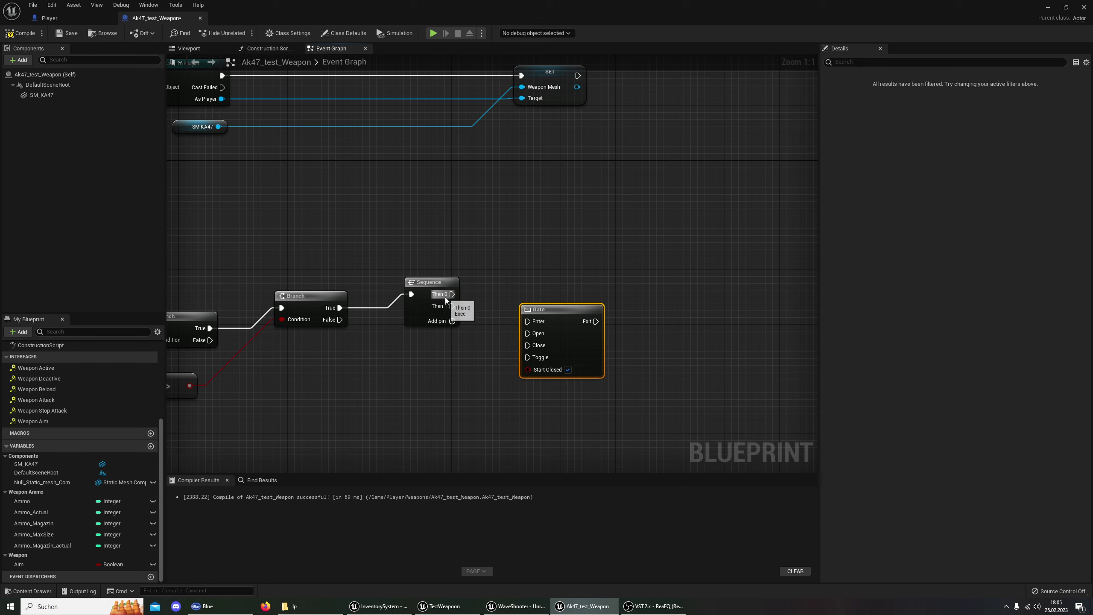
Connect Sequence Then 0 to the Gate's Open input.
left_click_drag(453, 294, 527, 321)
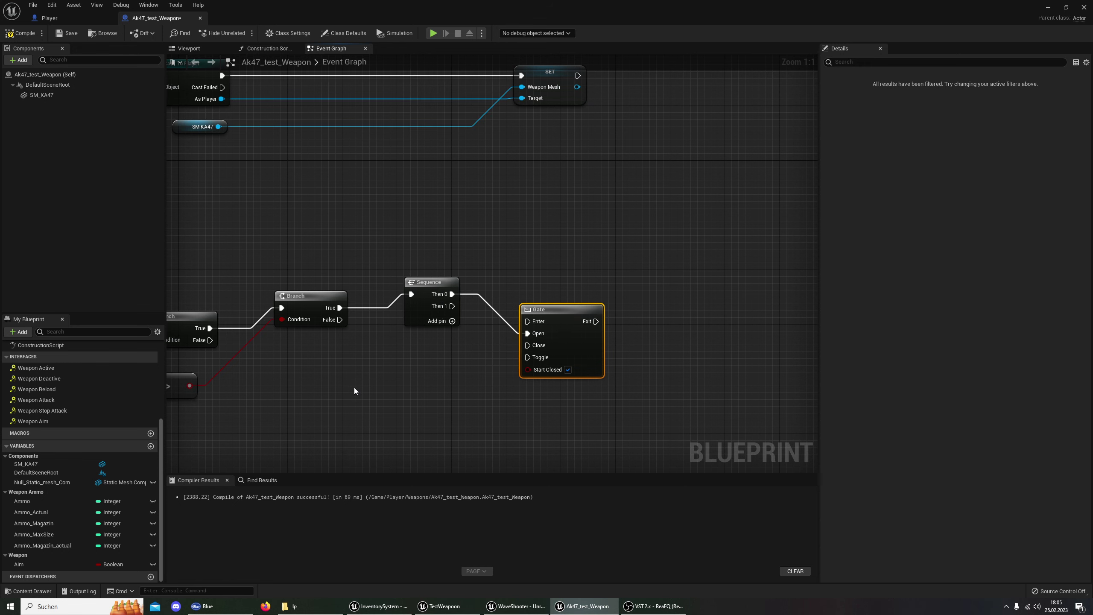
left_click(443, 606)
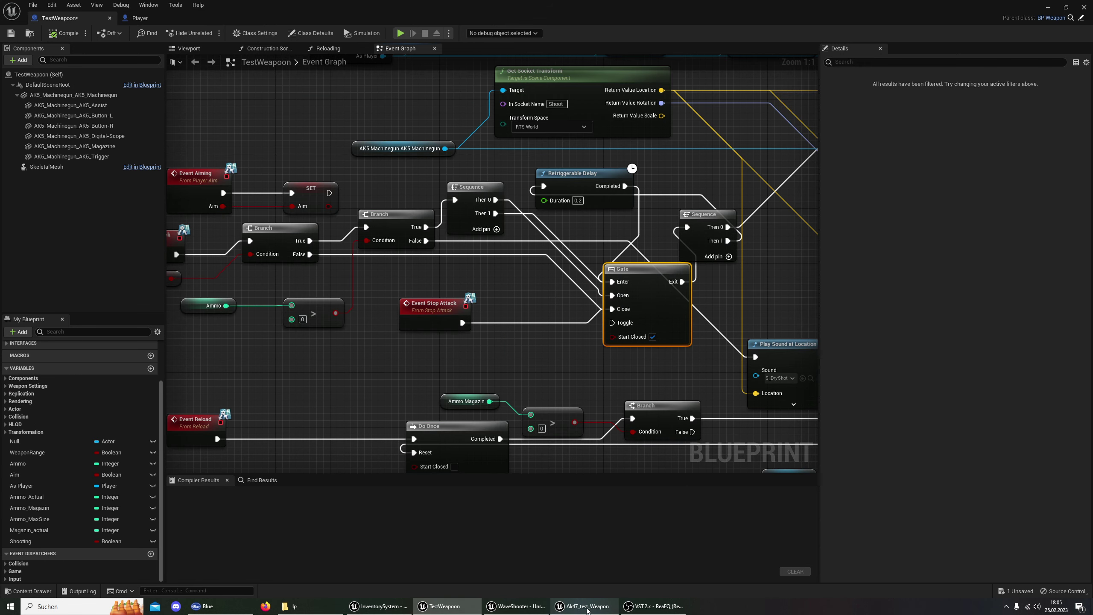
mouse_move(586, 609)
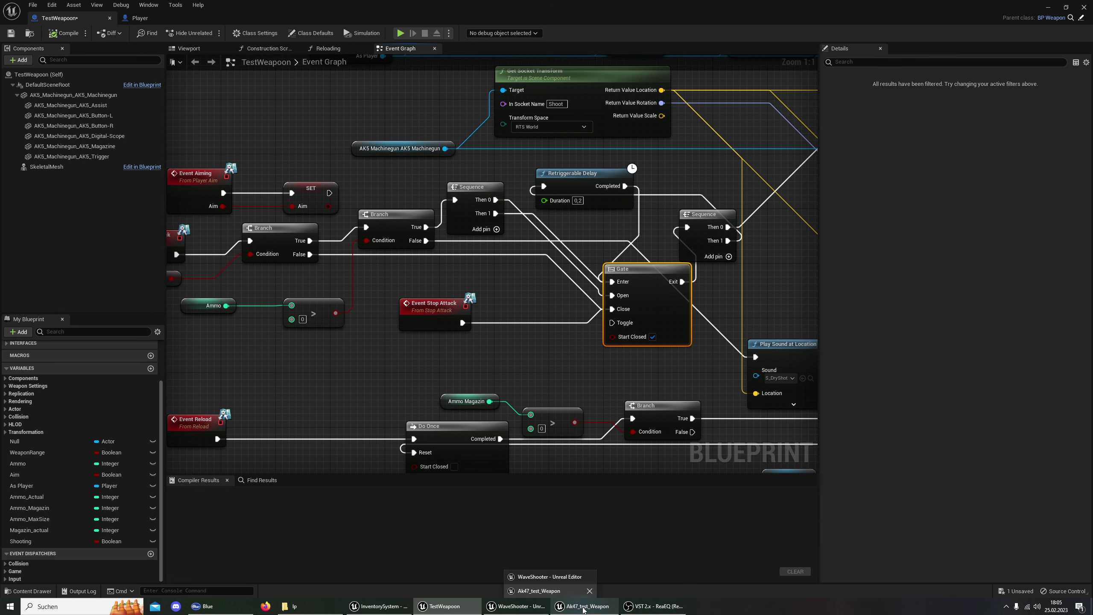
left_click(584, 609)
right_click_drag(324, 412, 386, 383)
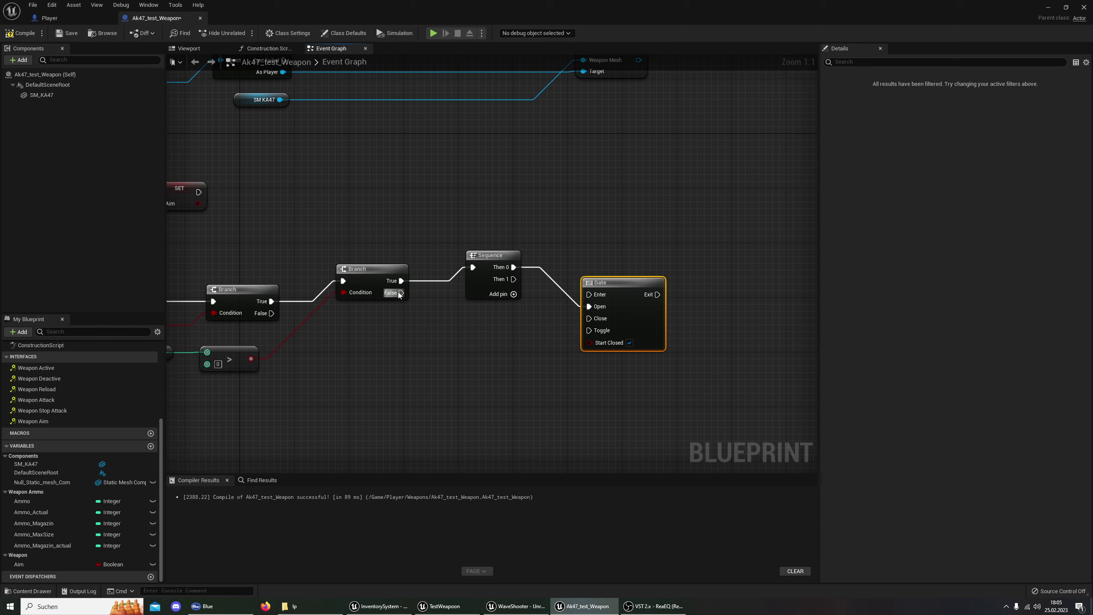
Wire the second Branch's False output into the Gate's Close input and compare with TestWeapon.
right_click_drag(321, 368, 444, 339)
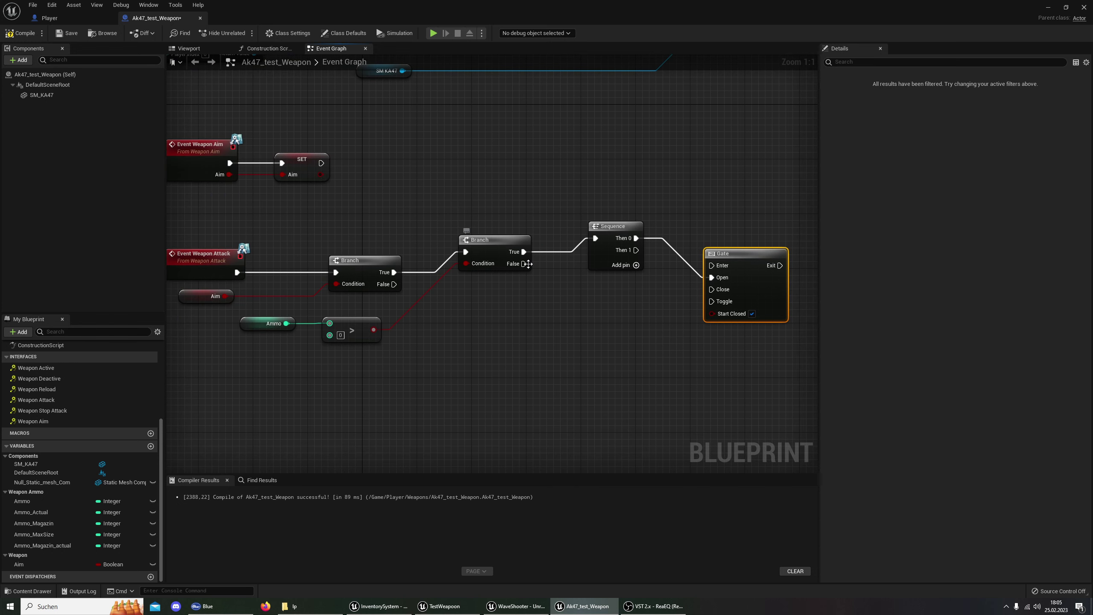
left_click_drag(524, 263, 714, 293)
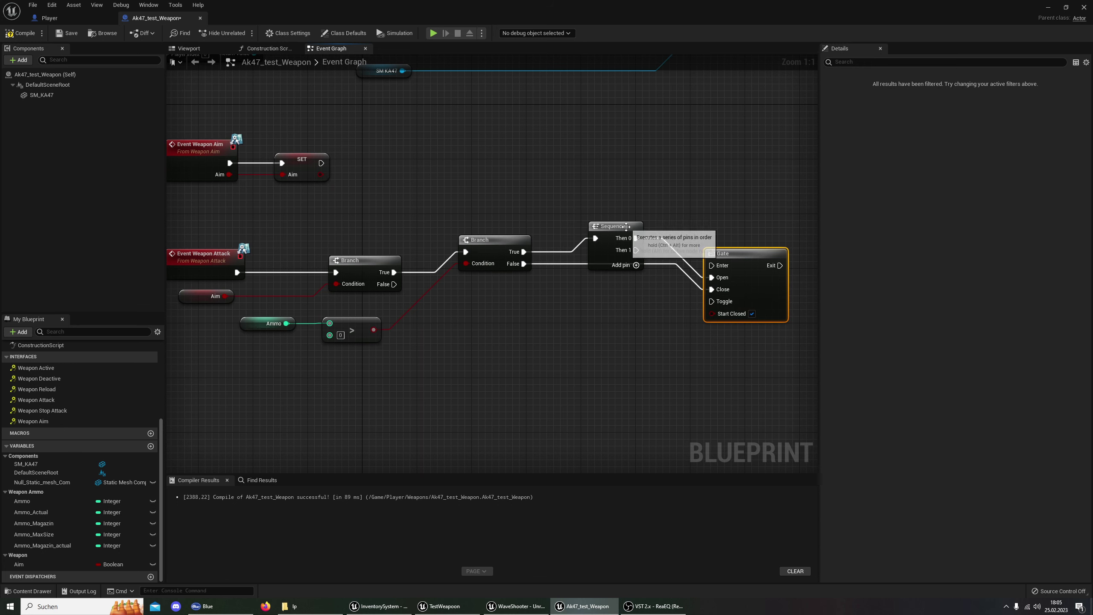
left_click_drag(624, 227, 624, 214)
right_click_drag(584, 311, 442, 312)
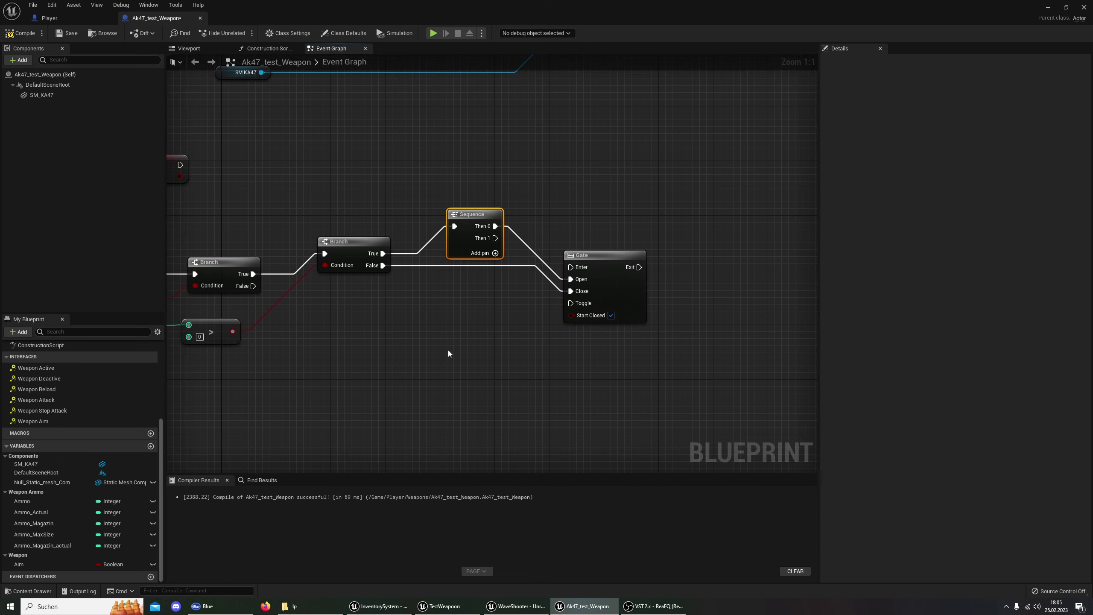
left_click(445, 606)
mouse_move(572, 608)
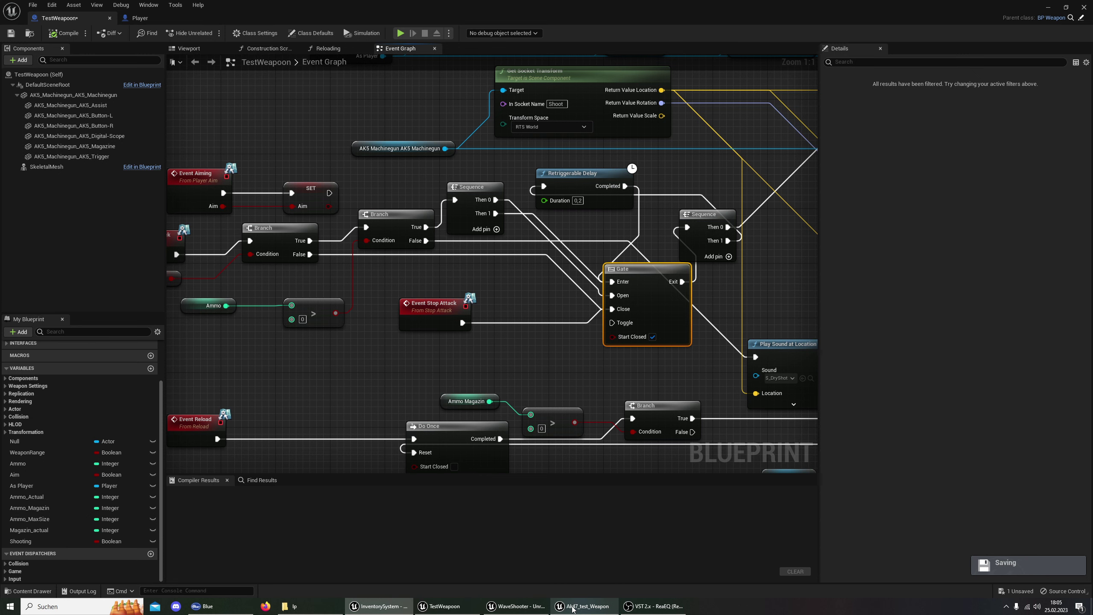
left_click(572, 609)
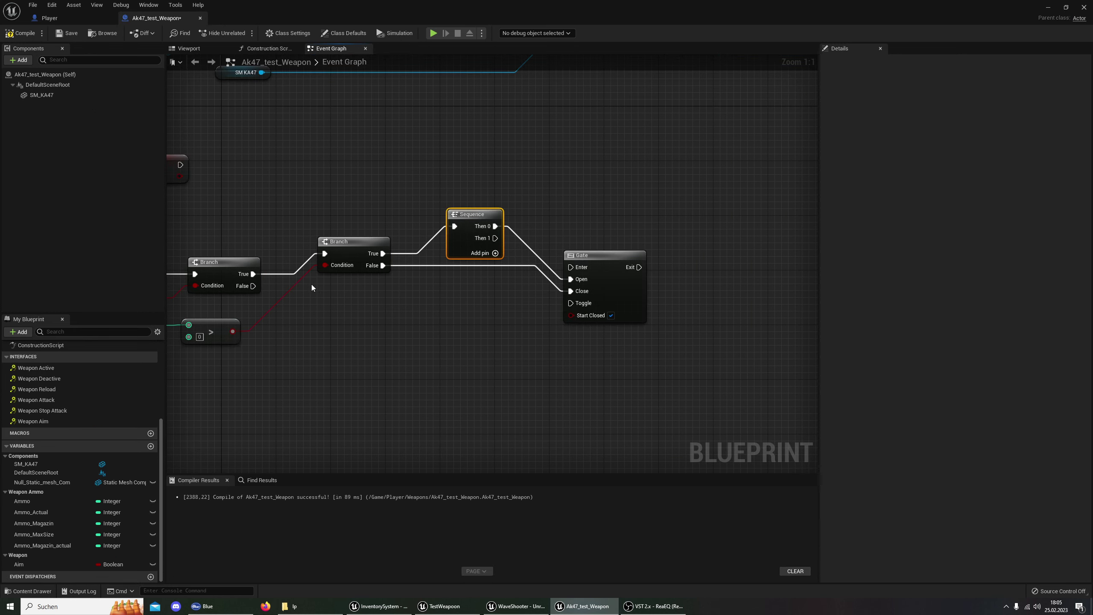
Break that link and connect the first Branch's False output to Gate Close instead.
right_click(383, 265)
left_click(407, 290)
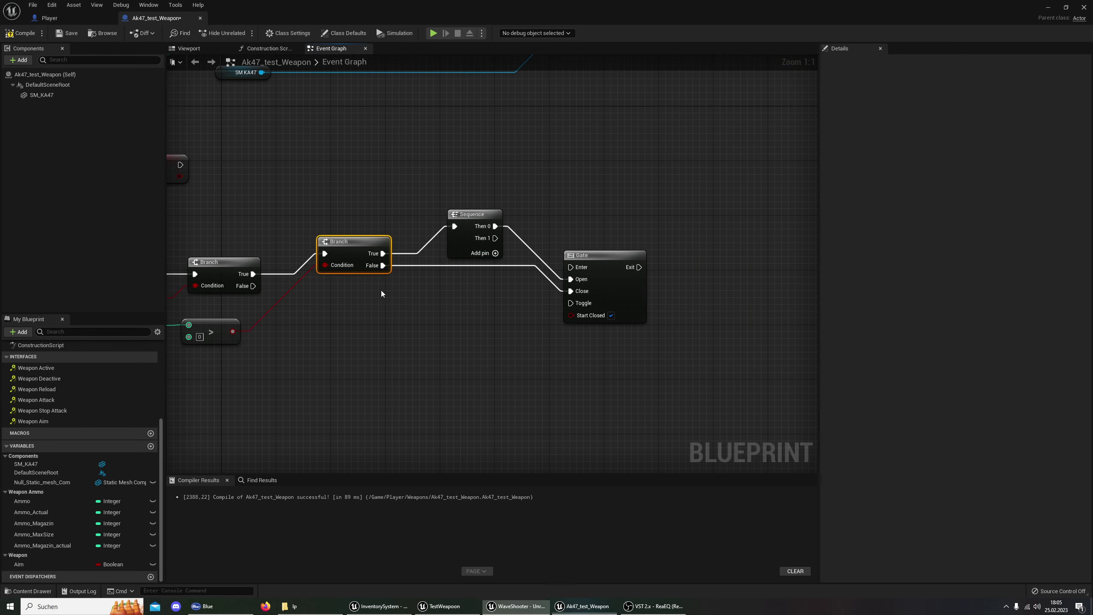
right_click_drag(296, 302, 434, 302)
left_click_drag(392, 286, 705, 291)
right_click_drag(611, 310, 333, 308)
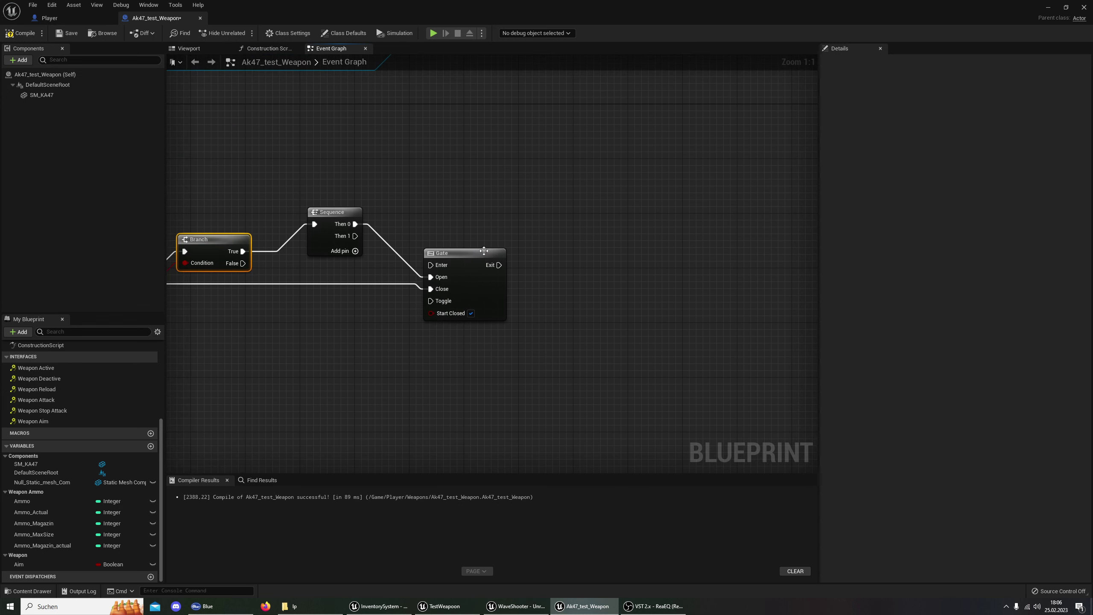
left_click_drag(481, 254, 481, 248)
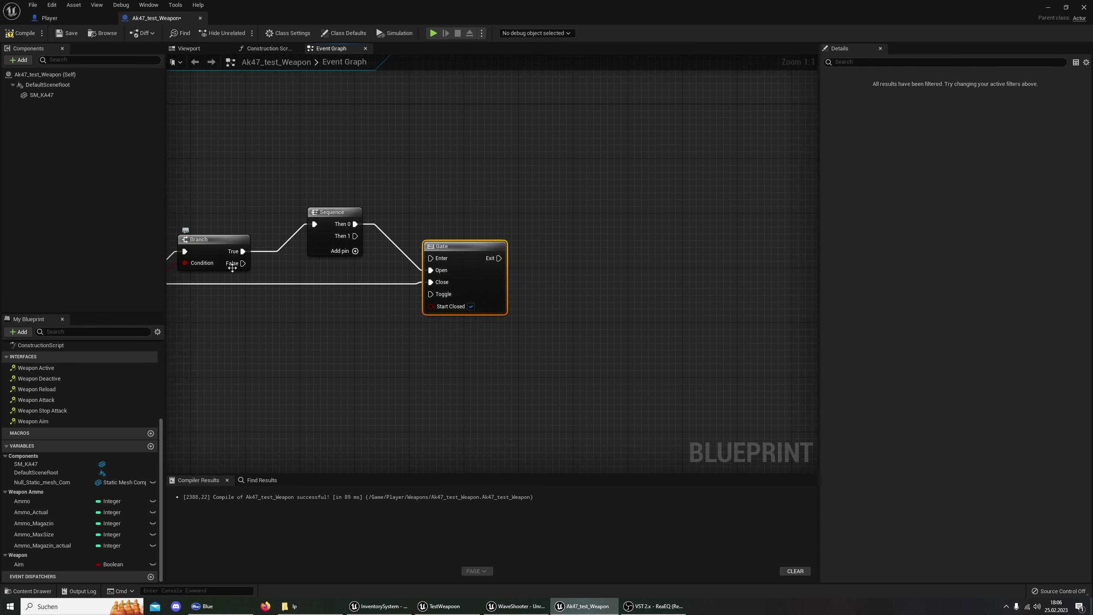
mouse_move(258, 288)
right_mouse_down()
mouse_move(361, 268)
mouse_move(350, 287)
mouse_move(260, 326)
right_mouse_up()
right_click_drag(353, 341, 304, 356)
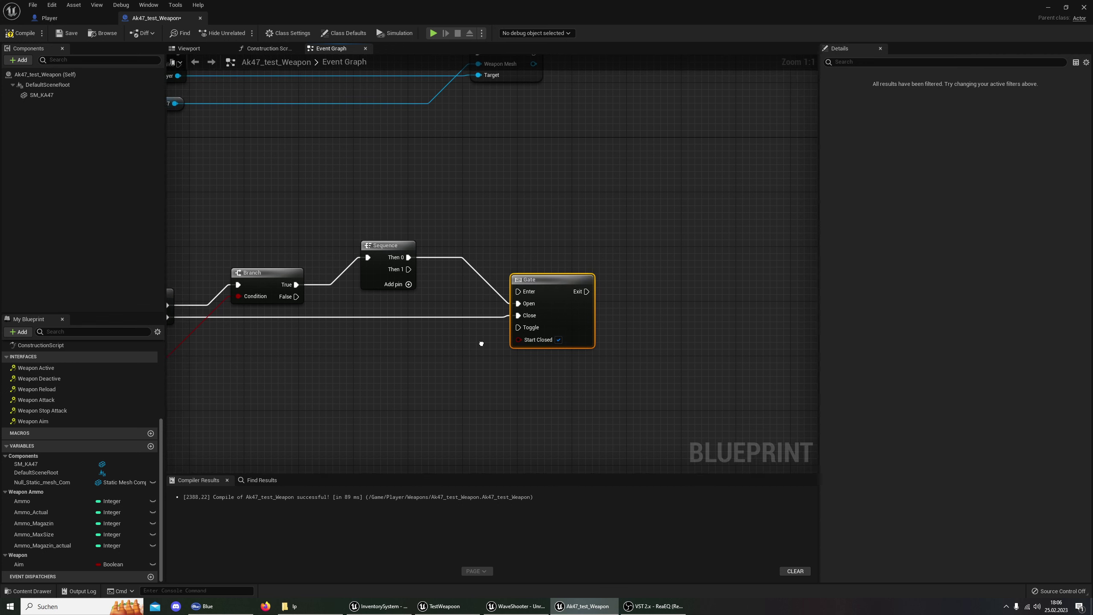
right_click_drag(480, 344, 370, 326)
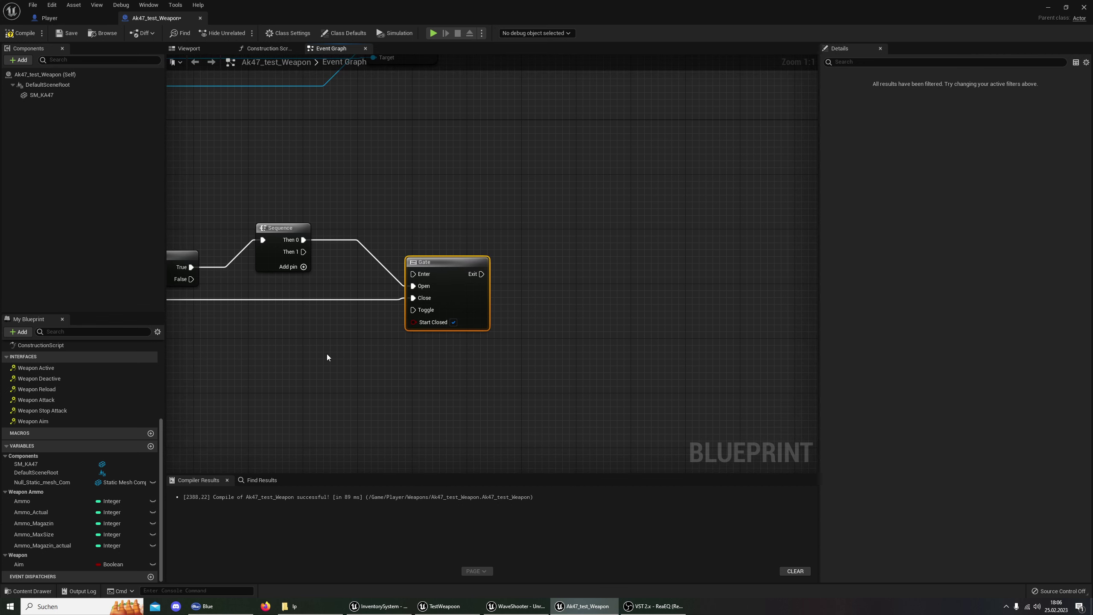
right_click_drag(279, 368, 358, 361)
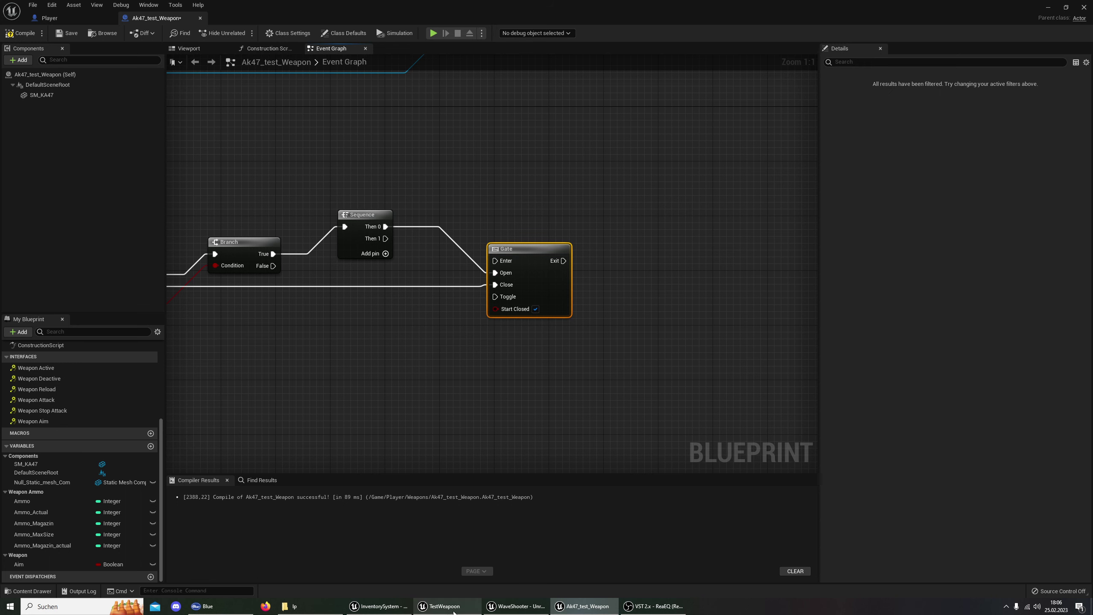
left_click(434, 603)
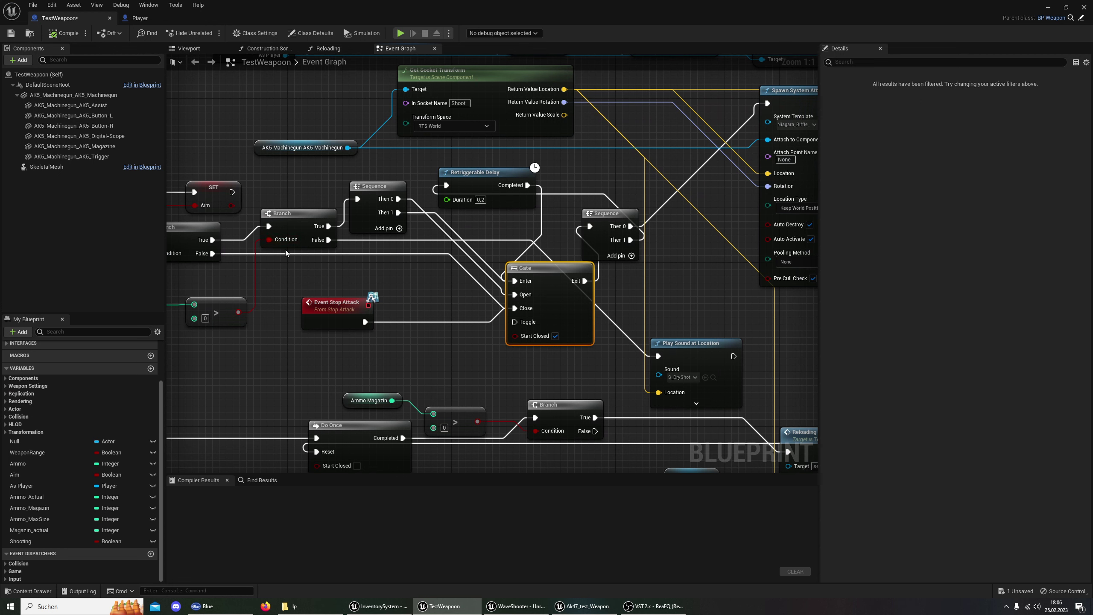
Pan the TestWeapon reference graph around its Gate wiring, then return to Ak47_test_Weapon.
right_click_drag(597, 365, 564, 214)
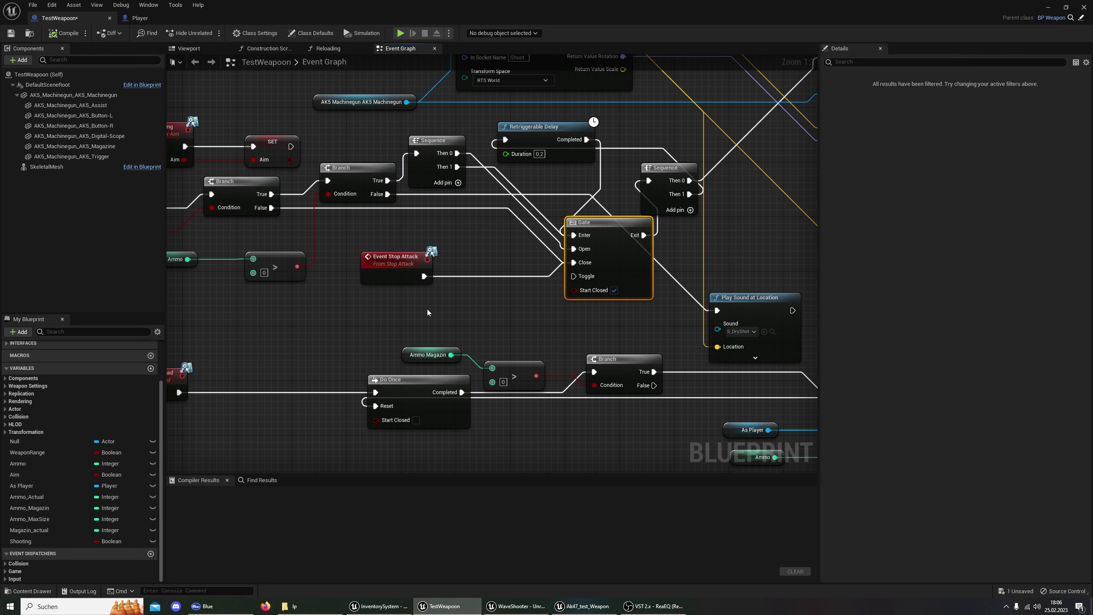
right_click_drag(463, 318, 439, 340)
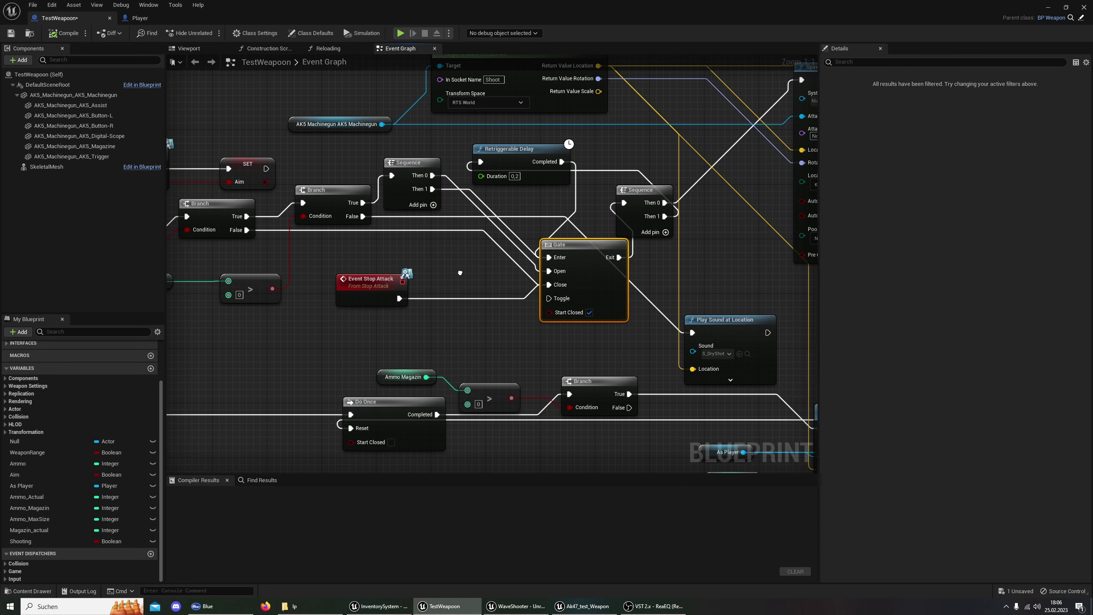
right_click_drag(461, 272, 447, 277)
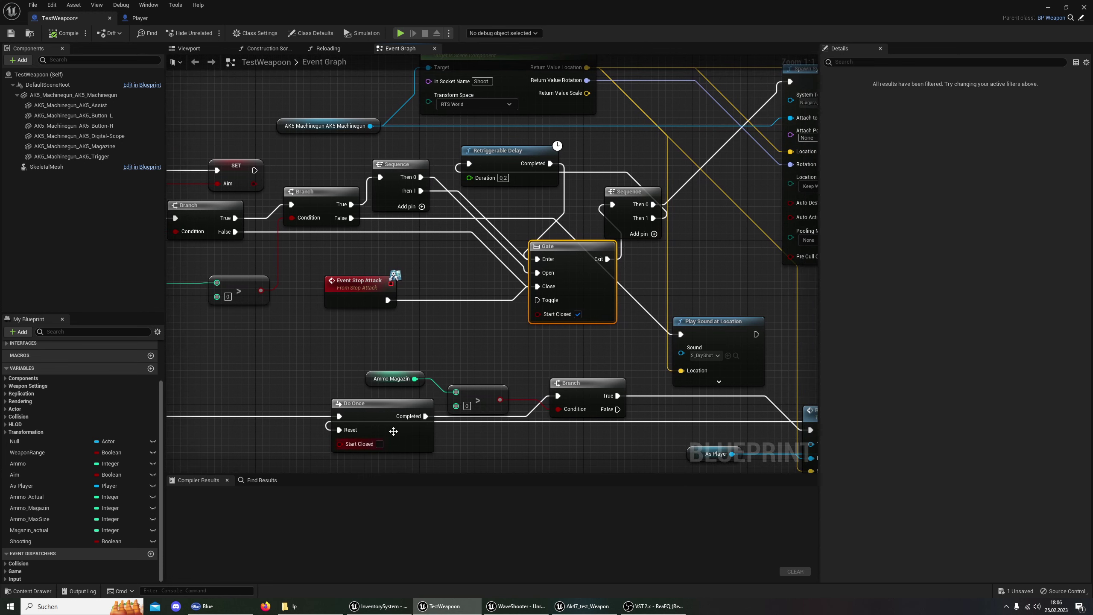
mouse_move(404, 345)
right_mouse_down()
mouse_move(422, 353)
mouse_move(576, 275)
right_mouse_up()
left_click(570, 610)
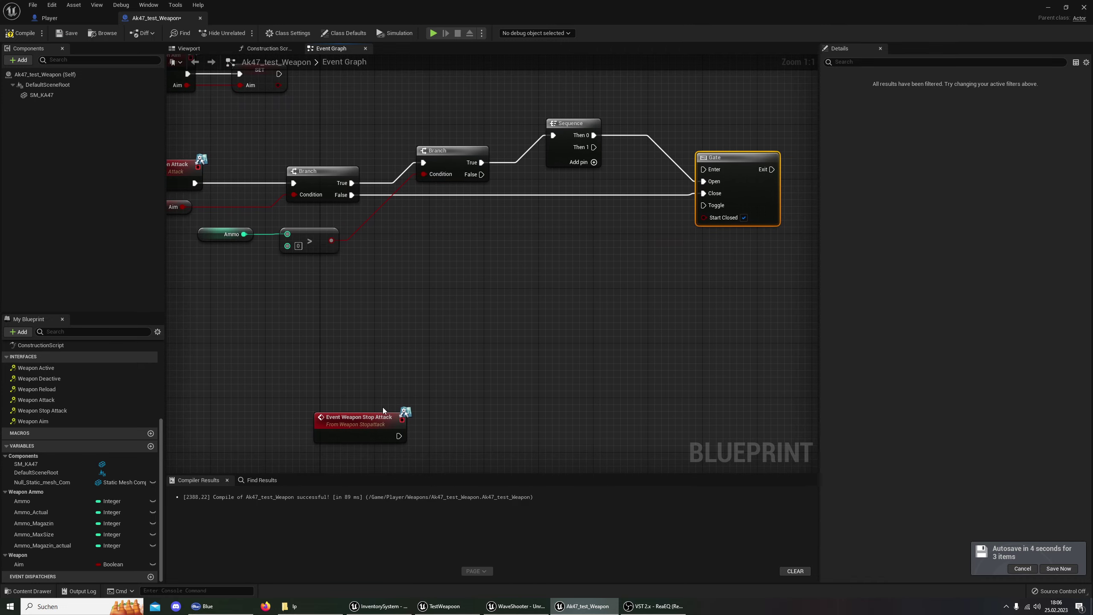
Move Event Weapon Stop Attack below the ammo check and wire it into the Gate's Close input.
left_click_drag(383, 410, 490, 231)
right_click_drag(614, 240, 487, 317)
left_click_drag(380, 336, 575, 270)
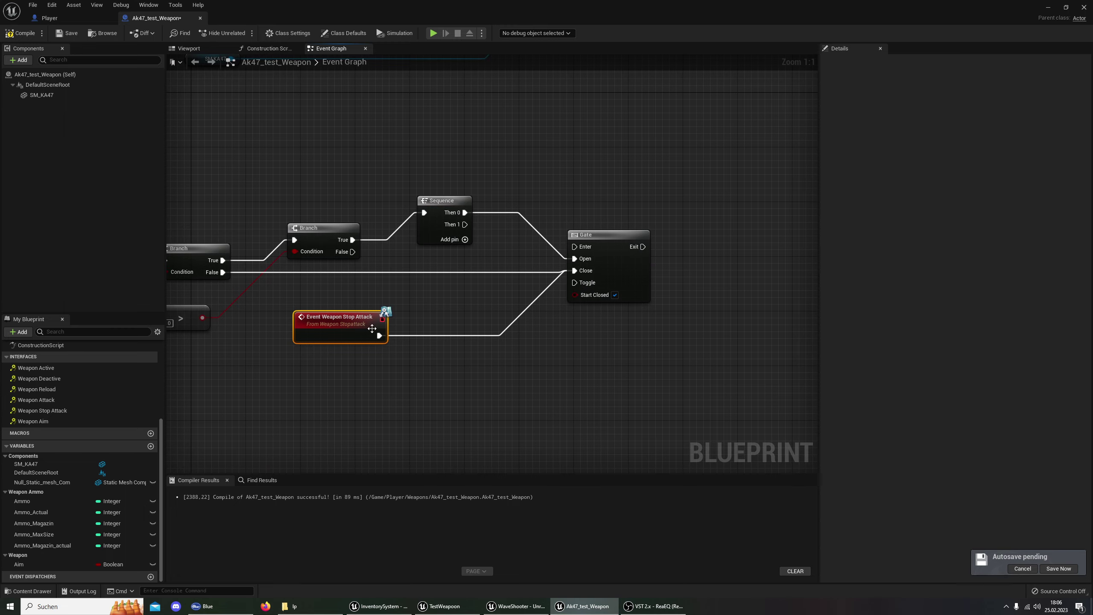
right_click_drag(372, 328, 495, 310)
left_click_drag(495, 310, 369, 334)
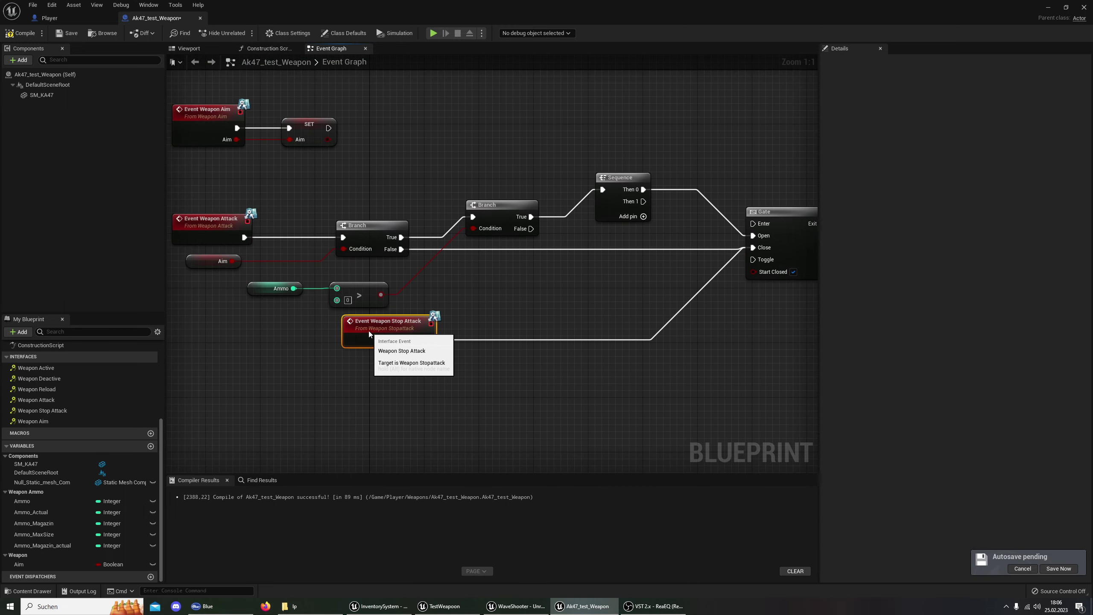
right_click_drag(623, 284, 427, 329)
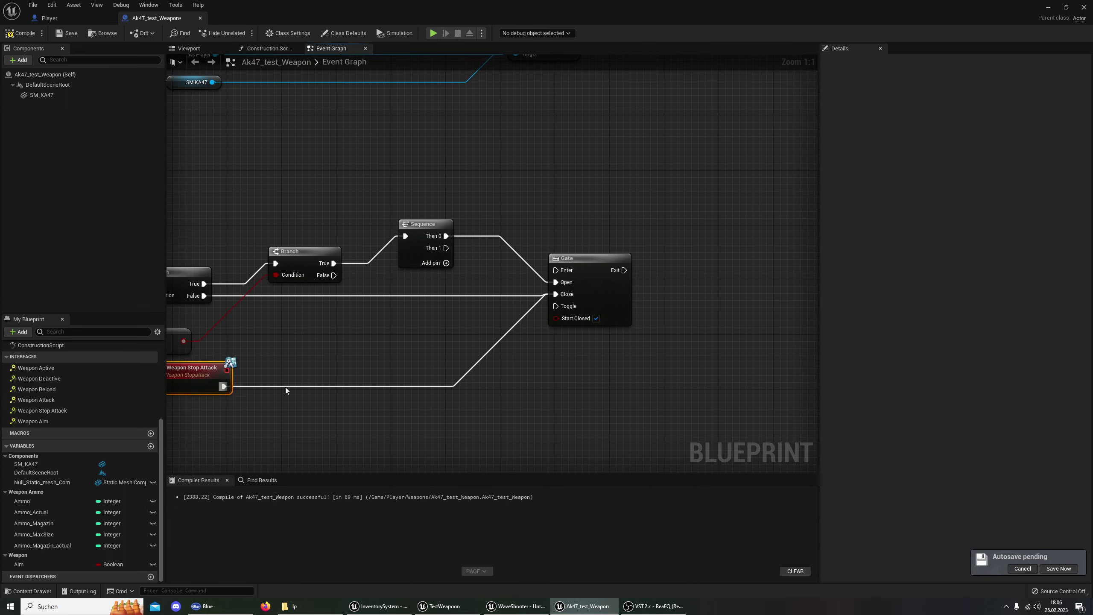
right_click_drag(286, 390, 425, 383)
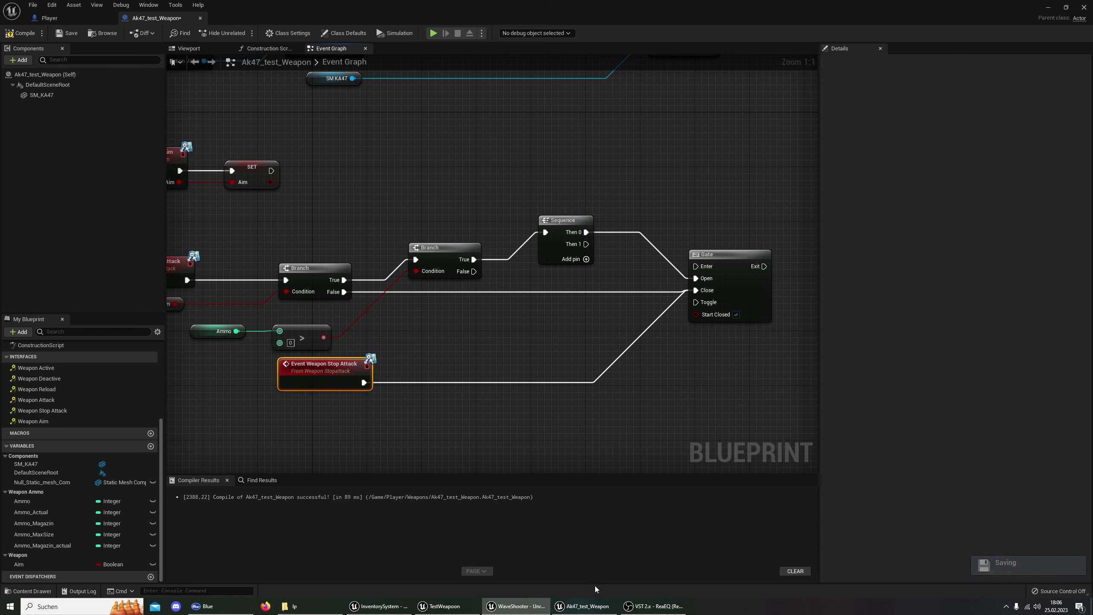
left_click(465, 610)
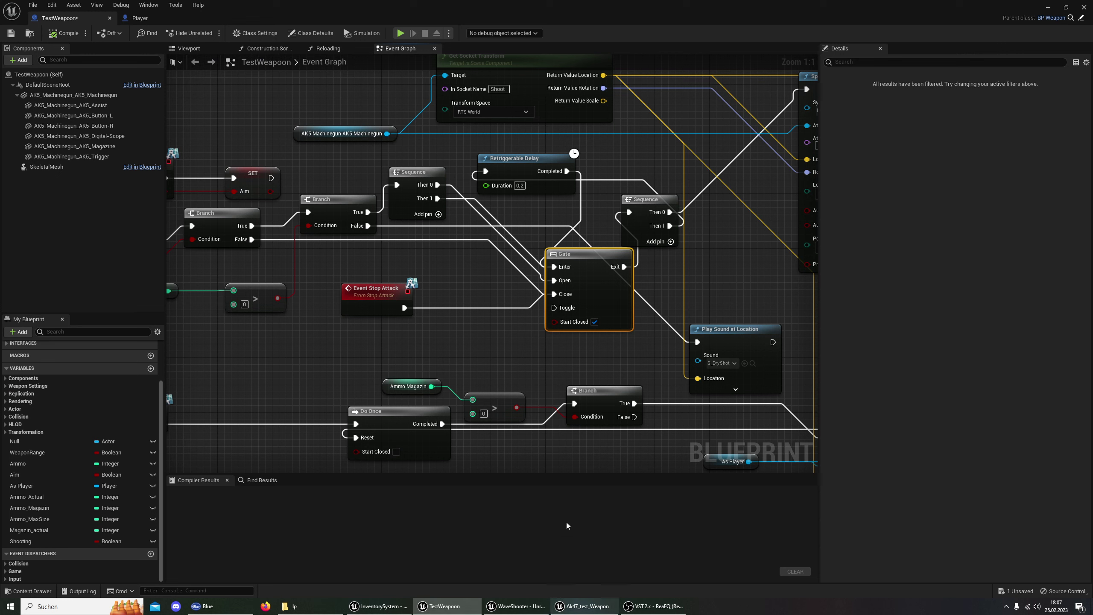
Add a Sequence node fed from the Gate's Exit output.
left_click(574, 607)
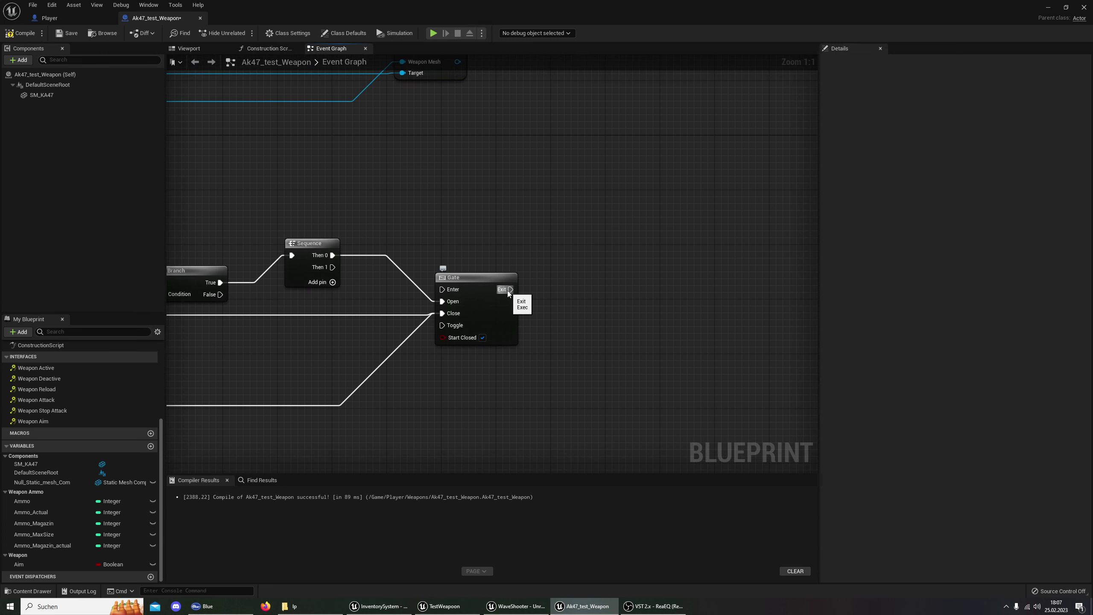
left_click_drag(510, 291, 543, 290)
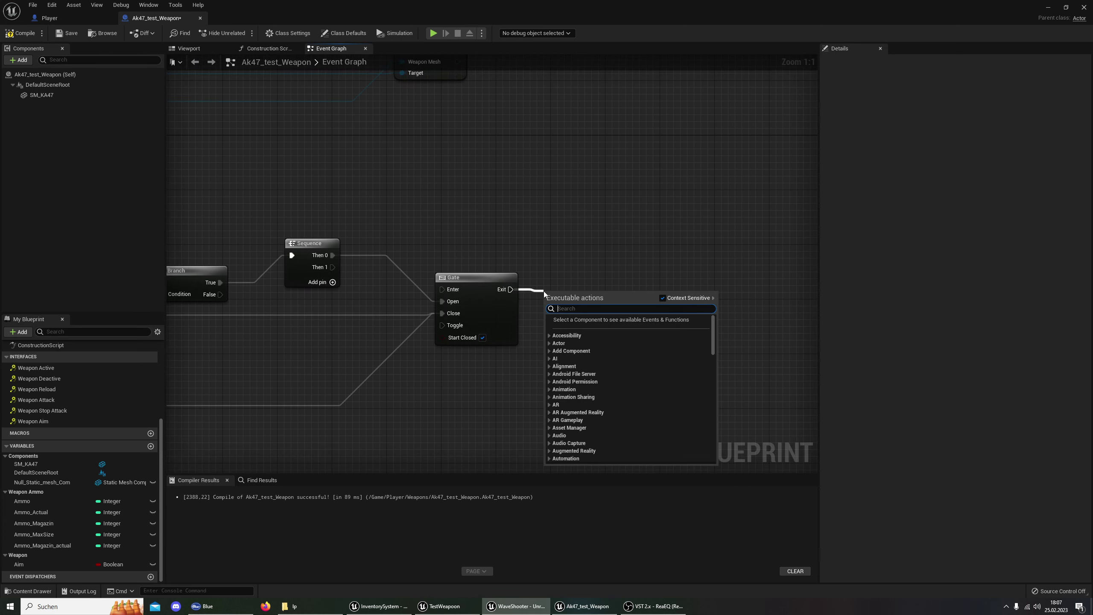
type("seq")
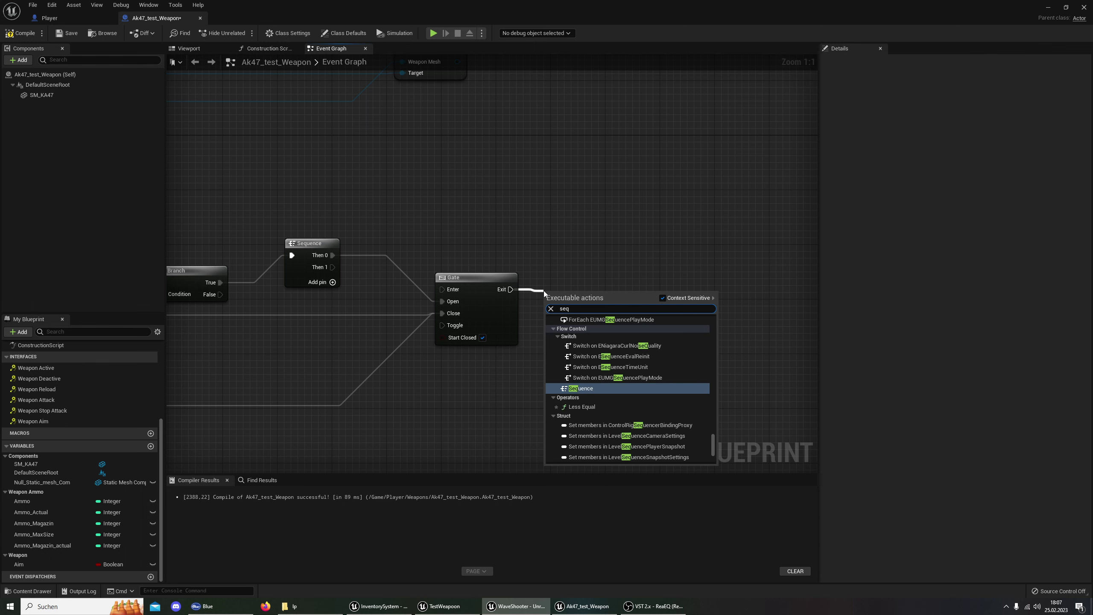
left_click(610, 394)
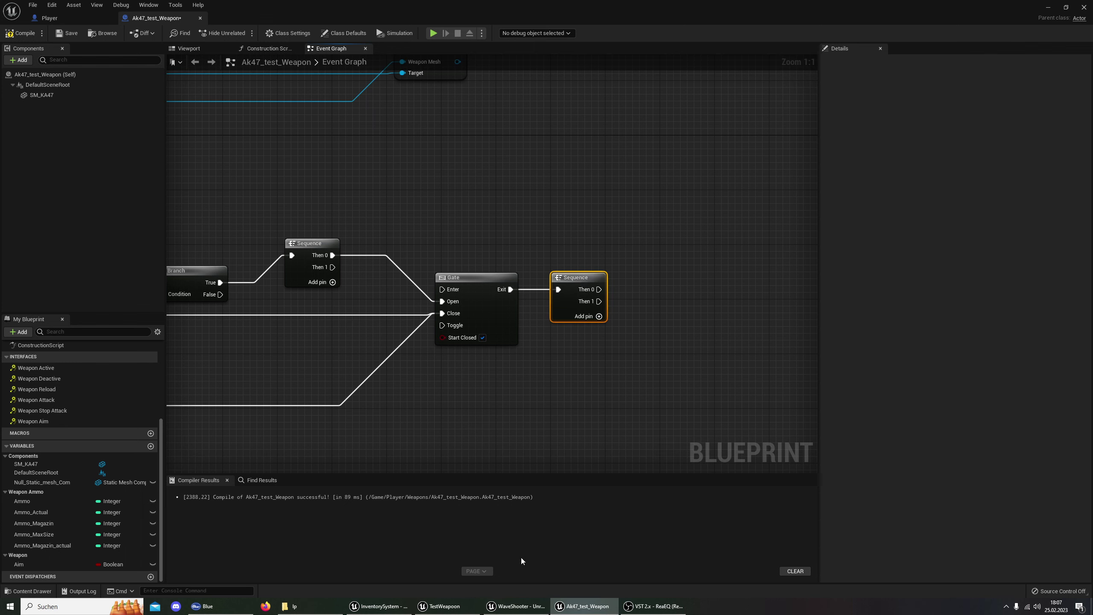
left_click(447, 605)
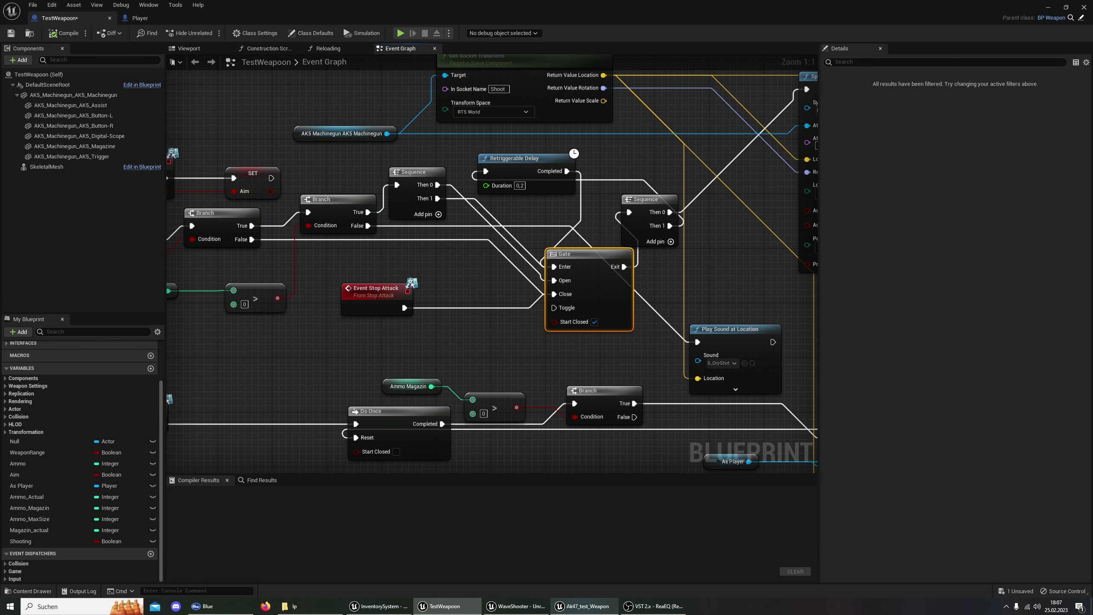
mouse_move(586, 606)
left_click(538, 590)
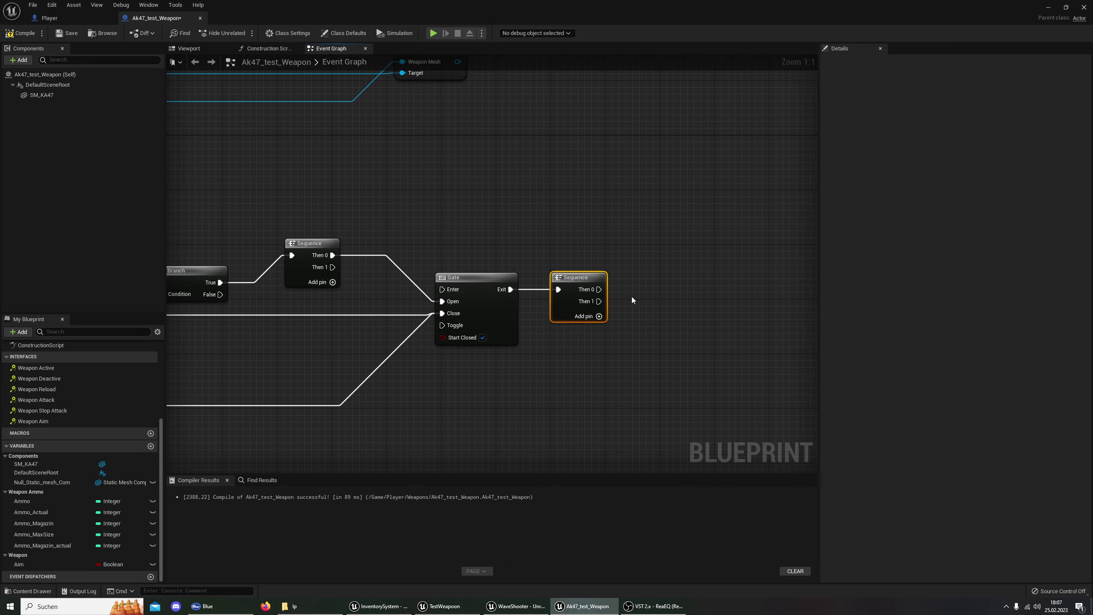
Attach a 0.2-second Delay to the Sequence's Then 1 and place it above the Gate.
left_click_drag(602, 303, 543, 207)
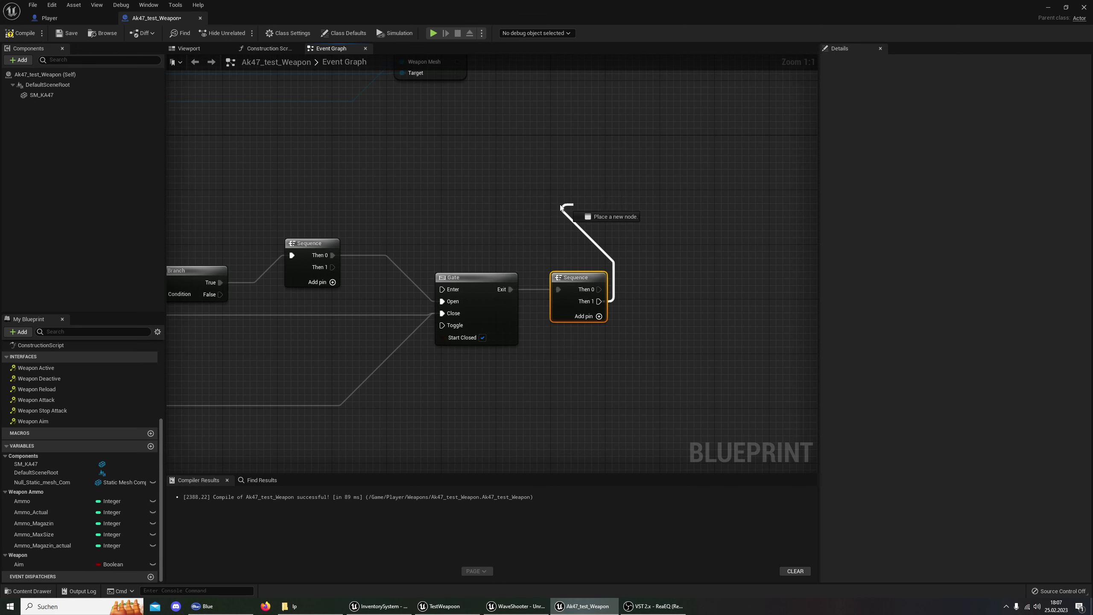
type("delay")
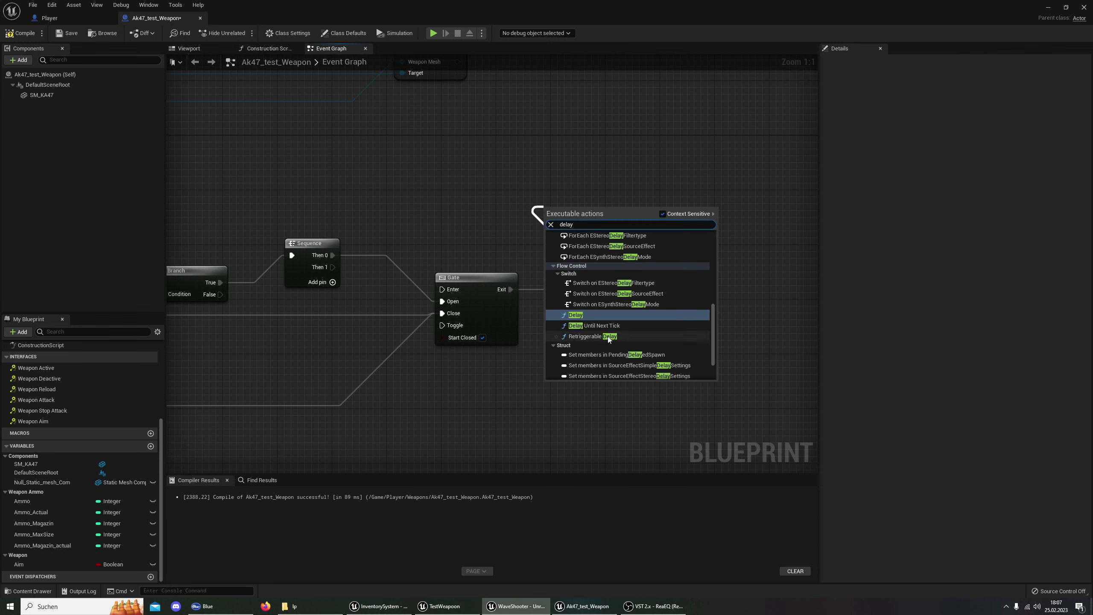
left_click(586, 337)
left_click_drag(582, 220, 480, 234)
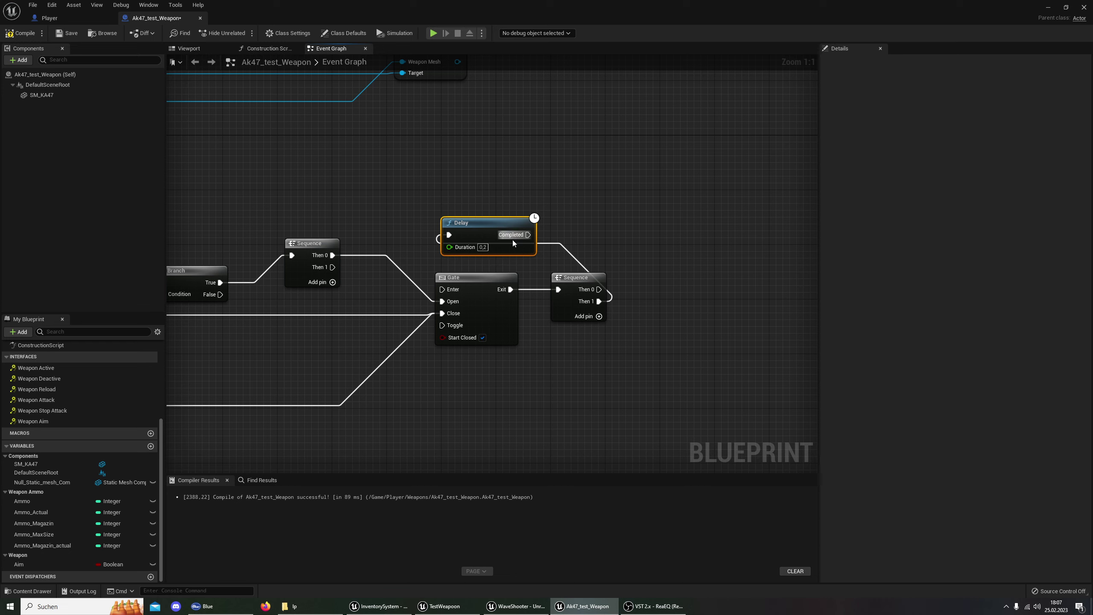
left_click(460, 607)
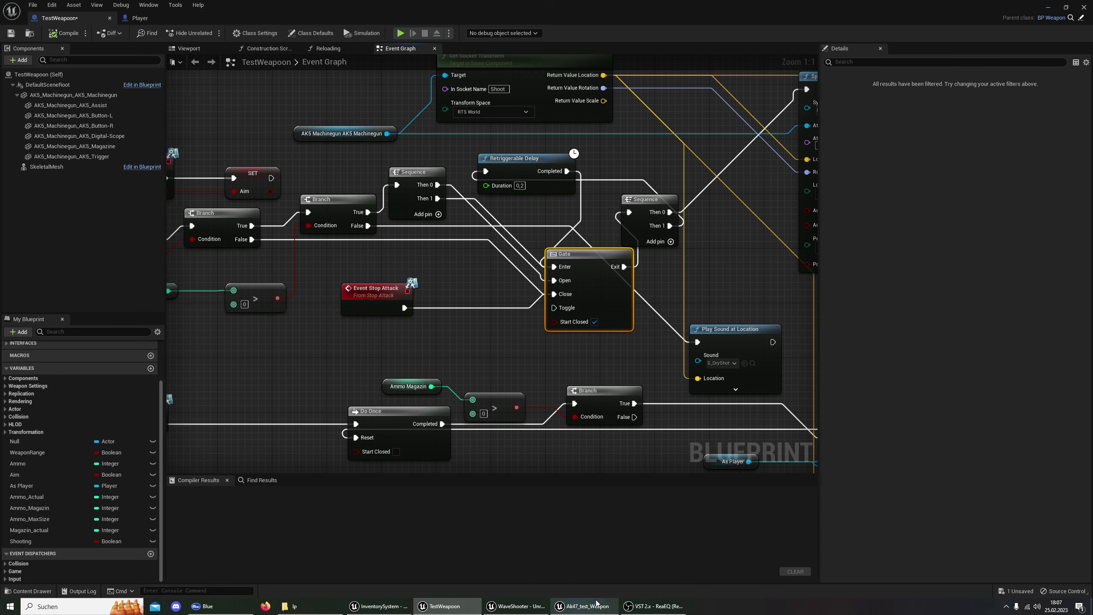
Connect the Delay's Completed output back into the Gate's Enter input.
mouse_move(596, 604)
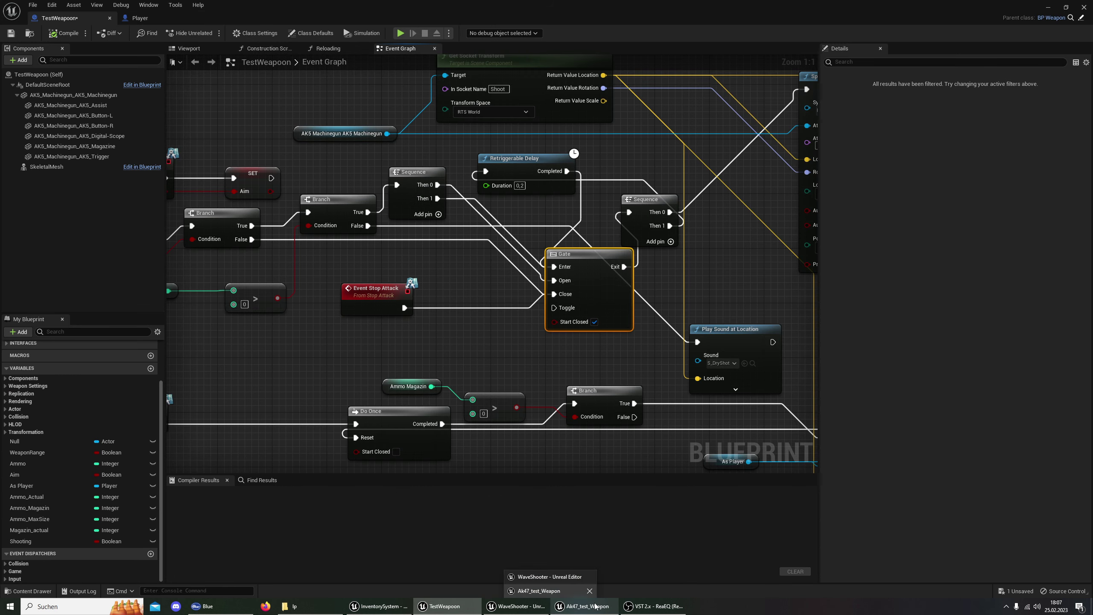
left_click(594, 605)
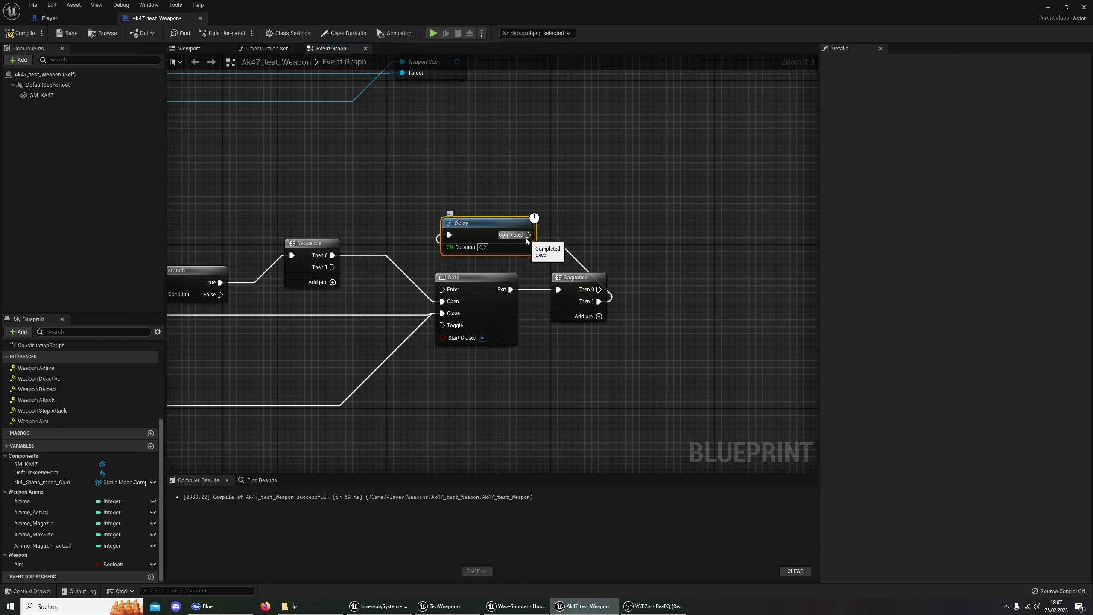
left_click_drag(527, 234, 531, 239)
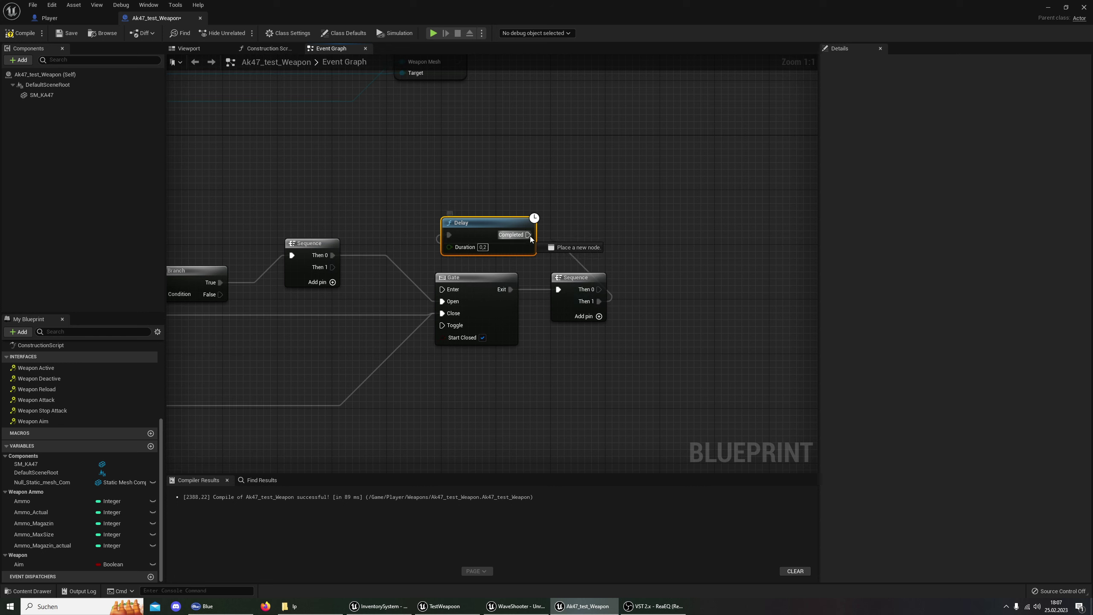
left_click_drag(442, 290, 442, 292)
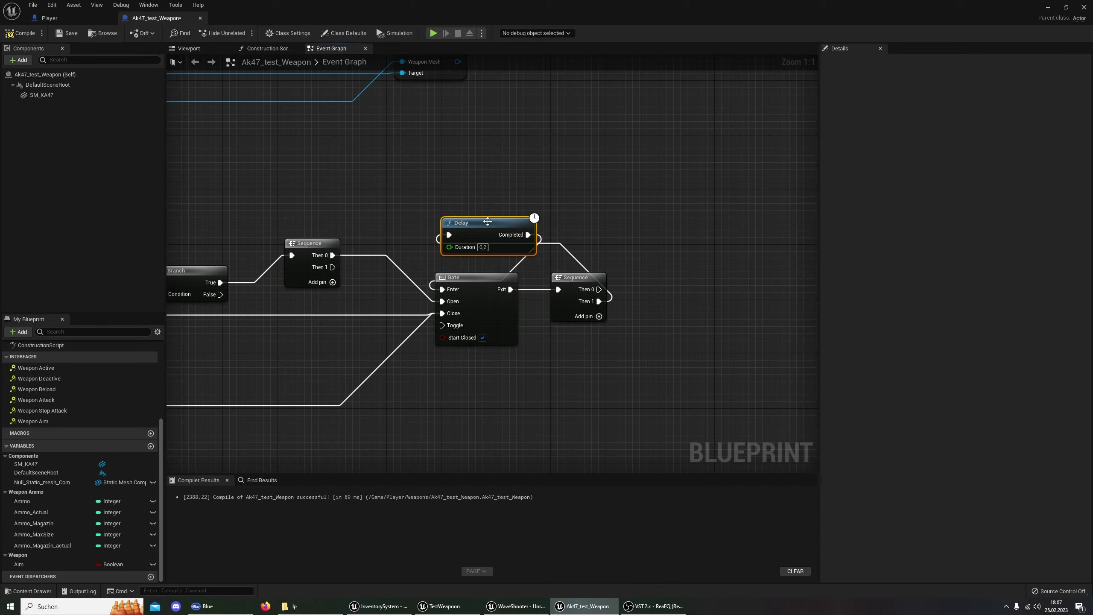
mouse_move(487, 221)
left_mouse_down()
mouse_move(548, 202)
mouse_move(459, 202)
left_mouse_up()
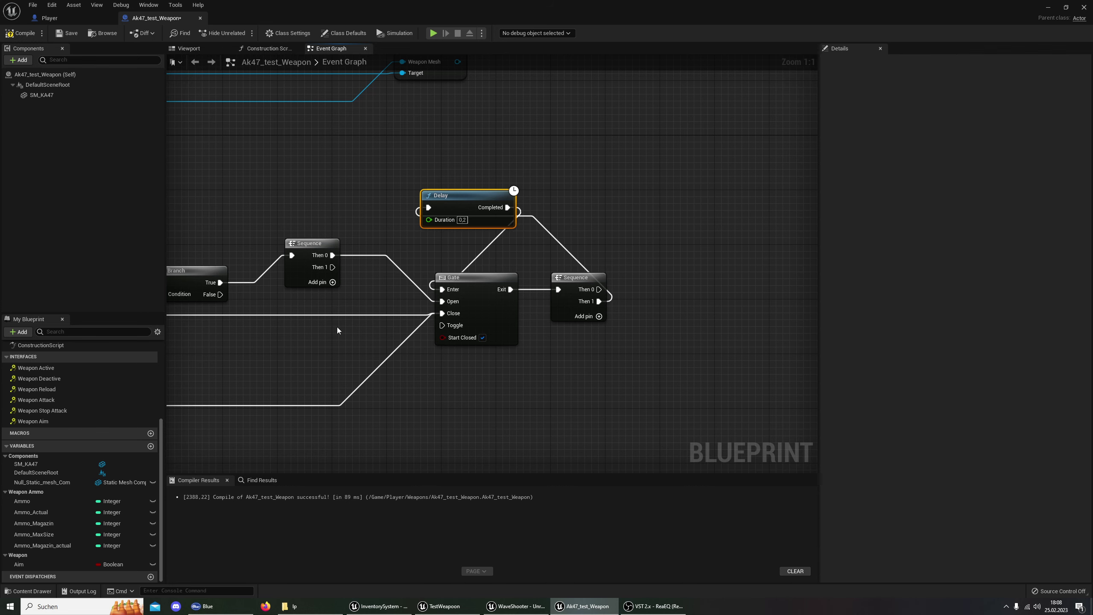
Compare against TestWeapoon's Spawn System Attached and Reloading nodes, then pan back to the Gate.
left_click(443, 606)
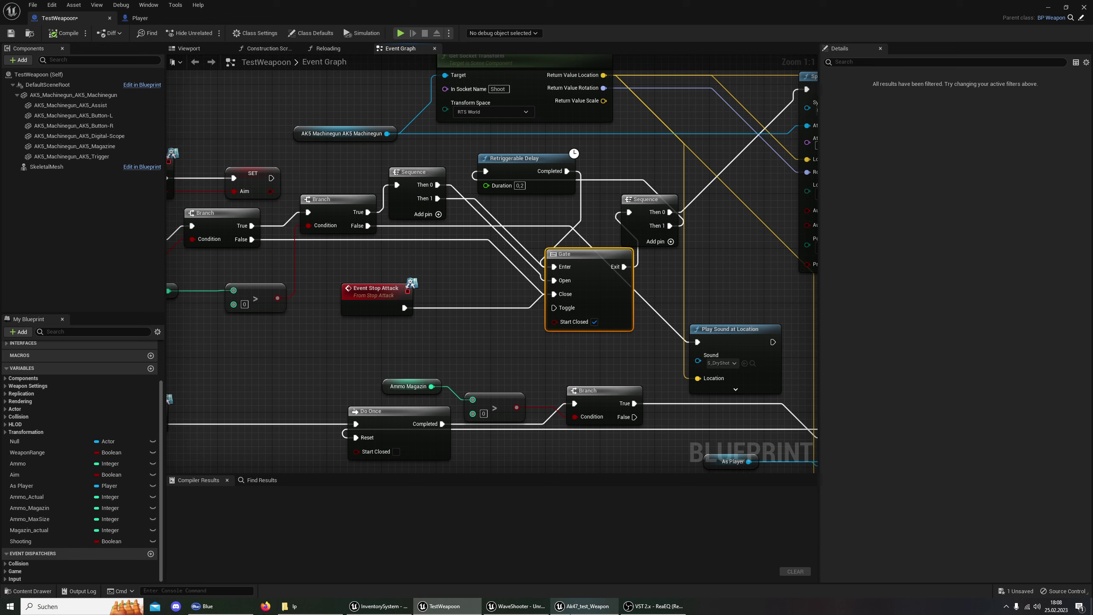
left_click(584, 605)
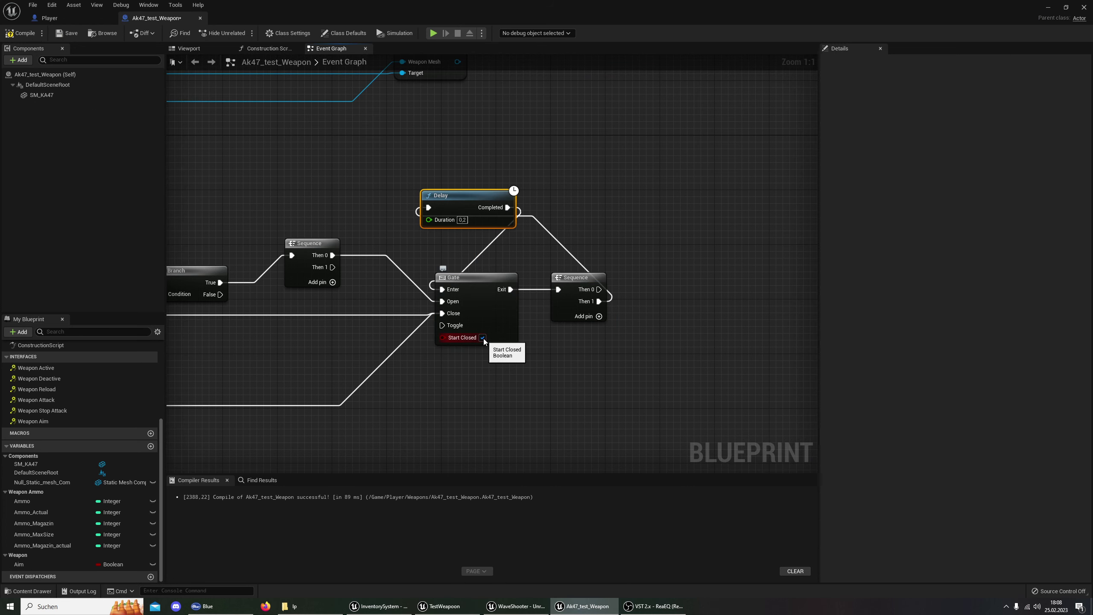
left_click(465, 605)
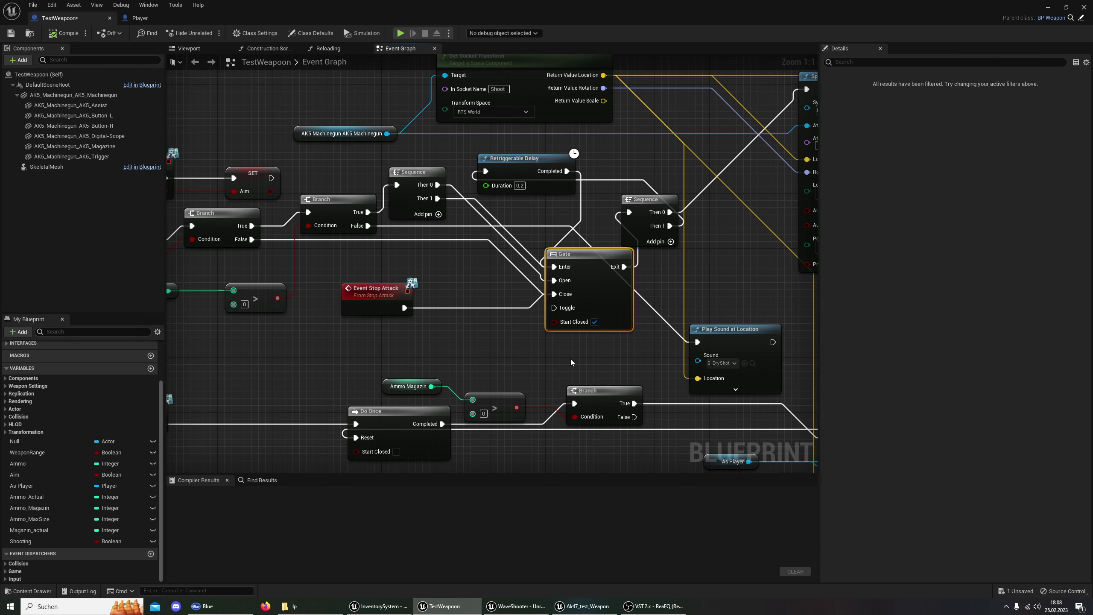
mouse_move(571, 362)
right_mouse_down()
mouse_move(465, 364)
mouse_move(480, 364)
right_mouse_up()
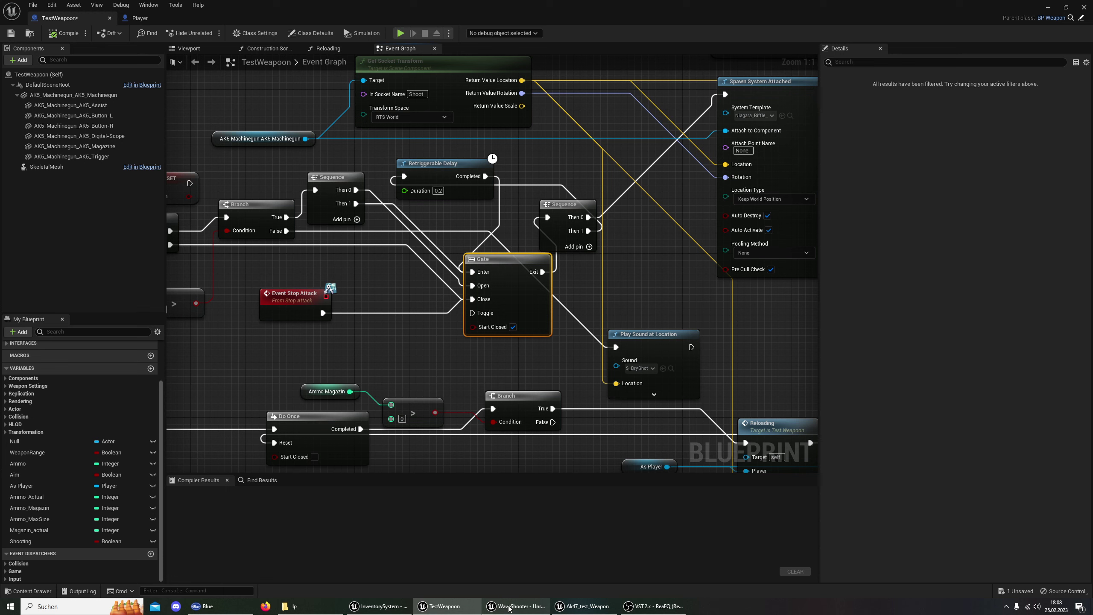
left_click(582, 605)
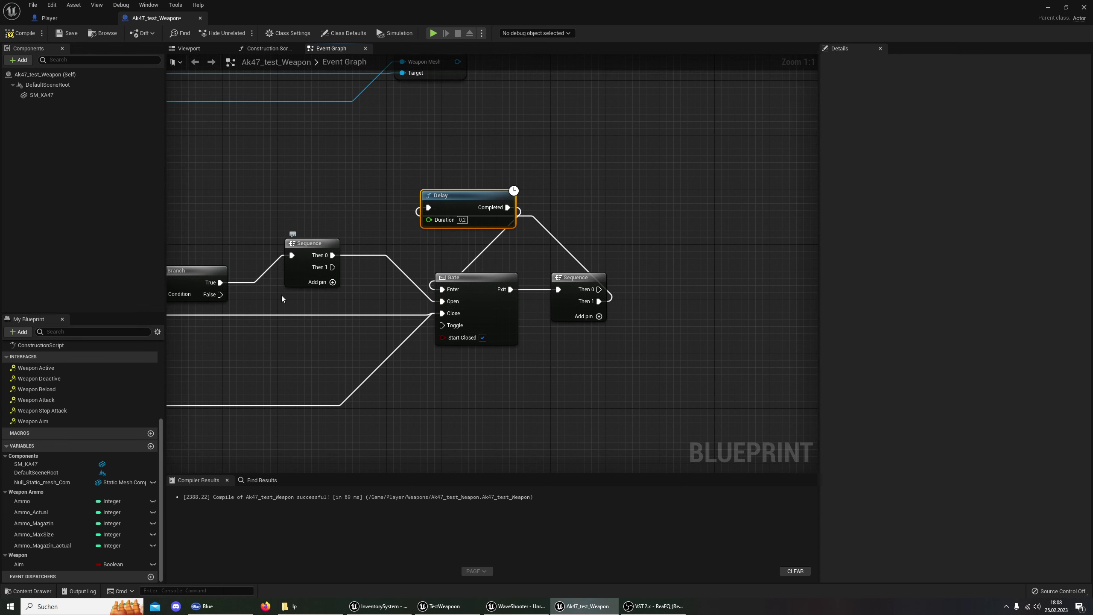
right_click_drag(282, 296, 279, 288)
right_click_drag(588, 286, 502, 282)
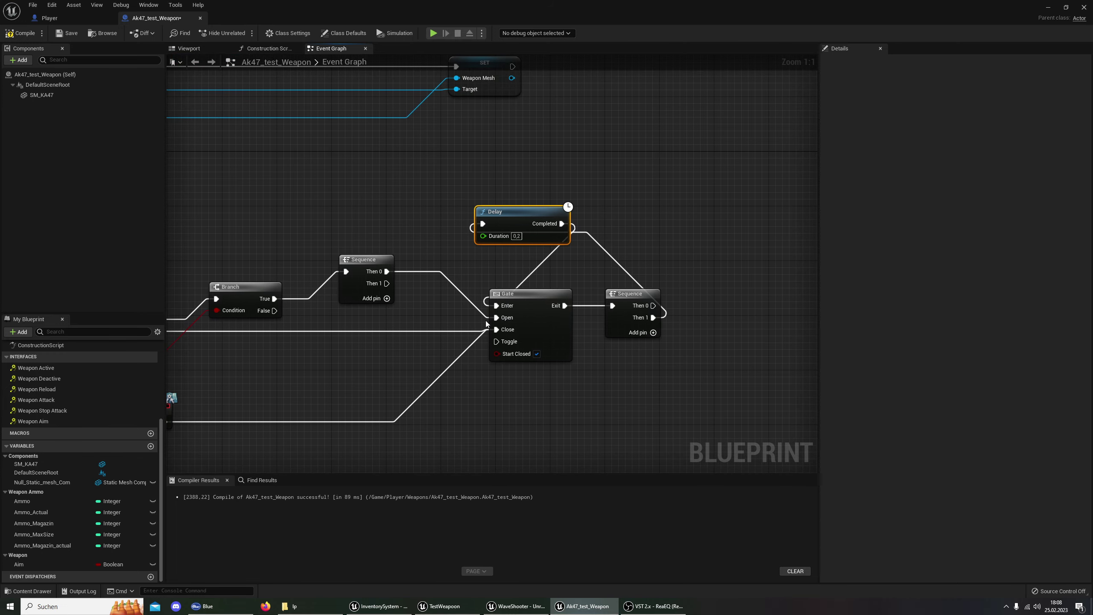
Wire Sequence Then 1 into the Gate's Enter input and nudge Event Weapon Stop Attack left.
left_click_drag(382, 288, 499, 307)
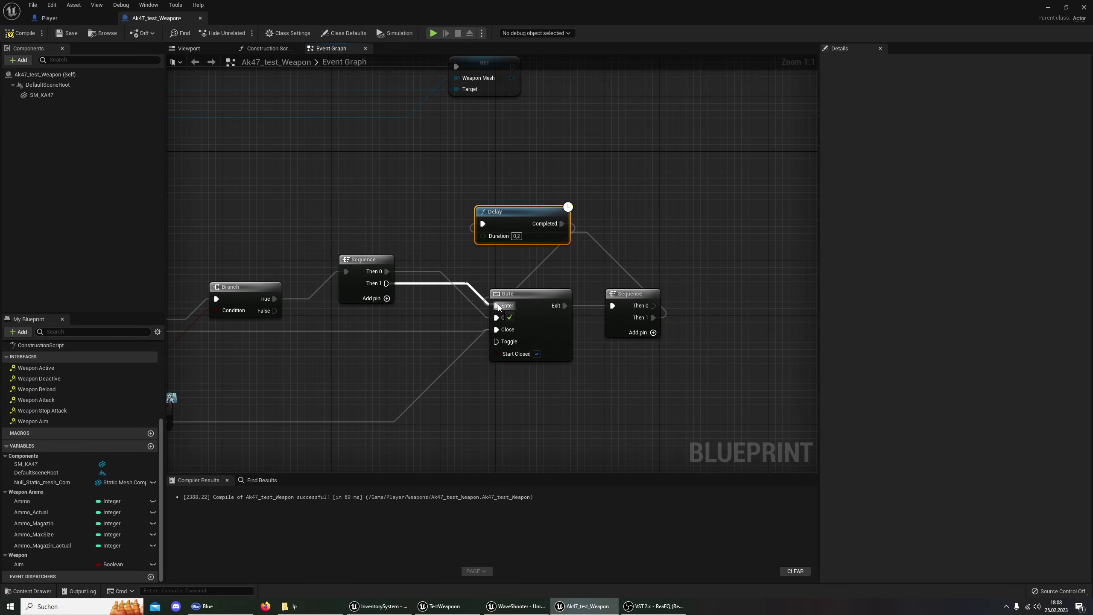
right_click_drag(445, 296, 537, 296)
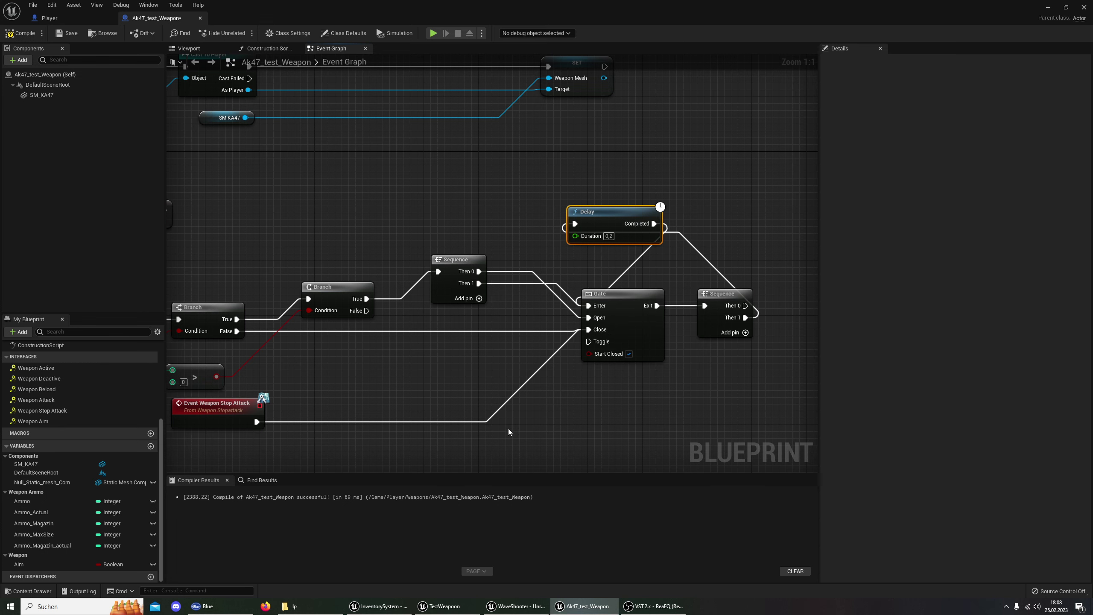
right_click_drag(508, 432, 671, 206)
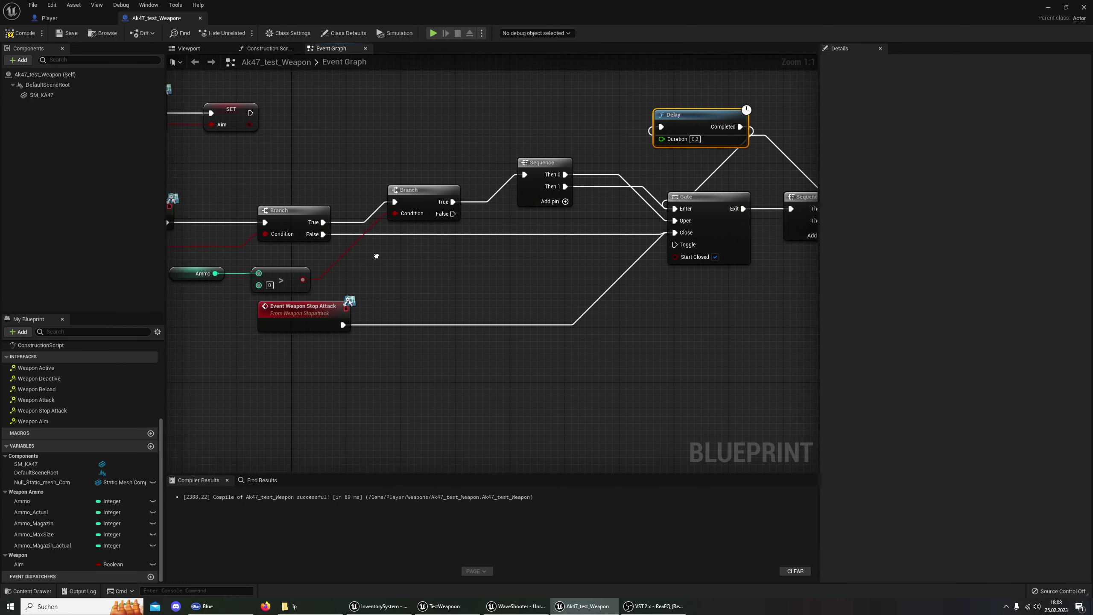
right_click_drag(404, 279, 392, 267)
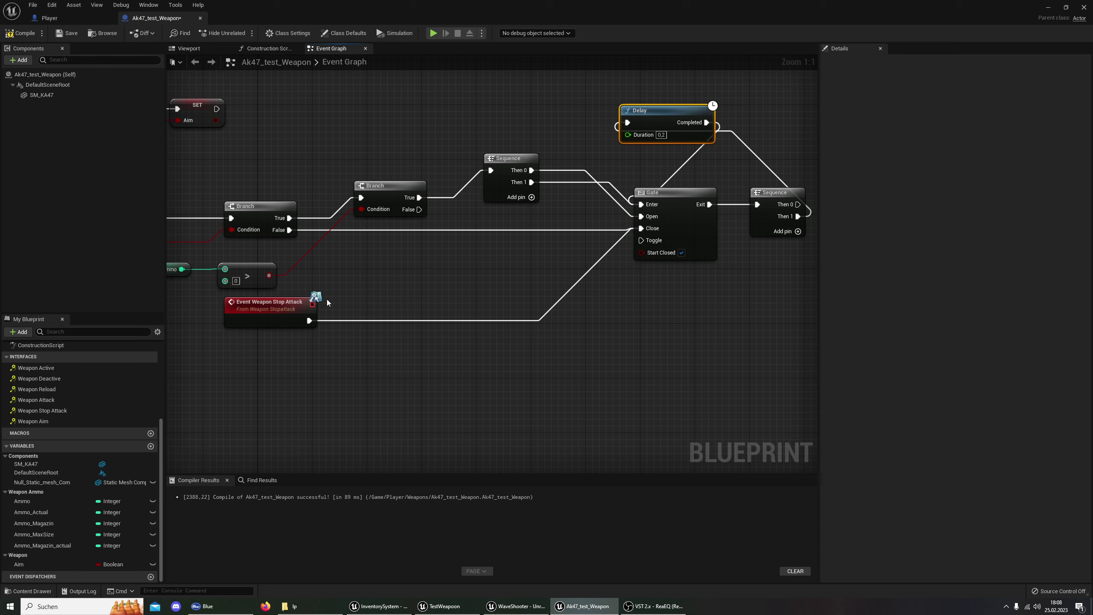
mouse_move(273, 309)
left_mouse_down()
mouse_move(260, 309)
mouse_move(270, 311)
left_mouse_up()
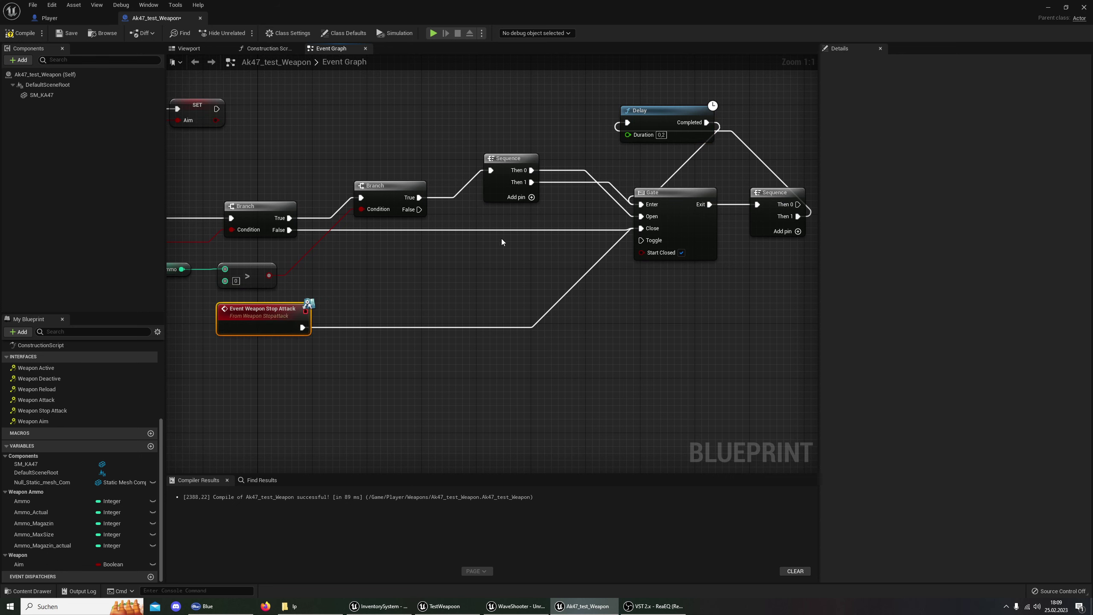
right_click_drag(516, 286, 204, 401)
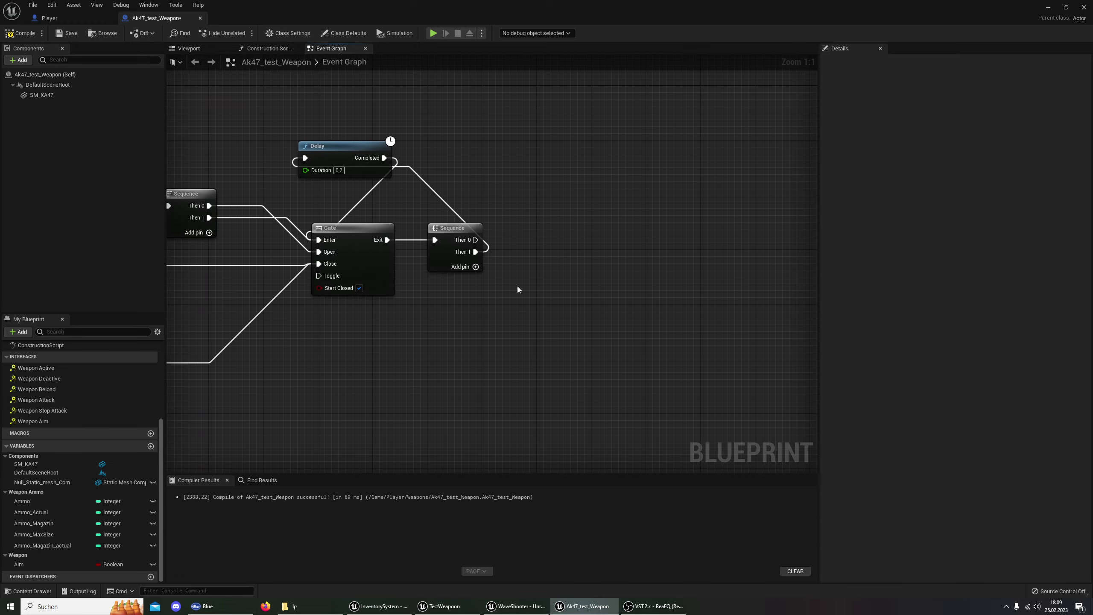
left_click(443, 605)
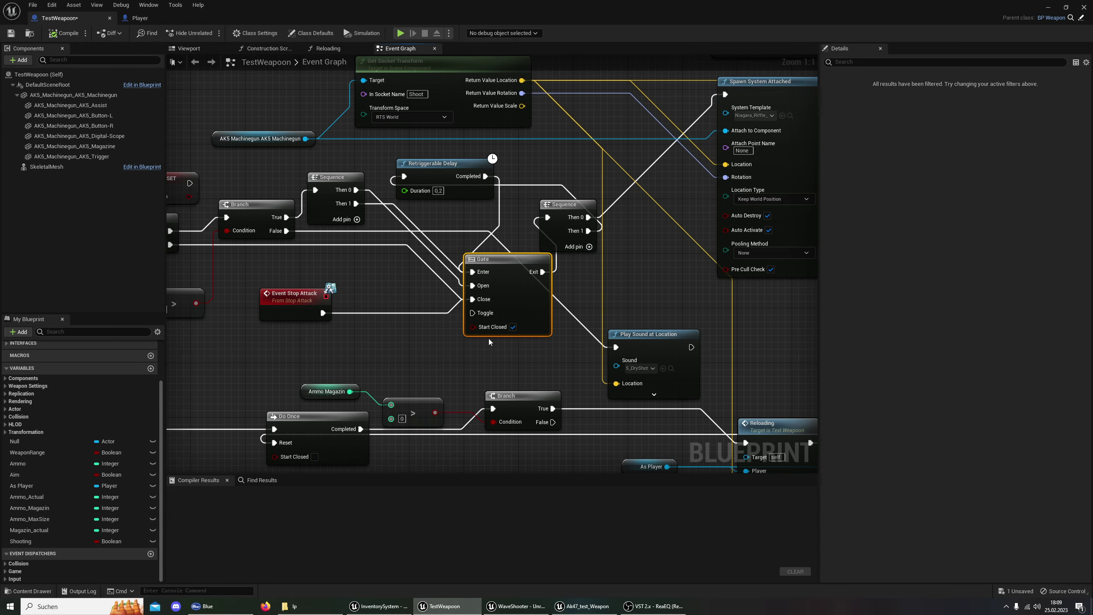
Zoom out and inspect TestWeapoon's Play Anim Montage and Delay setup.
right_click_drag(576, 319, 552, 327)
scroll(552, 327, "down", 1)
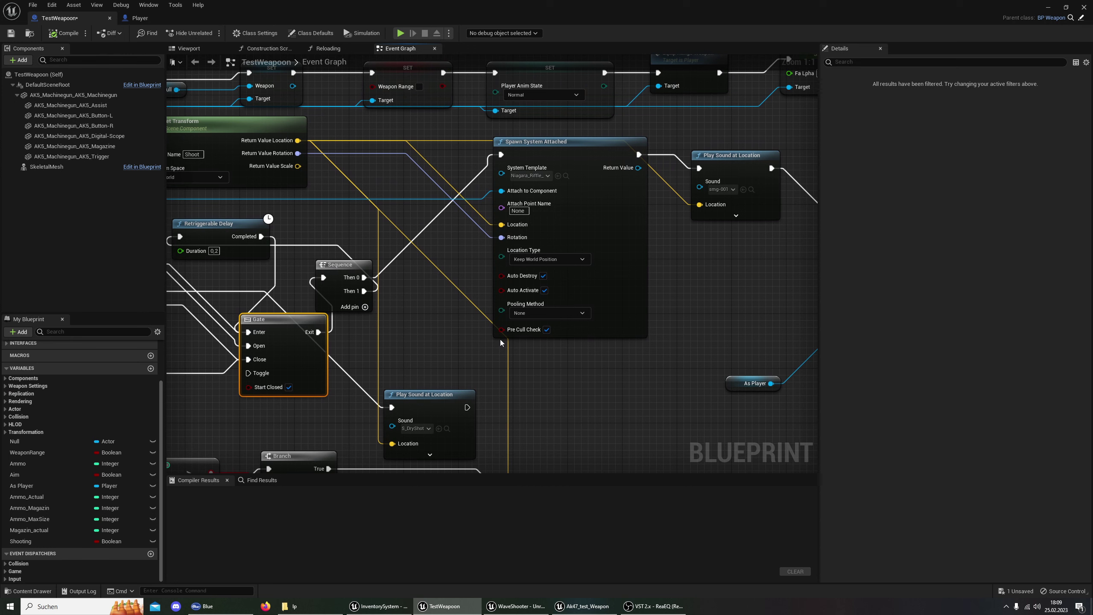
right_click_drag(501, 352, 458, 338)
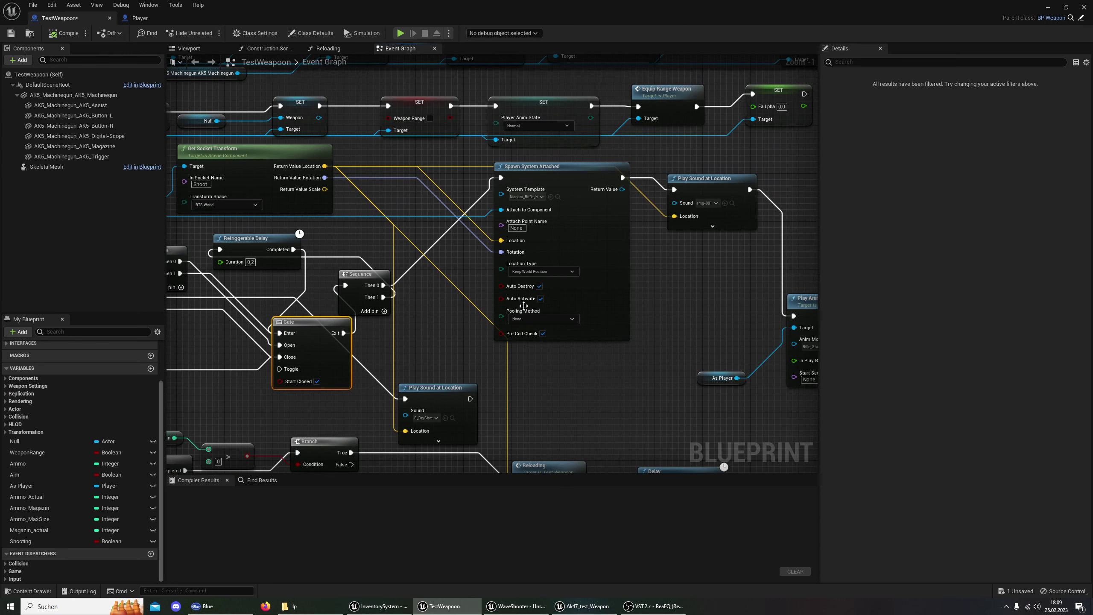
right_click_drag(523, 305, 447, 298)
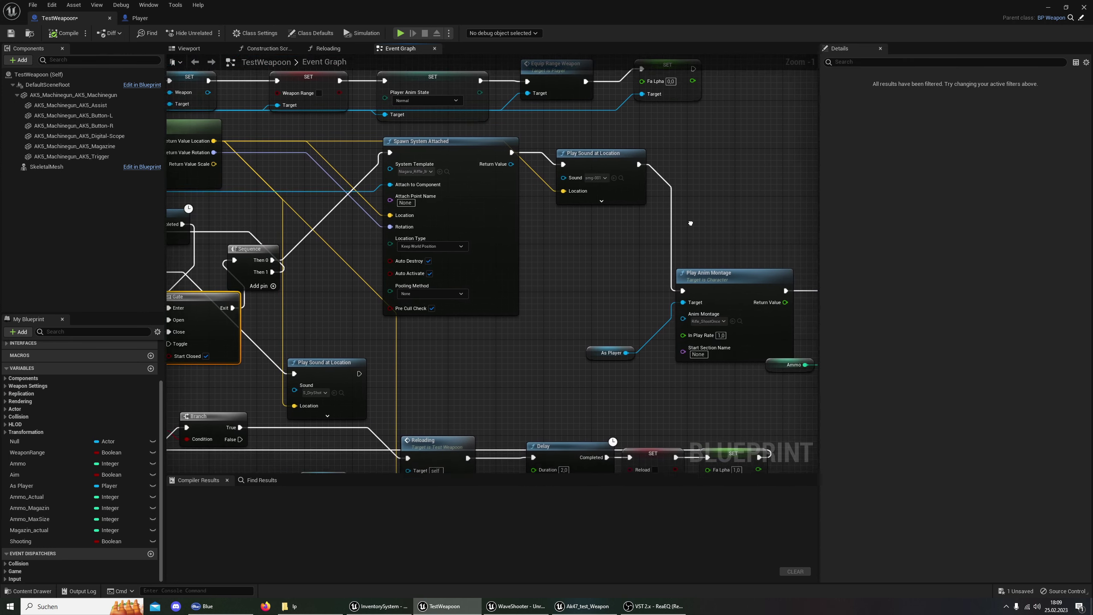
right_click_drag(592, 241, 508, 212)
right_click_drag(547, 140, 395, 142)
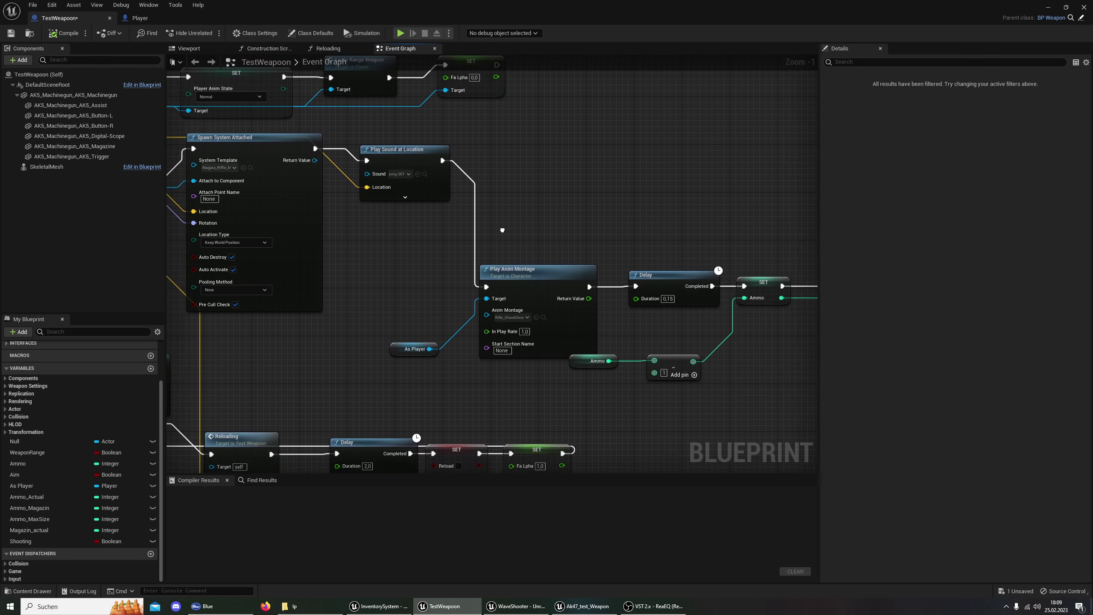
mouse_move(597, 206)
right_mouse_down()
mouse_move(465, 214)
mouse_move(706, 213)
right_mouse_up()
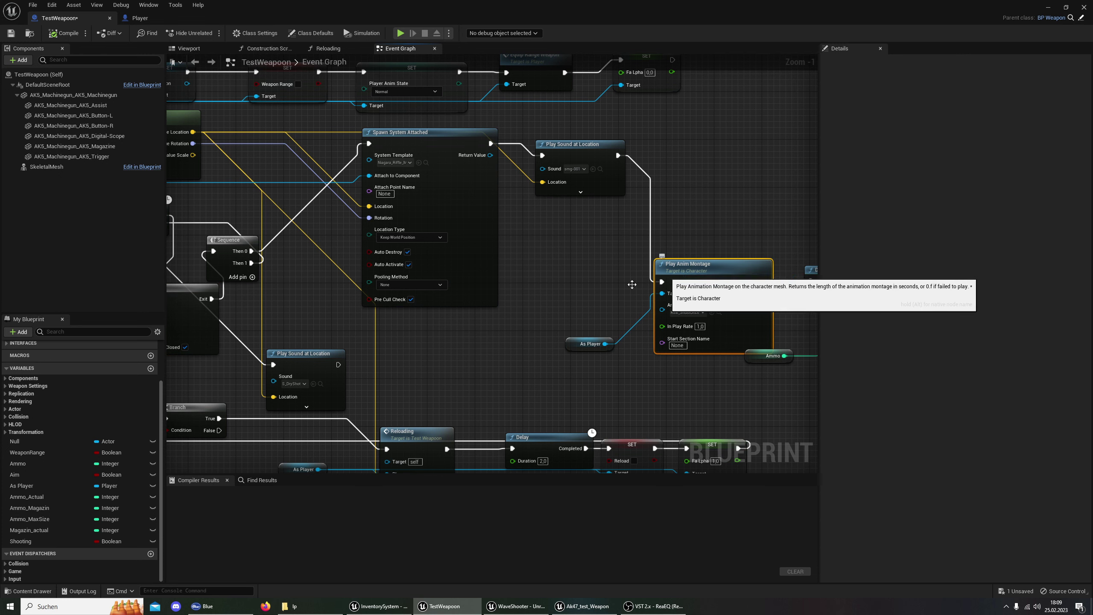
left_click(669, 282)
mouse_move(557, 263)
right_mouse_down()
mouse_move(307, 277)
mouse_move(618, 280)
right_mouse_up()
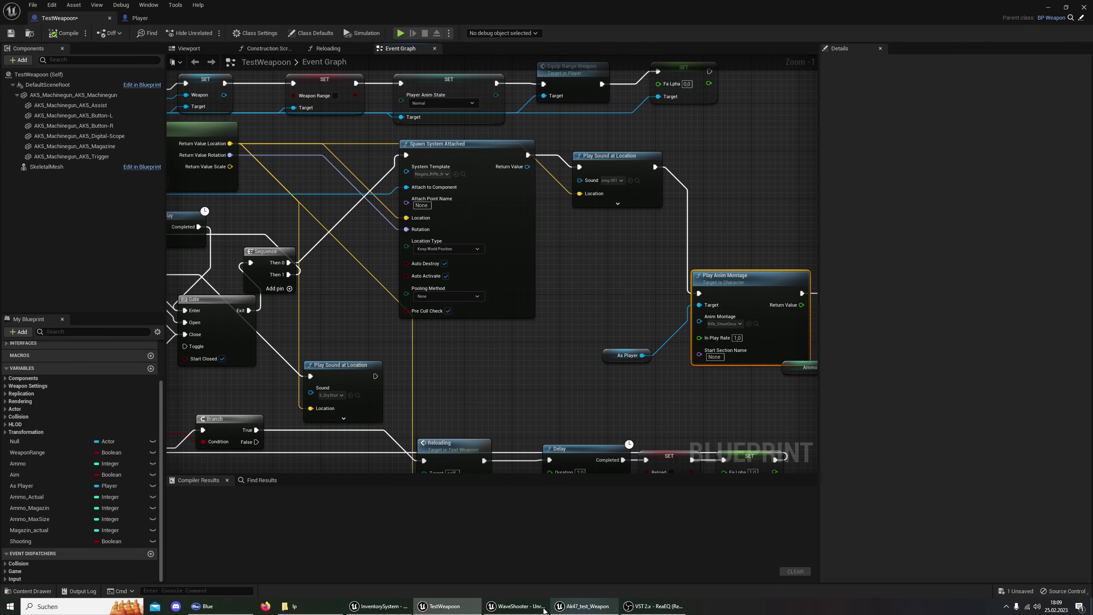
Return to Ak47_test_Weapon and browse the animation assets in the content browser.
left_click(581, 607)
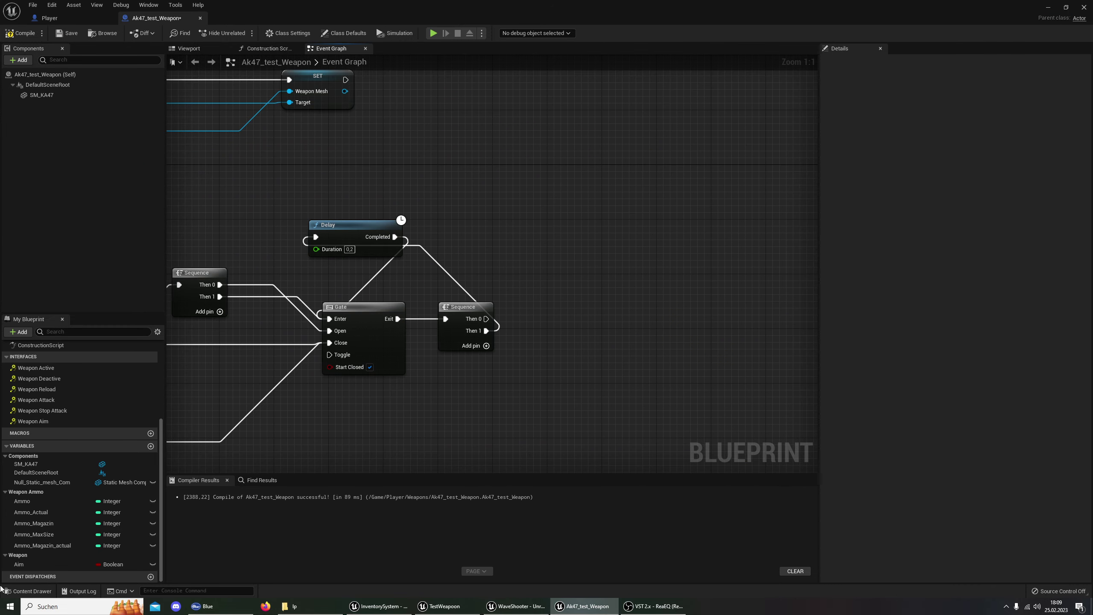
left_click(30, 591)
left_click(578, 534)
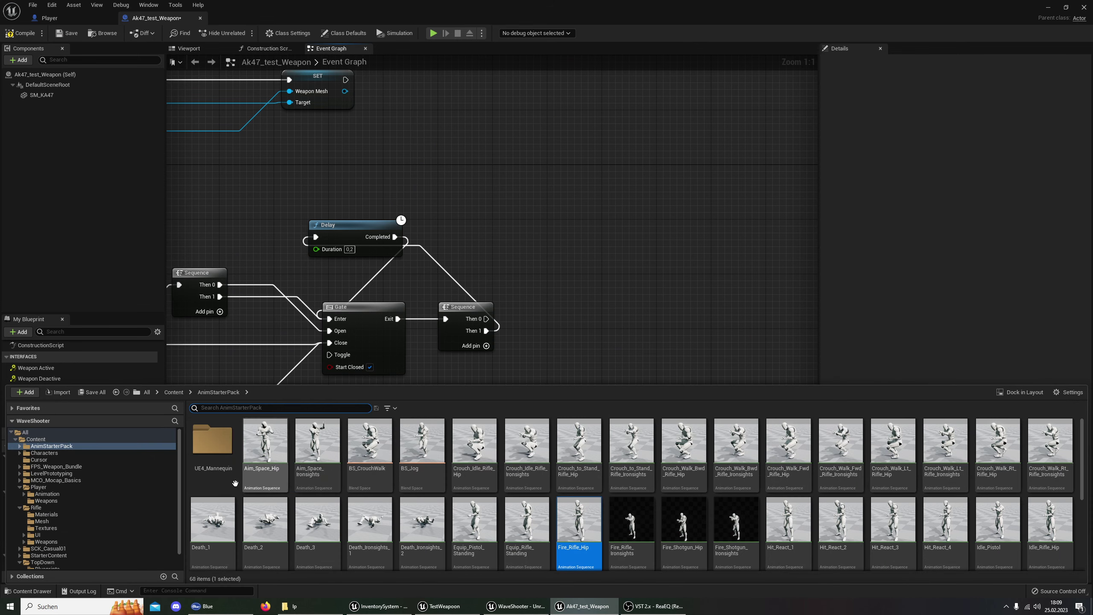
Navigate to Anim_Starter_Pack and preview the Fire_Rifle_Ironsights_Retargeted animation.
left_click(47, 494)
double_click(220, 442)
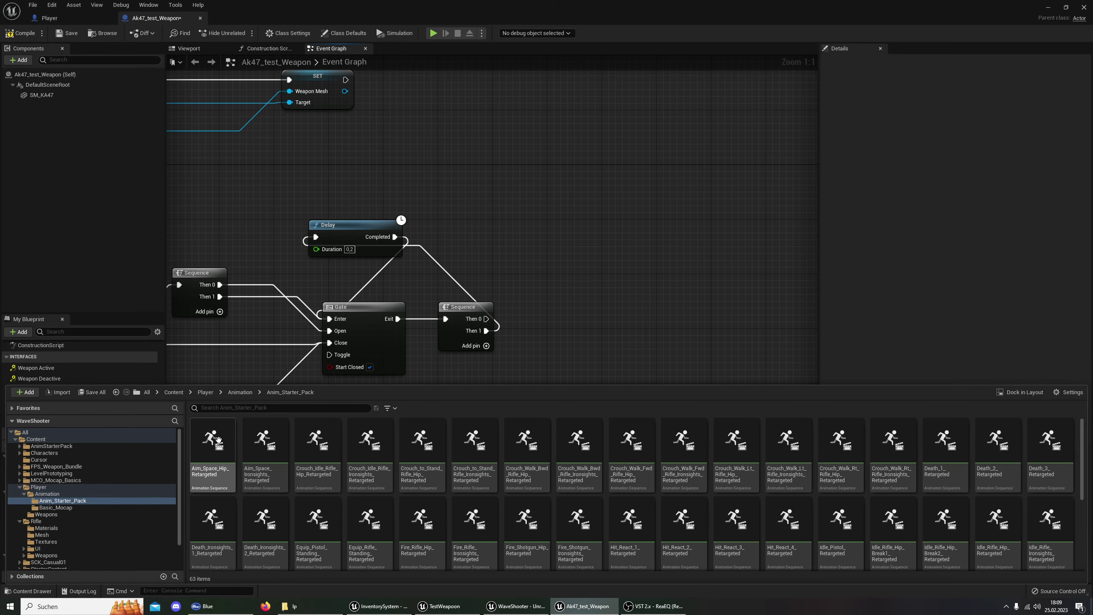
scroll(580, 484, "down", 2)
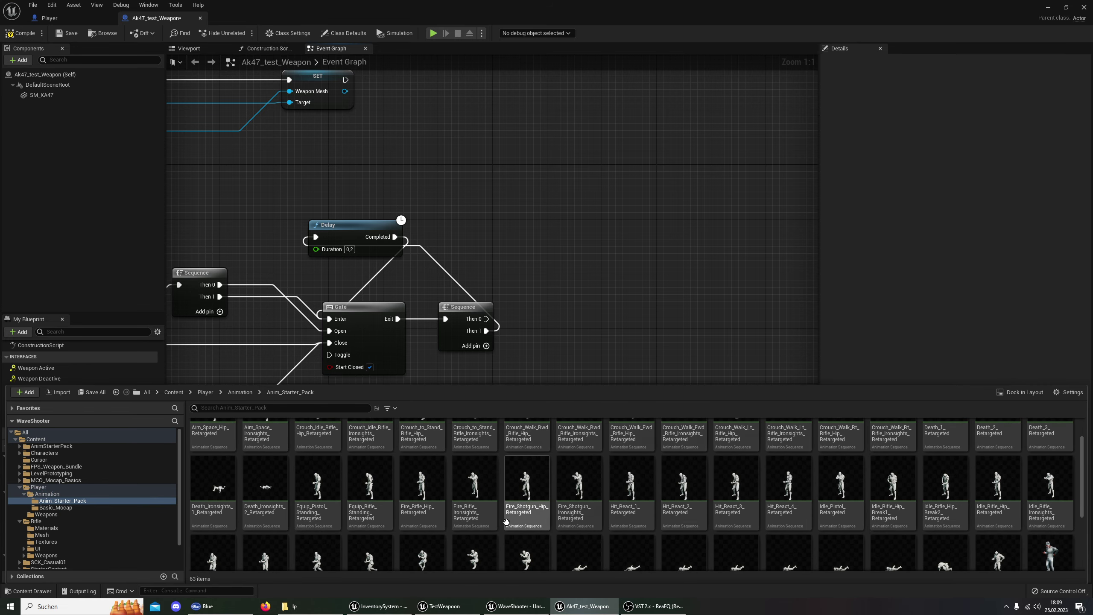
double_click(492, 488)
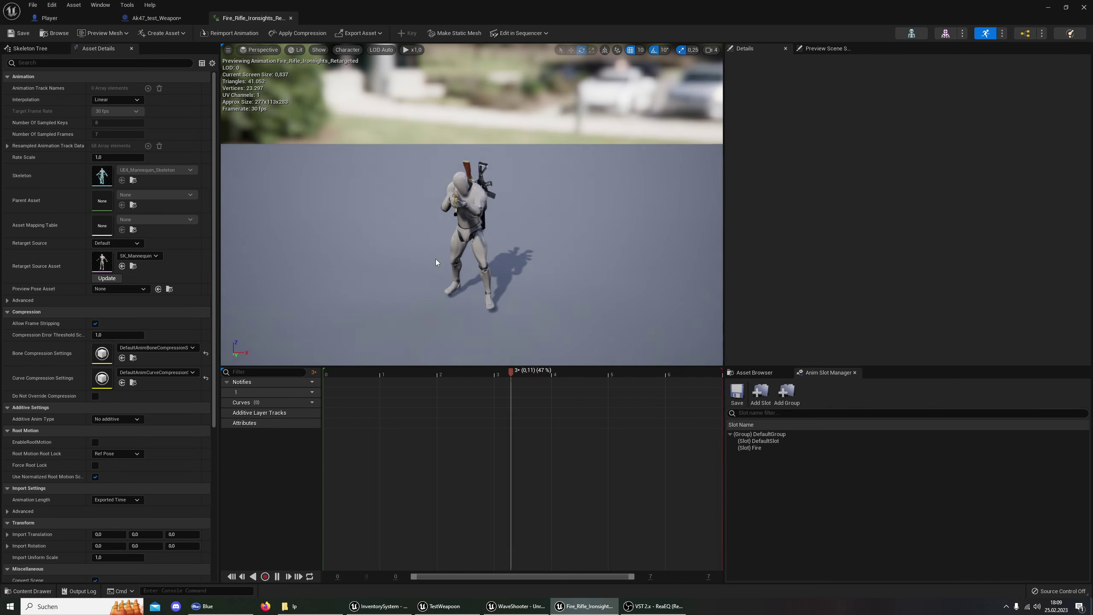
right_click_drag(435, 259, 456, 249)
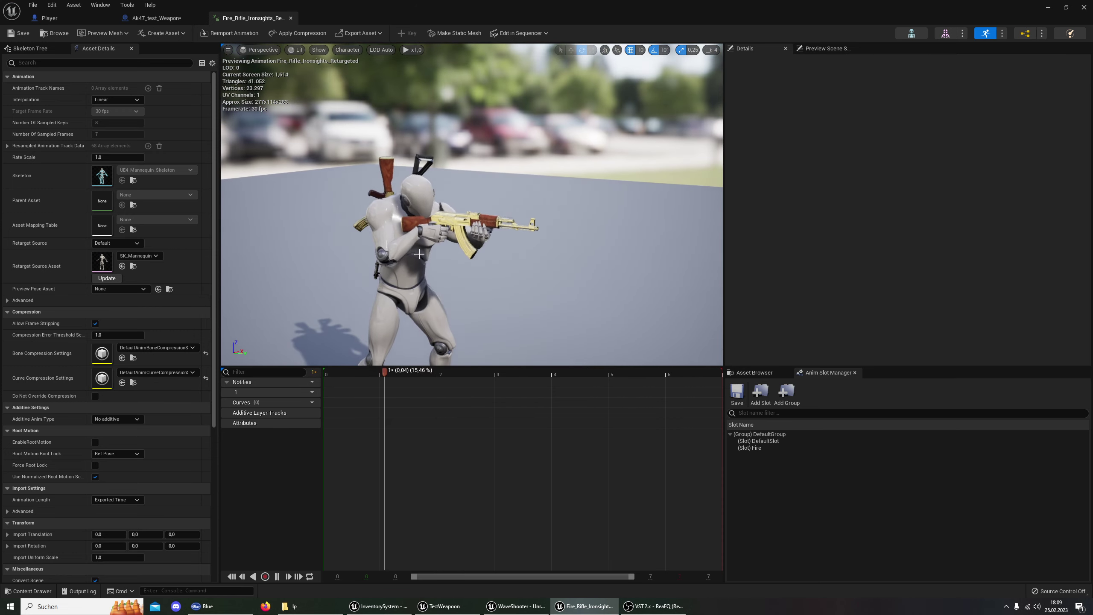
left_click(290, 18)
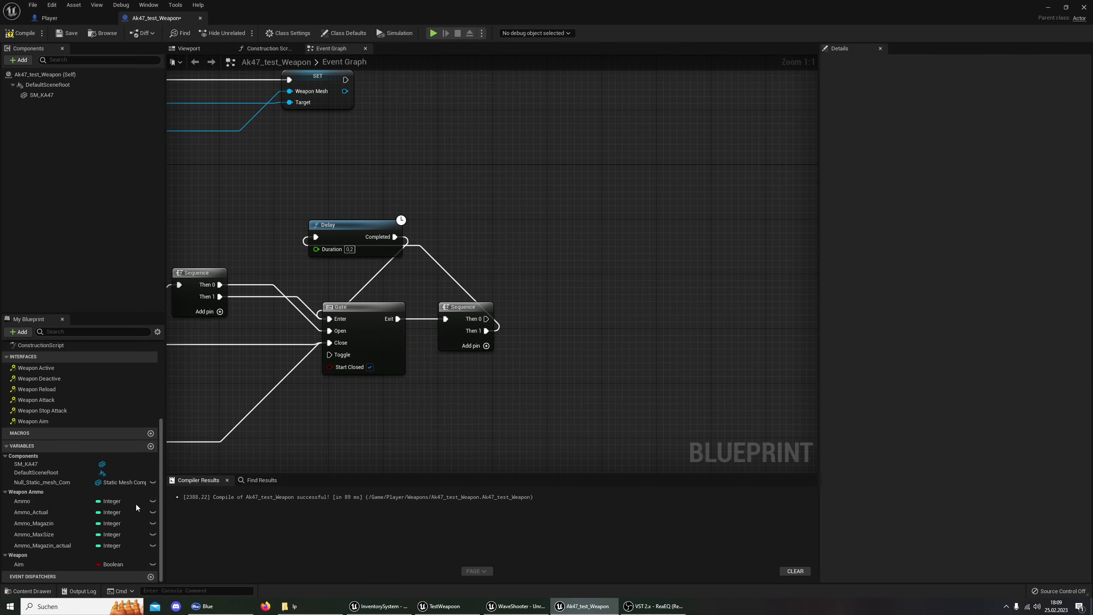
Create an AnimMontage from Fire_Rifle_Ironsights_Retargeted.
left_click(28, 591)
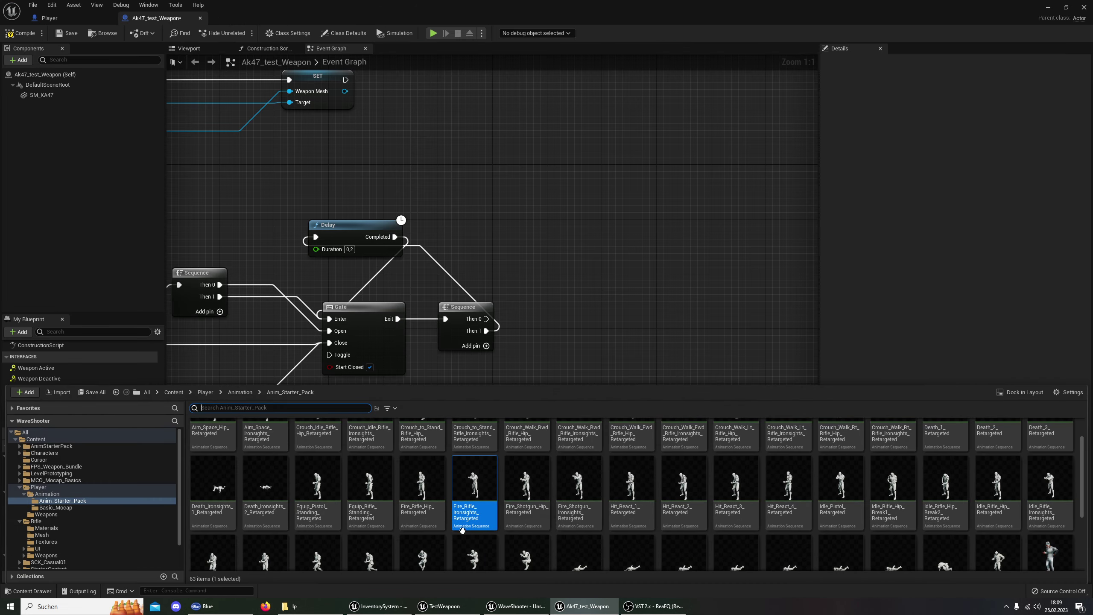
right_click(472, 487)
mouse_move(528, 199)
left_click(656, 209)
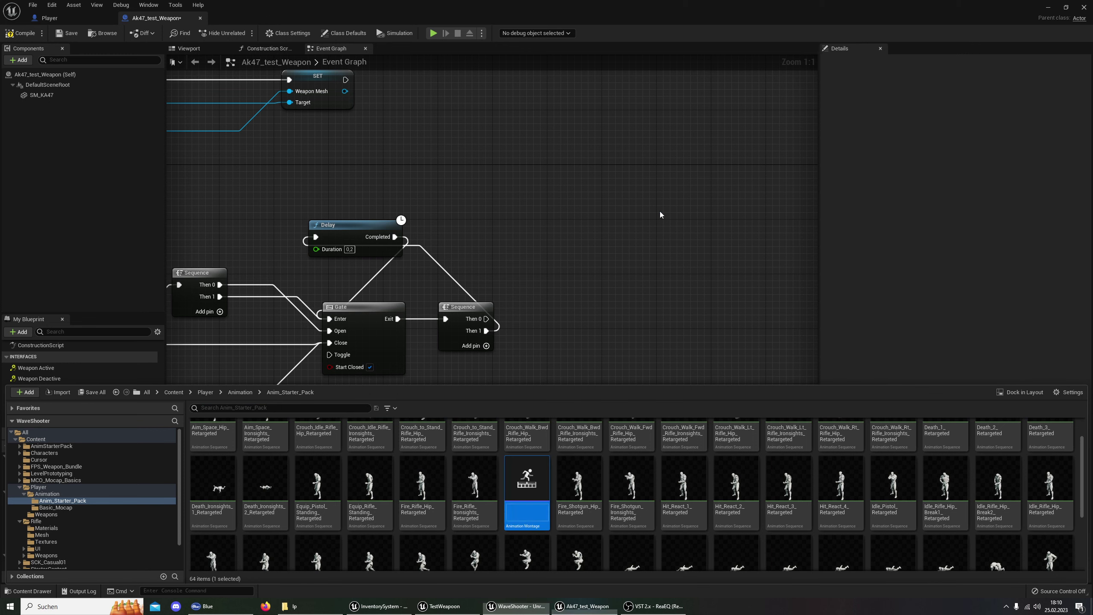
Switch the Fire_Rifle_Ironsights_Retargeted_Montage track's slot from DefaultGroup.DefaultSlot to DefaultGroup.Fire.
double_click(524, 473)
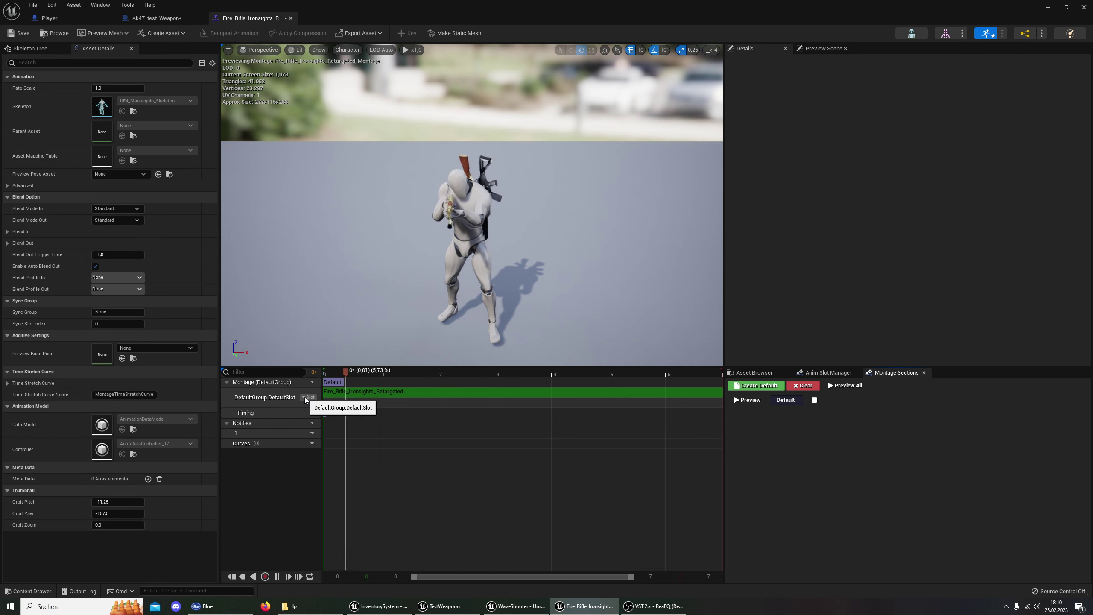
left_click(308, 398)
mouse_move(335, 420)
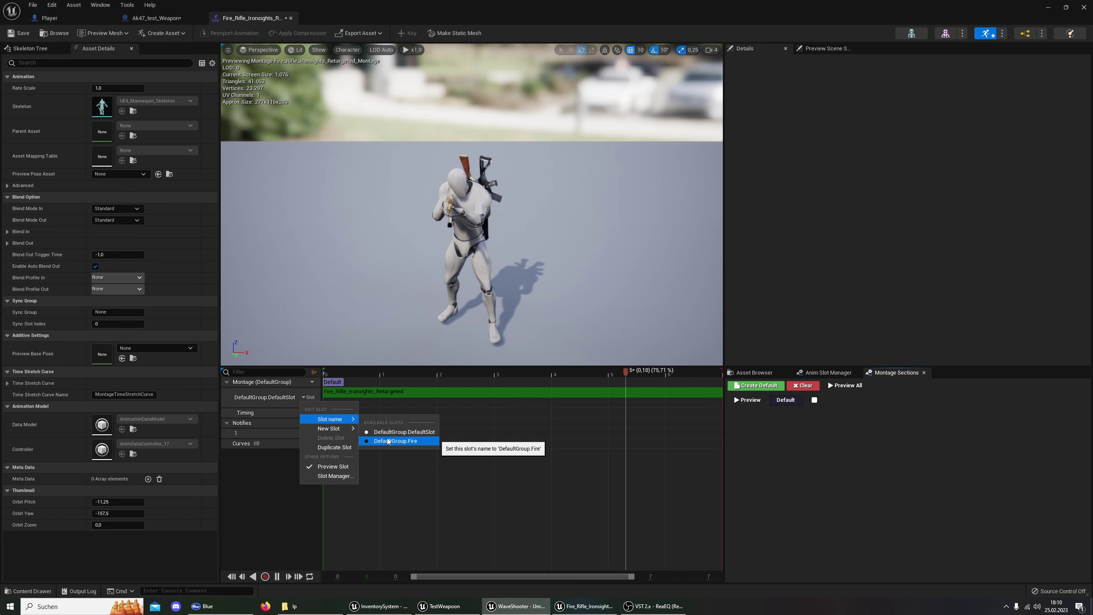
left_click(411, 442)
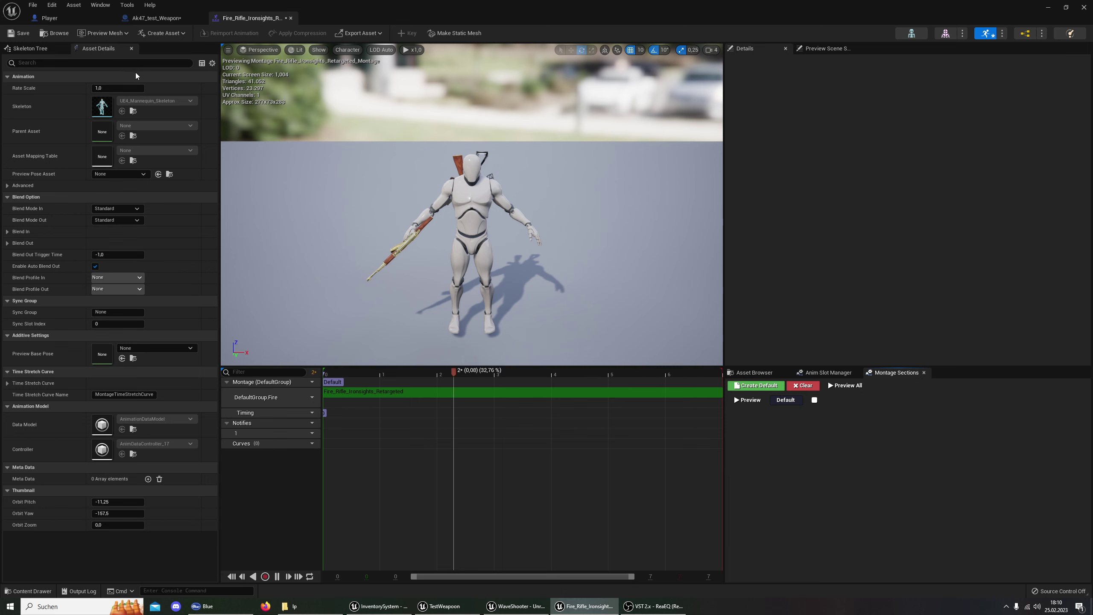
Close the montage editor and promote the cast's As Player output to a new As Player variable.
left_click(291, 18)
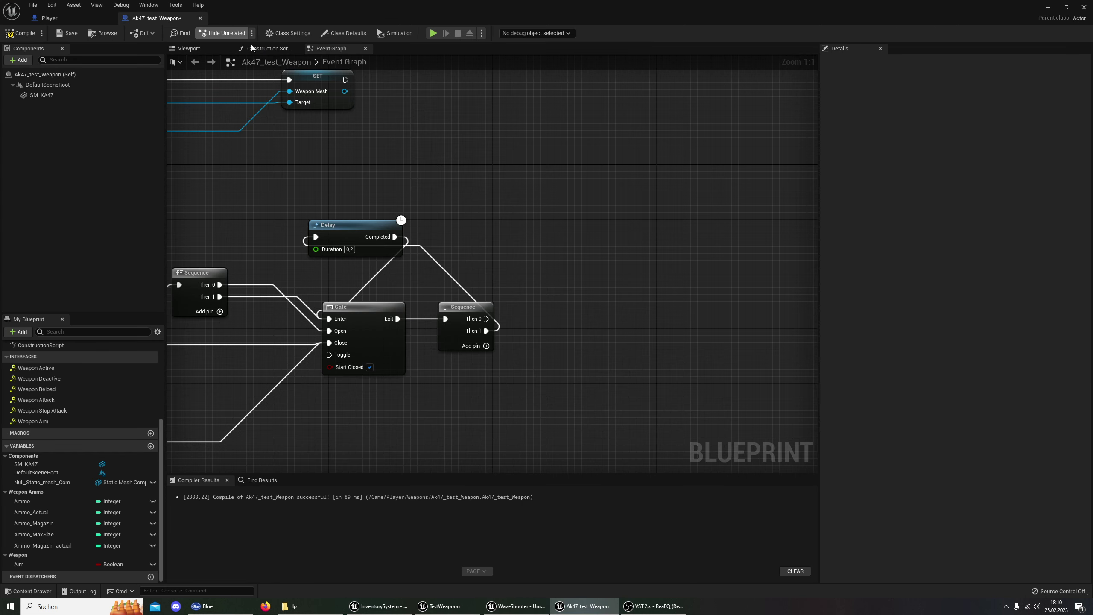
right_click_drag(563, 396, 510, 340)
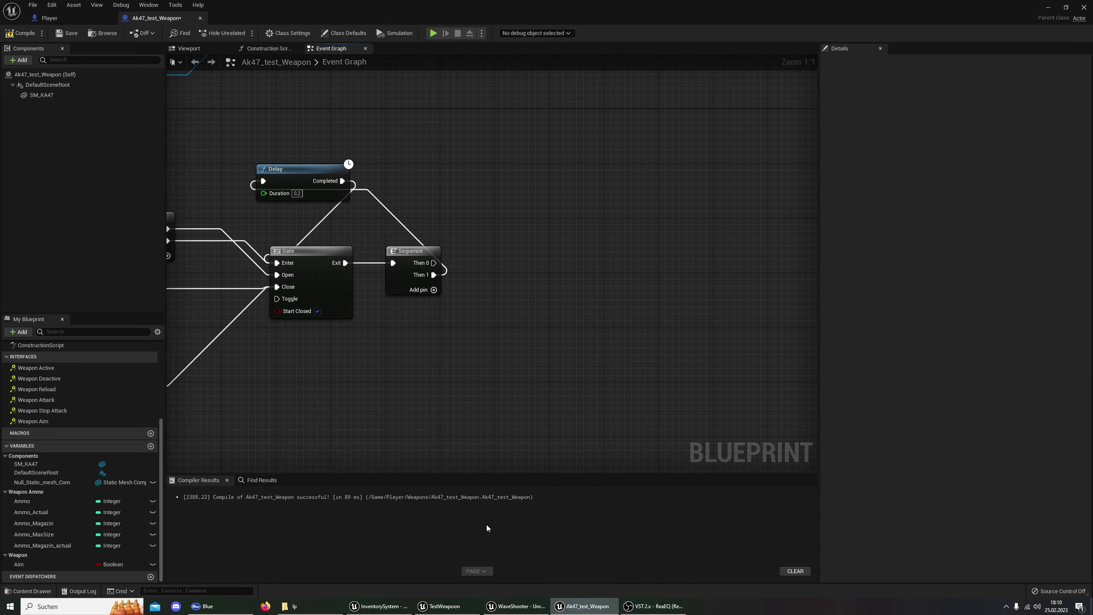
left_click(445, 606)
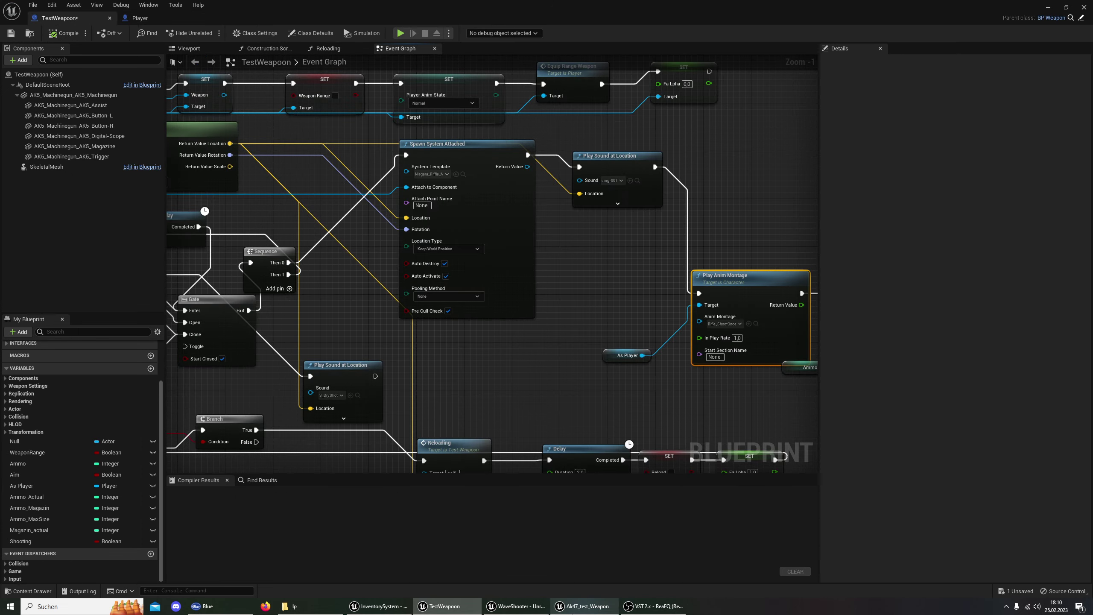
key("alt+Tab")
scroll(345, 197, "down", 2)
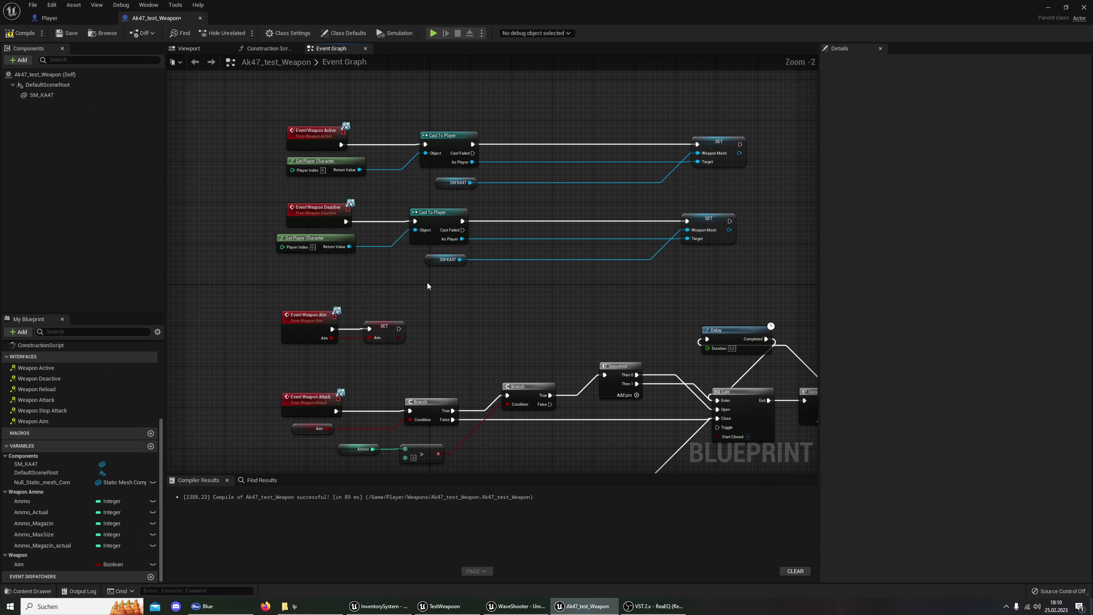
scroll(428, 285, "up", 2)
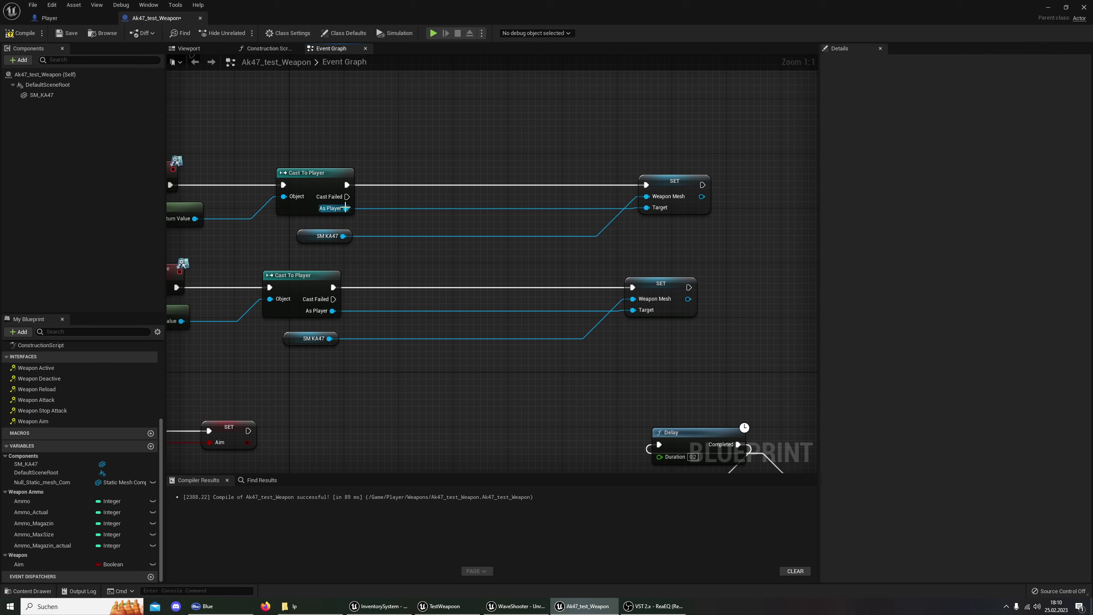
left_click_drag(345, 208, 393, 201)
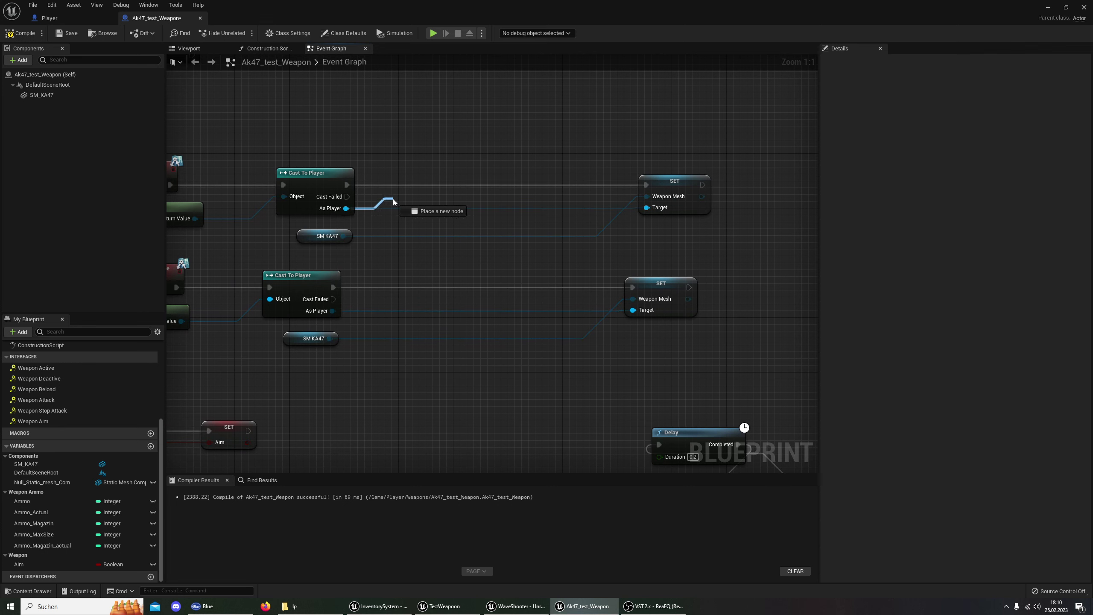
left_click(344, 208)
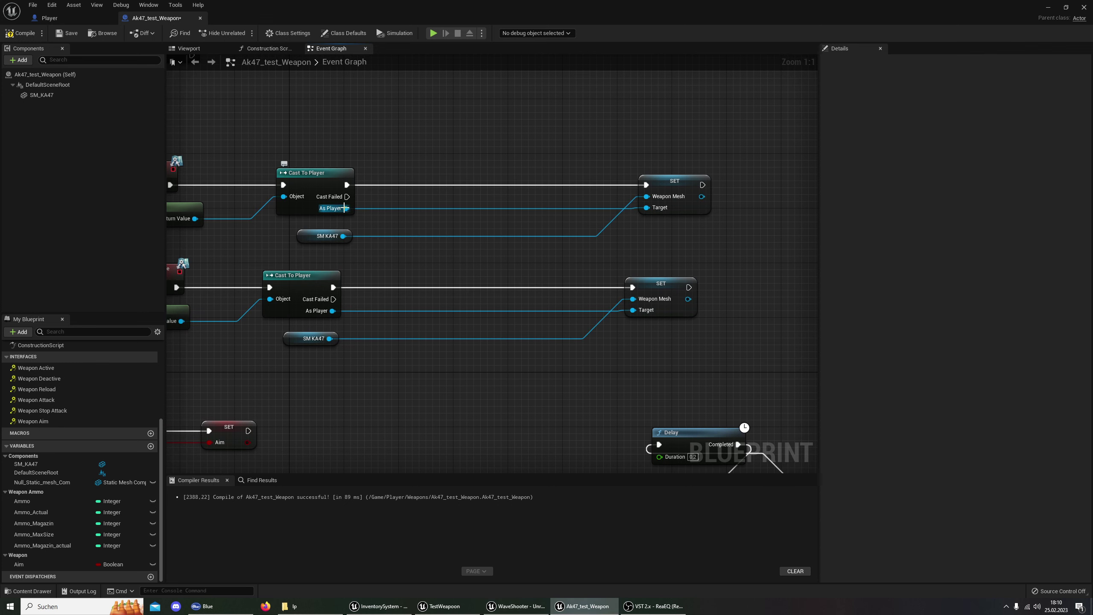
left_click_drag(344, 208, 407, 208)
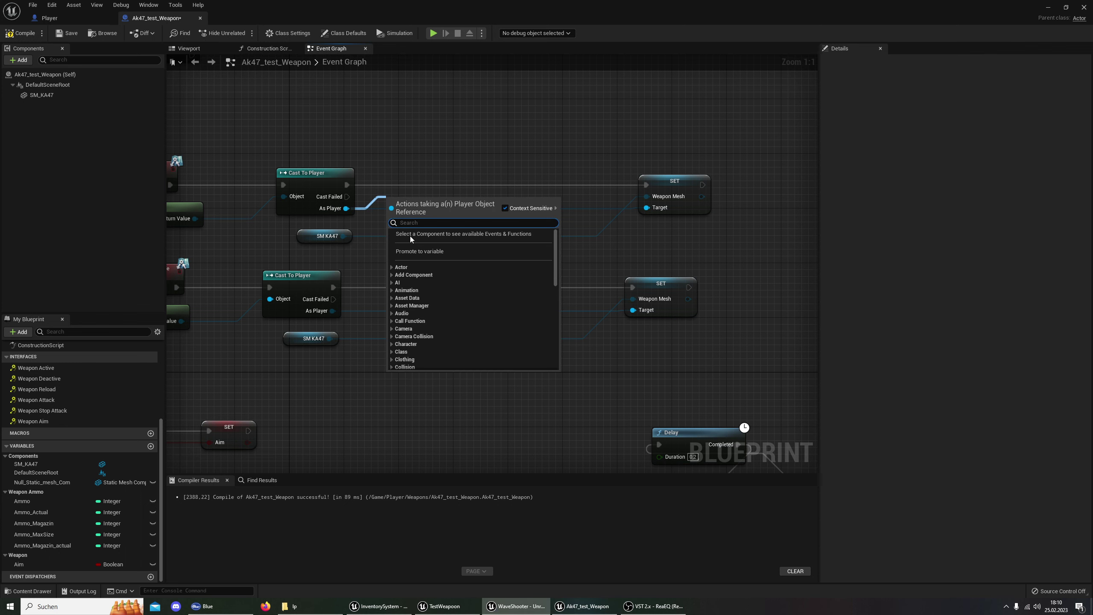
left_click(463, 263)
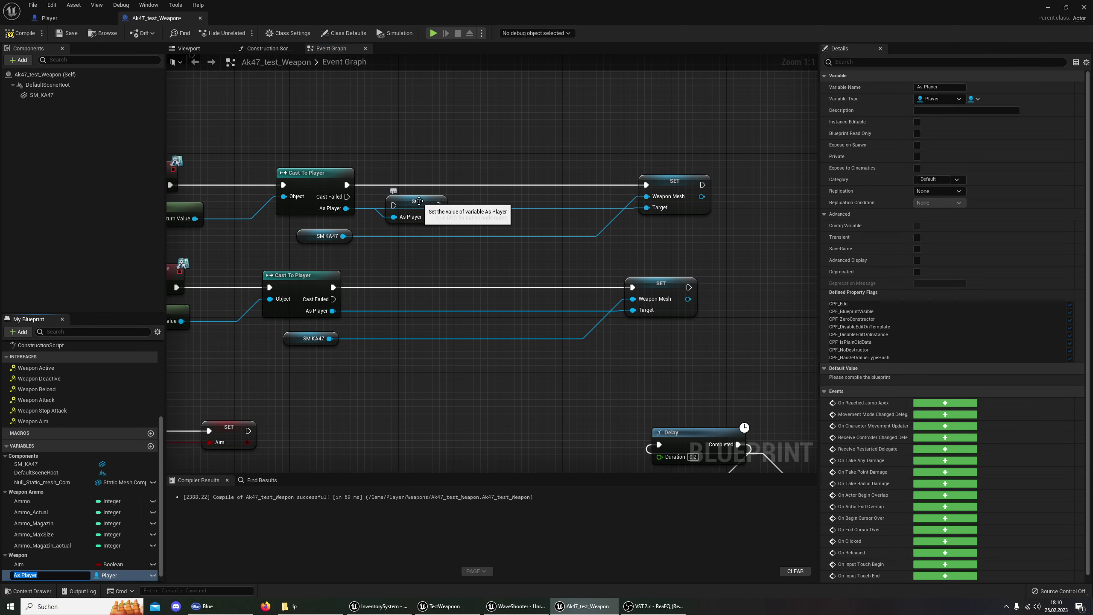
left_click(419, 200)
Wire SET As Player between the cast and SET Weapon Mesh, then compile.
left_click_drag(419, 200, 440, 181)
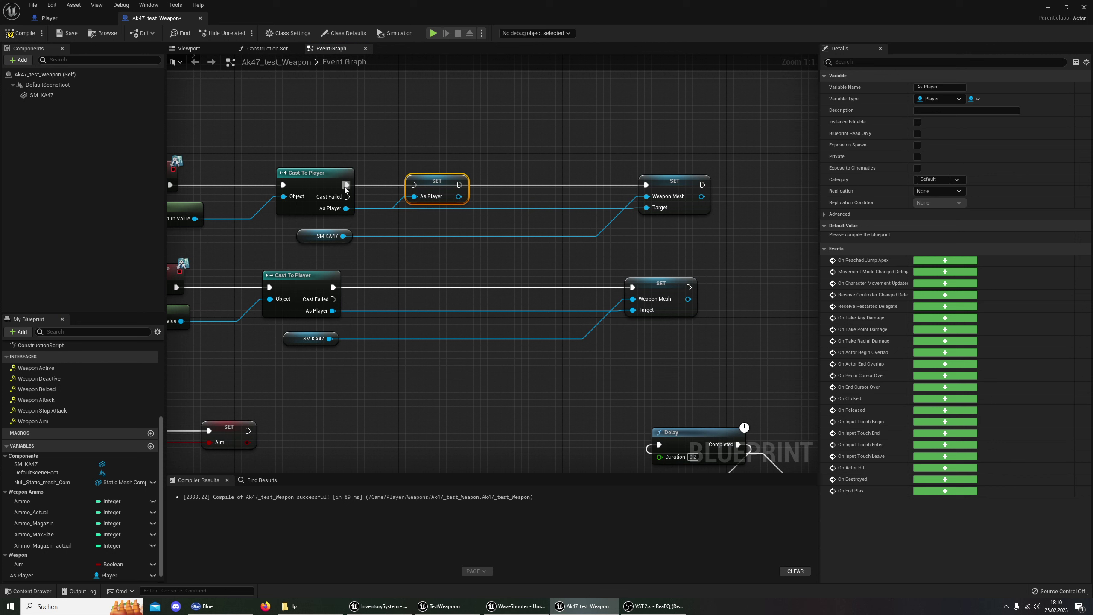
left_click_drag(346, 185, 644, 188)
key("Escape")
left_click(547, 183)
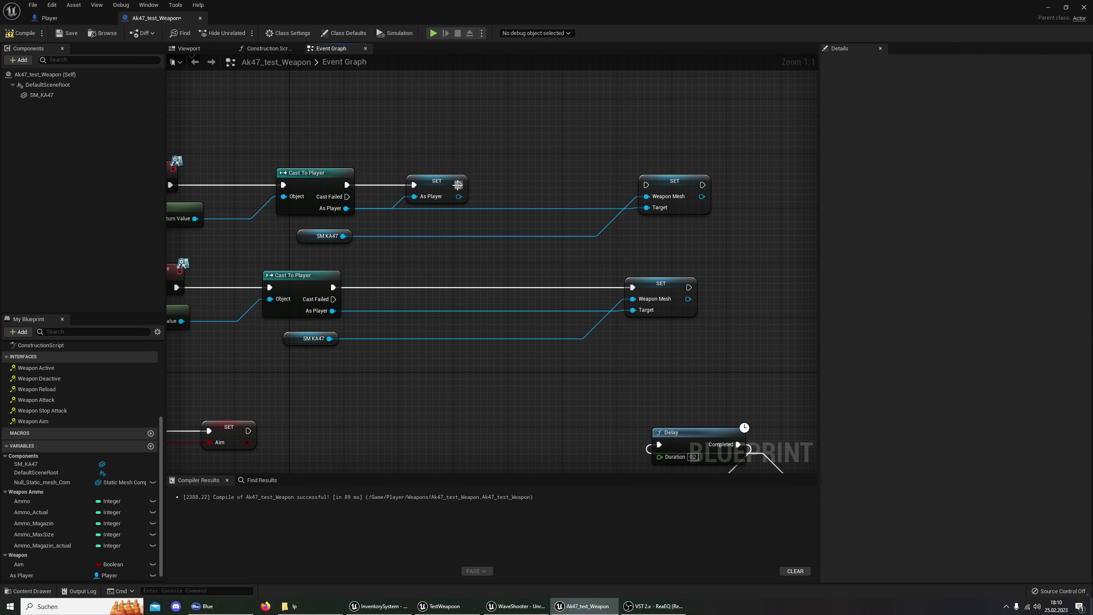
left_click_drag(459, 185, 647, 186)
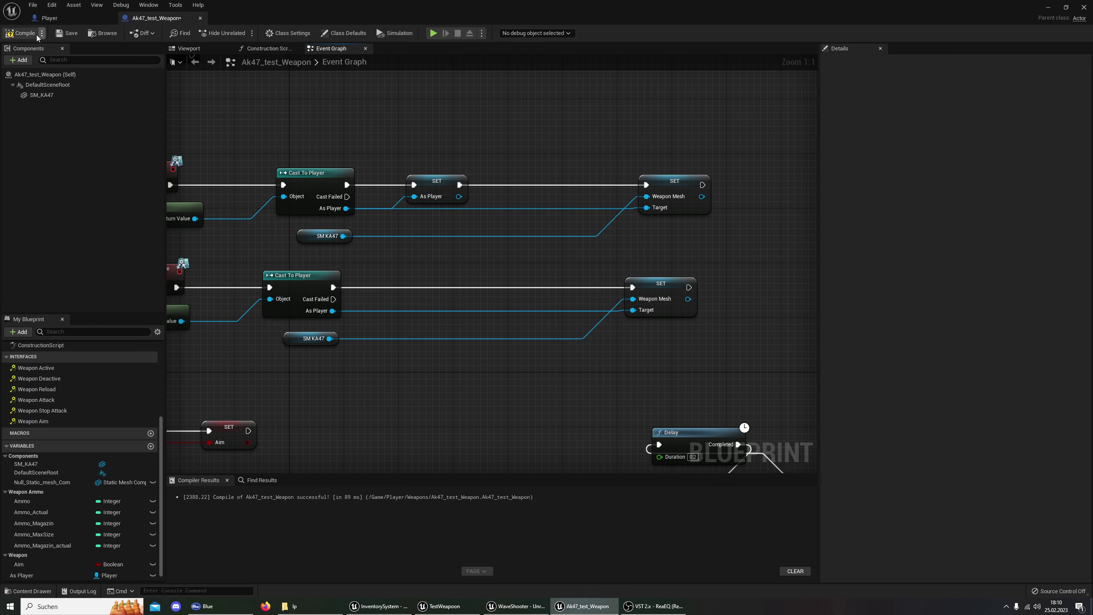
left_click(19, 33)
Place an As Player getter in the graph near the Sequence node.
right_click_drag(440, 375, 134, 223)
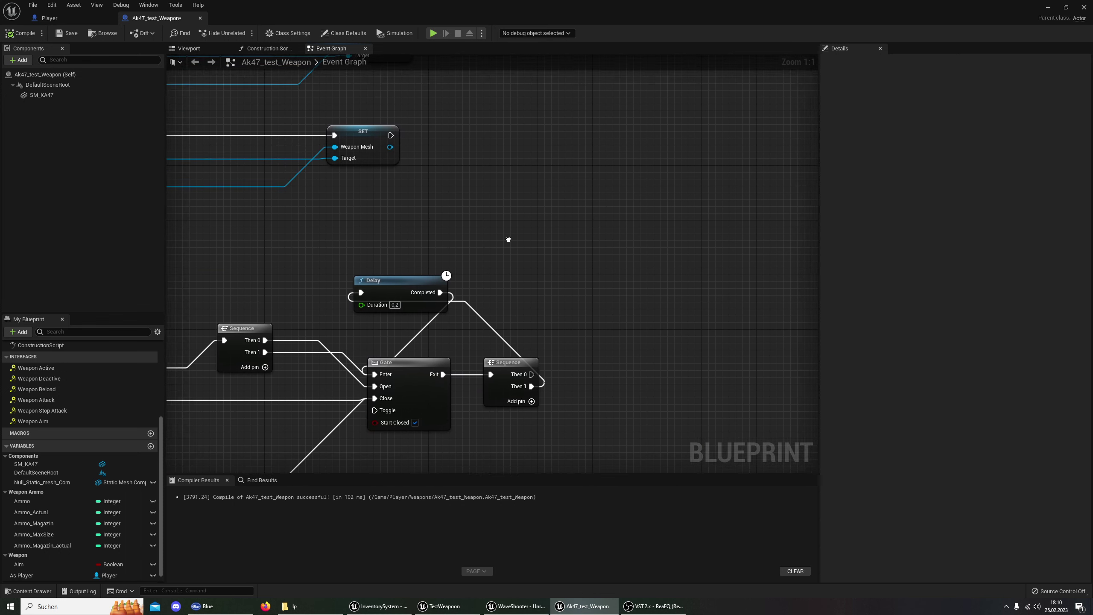
right_click_drag(191, 568, 239, 520)
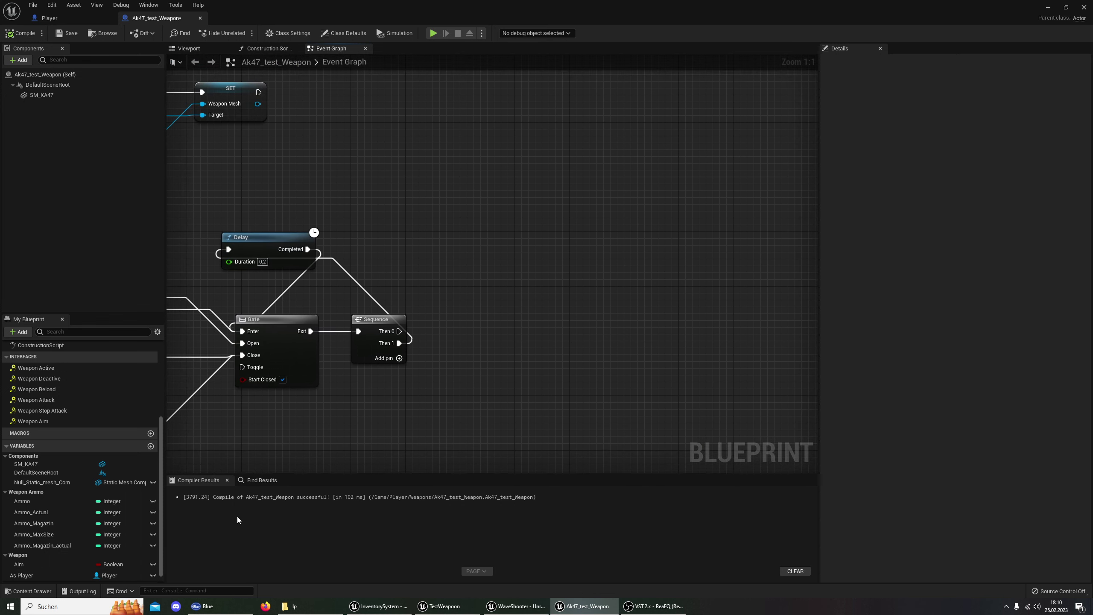
left_click_drag(36, 576, 418, 452)
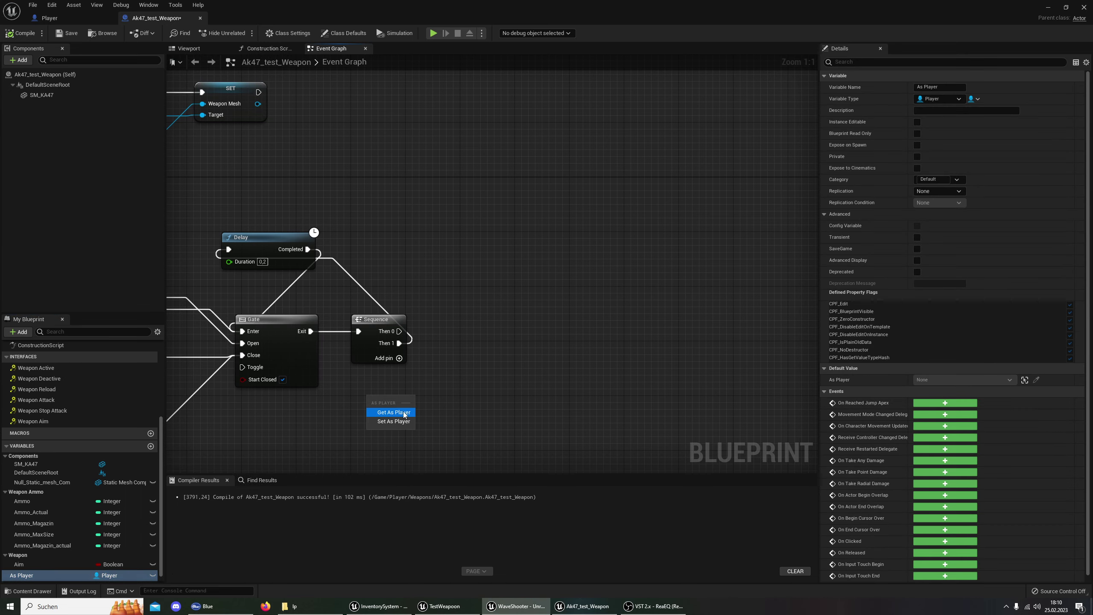
left_click(388, 409)
left_click(473, 606)
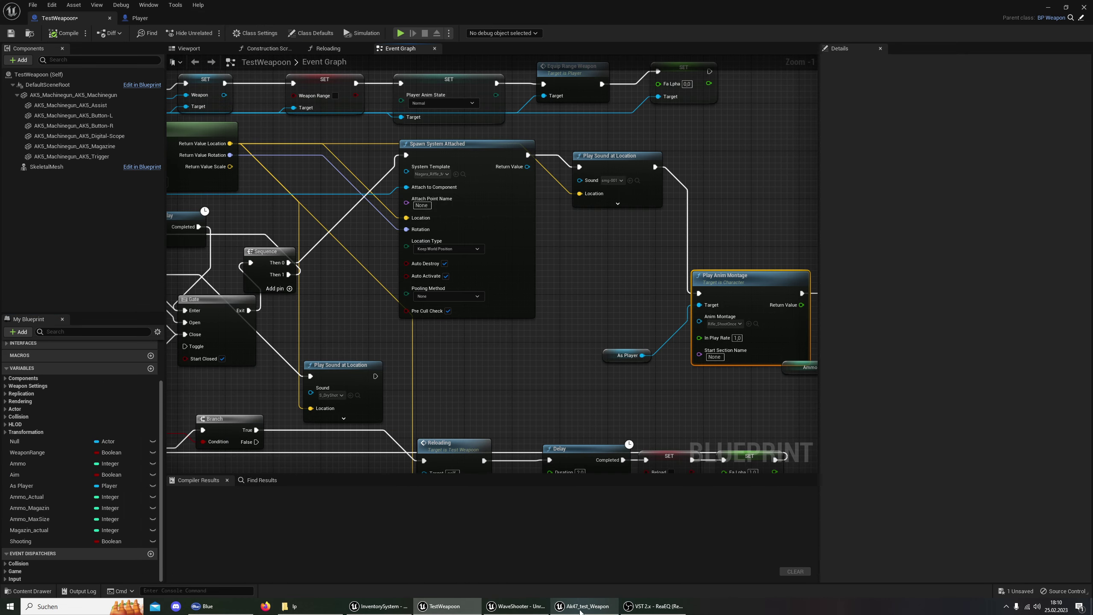
left_click(586, 606)
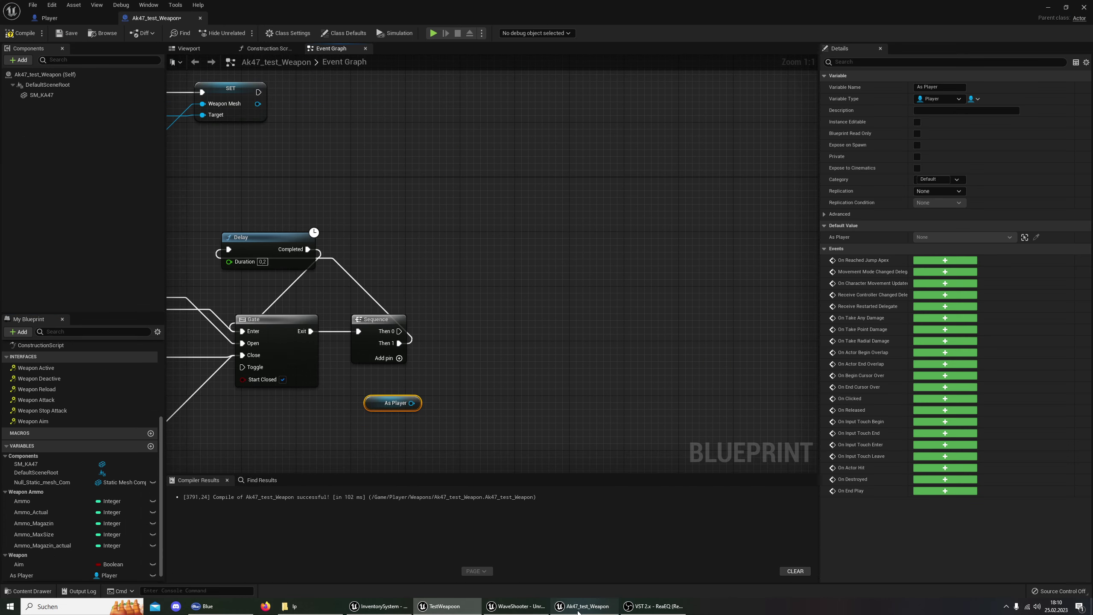
Add a Play Anim Montage node targeting As Player, triggered by Sequence Then 0.
right_click(551, 327)
type("play anm")
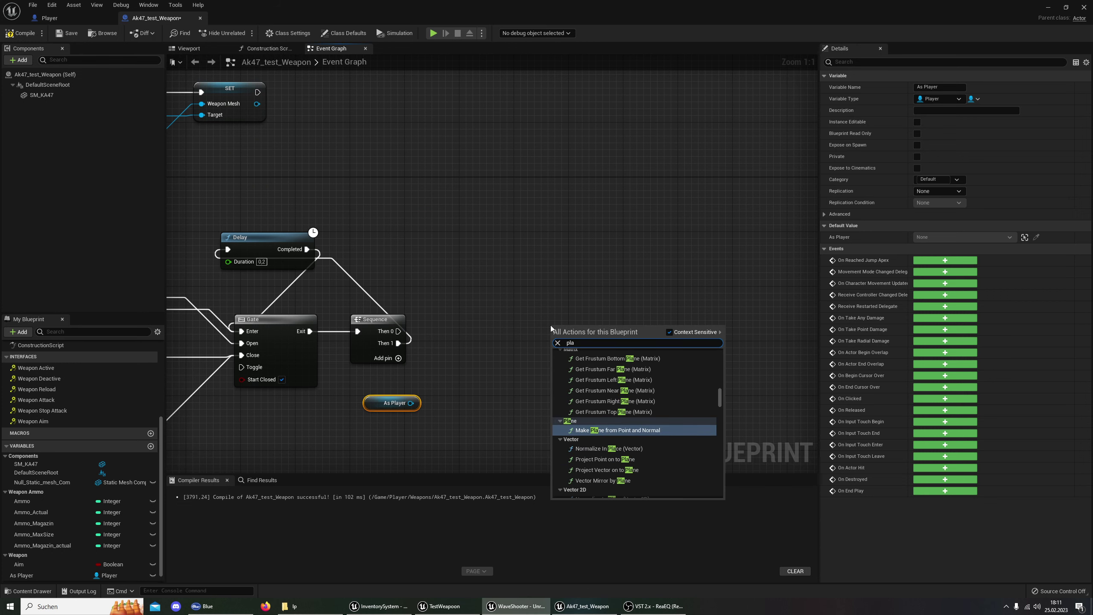
key("BackSpace")
key("BackSpace")
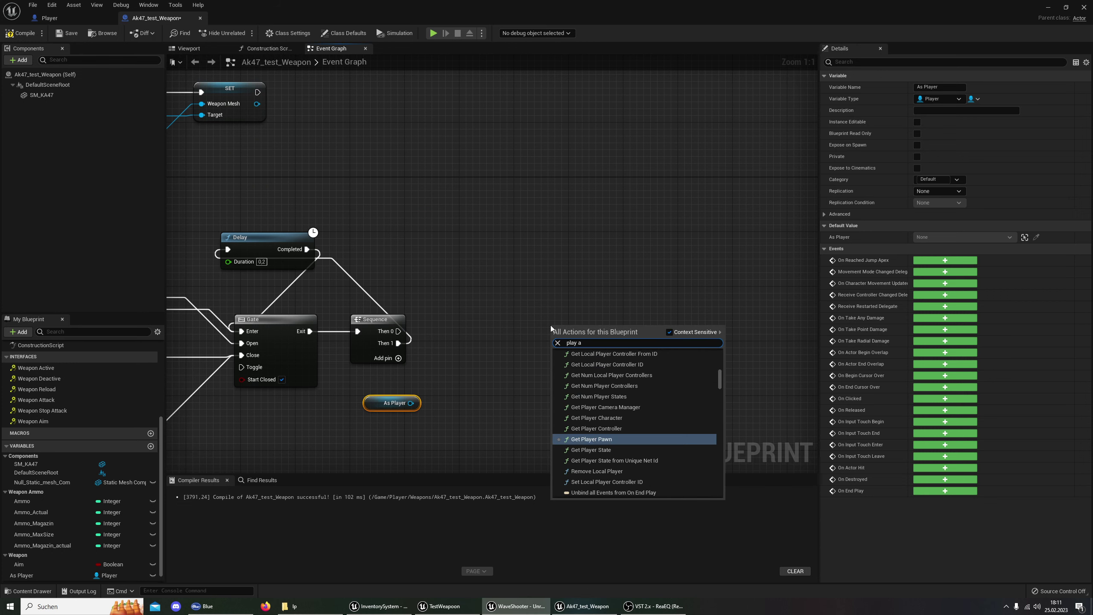
type("nim mo")
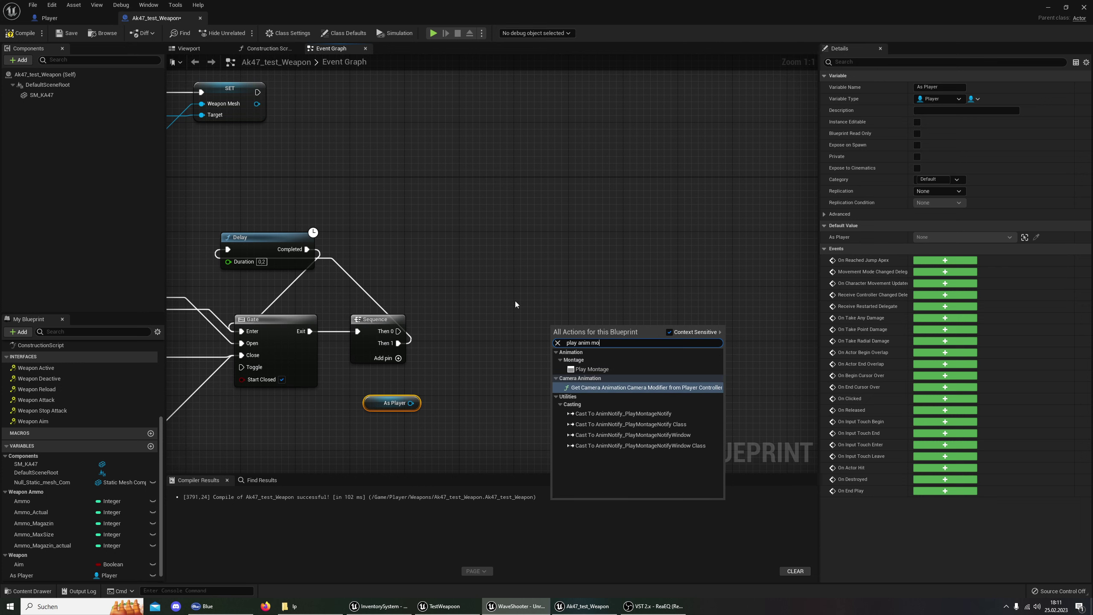
left_click(497, 360)
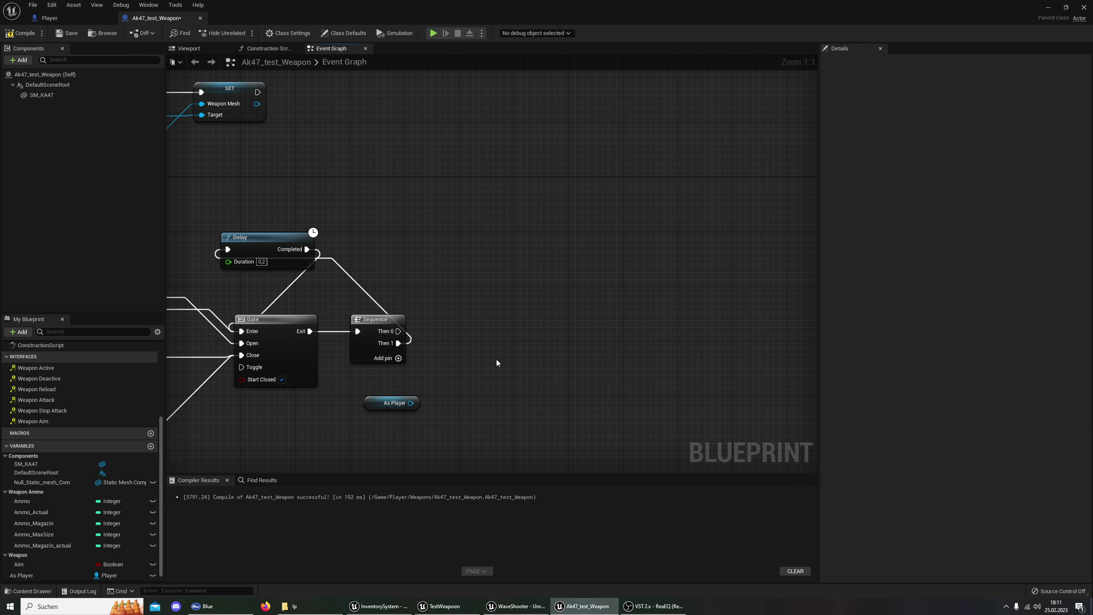
left_click(501, 608)
left_click(583, 606)
left_click_drag(411, 402, 446, 380)
type("play ")
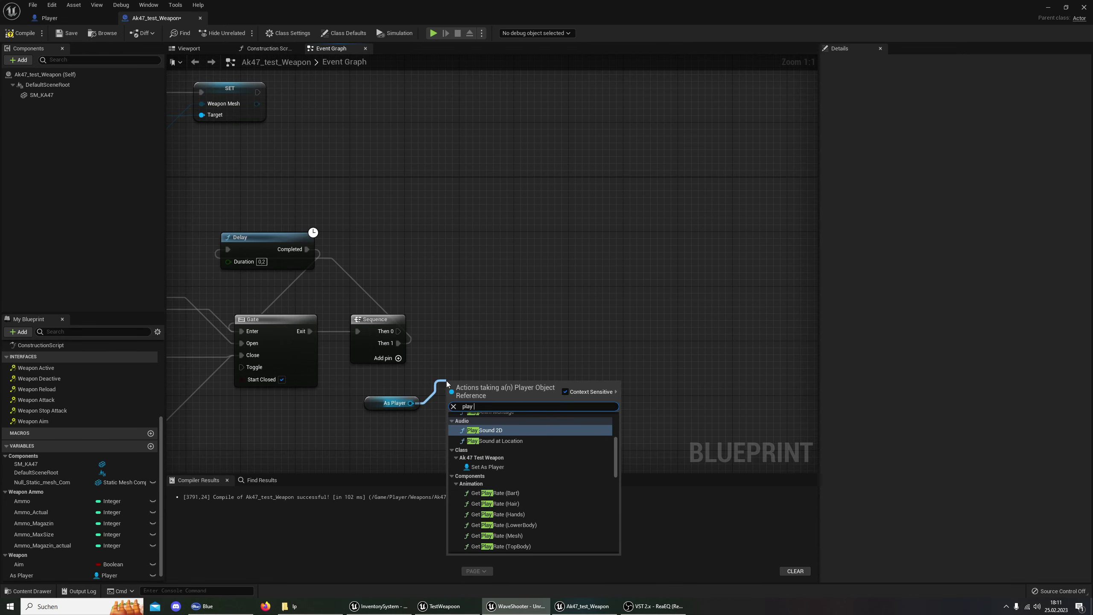
type("anim mon")
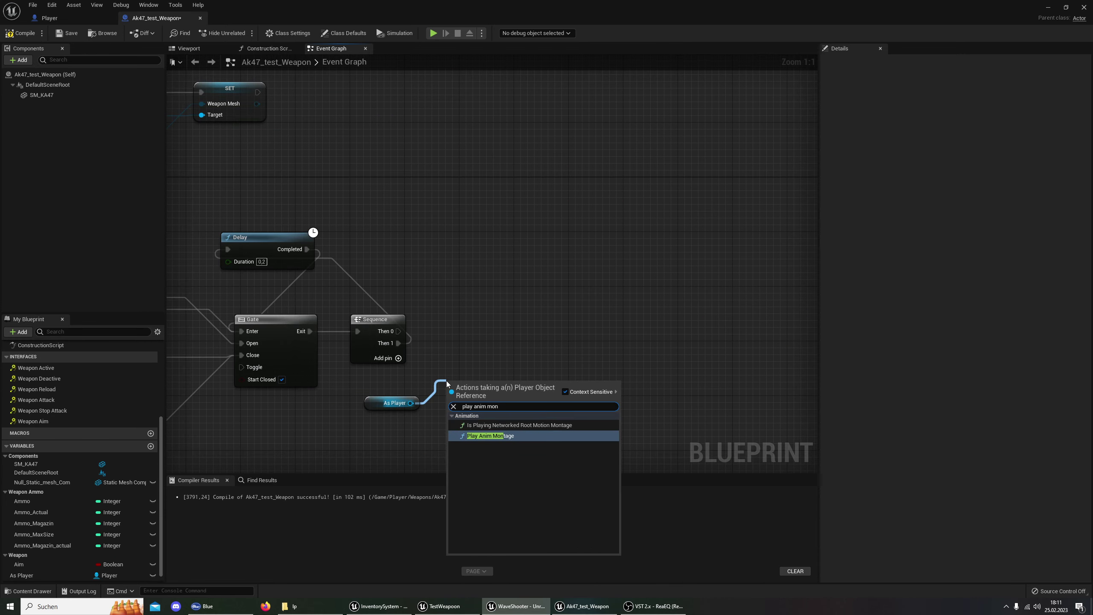
key("Return")
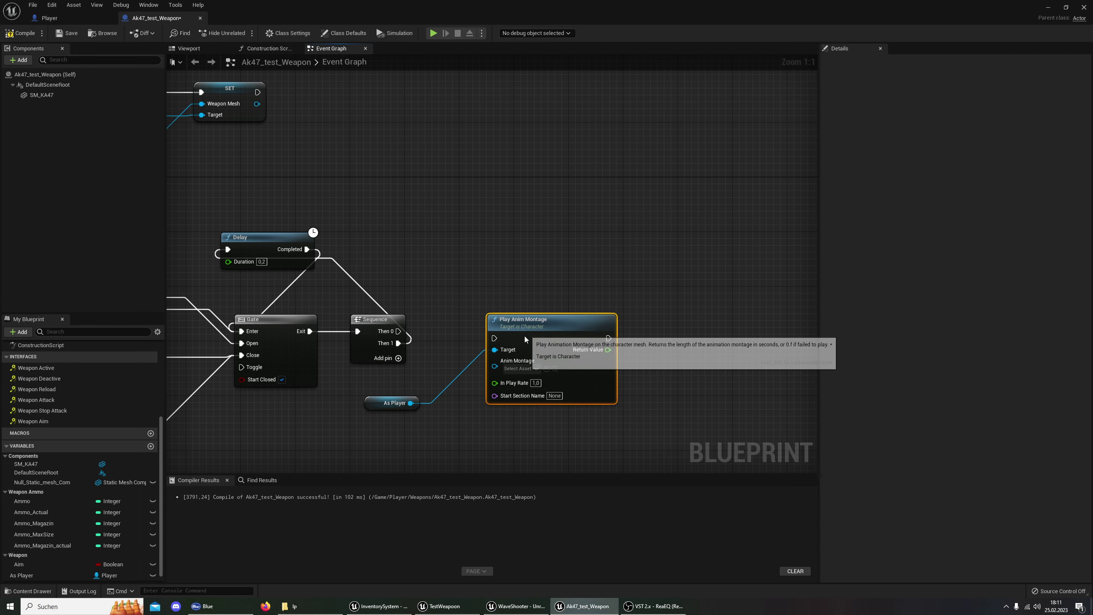
mouse_move(399, 331)
left_mouse_down()
mouse_move(494, 345)
mouse_move(527, 319)
left_mouse_up()
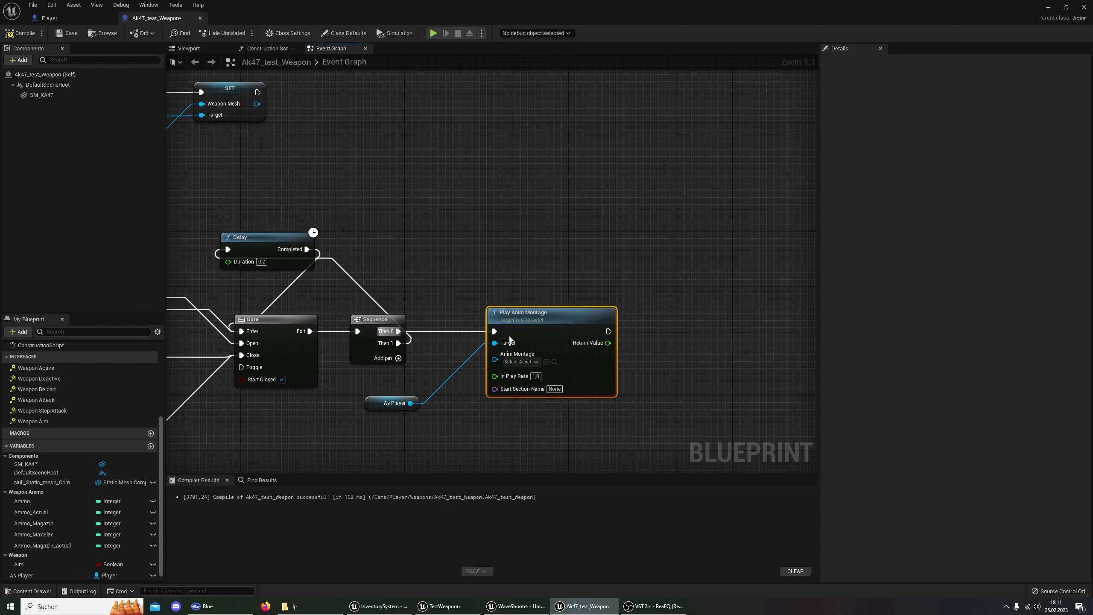
Set the Play Anim Montage node's Anim Montage to the Fire_Rifle ironsights montage and compile.
left_click(28, 591)
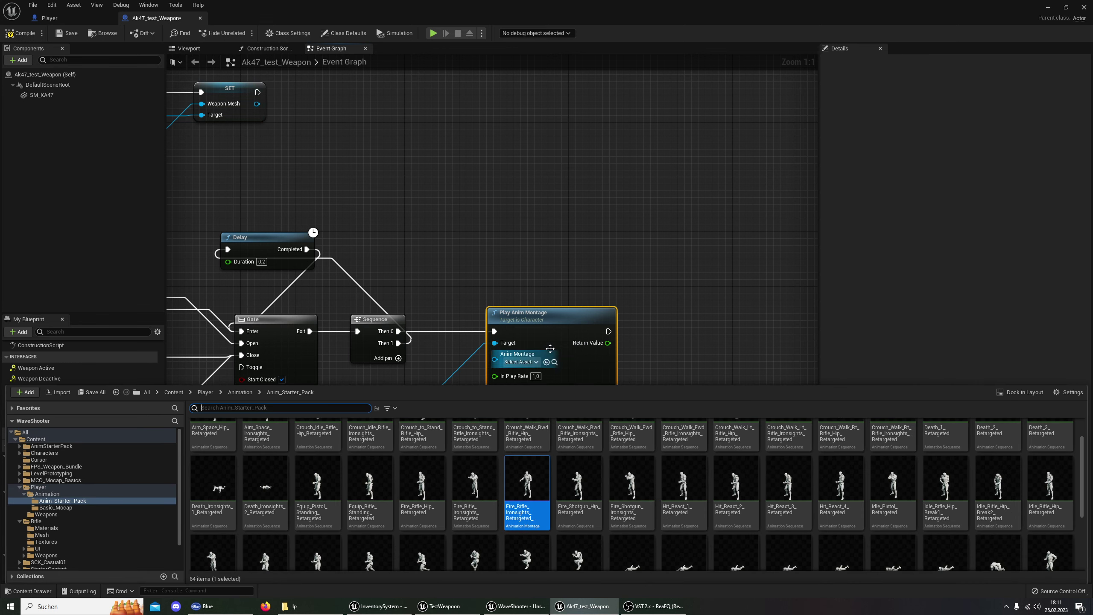
left_click(545, 315)
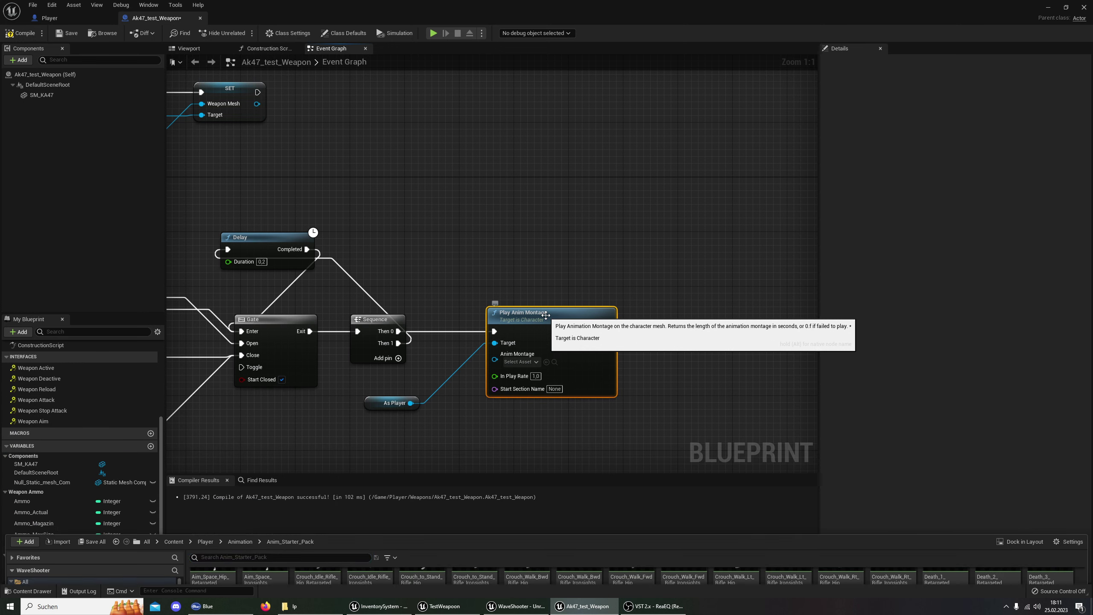
left_click(546, 361)
right_click_drag(690, 350, 555, 352)
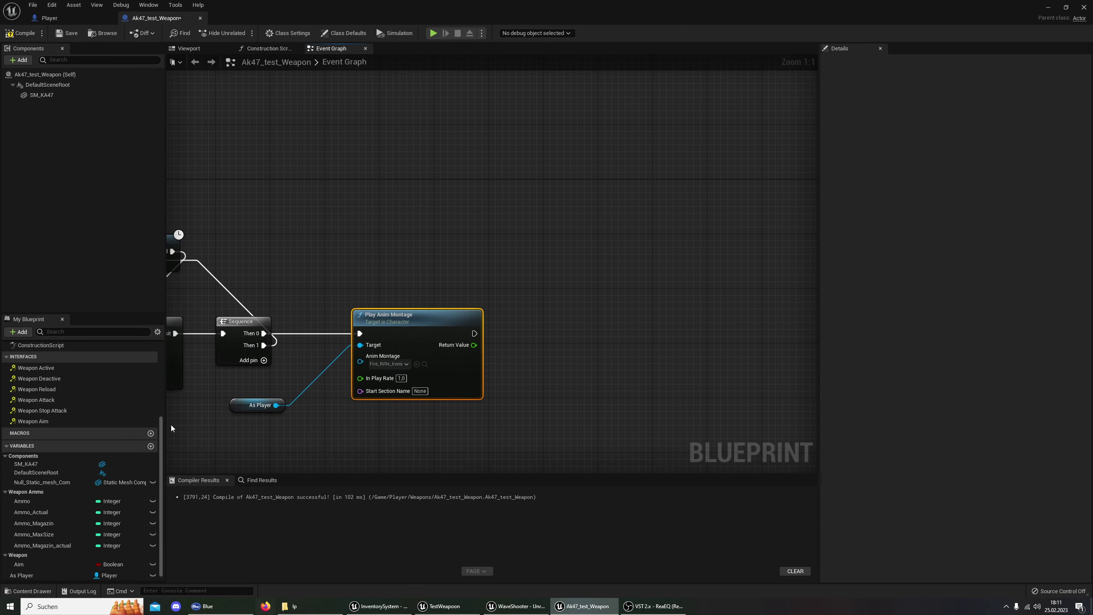
left_click(9, 34)
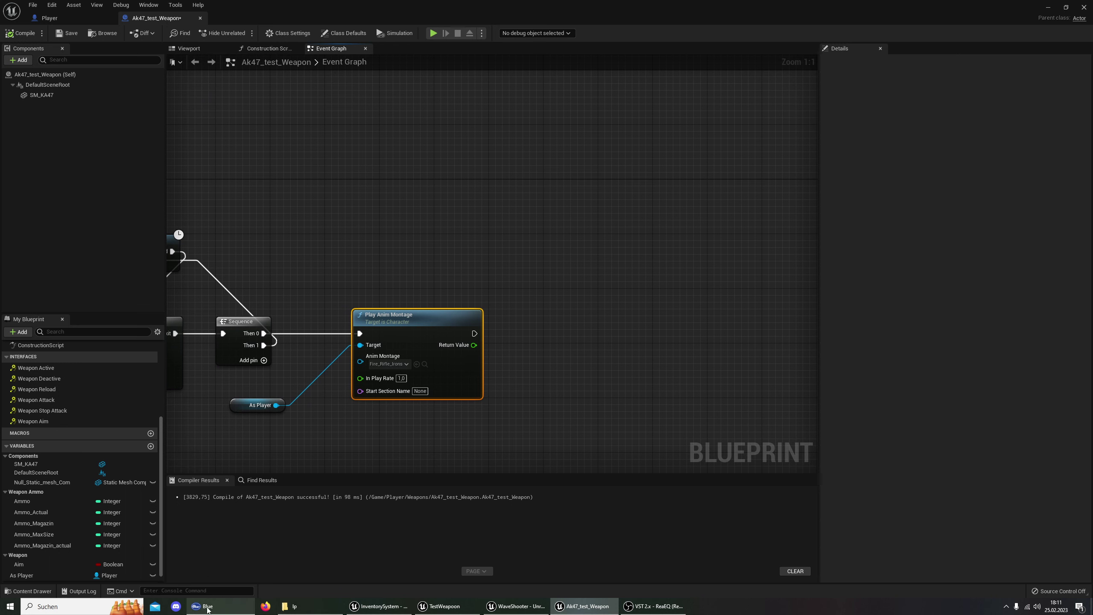
Add a Delay node after Play Anim Montage, matching the TestWeapon blueprint.
left_click(441, 606)
right_click_drag(578, 455, 195, 462)
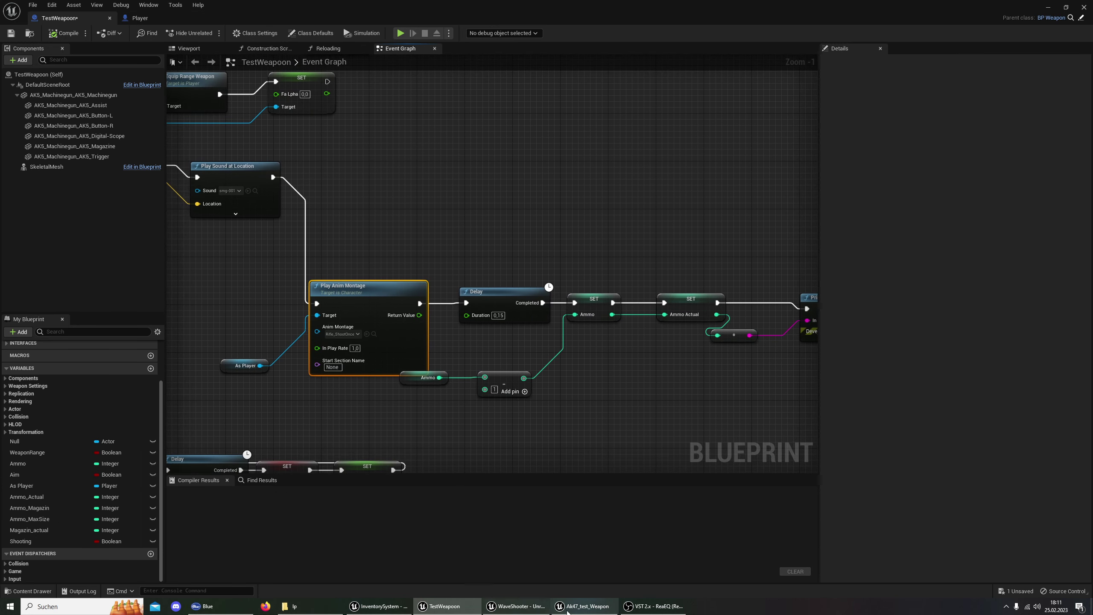
left_click(583, 606)
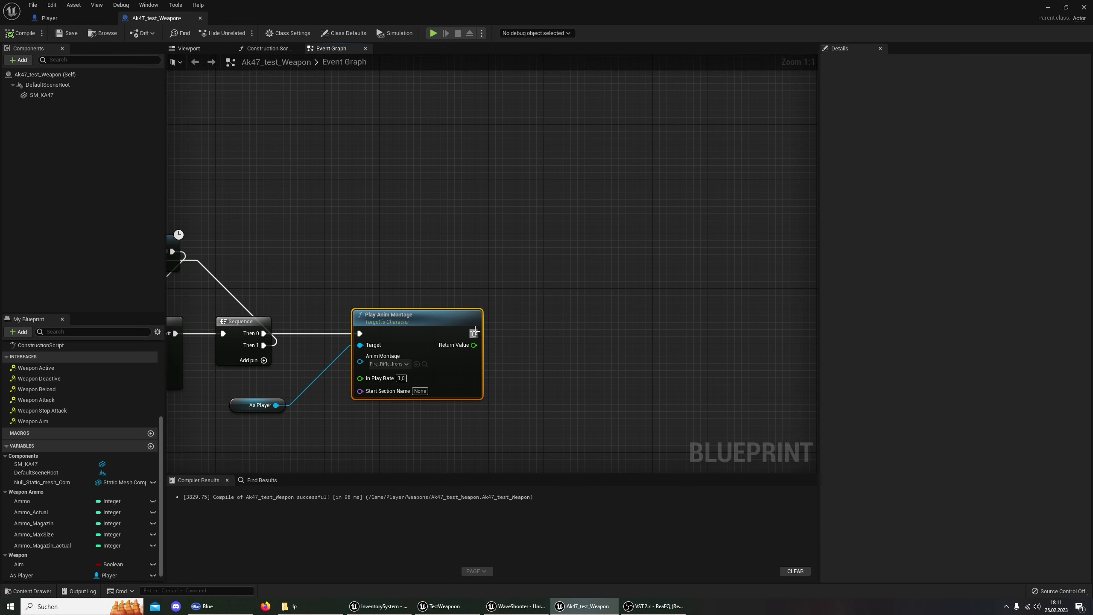
left_click_drag(474, 334, 530, 335)
type("delay")
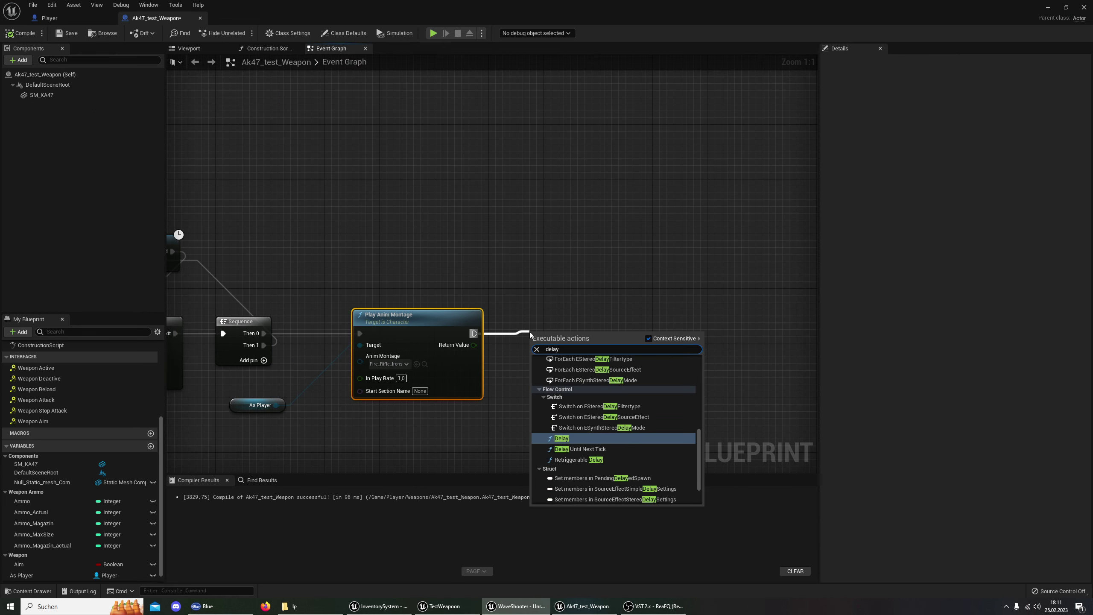
left_click(562, 438)
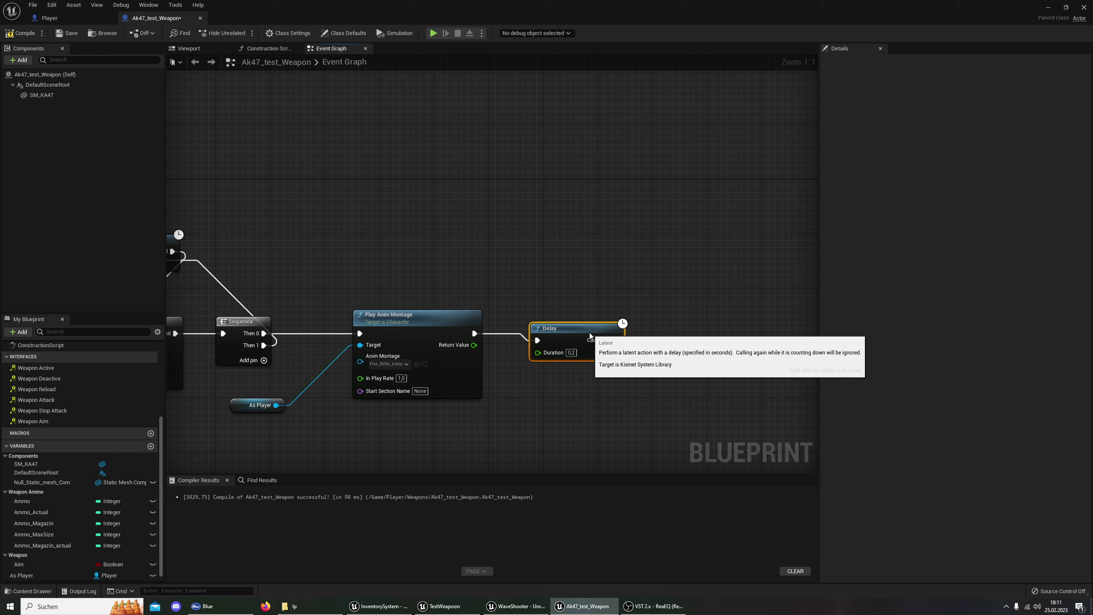
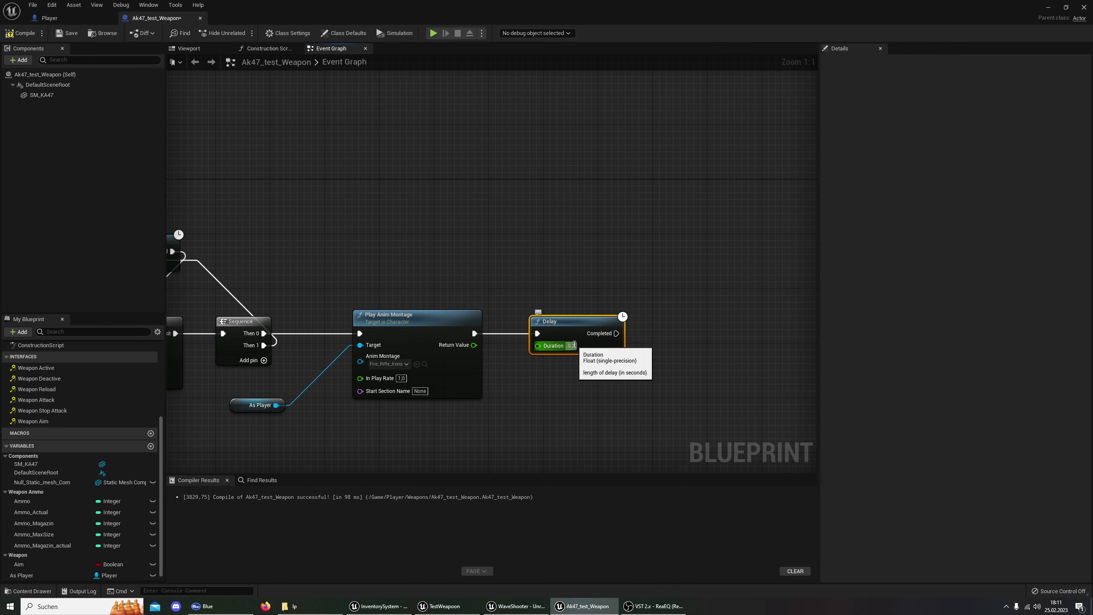
Move As Player up-left and Delay further right to make room around Play Anim Montage.
left_click(517, 414)
right_click_drag(508, 324, 316, 236)
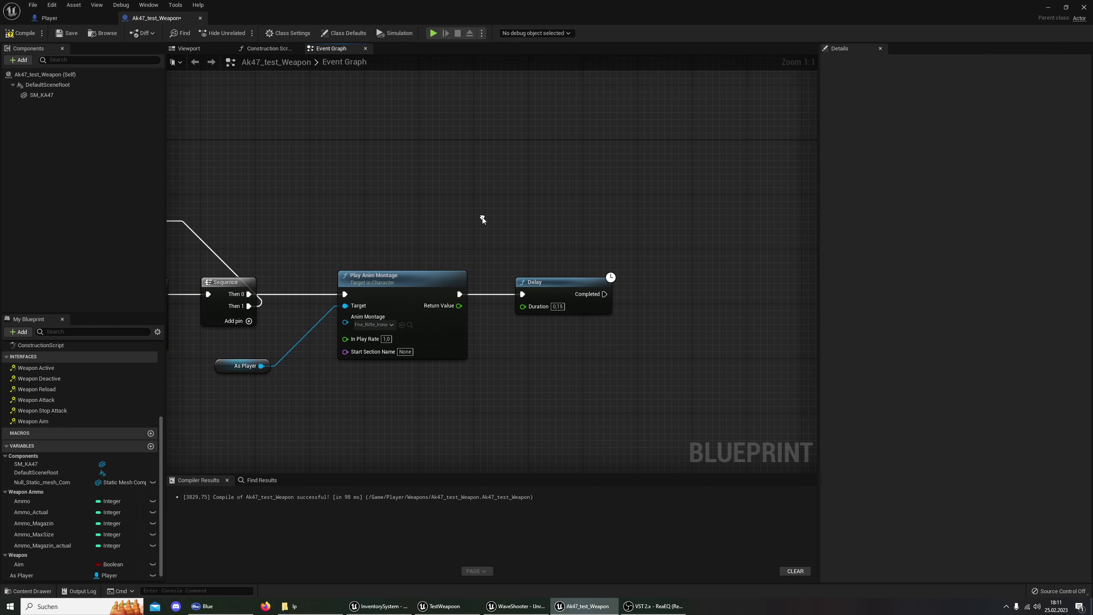
right_click_drag(477, 304, 247, 297)
left_click_drag(220, 368, 207, 347)
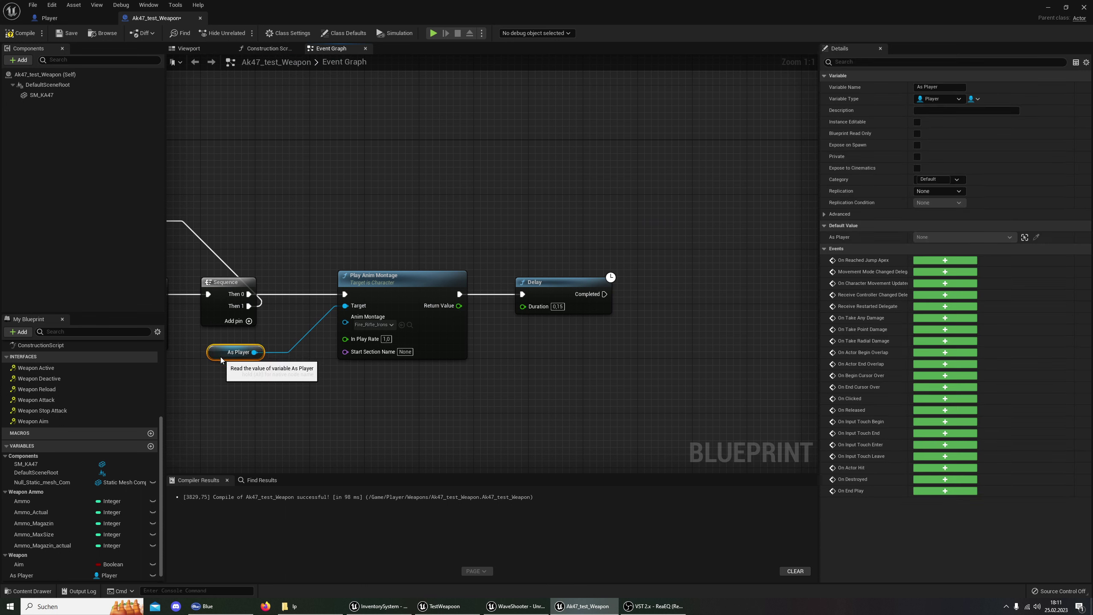
left_click_drag(518, 298, 599, 297)
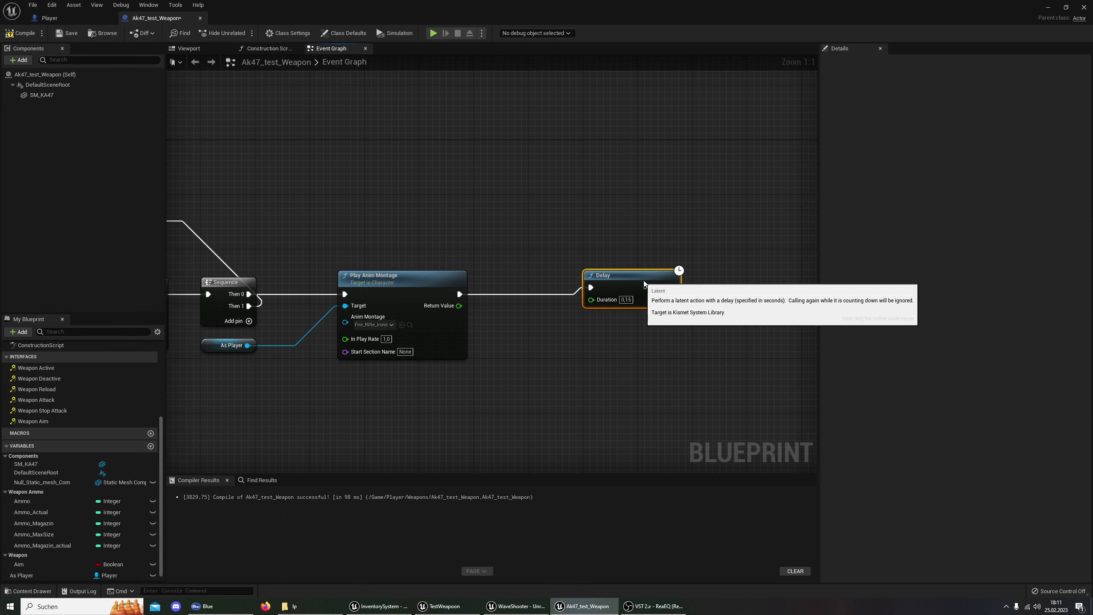
right_click_drag(582, 286, 513, 335)
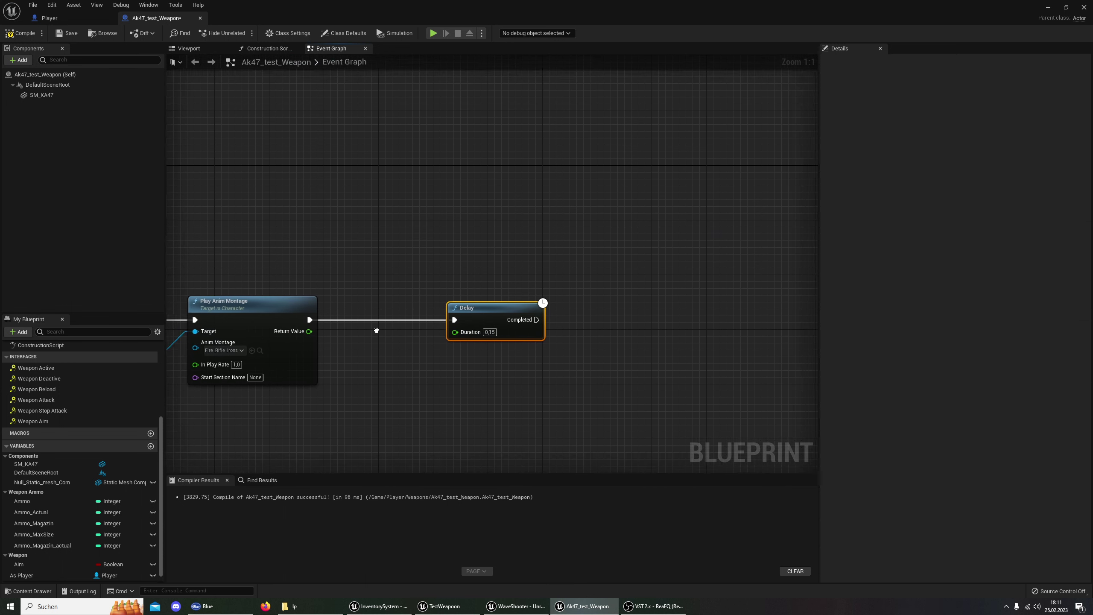
left_click_drag(437, 302, 527, 302)
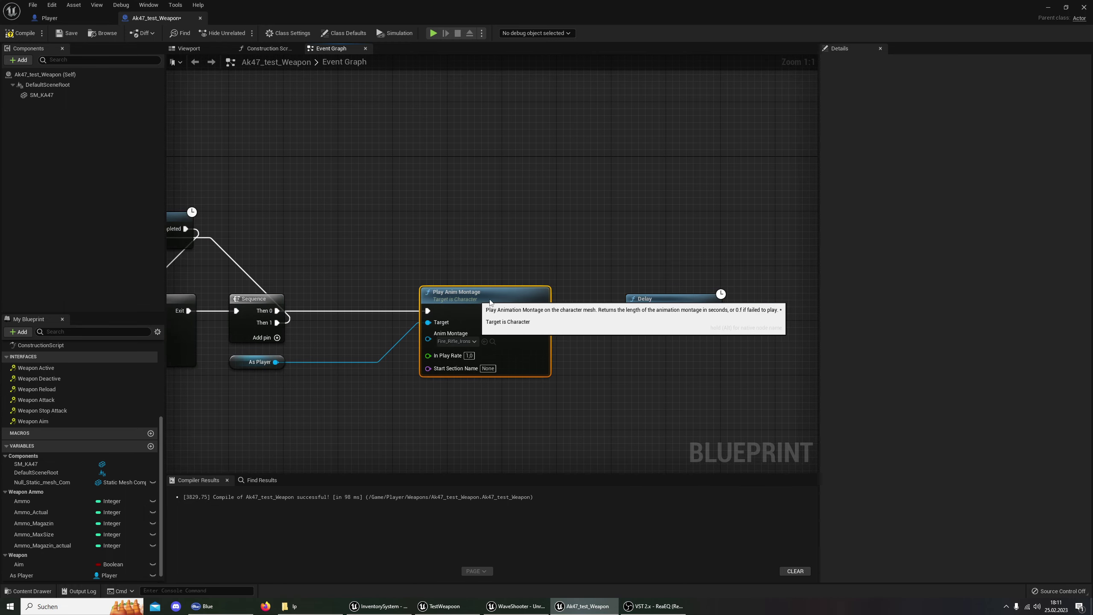
Pan along the chain from Gate and Sequence to the Weapon Aim and Attack events.
right_click_drag(598, 307, 461, 304)
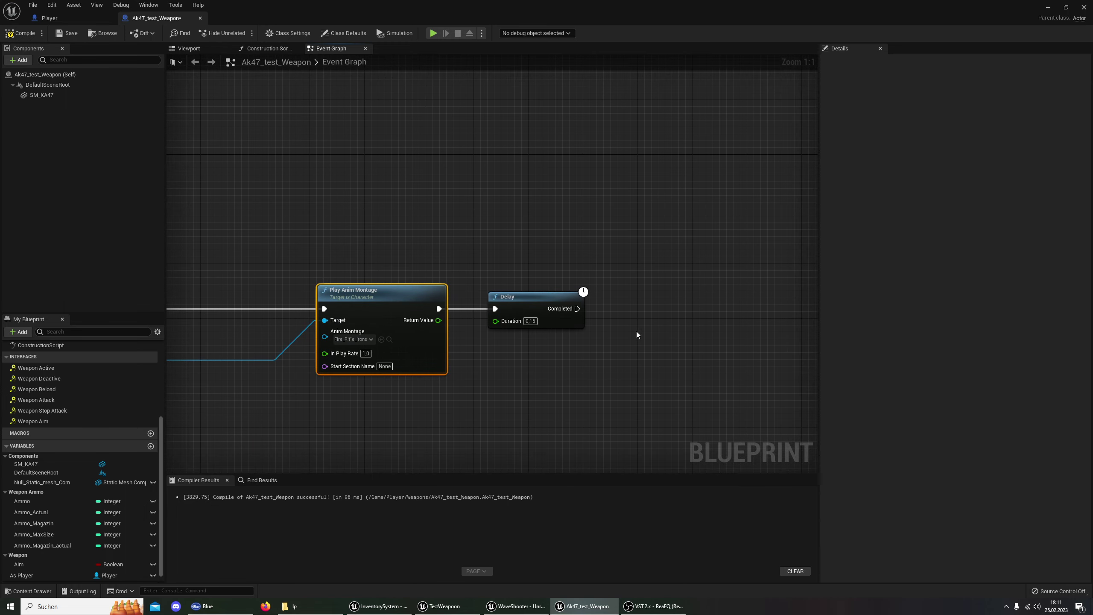
right_click_drag(637, 335, 739, 297)
right_click_drag(652, 266, 578, 328)
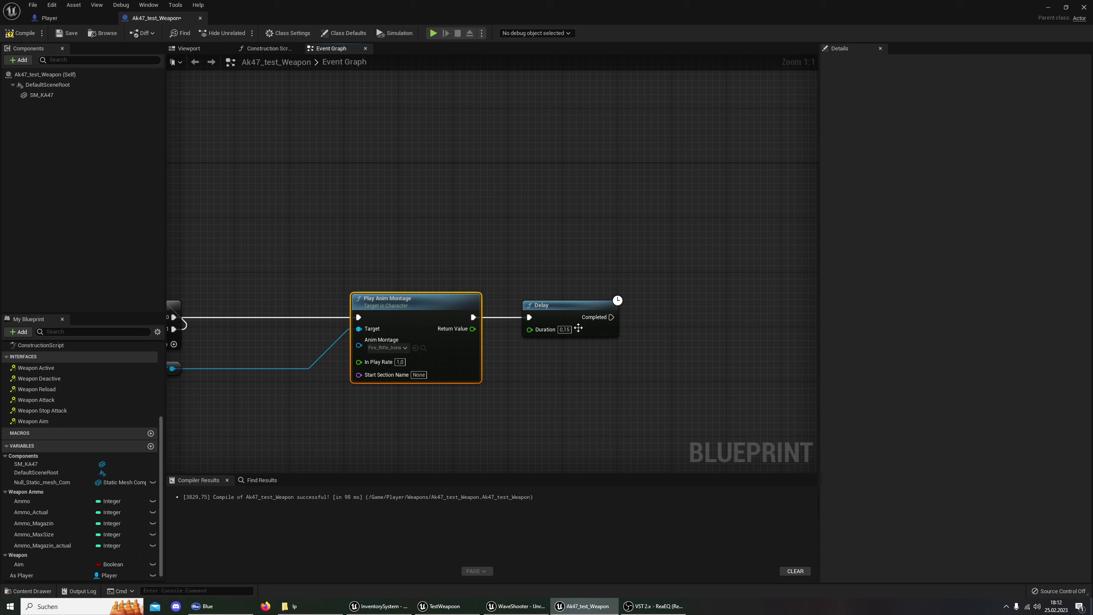
mouse_move(332, 340)
right_mouse_down()
mouse_move(437, 337)
mouse_move(409, 341)
right_mouse_up()
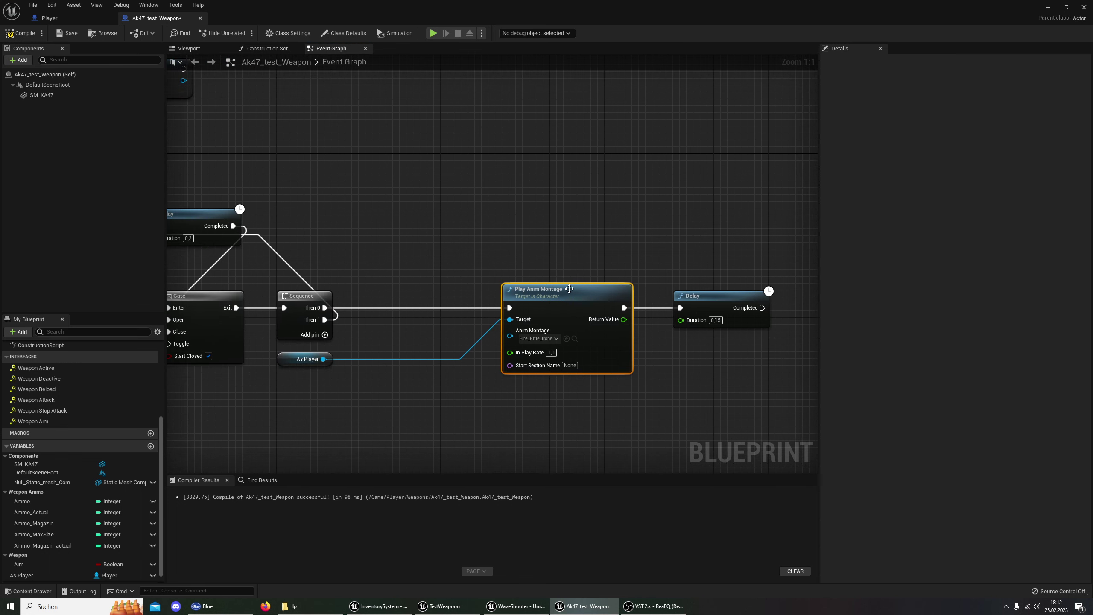
right_click_drag(543, 289, 813, 288)
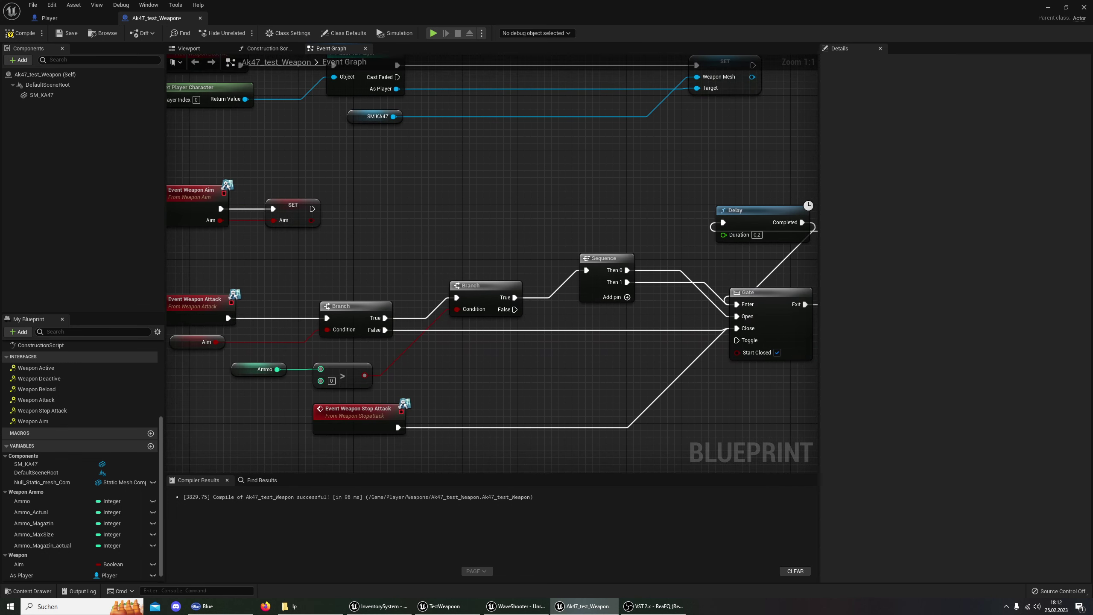
right_click_drag(731, 286, 482, 285)
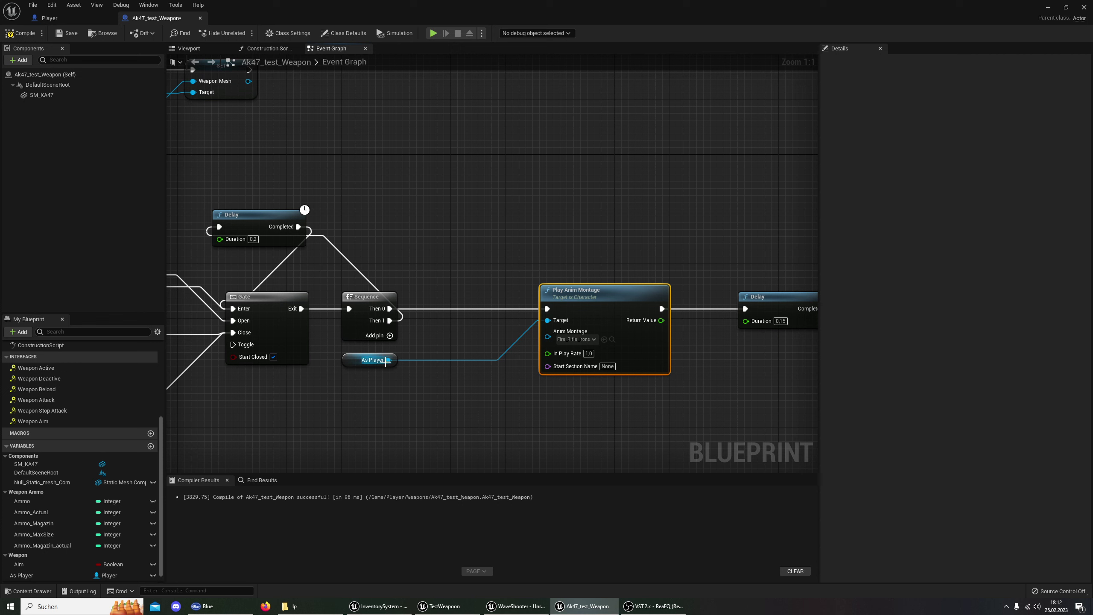
Add a SET Upperbody node on As Player and wire it into Play Anim Montage.
left_click_drag(387, 359, 444, 335)
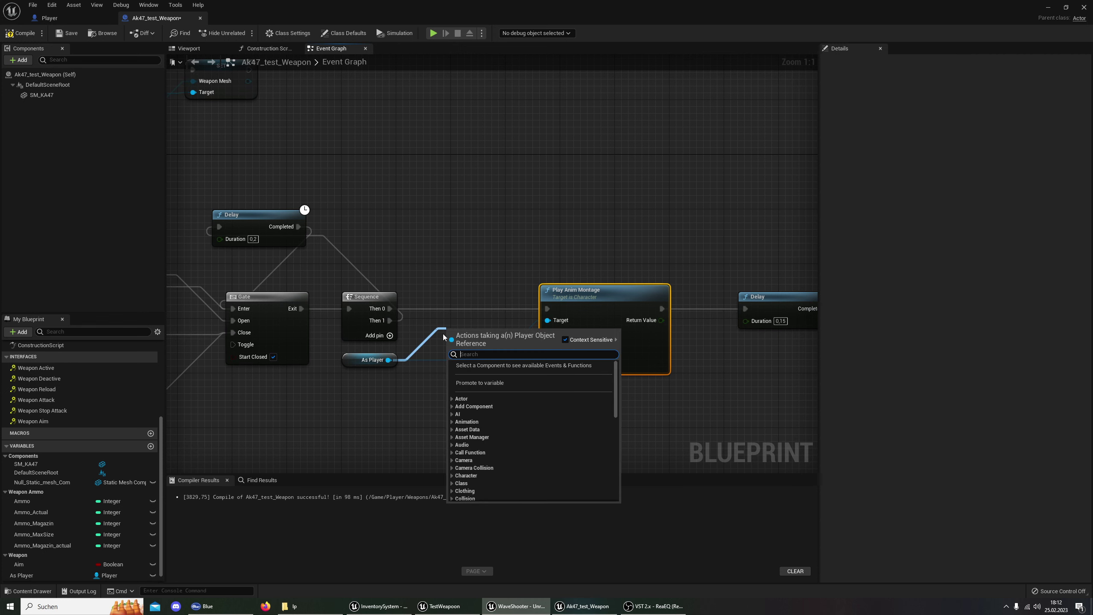
type("upp")
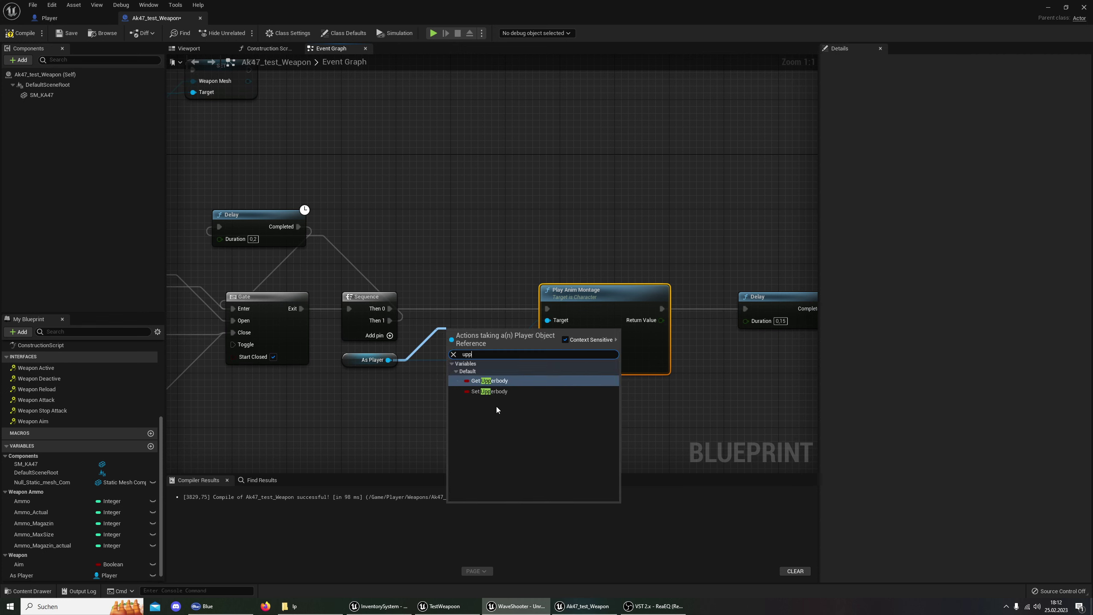
left_click(489, 391)
left_click_drag(475, 323, 473, 305)
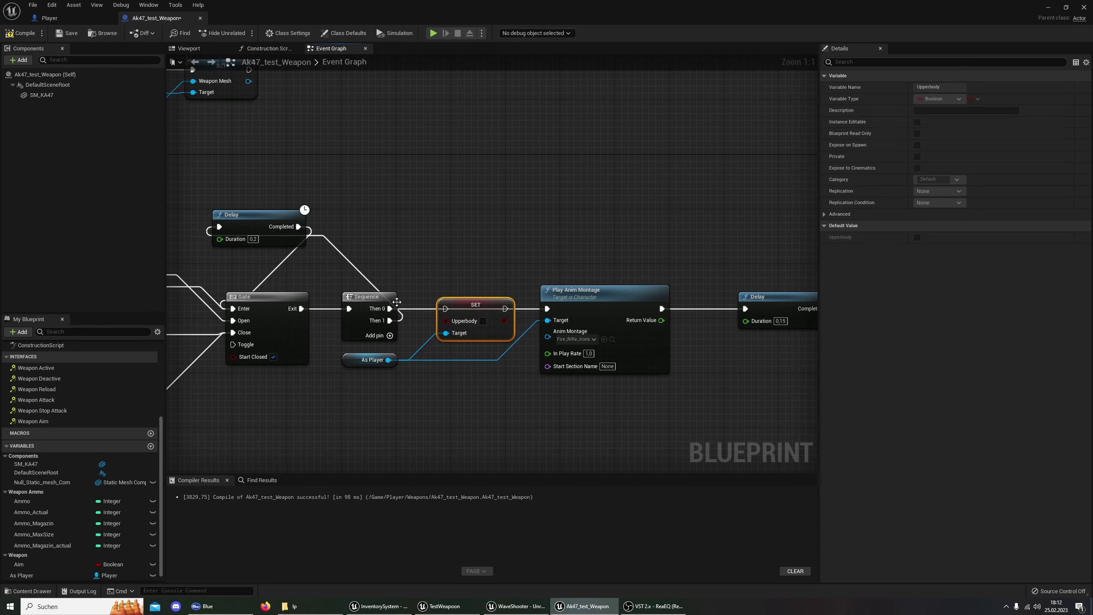
left_click_drag(389, 309, 547, 309)
Compare with TestWeapoon's montage and Delay chain, then return to Ak47_test_Weapon.
right_click_drag(630, 451, 382, 442)
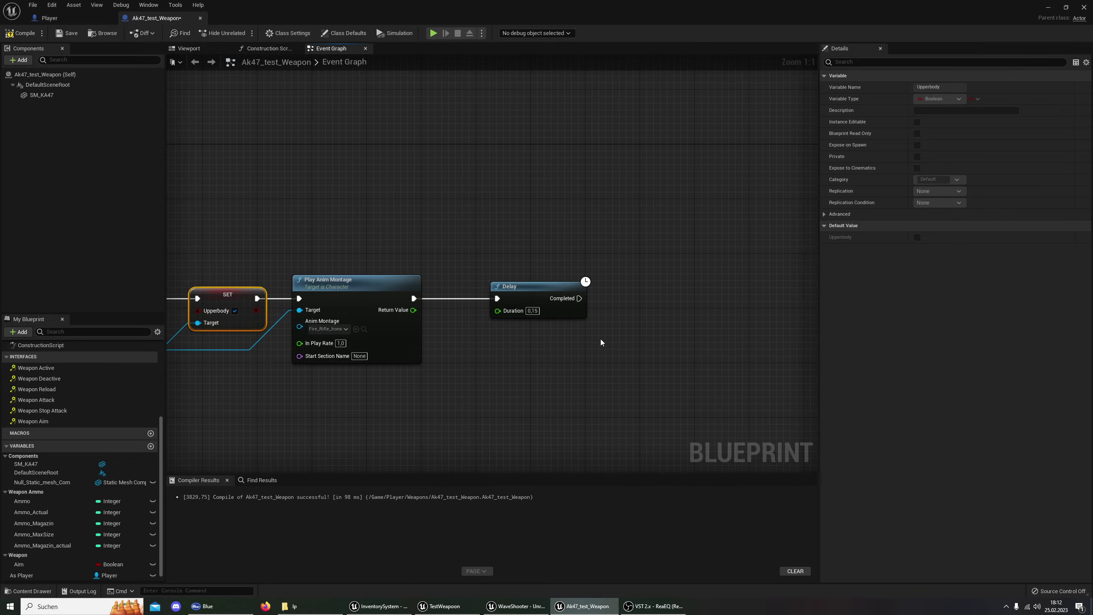
left_click(461, 610)
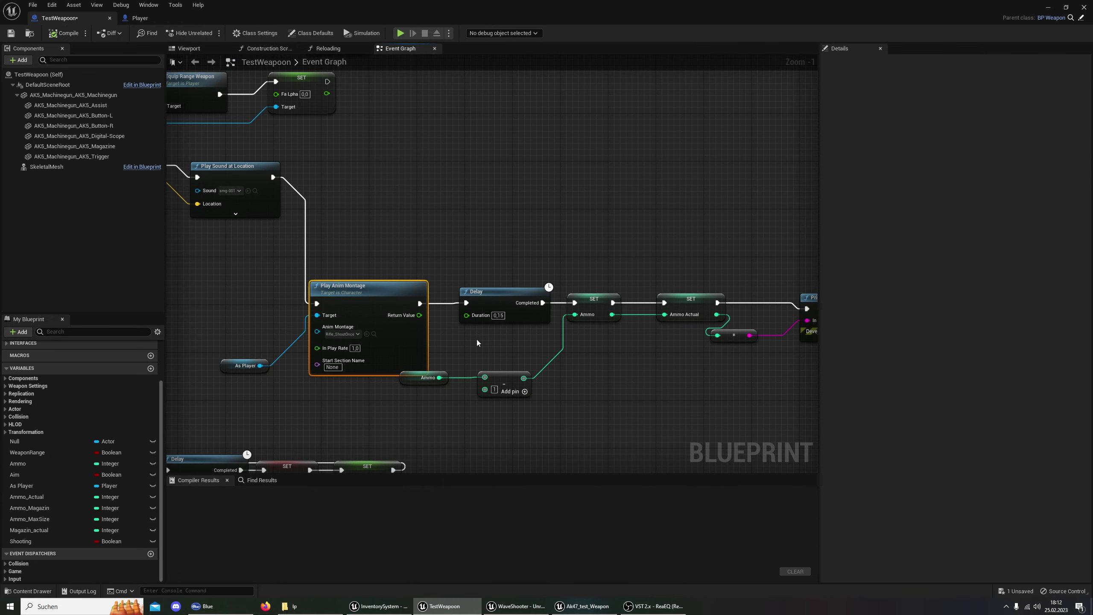
right_click_drag(518, 450, 474, 427)
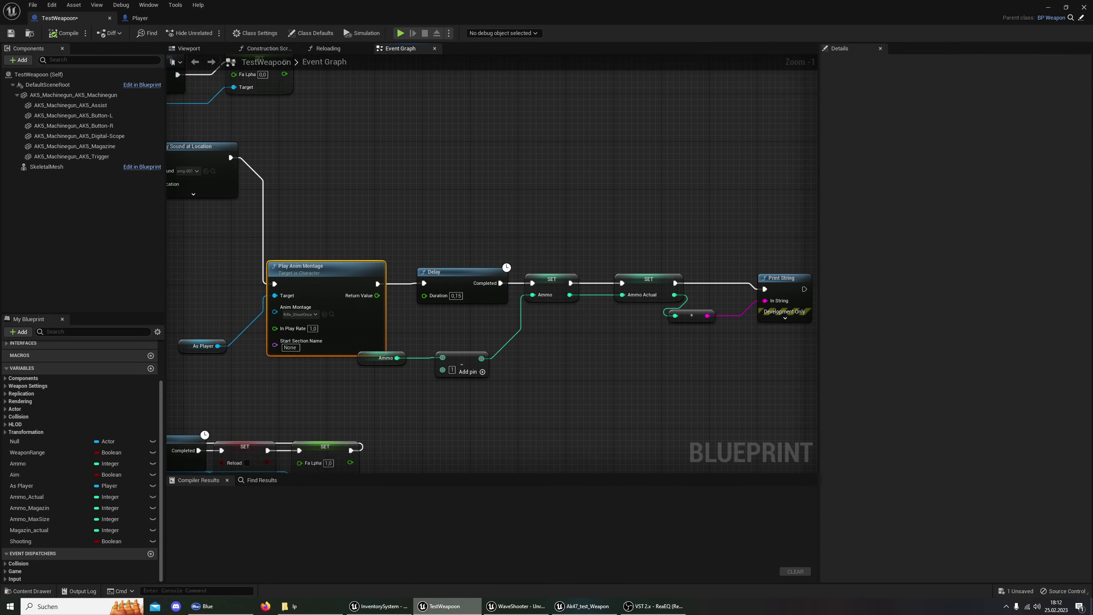
mouse_move(570, 612)
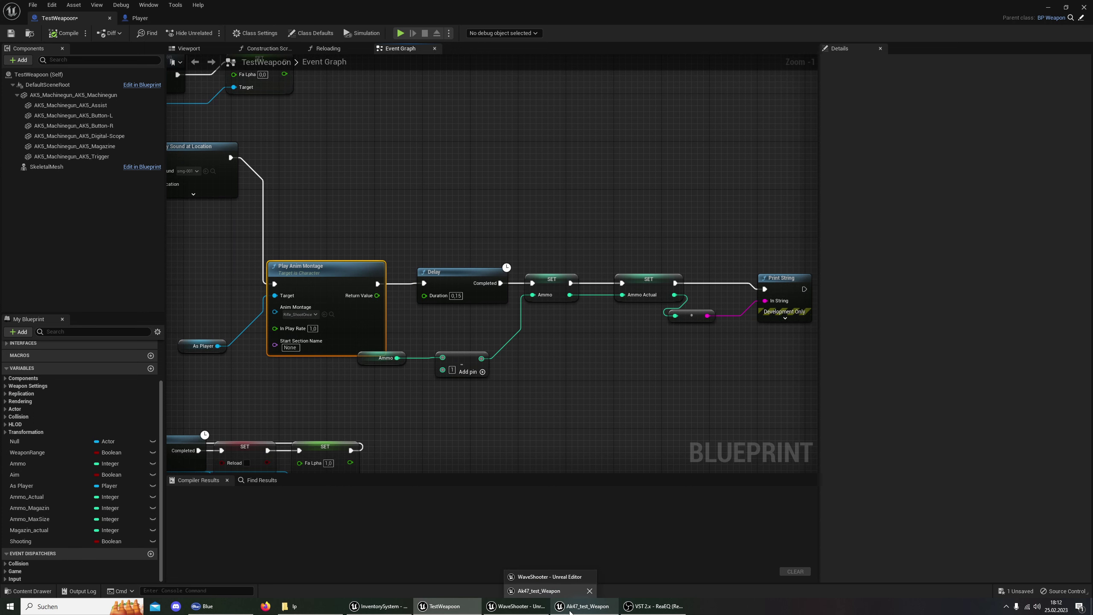
left_click(570, 612)
Duplicate SET Upperbody and wire the copy after Delay's Completed to reset Upperbody to false.
left_click(522, 309)
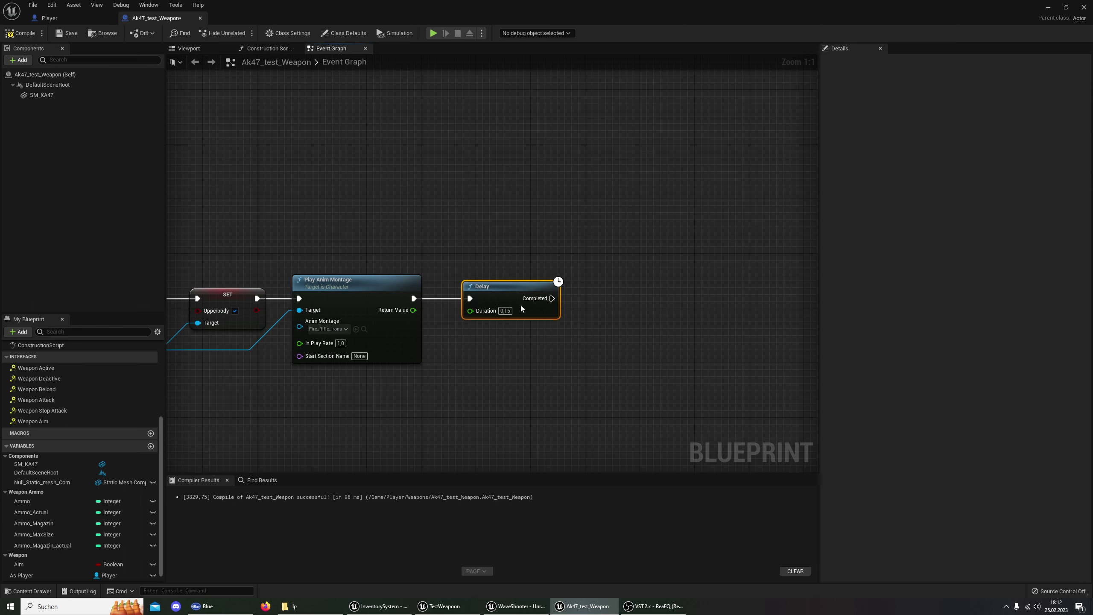
left_click(233, 303)
key("ctrl+c")
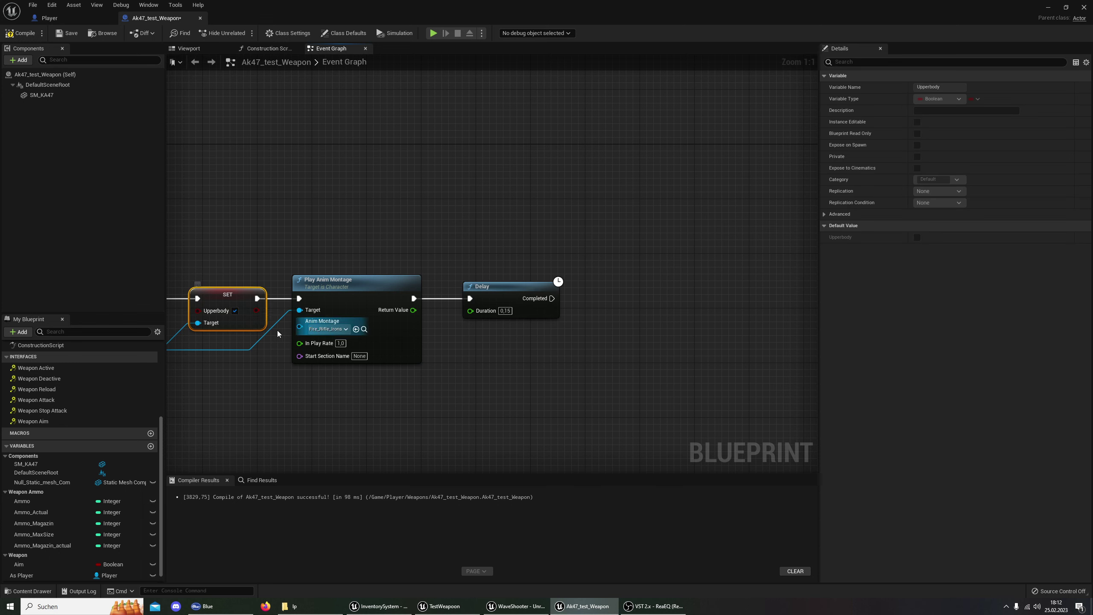
key("ctrl+v")
left_click_drag(366, 376, 640, 325)
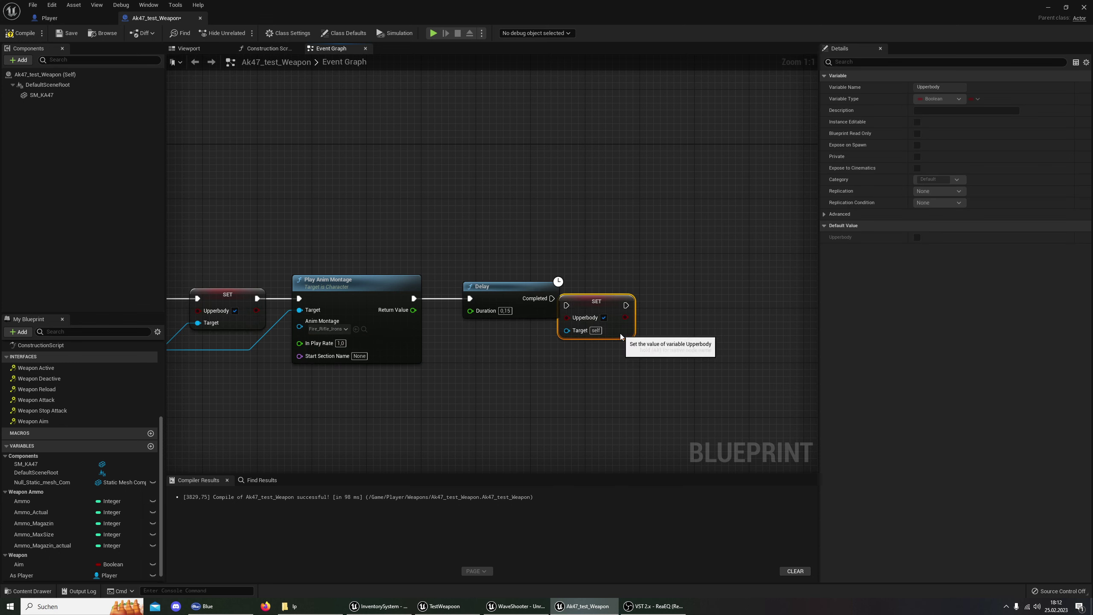
left_click_drag(552, 298, 587, 298)
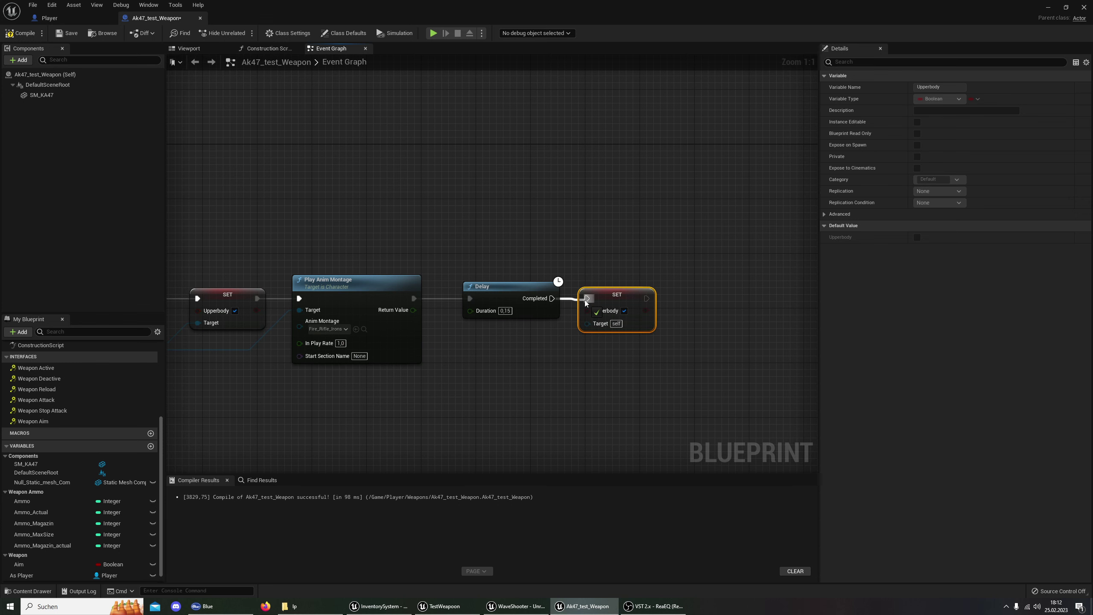
Connect As Player to the new SET node's Target and align it with Delay.
right_click_drag(478, 347, 566, 342)
left_click_drag(229, 344, 619, 330)
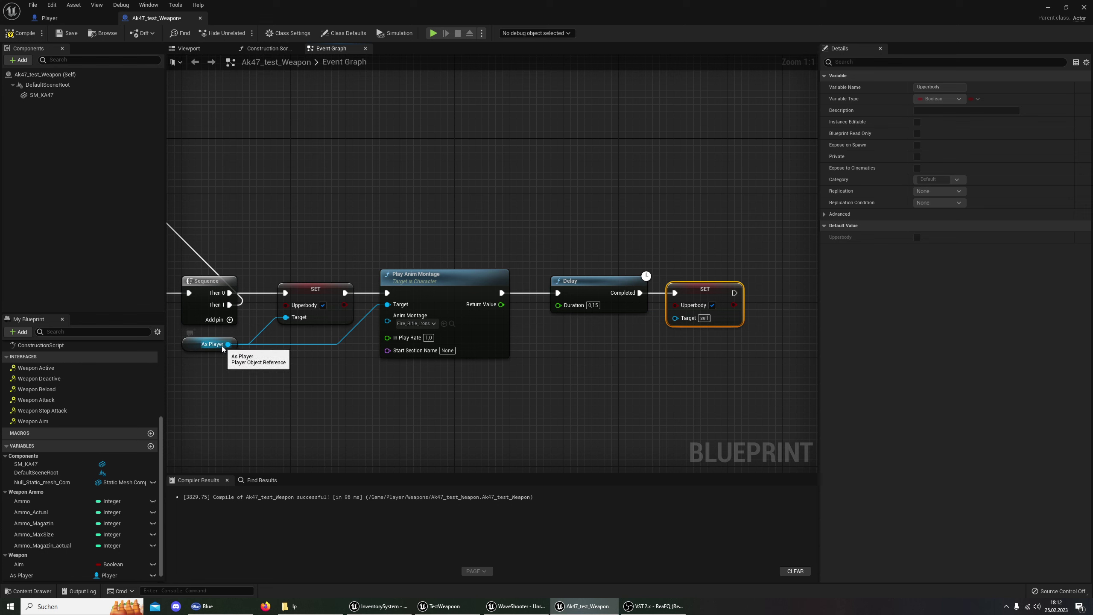
left_click_drag(228, 344, 673, 321)
left_click_drag(479, 291, 505, 270)
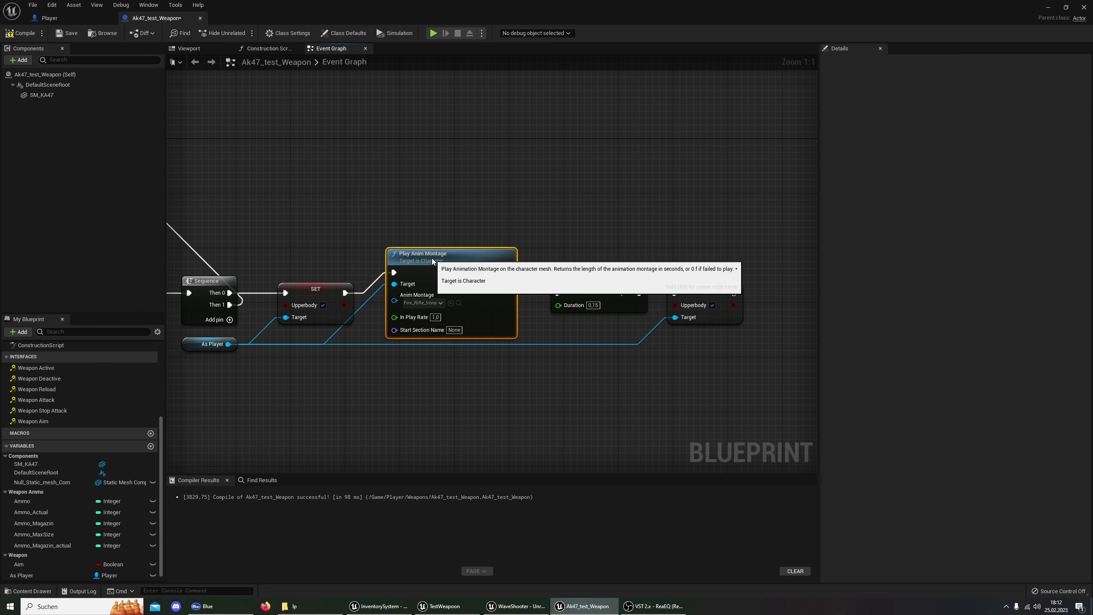
left_click_drag(620, 280, 626, 260)
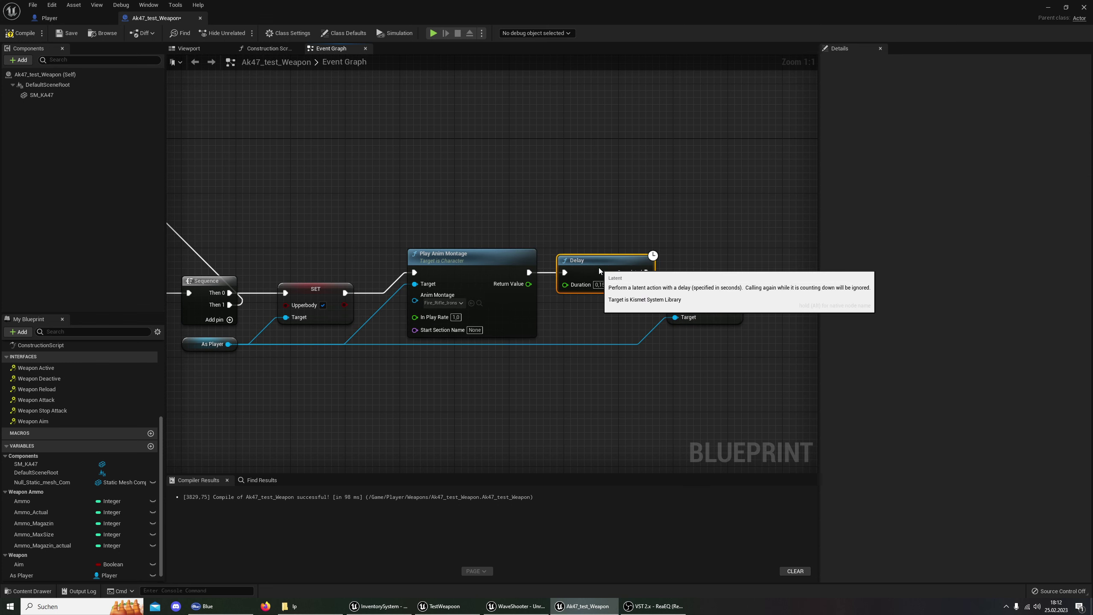
left_click_drag(713, 290, 740, 277)
key("q")
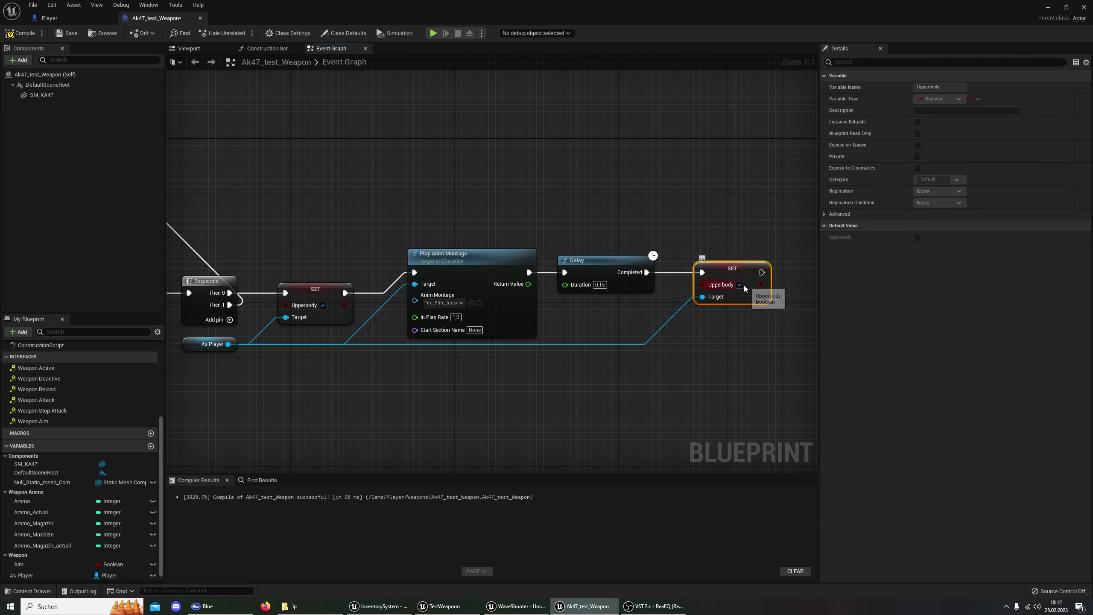
Compile Ak47_test_Weapon, review the Delay and SET nodes, and bring up TestWeapoon.
left_click(14, 37)
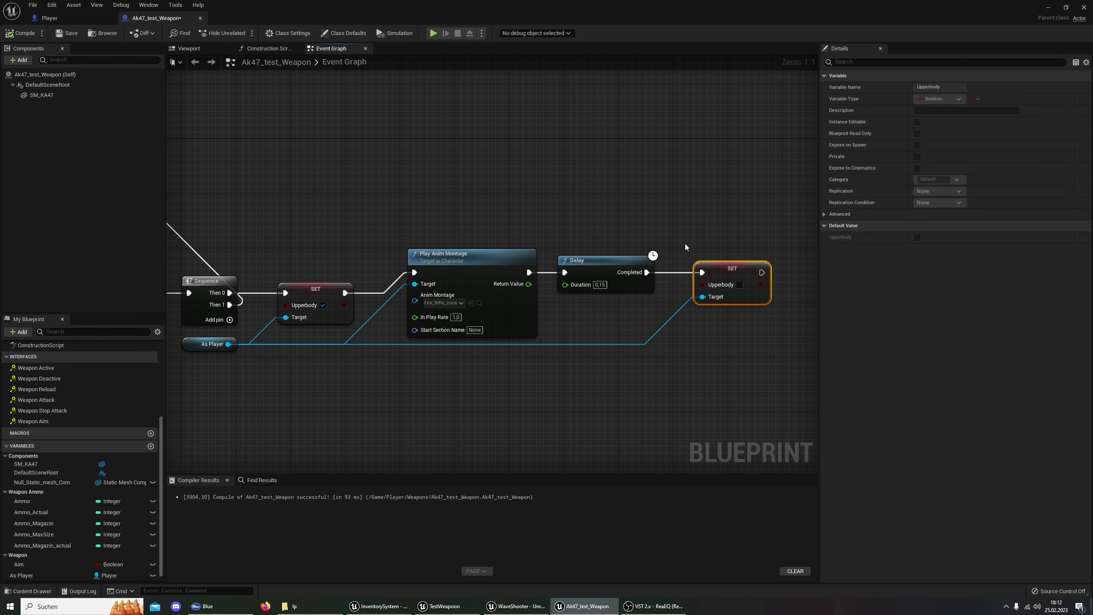
right_click_drag(782, 471, 578, 483)
left_click_drag(375, 272, 386, 272)
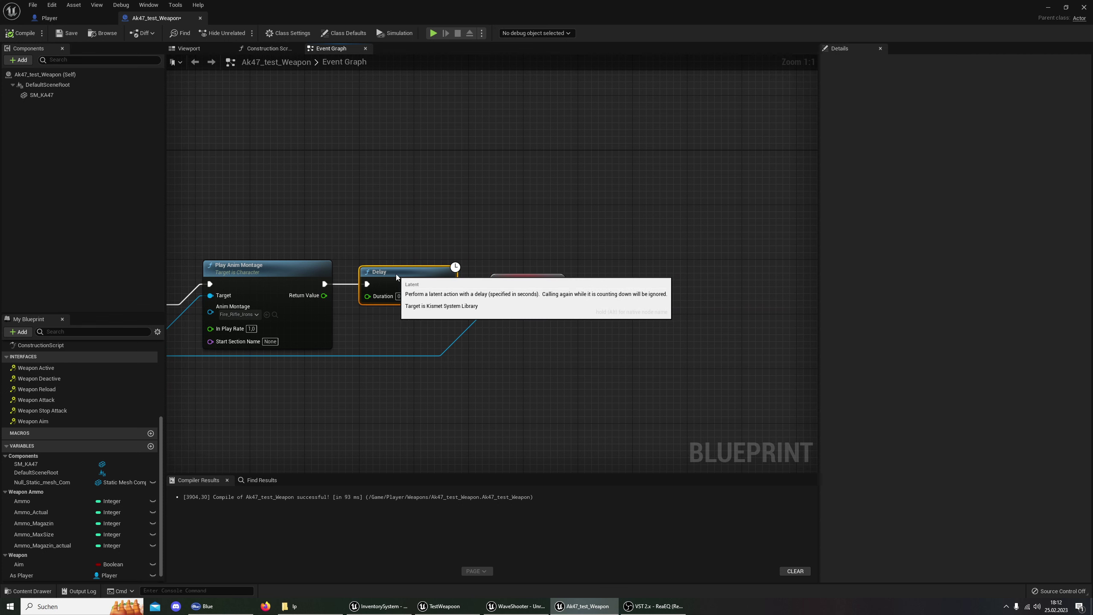
right_click_drag(551, 257, 427, 256)
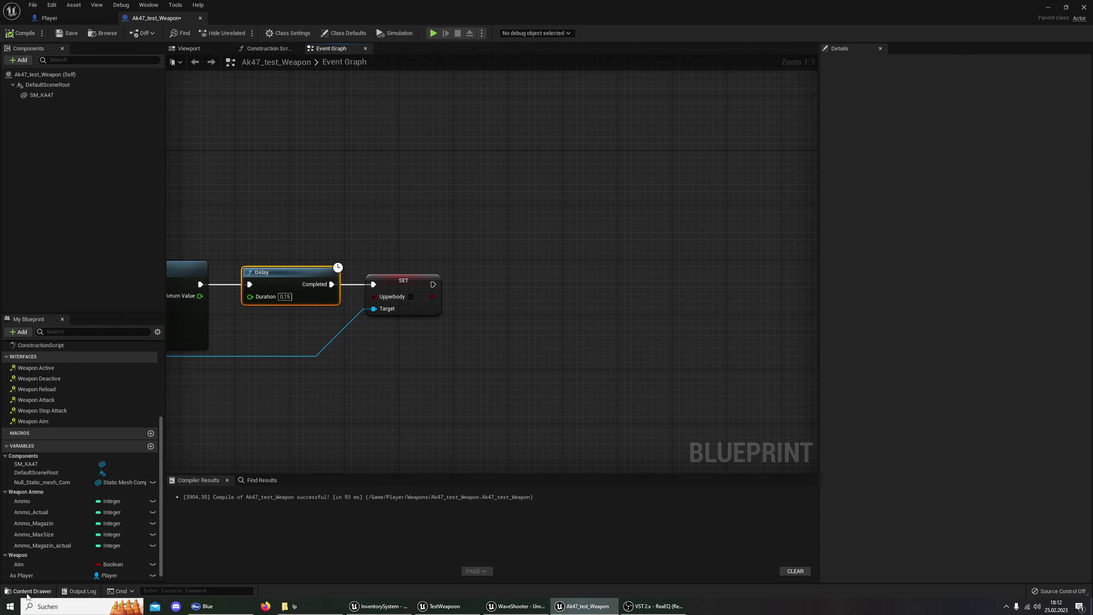
left_click(27, 594)
left_click(27, 594)
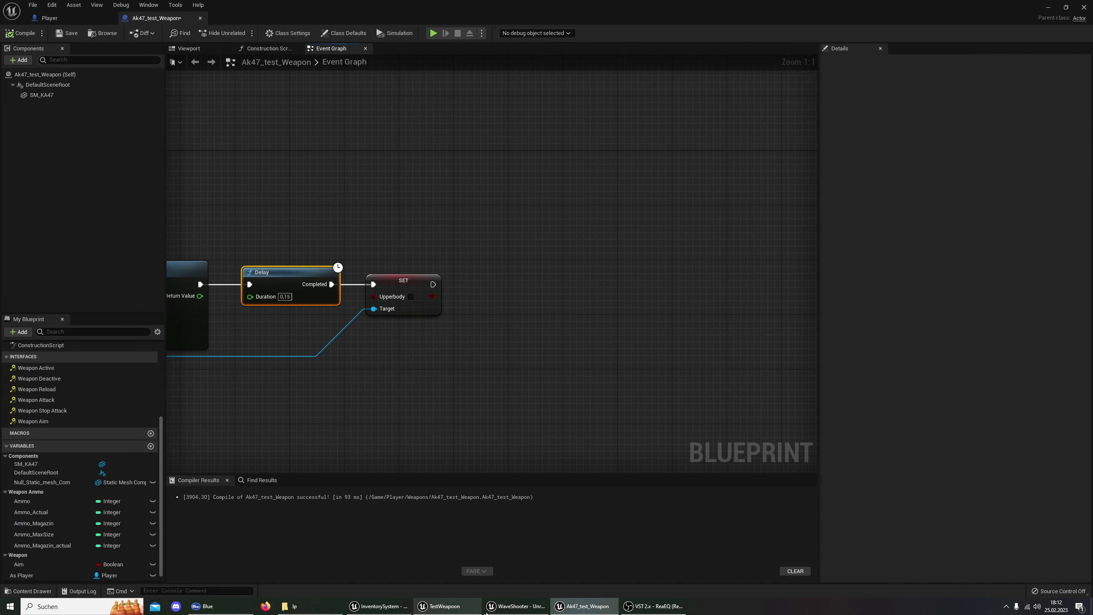
left_click(444, 605)
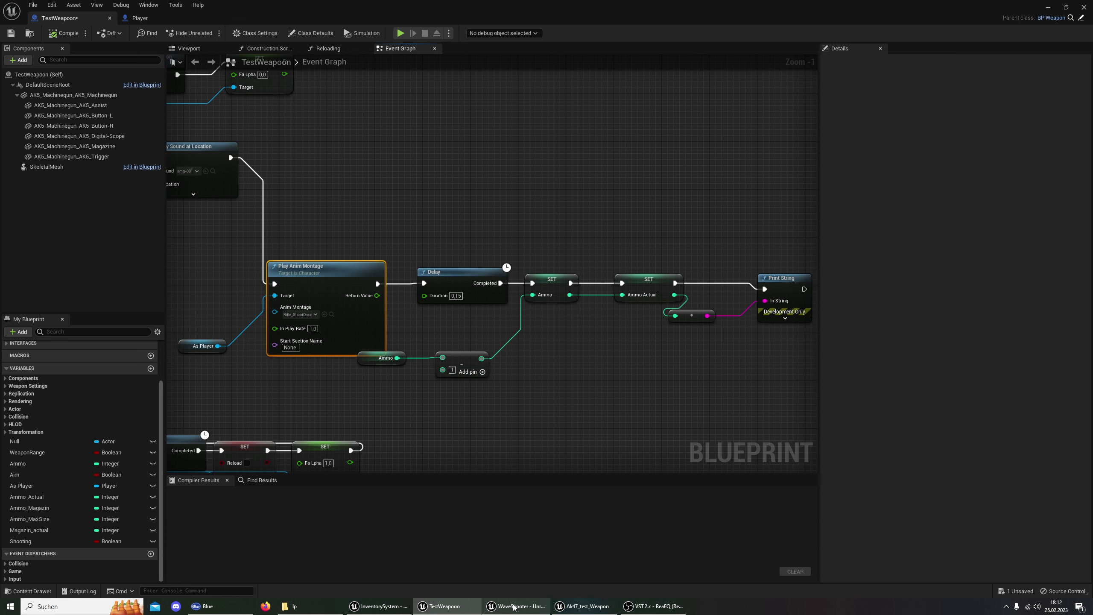
Add a SET Ammo node after the Upperbody reset, fed by an integer Add (+) node.
left_click(584, 606)
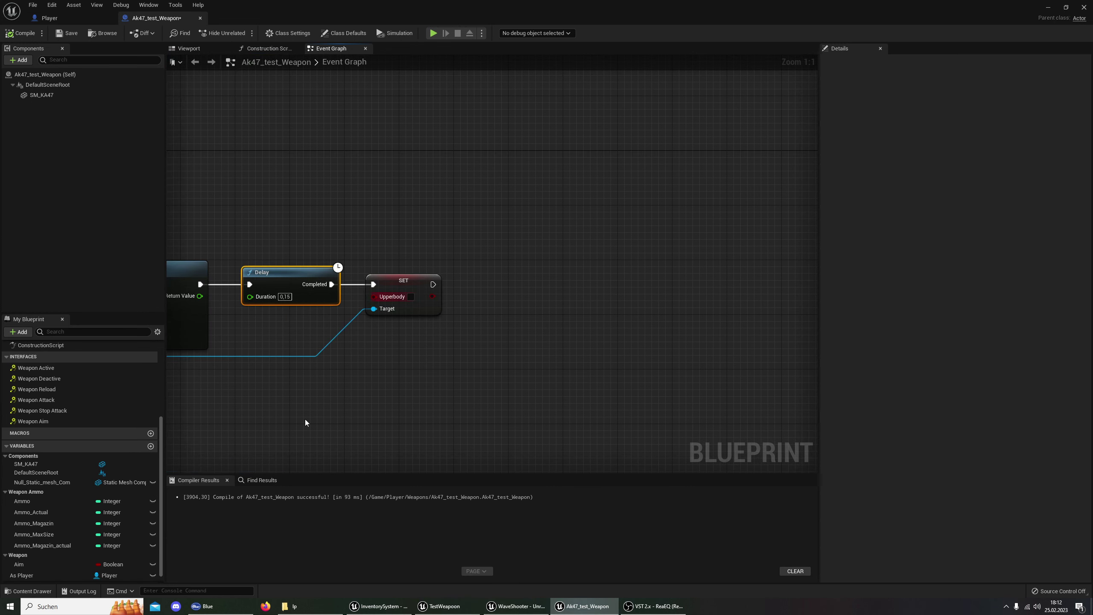
left_click_drag(34, 503, 507, 308)
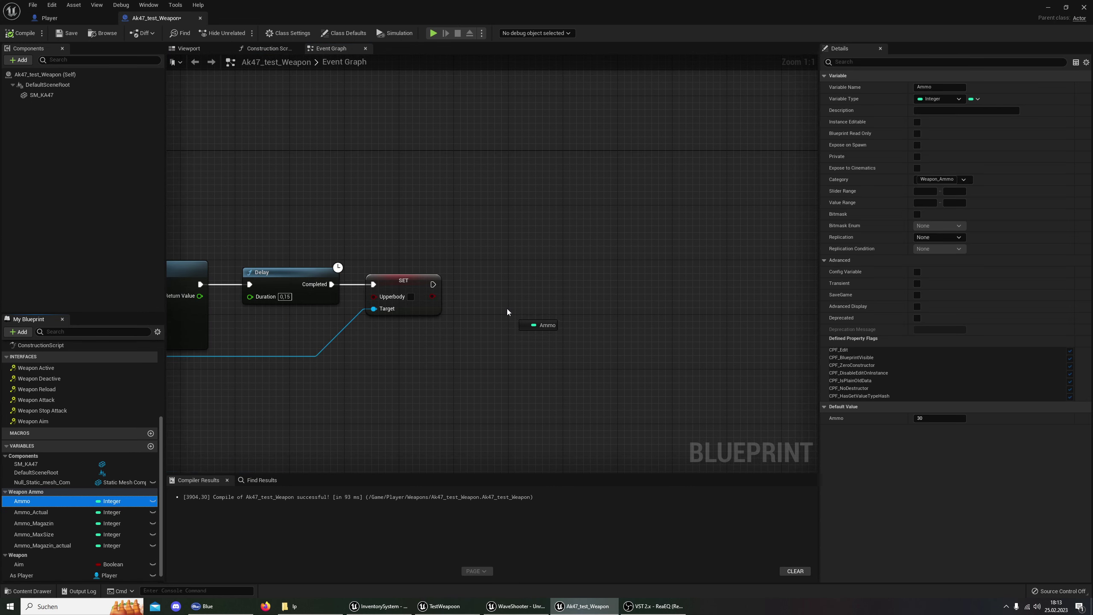
left_click_drag(431, 286, 432, 285)
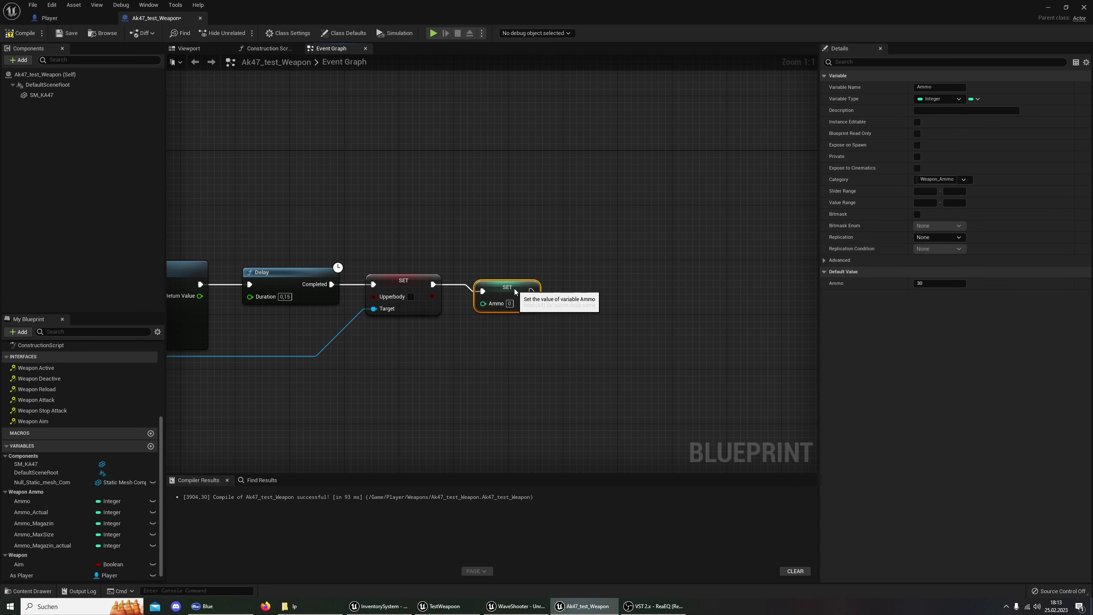
right_click_drag(232, 355, 378, 334)
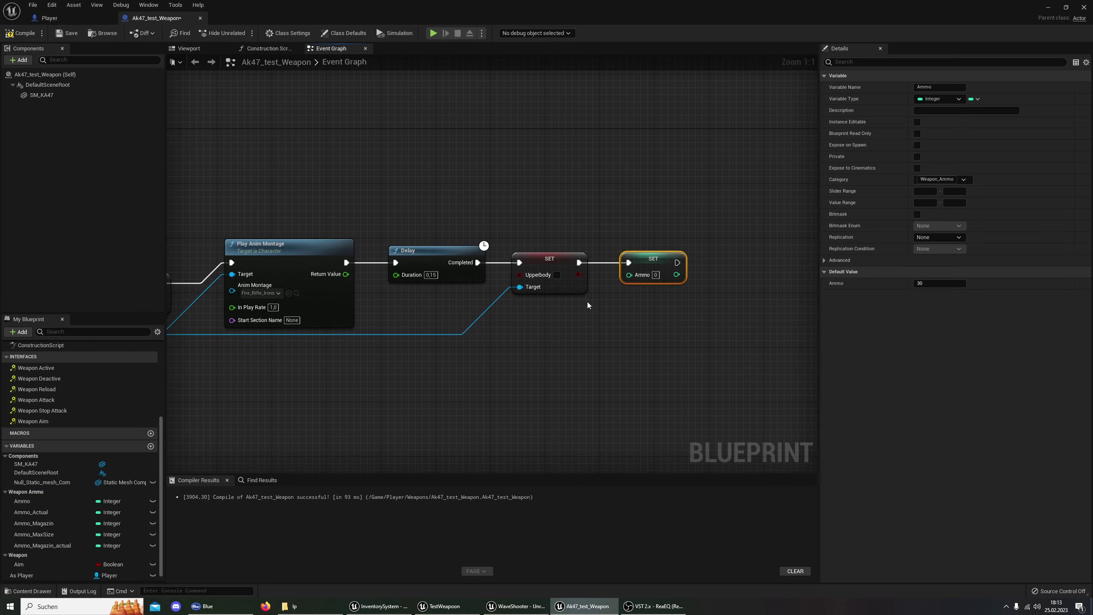
left_click_drag(626, 276, 628, 282)
left_click_drag(601, 327, 593, 335)
type("+")
left_click(632, 406)
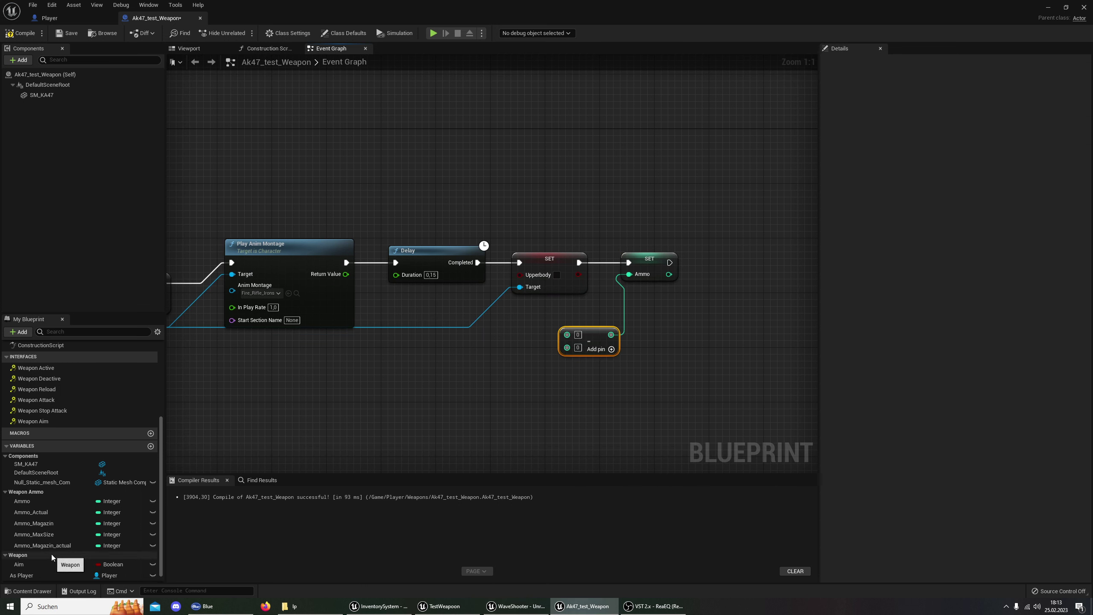
After checking TestWeapoon's ammo logic, wire an Ammo getter into the Add node.
left_click(452, 610)
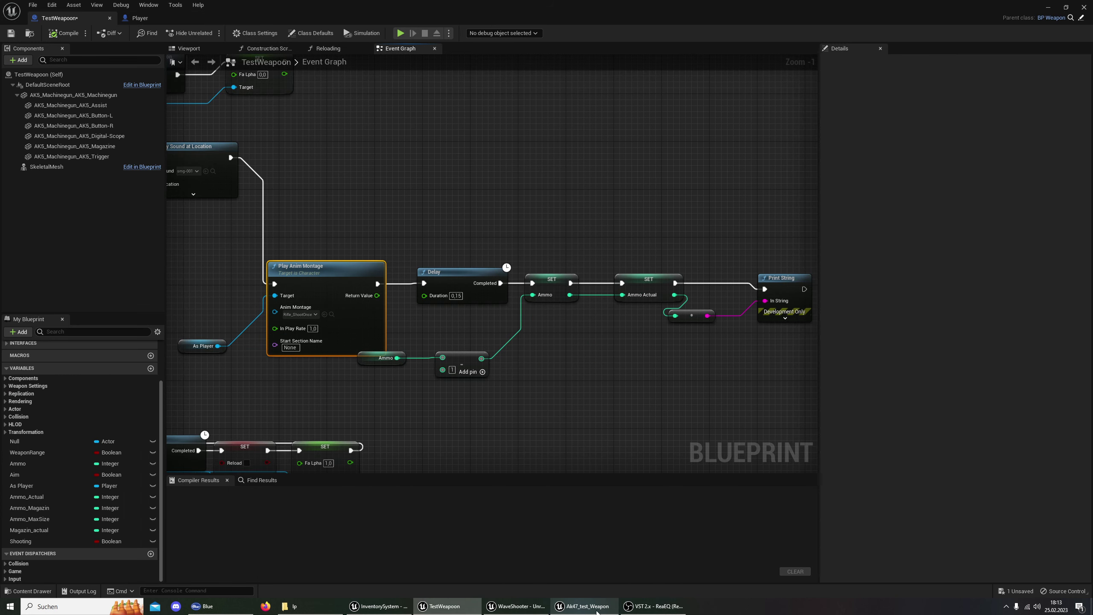
left_click(453, 610)
left_click_drag(23, 501, 568, 334)
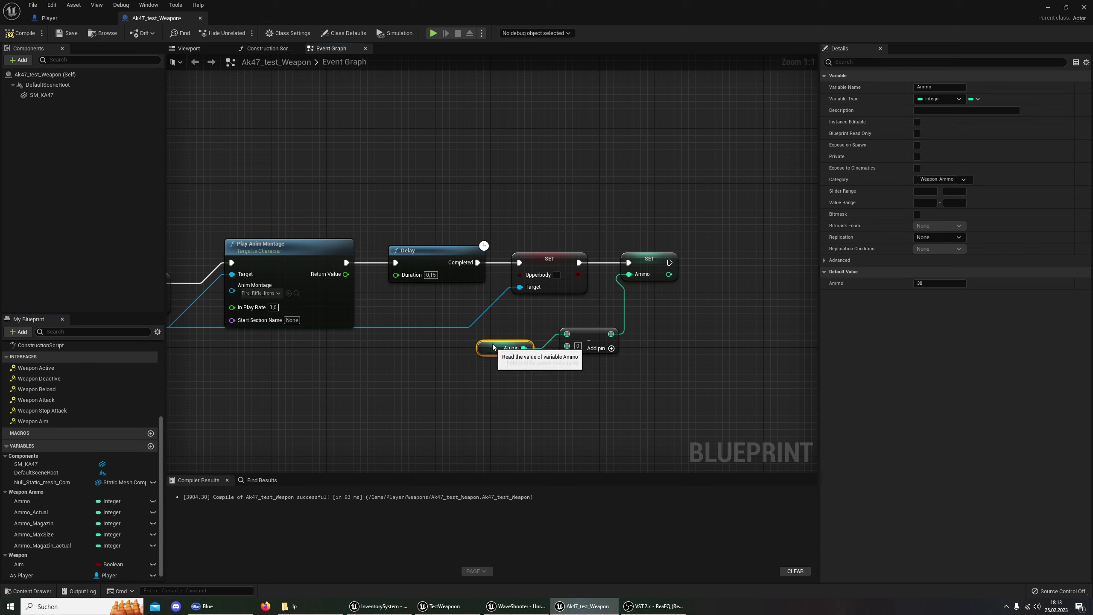
left_click_drag(494, 345, 494, 336)
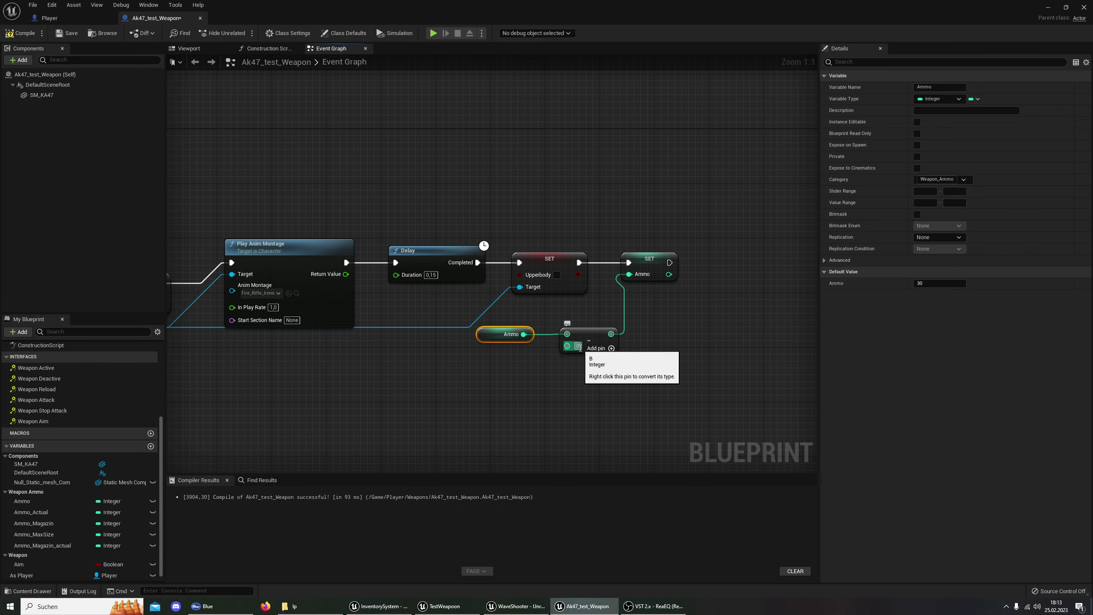
Add a SET Ammo Actual node after SET Ammo, fed with the new Ammo value.
left_click(576, 387)
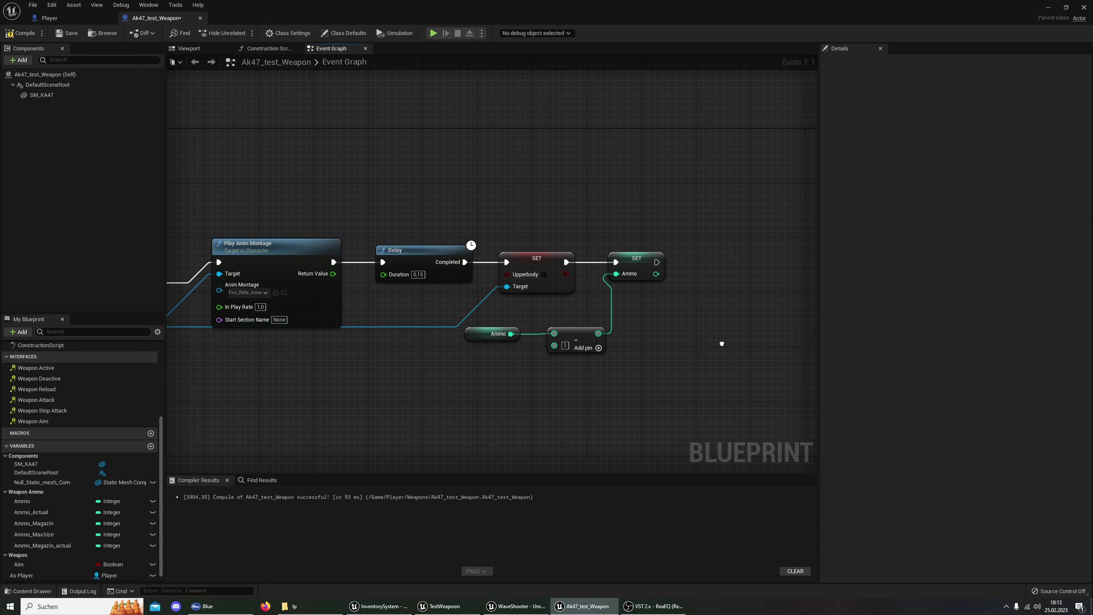
right_click_drag(735, 346, 427, 353)
left_click(439, 606)
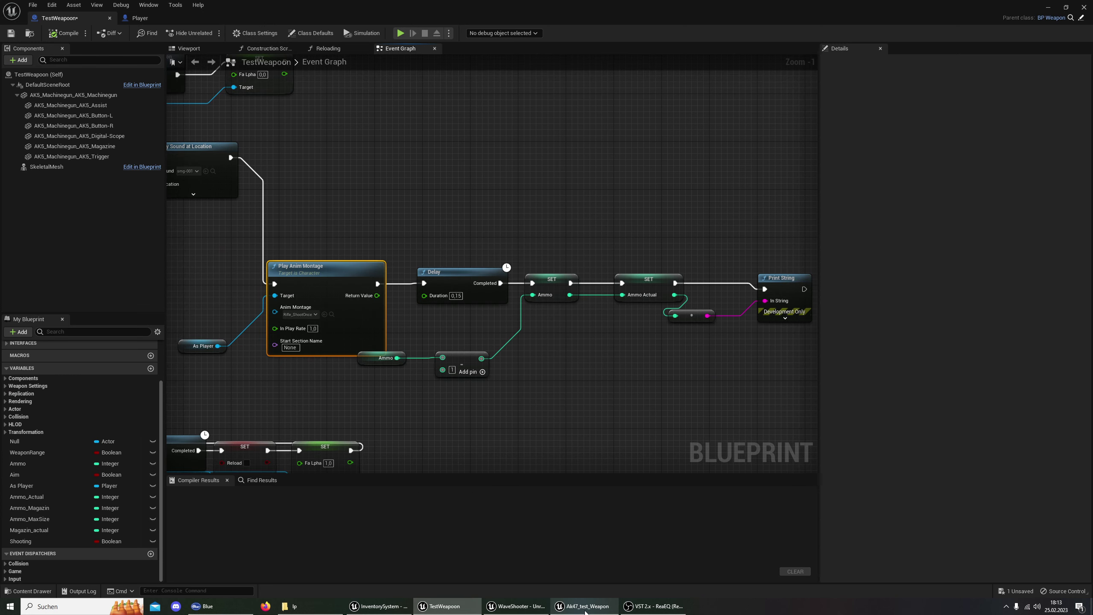
key("alt+Tab")
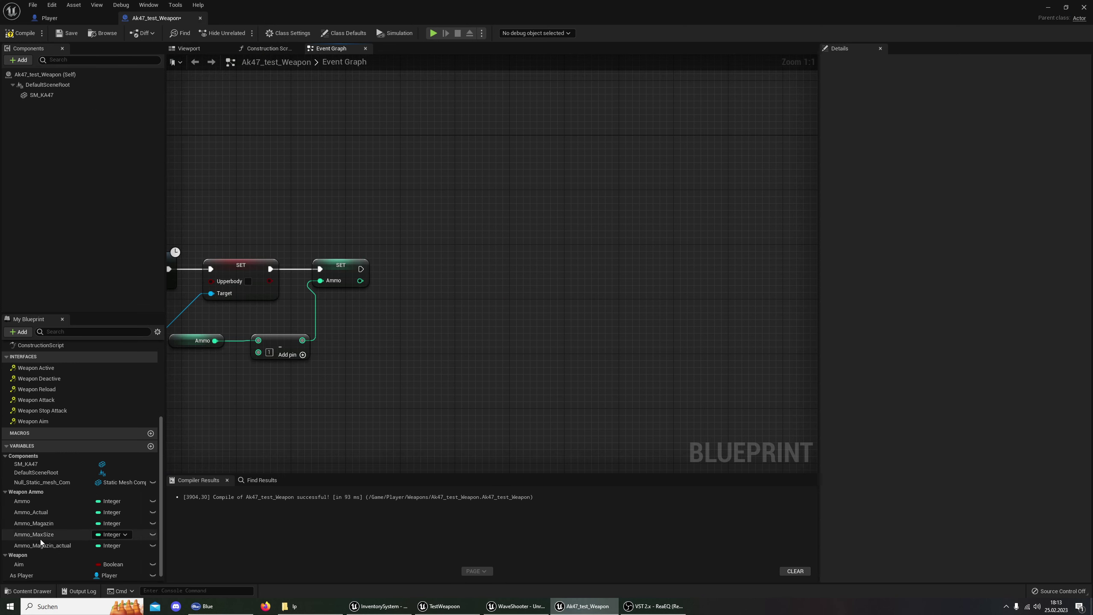
mouse_move(39, 512)
left_mouse_down()
mouse_move(364, 282)
mouse_move(420, 264)
left_mouse_up()
left_click_drag(360, 281, 430, 281)
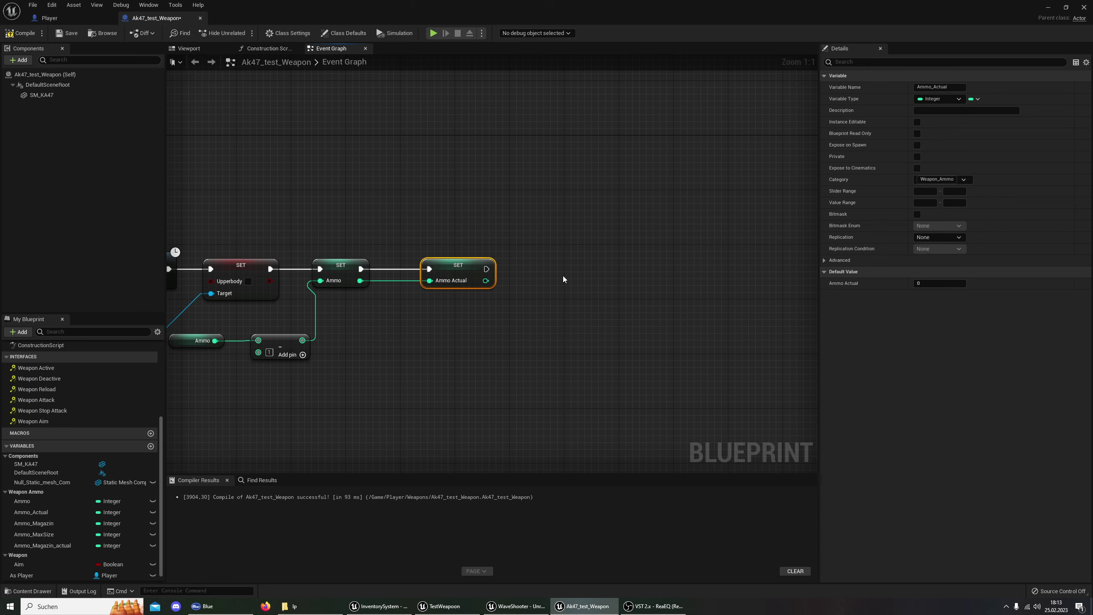
right_click_drag(564, 277, 457, 277)
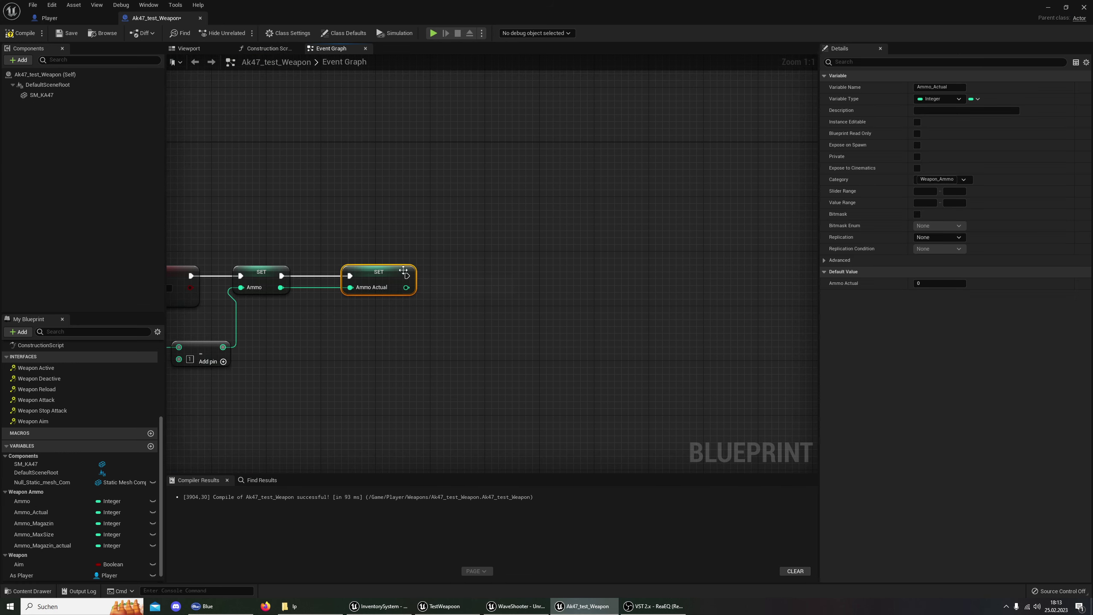
left_click_drag(406, 276, 458, 279)
Add a Print Text node printing Ammo Actual via To Text (Integer), then save the blueprint.
type("print")
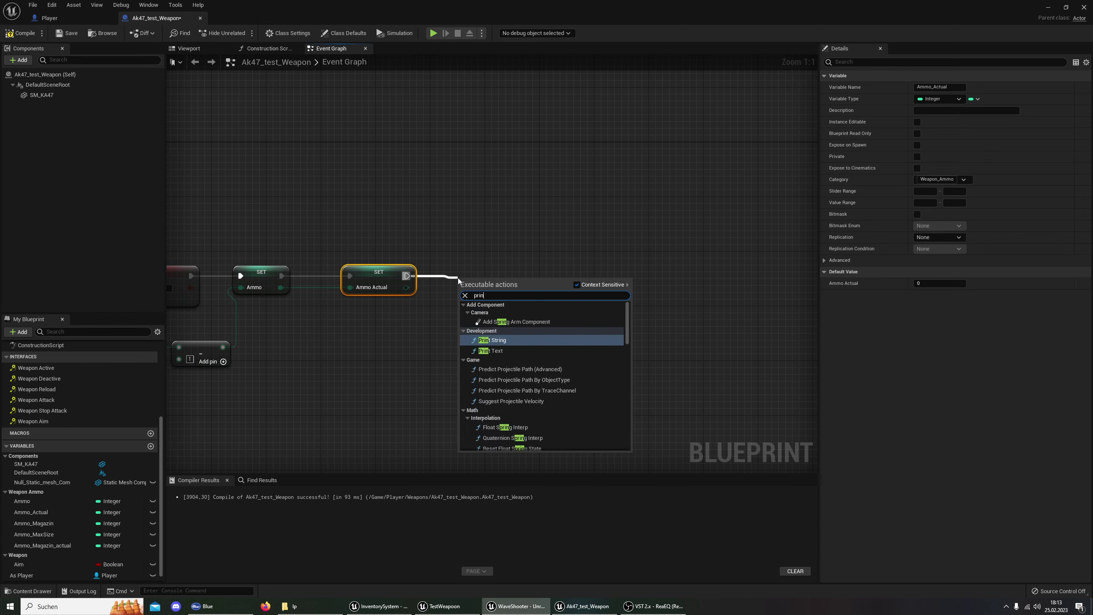
left_click(541, 324)
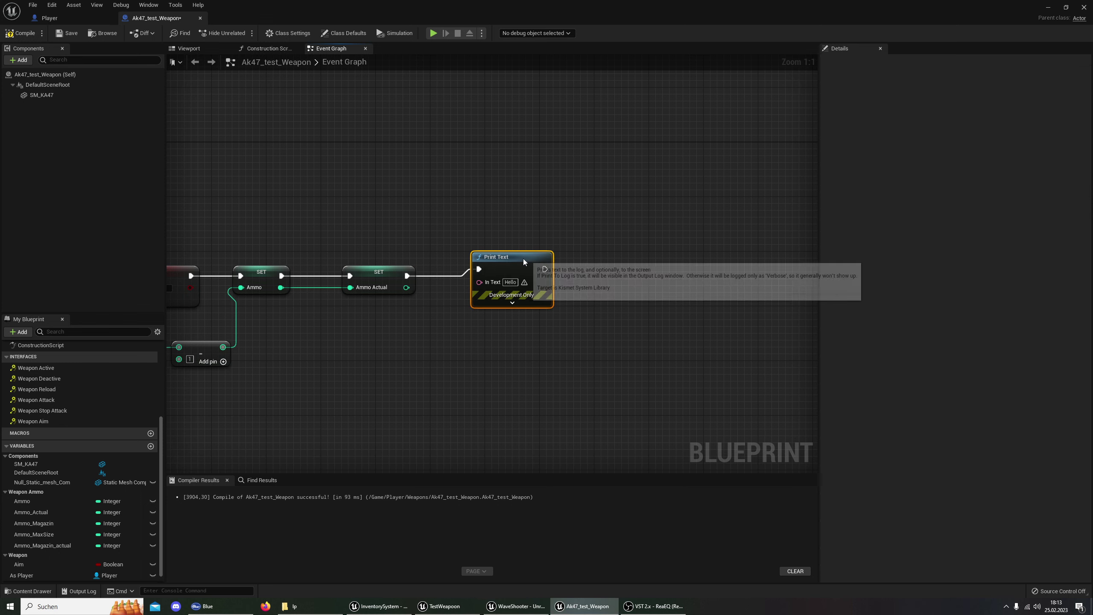
left_click_drag(406, 287, 626, 262)
left_click_drag(449, 267, 476, 308)
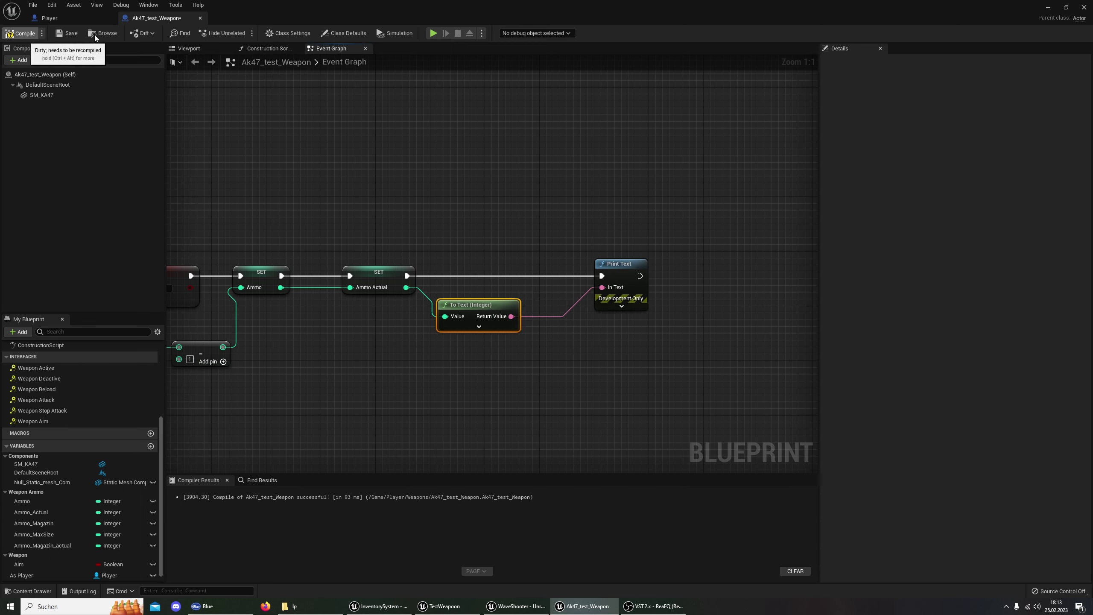
left_click(75, 36)
scroll(402, 200, "down", 4)
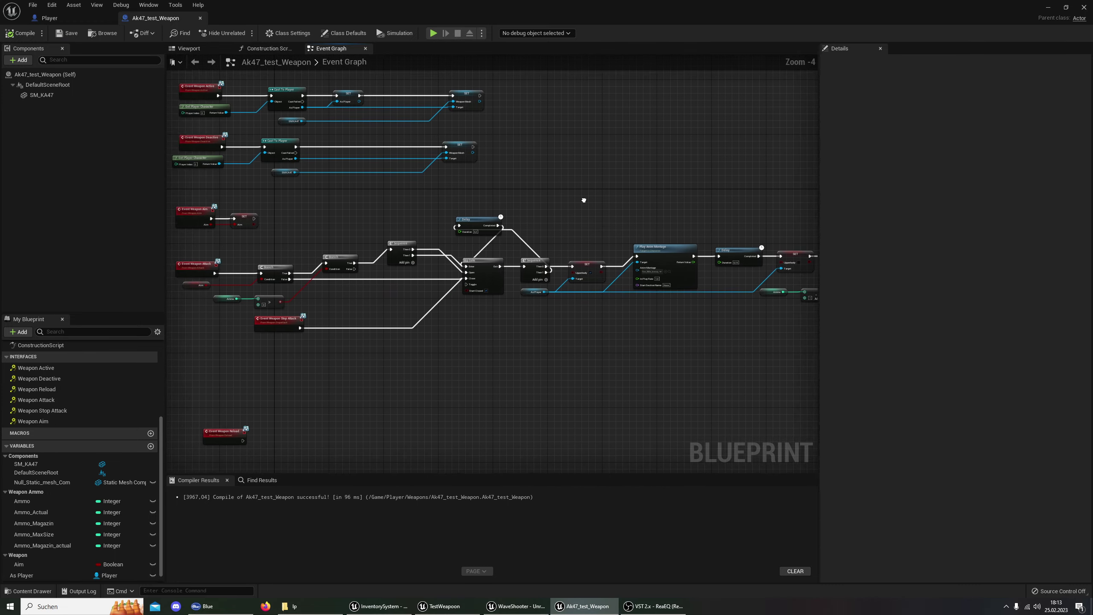
Play the level, walk onto the rifle to pick it up, fire repeatedly, then stop the session.
left_click(1049, 8)
left_click(182, 34)
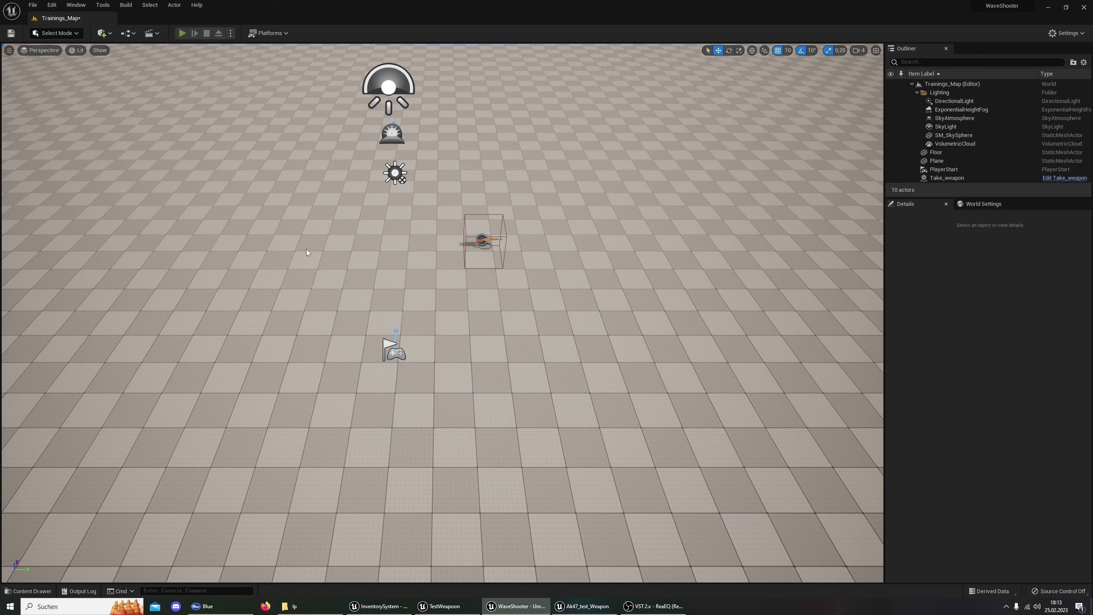
key("w")
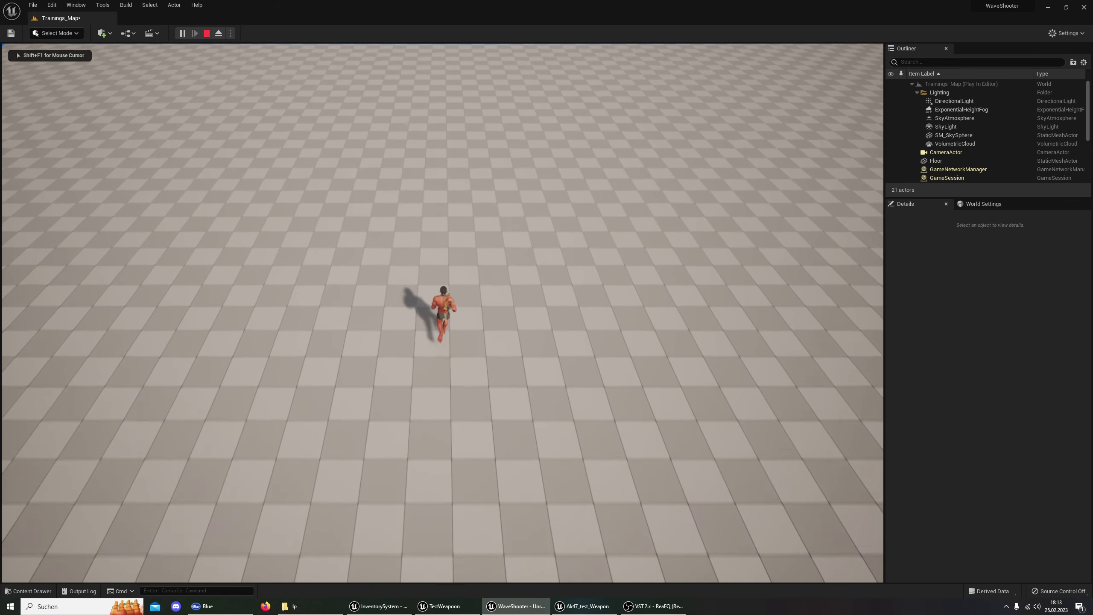
left_click(634, 271)
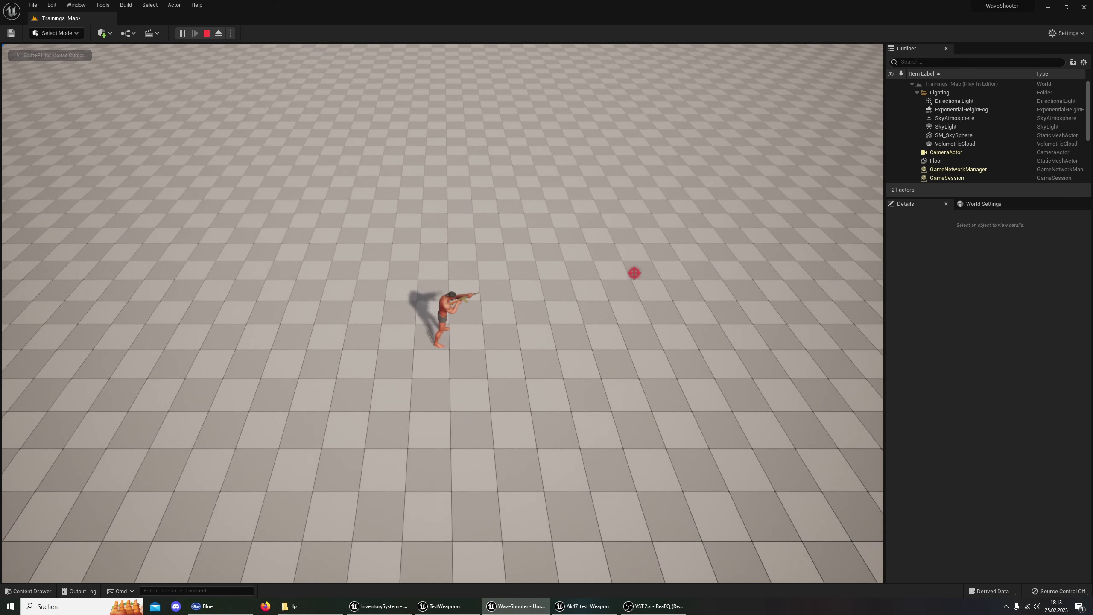
left_click(635, 272)
left_click_drag(634, 280, 613, 355)
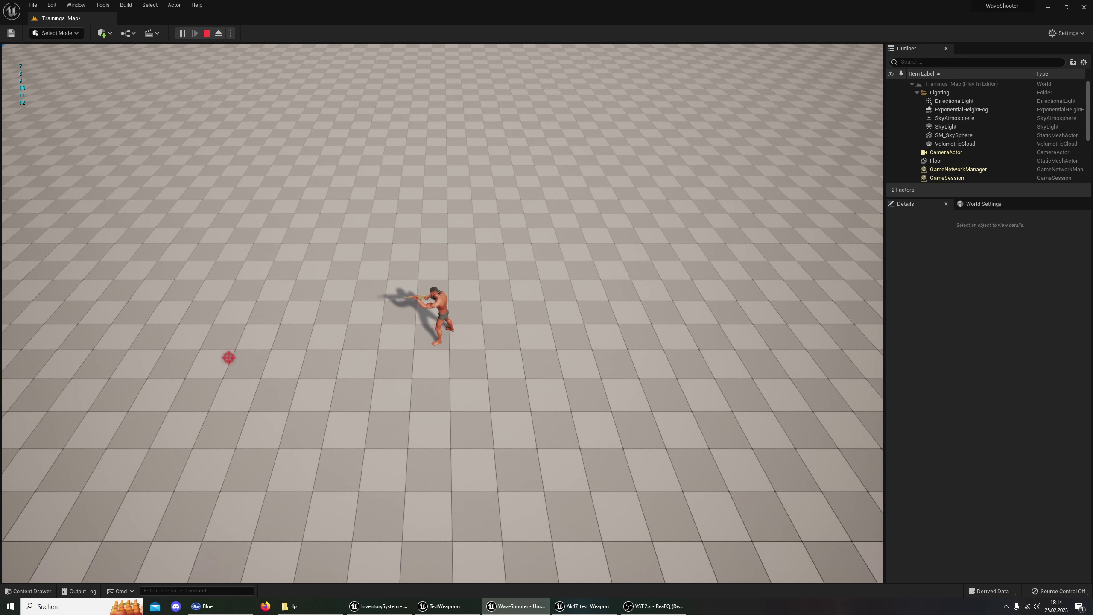
key("Escape")
Locate TestWeapoon's Play Anim Montage asset in the RiflePro animation folder, then return to Ak47_test_Weapon.
left_click(435, 608)
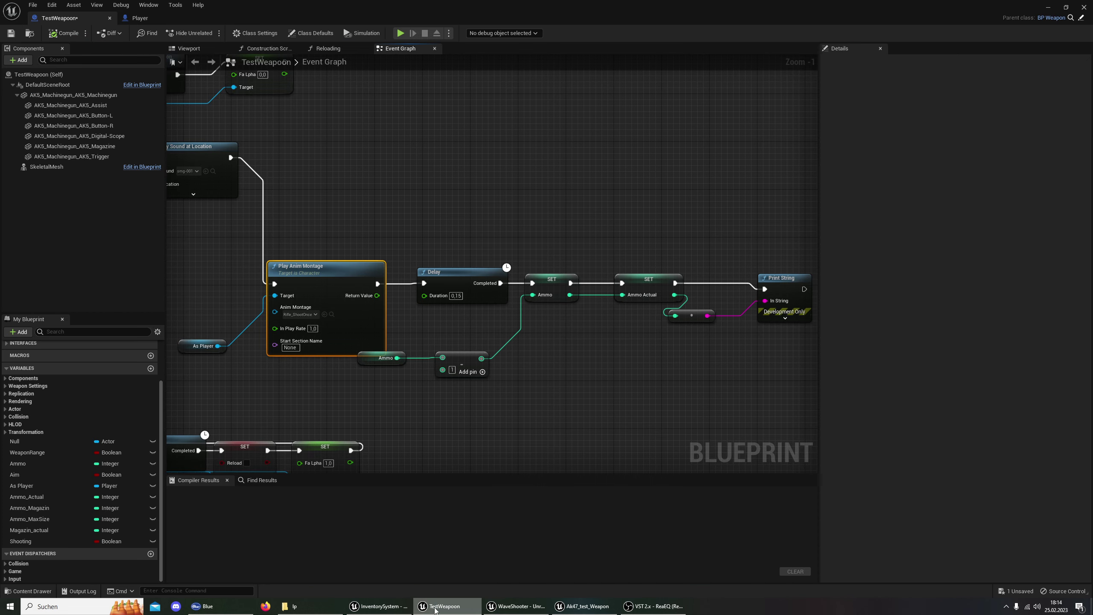
right_click_drag(186, 349, 399, 350)
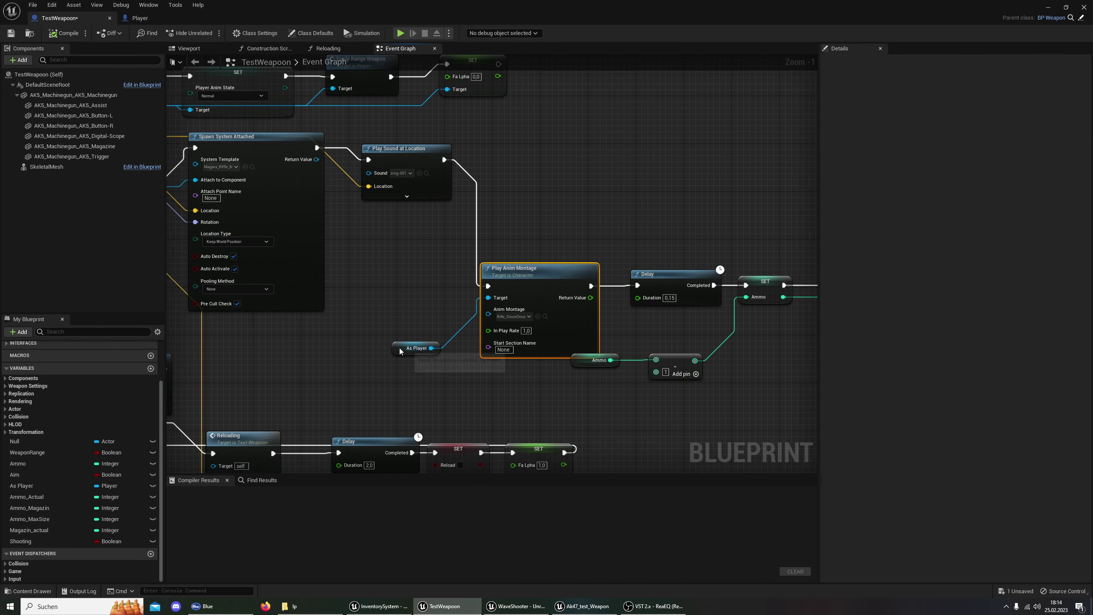
left_click_drag(400, 351, 379, 316)
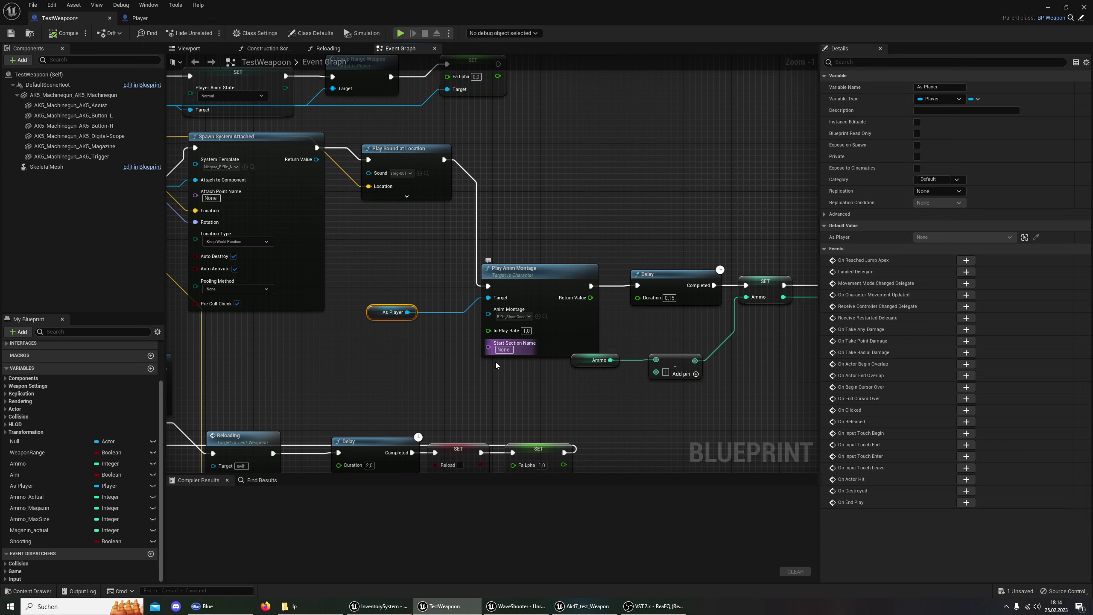
scroll(450, 363, "up", 1)
left_click(501, 346)
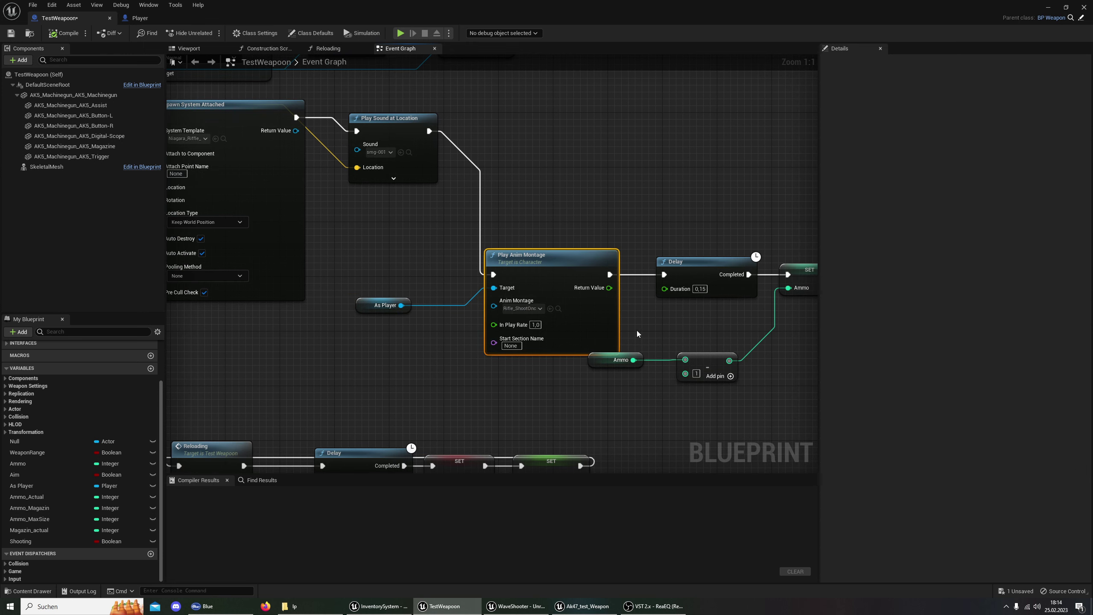
left_click(559, 309)
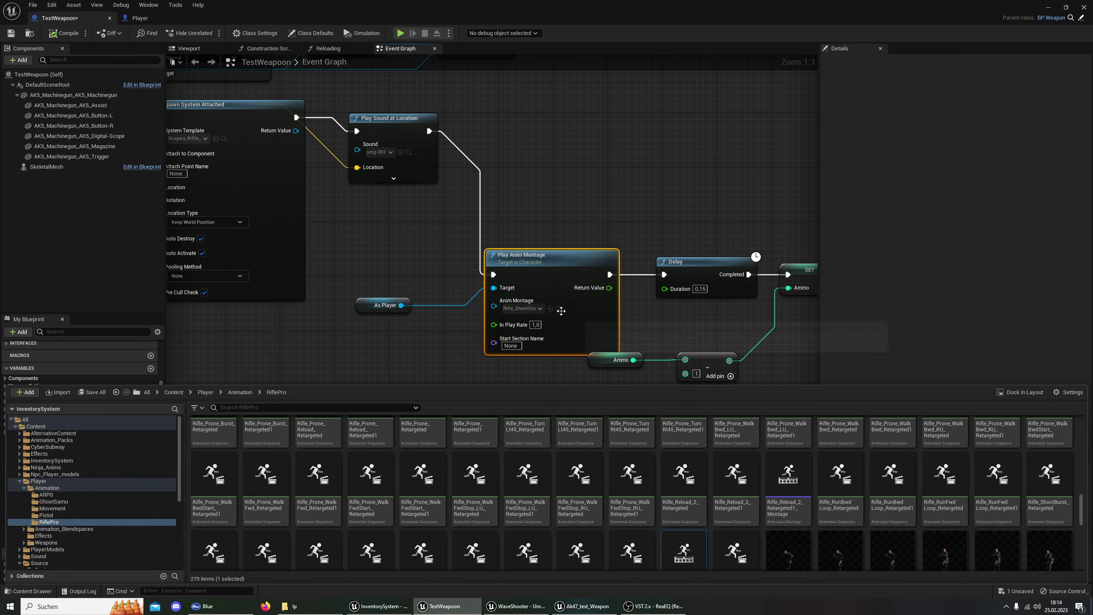
left_click(566, 612)
Find and inspect the Fire_Rifle_Ironsights montage assigned to Play Anim Montage, then close it.
scroll(608, 363, "up", 3)
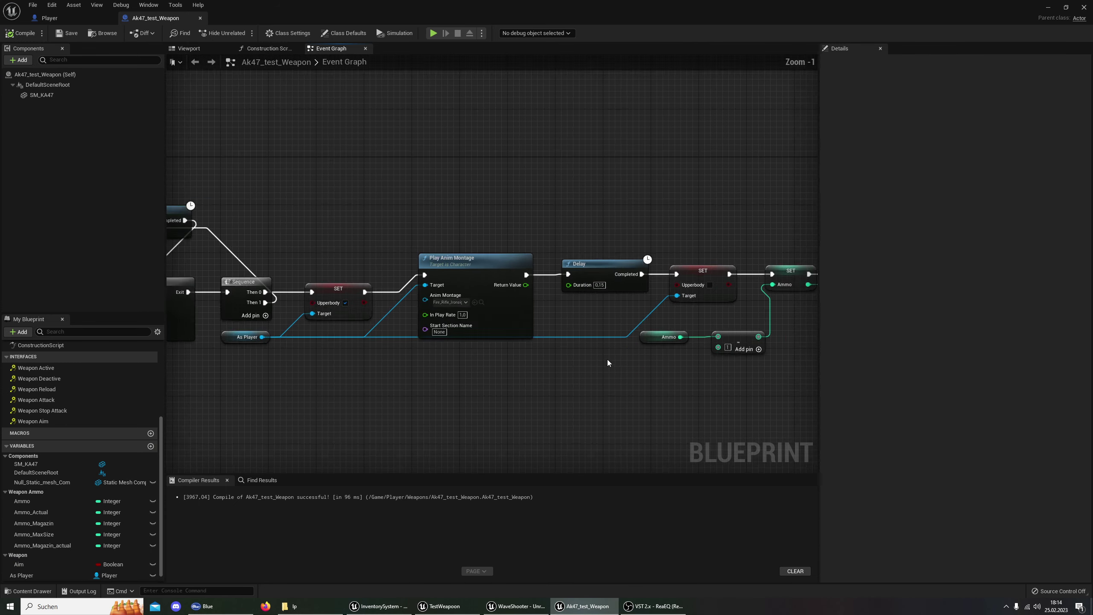
left_click(473, 267)
scroll(518, 327, "up", 1)
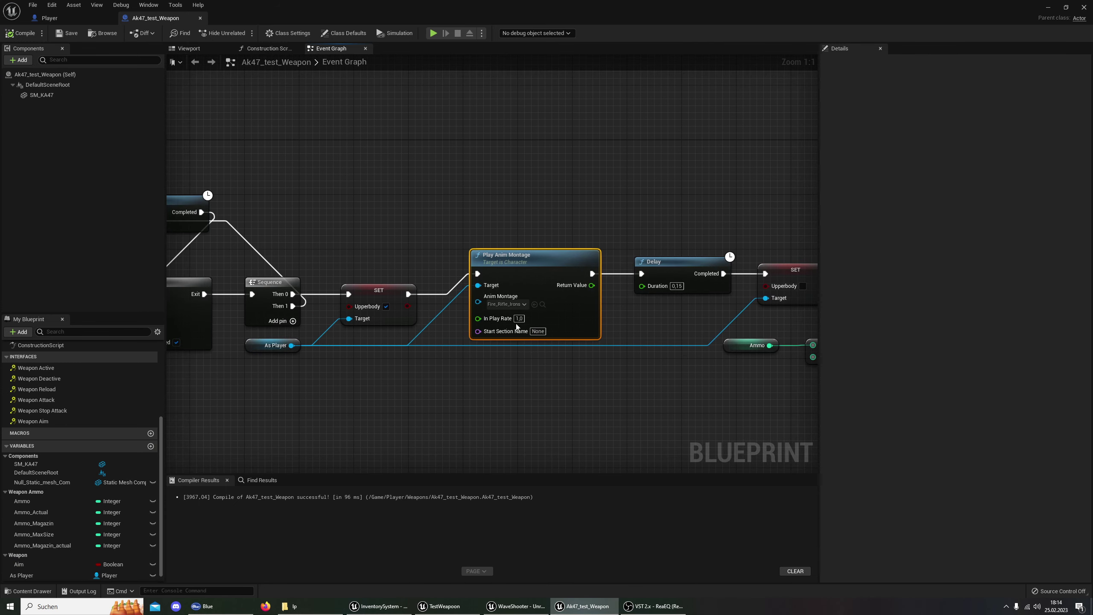
left_click(543, 306)
double_click(527, 515)
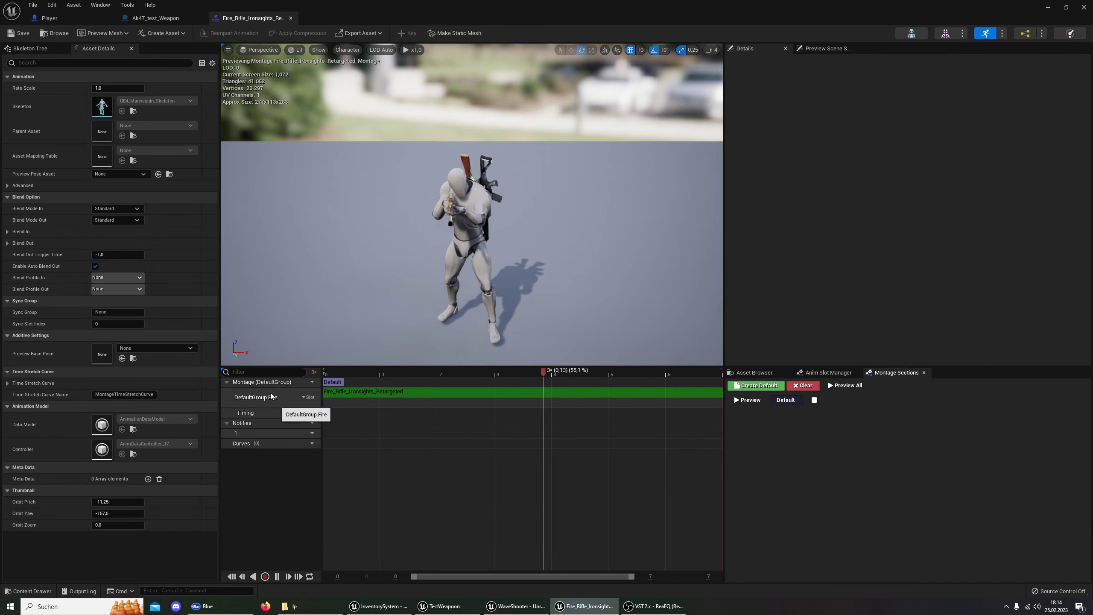
left_click(290, 18)
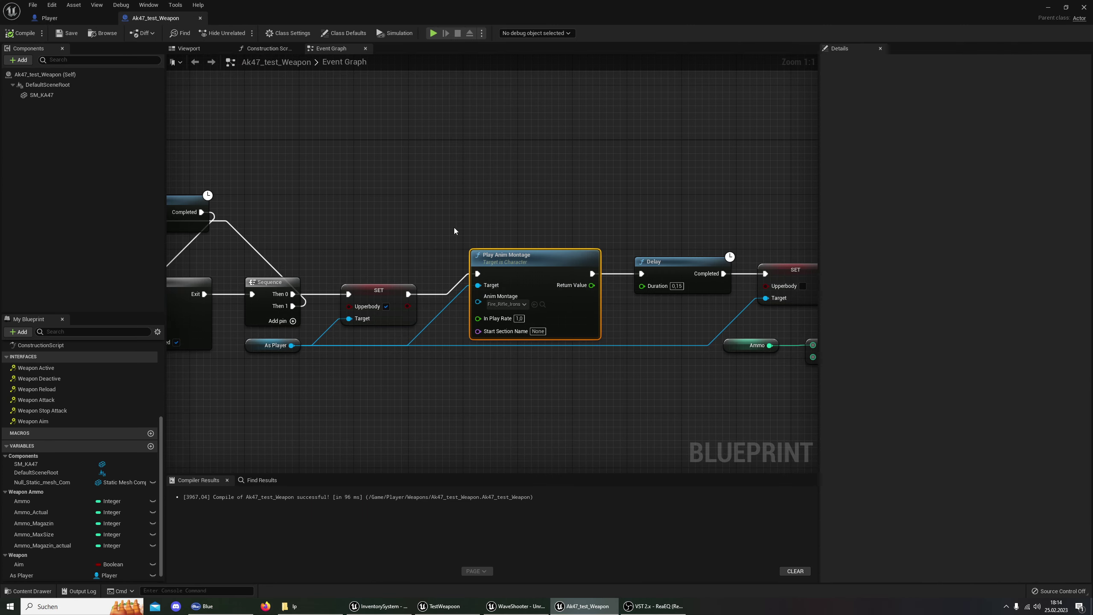
Wire Play Anim Montage's exec and Return Value into Delay and its Duration, then compile.
right_click_drag(493, 151, 599, 149)
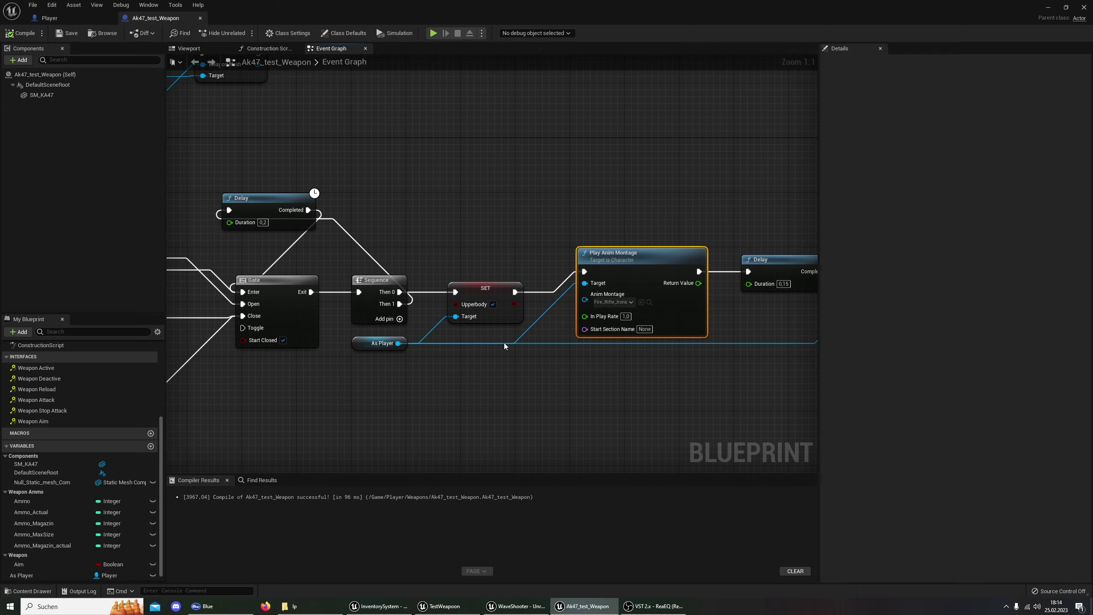
left_click(362, 341)
left_click_drag(362, 341, 361, 377)
right_click_drag(775, 321, 631, 340)
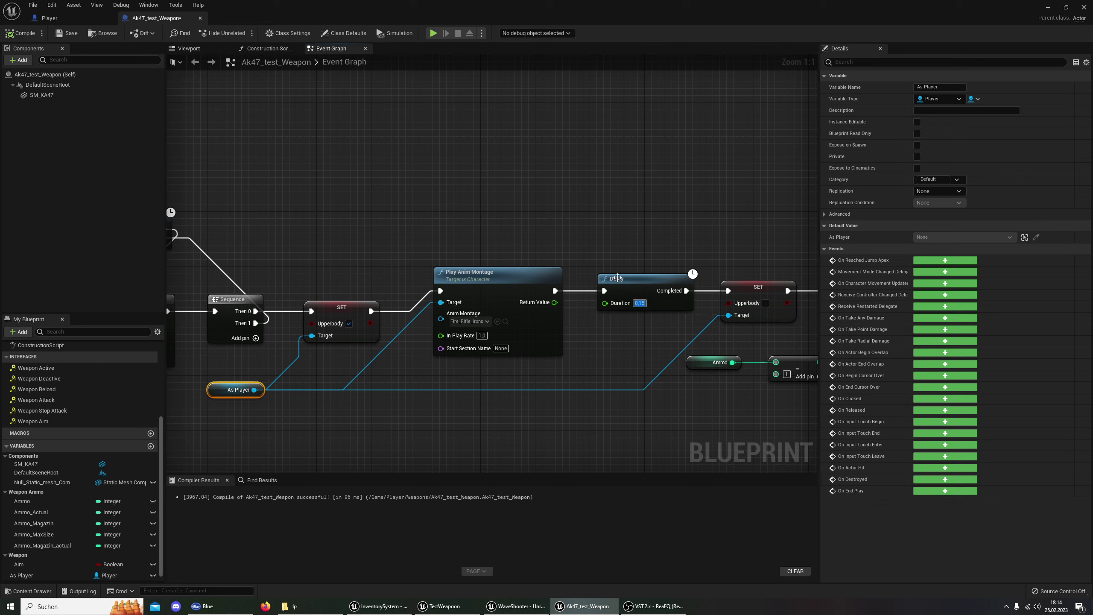
left_click_drag(617, 277, 611, 251)
mouse_move(555, 291)
left_mouse_down()
mouse_move(746, 301)
mouse_move(728, 293)
left_mouse_up()
left_click_drag(555, 290, 597, 263)
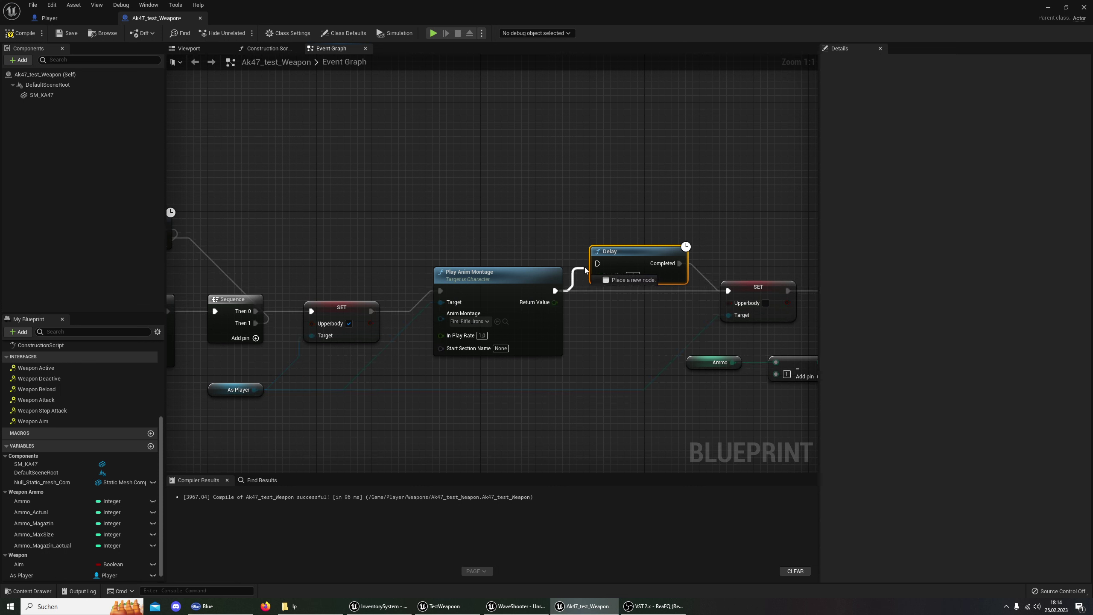
mouse_move(554, 302)
left_mouse_down()
mouse_move(598, 275)
mouse_move(642, 283)
left_mouse_up()
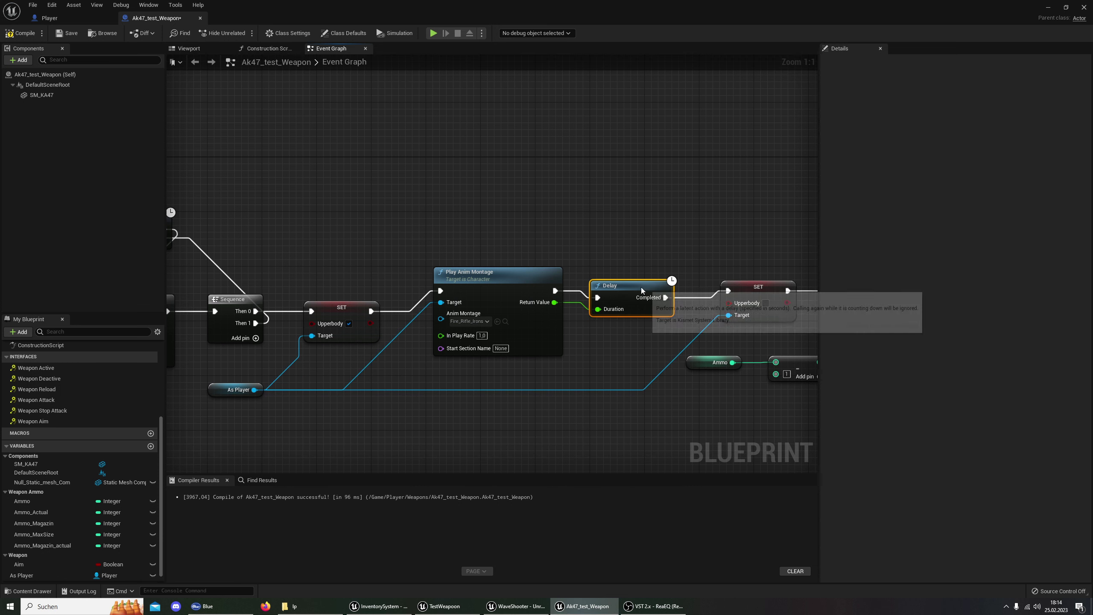
left_click(12, 38)
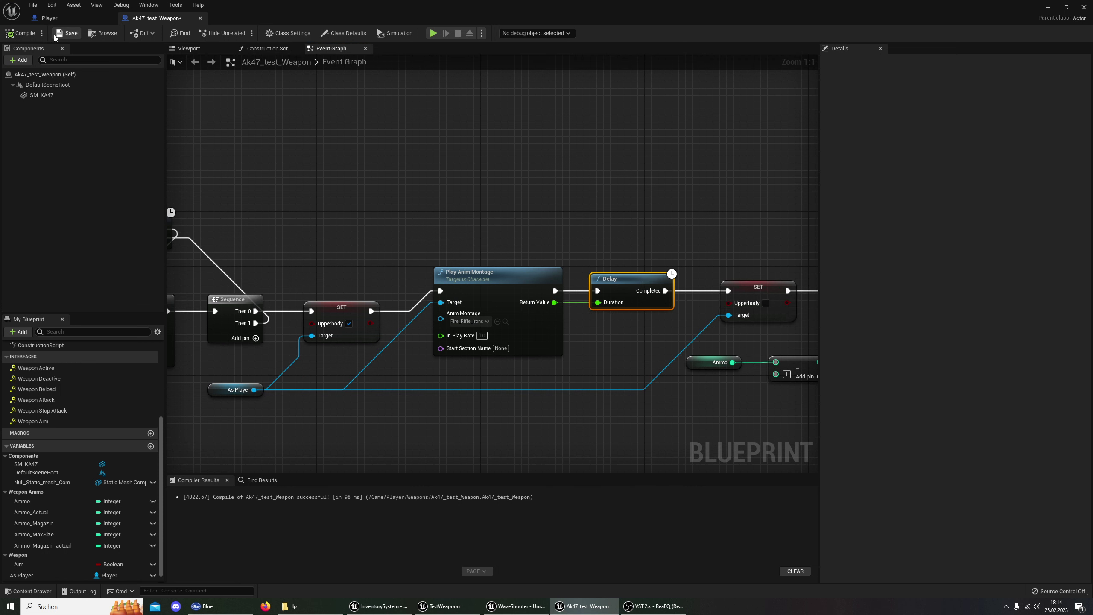
left_click(1048, 7)
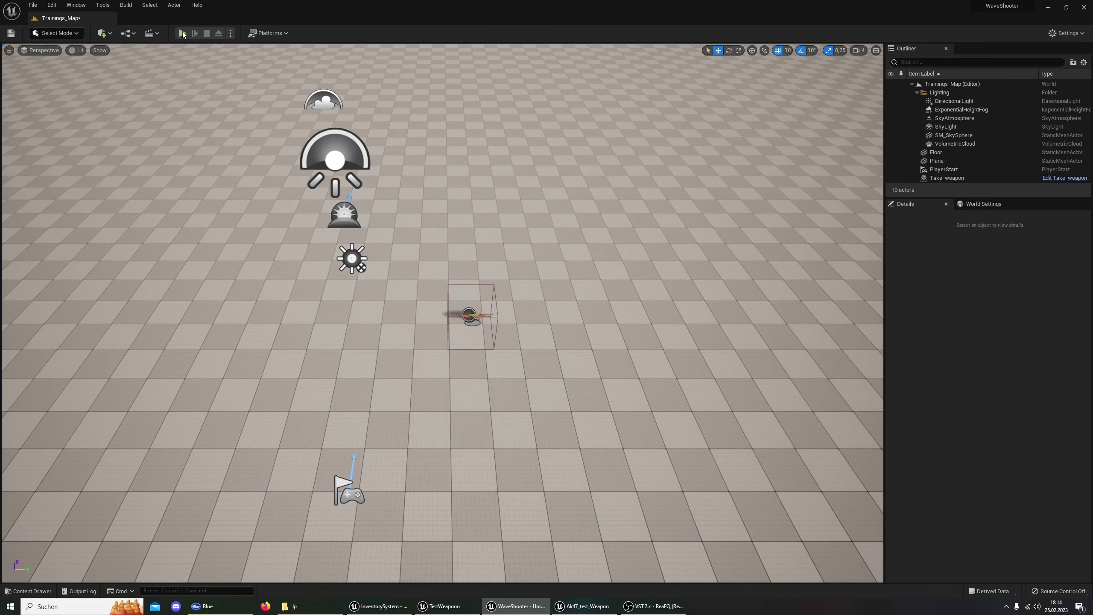
Play-test the level, pick up the rifle, fire two shots, stop, and return to Ak47_test_Weapon.
left_click(183, 34)
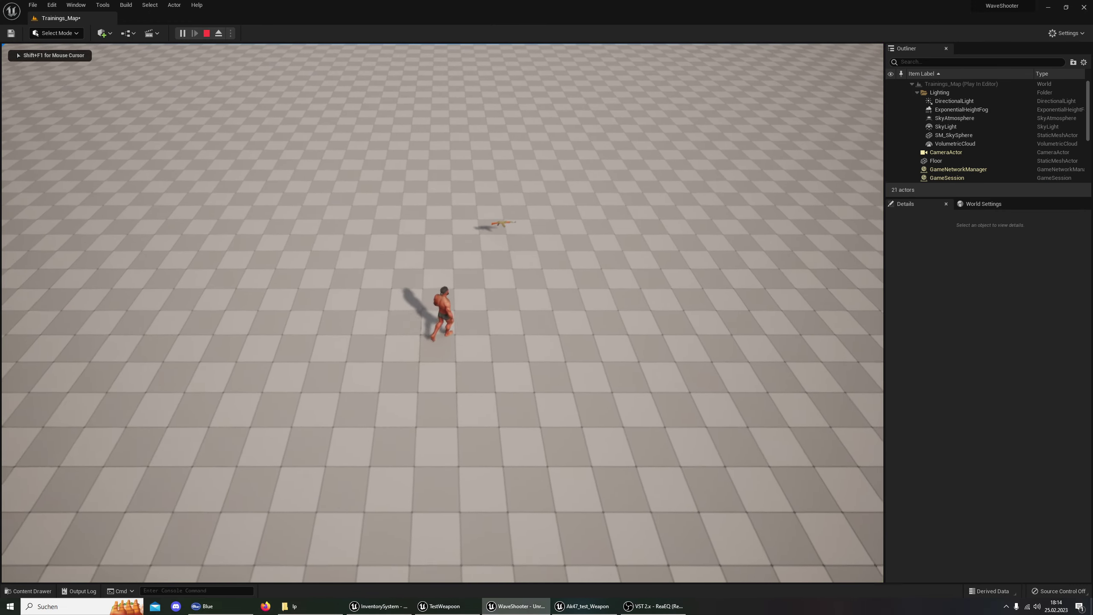
key("w")
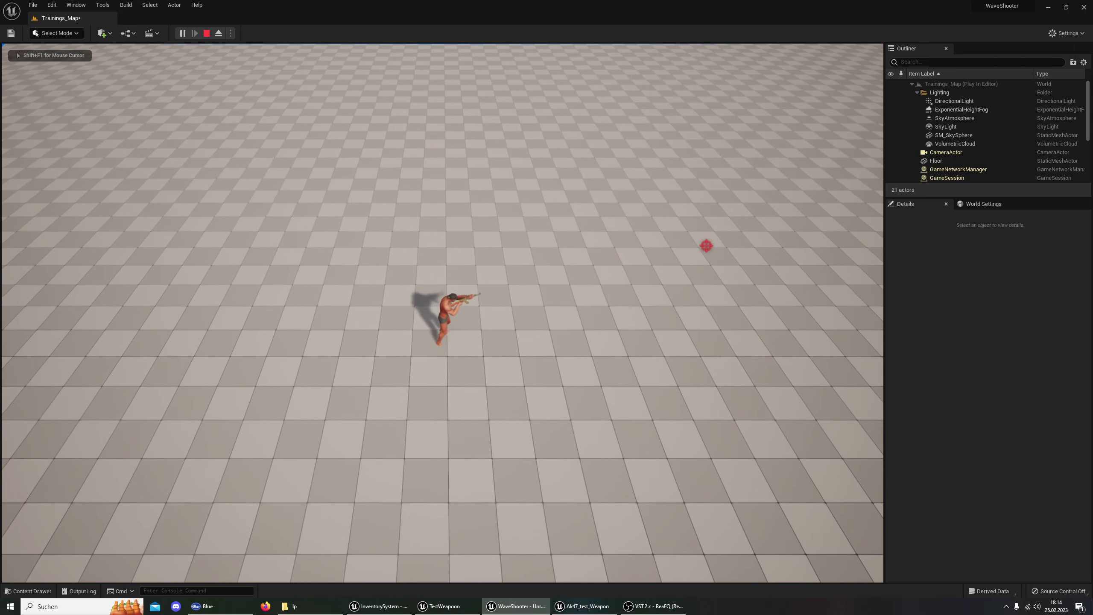
left_click(680, 393)
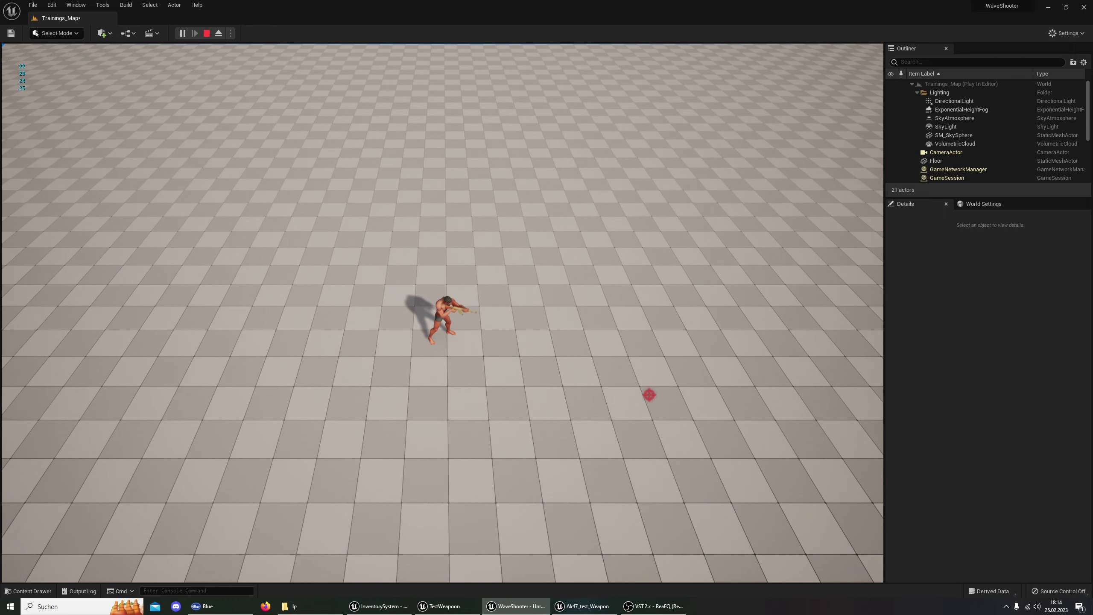
left_click(223, 388)
key("Escape")
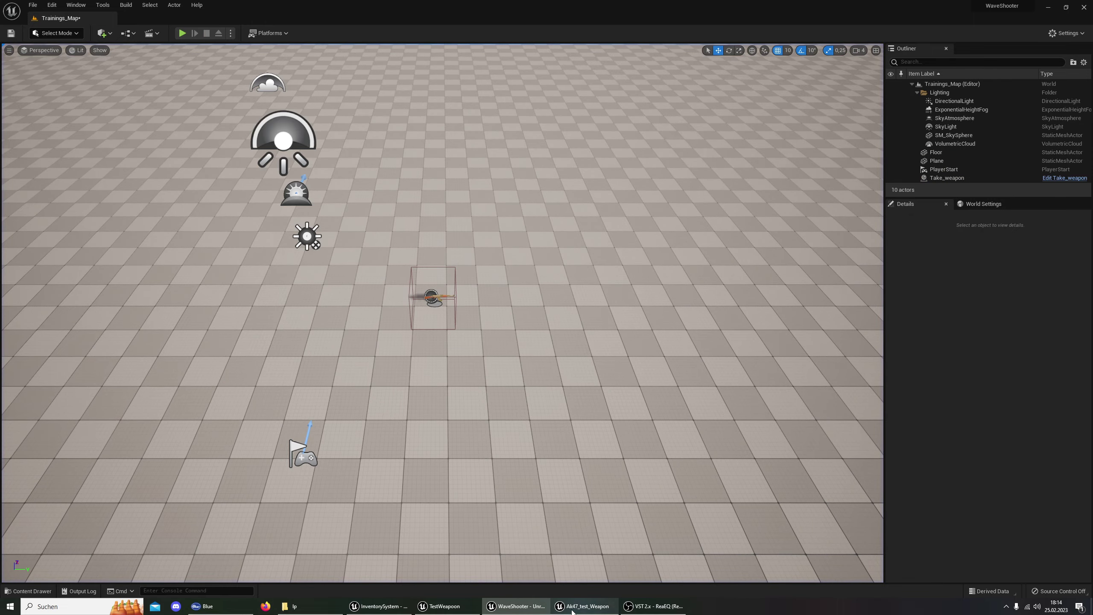
left_click(585, 606)
scroll(562, 183, "down", 3)
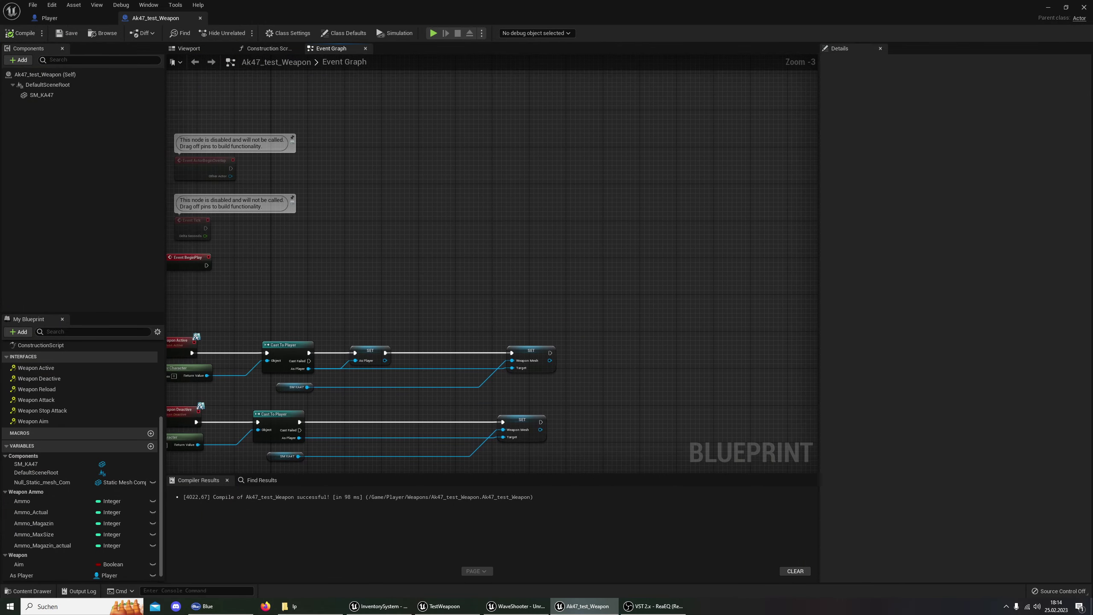
mouse_move(302, 246)
right_mouse_down()
mouse_move(546, 142)
mouse_move(573, 202)
right_mouse_up()
scroll(357, 298, "up", 2)
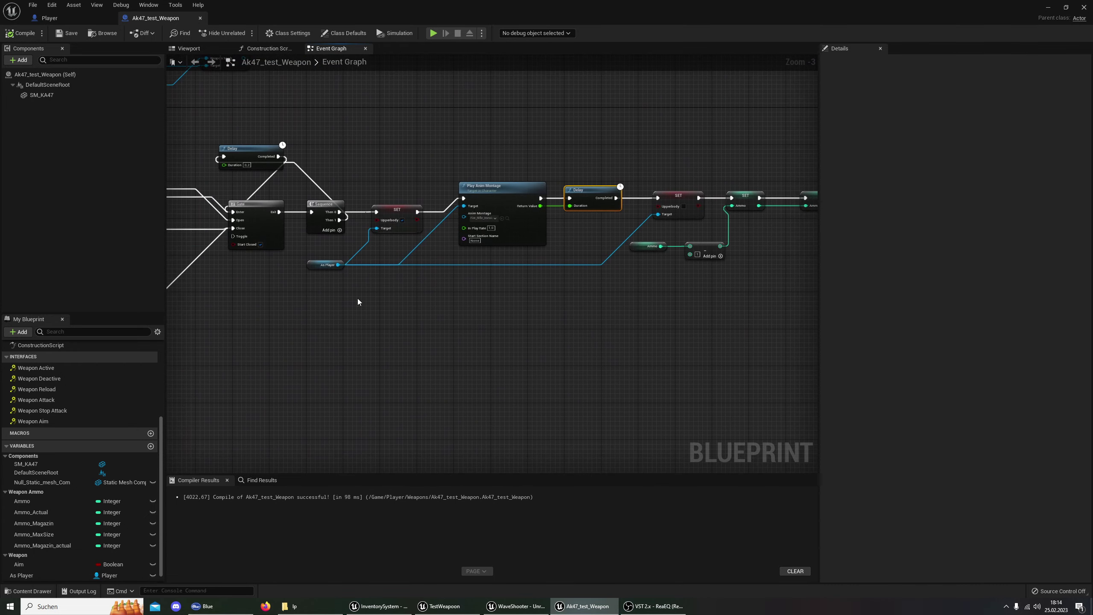
mouse_move(357, 299)
right_mouse_down()
mouse_move(461, 358)
mouse_move(253, 370)
mouse_move(556, 362)
mouse_move(666, 381)
right_mouse_up()
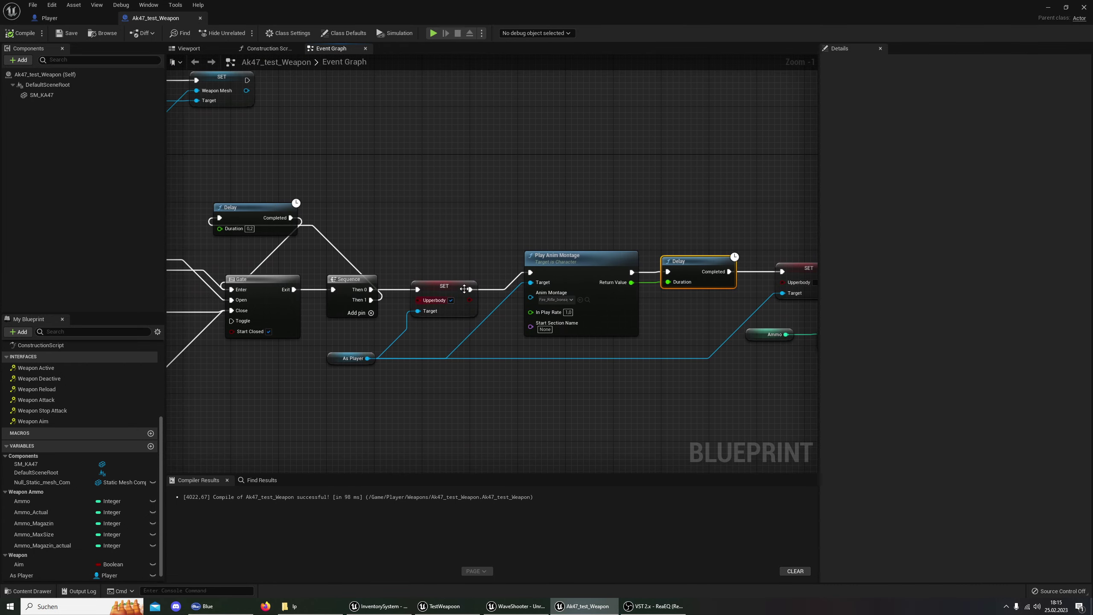
left_click(448, 287)
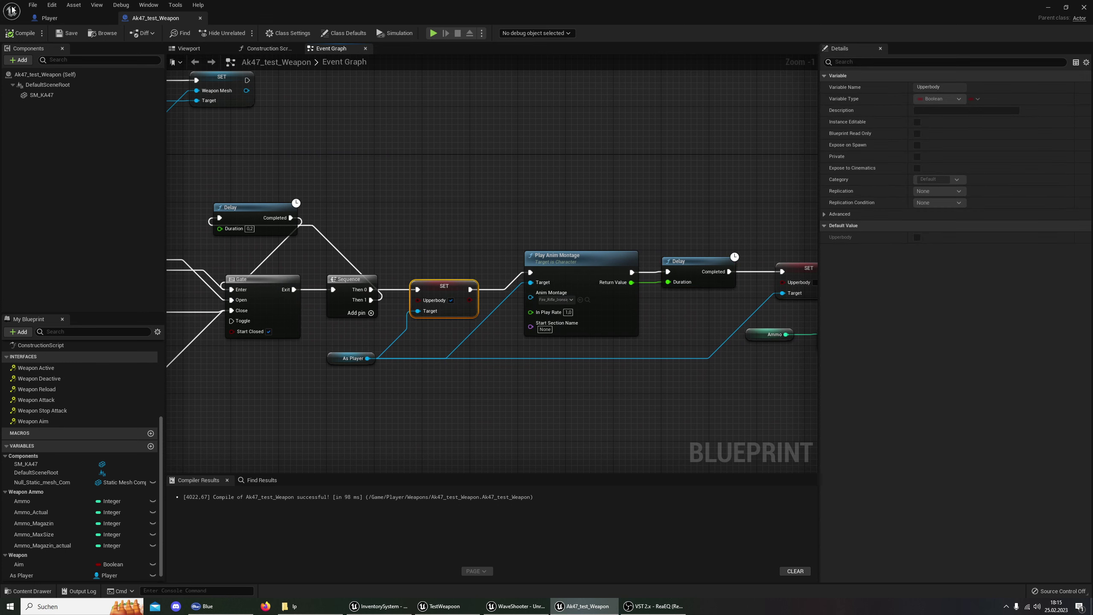
right_click_drag(232, 140, 452, 48)
left_click(50, 17)
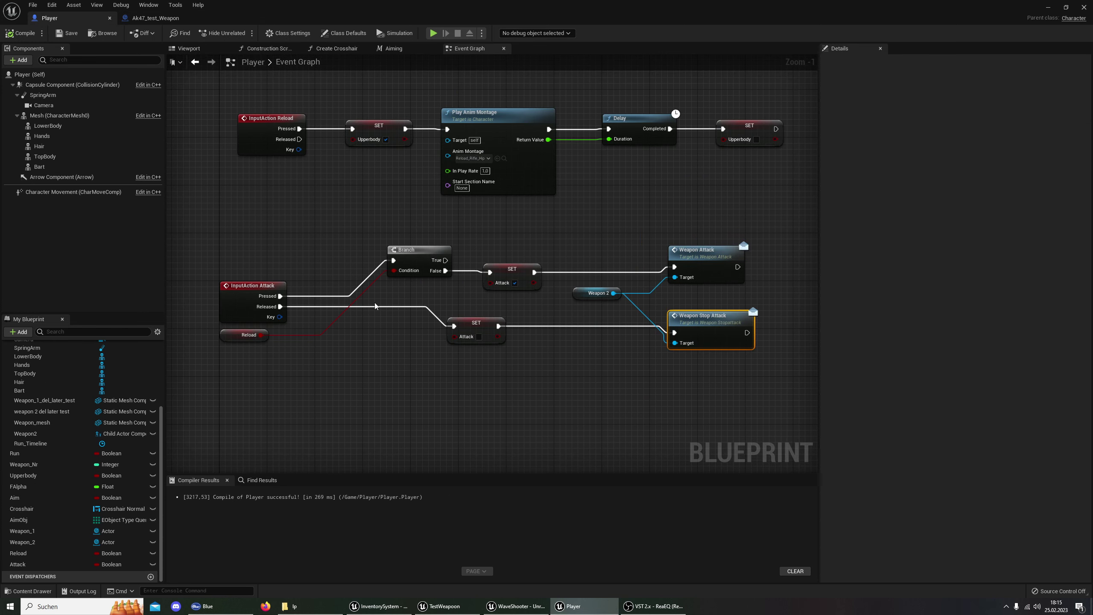
right_click_drag(310, 125, 313, 264)
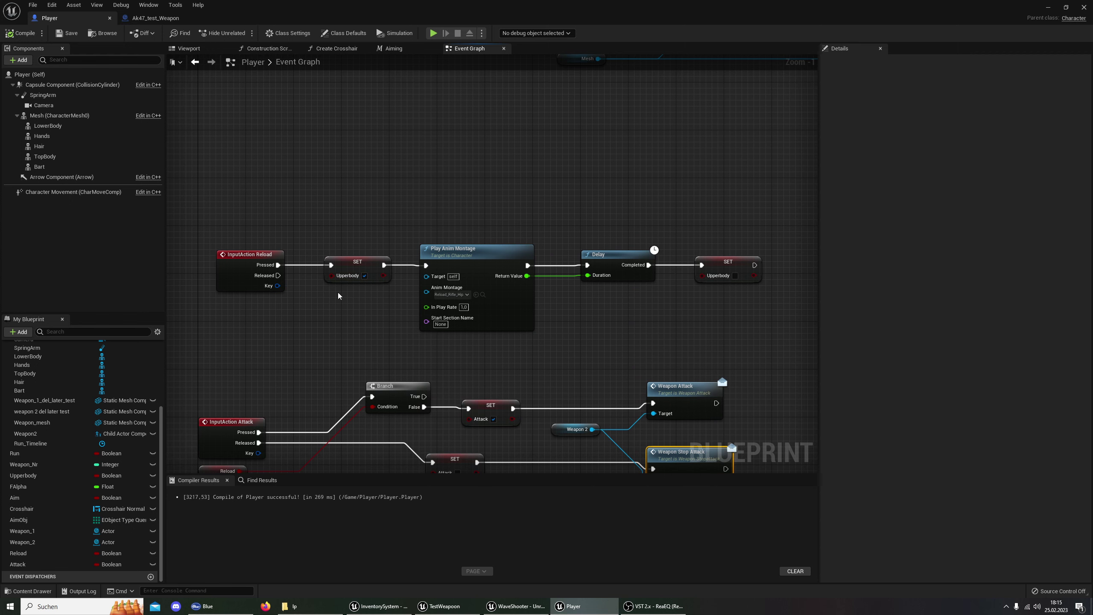
scroll(381, 302, "down", 2)
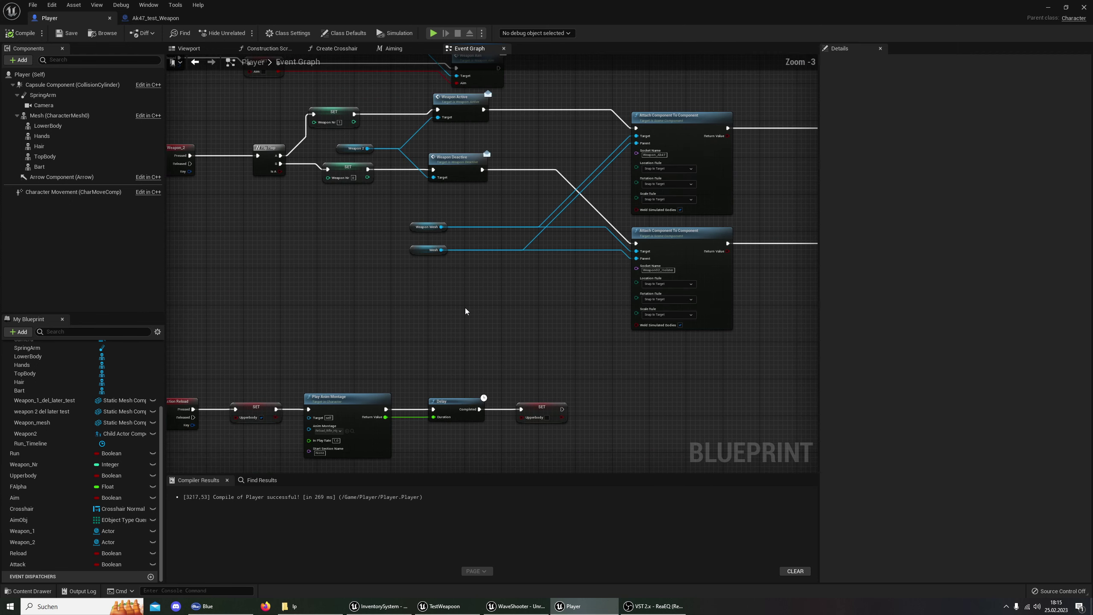
right_click_drag(465, 307, 131, 437)
right_click_drag(431, 172, 560, 430)
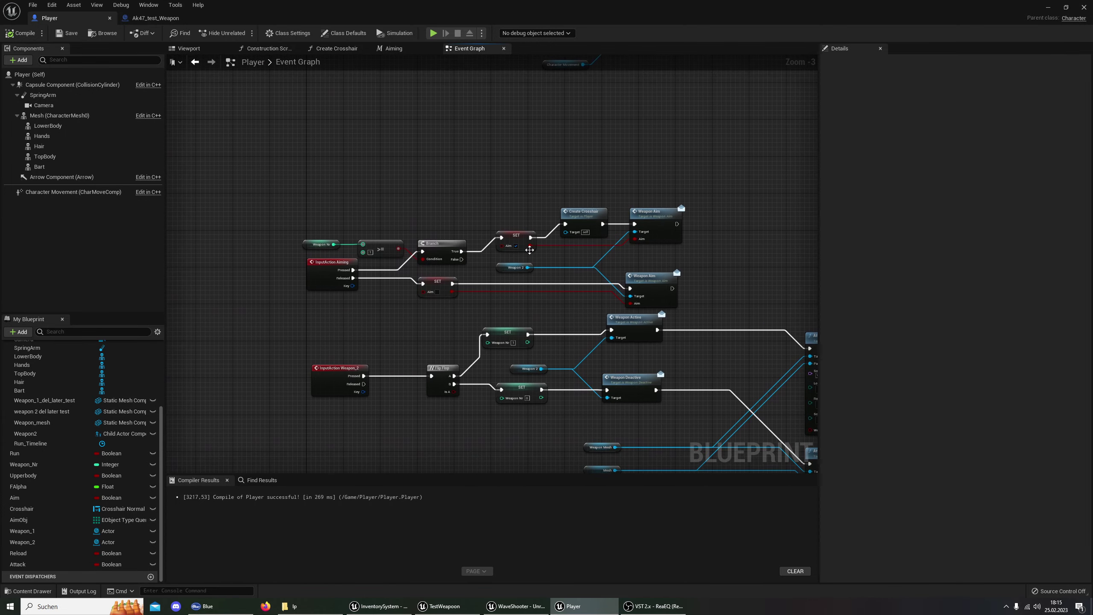
mouse_move(430, 430)
right_mouse_down()
mouse_move(436, 252)
mouse_move(415, 386)
mouse_move(512, 385)
right_mouse_up()
right_click(512, 388)
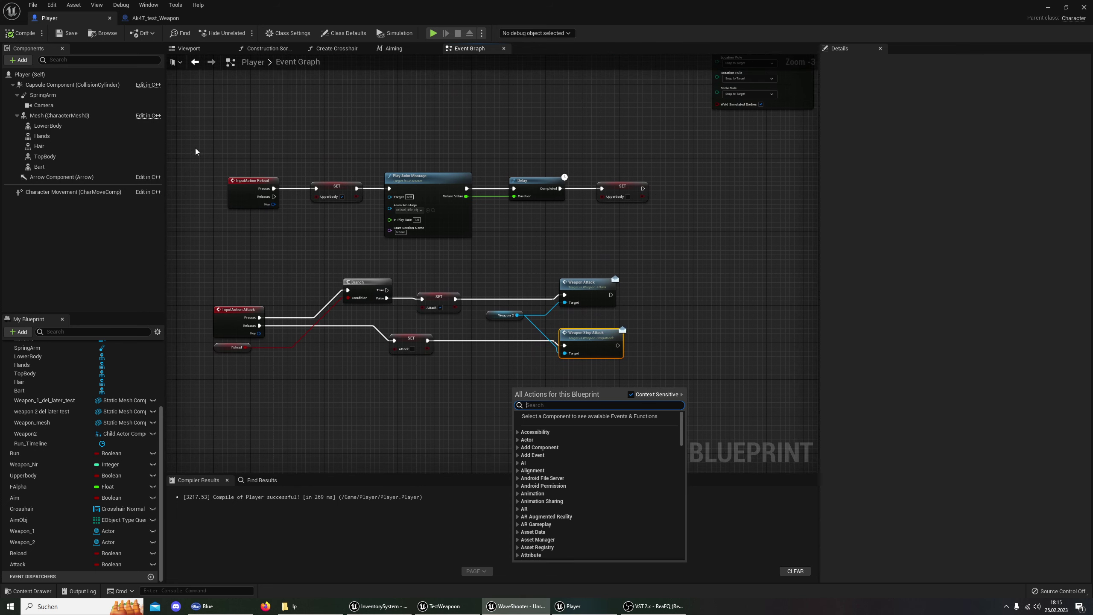
left_click(156, 21)
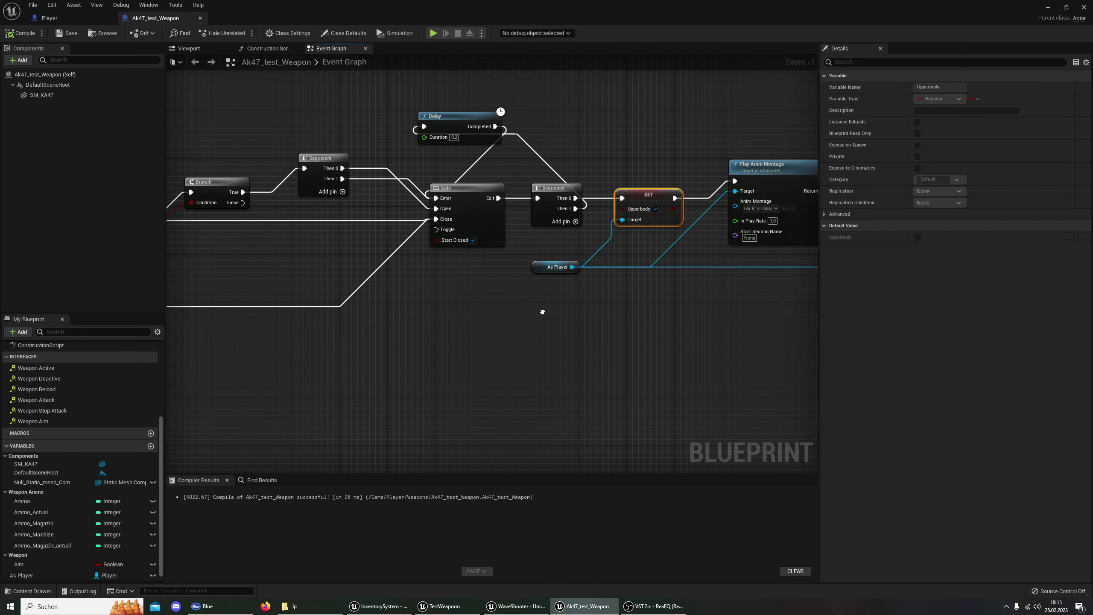
Compare the Play Anim Montage chain with TestWeapoon, then center the Delay and SET nodes.
right_click_drag(529, 323, 294, 310)
right_click_drag(552, 253, 500, 334)
scroll(500, 334, "up", 1)
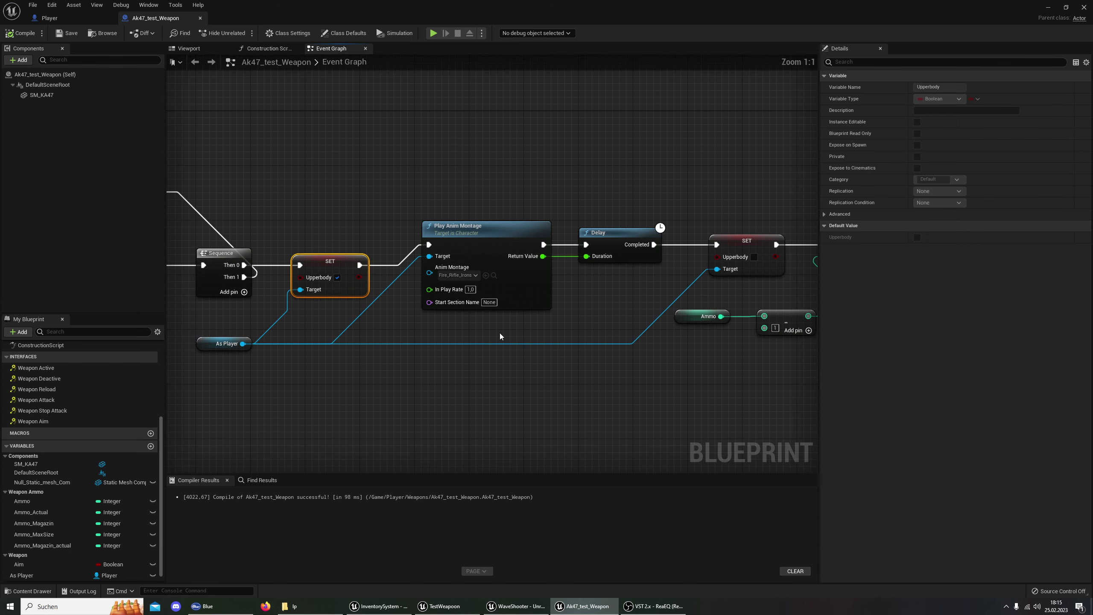
left_click(451, 267)
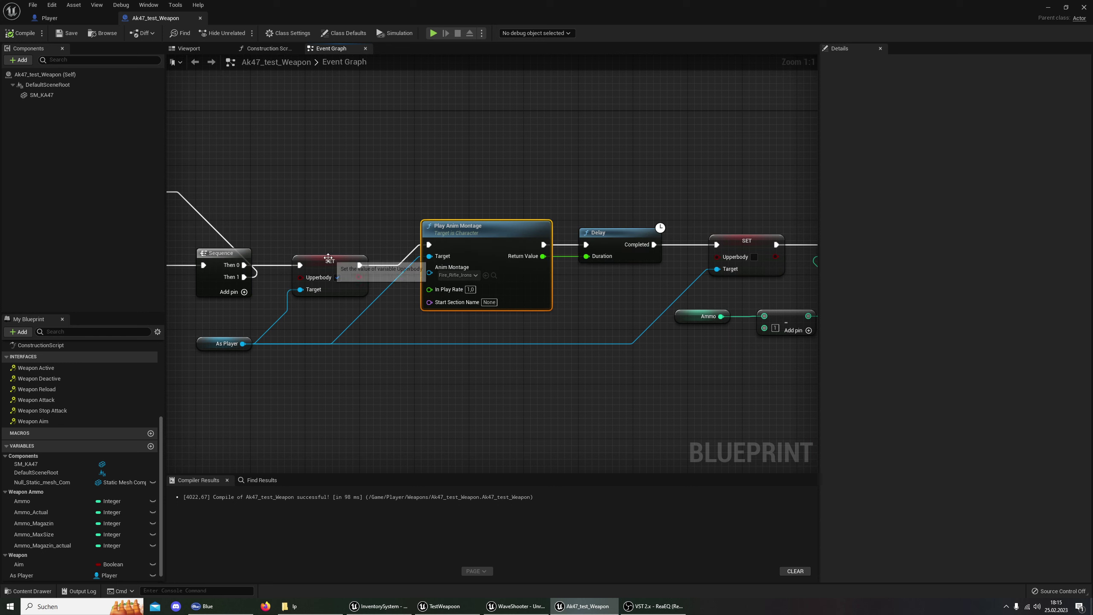
left_click(441, 607)
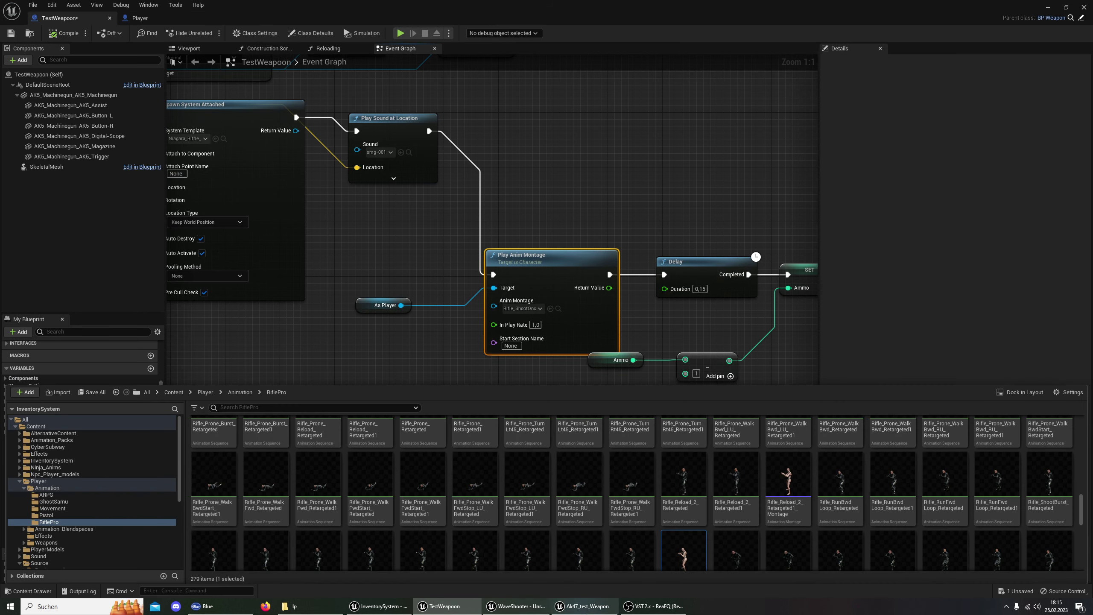
left_click(605, 606)
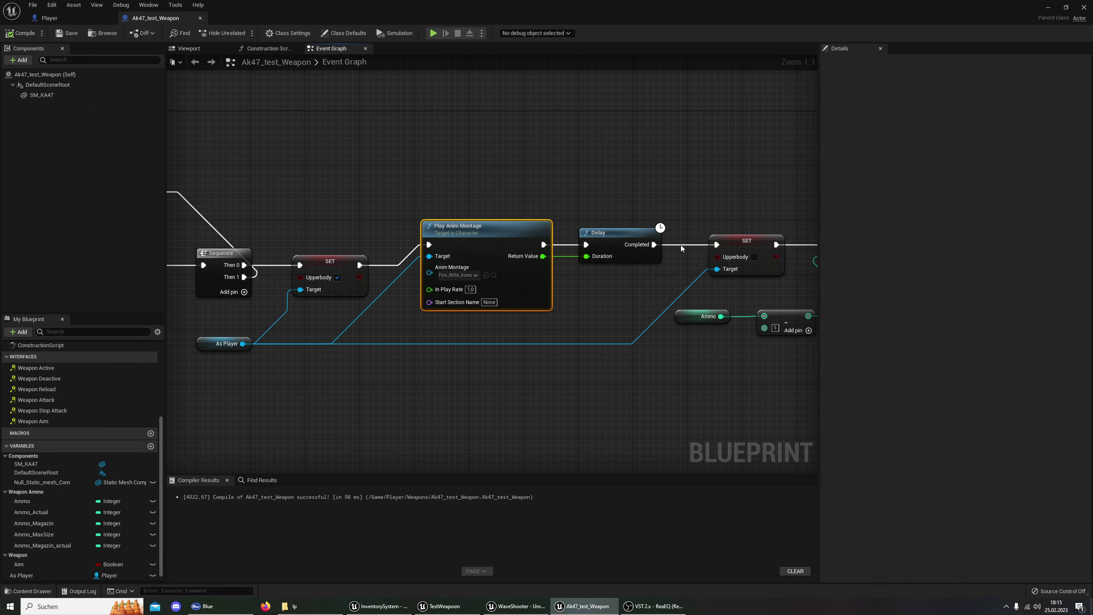
mouse_move(180, 372)
right_mouse_down()
mouse_move(502, 403)
mouse_move(402, 379)
mouse_move(468, 277)
mouse_move(487, 343)
mouse_move(409, 376)
mouse_move(466, 377)
right_mouse_up()
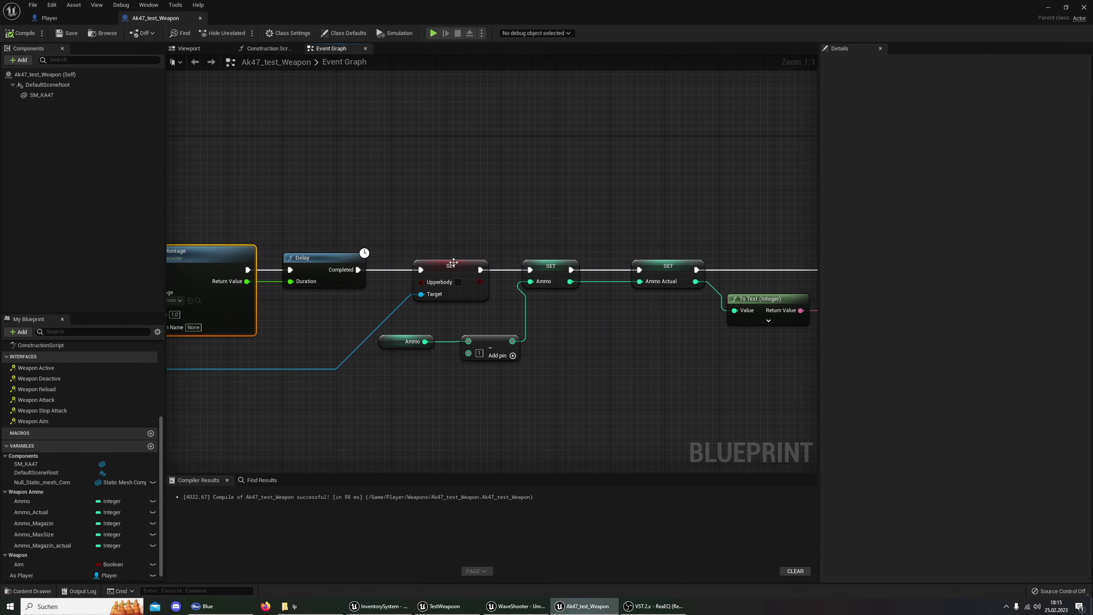
mouse_move(428, 268)
right_mouse_down()
mouse_move(511, 245)
mouse_move(431, 190)
right_mouse_up()
Unhook and move aside SET Upperbody, wire Delay Completed to SET Ammo, then compile and save.
right_click(332, 220)
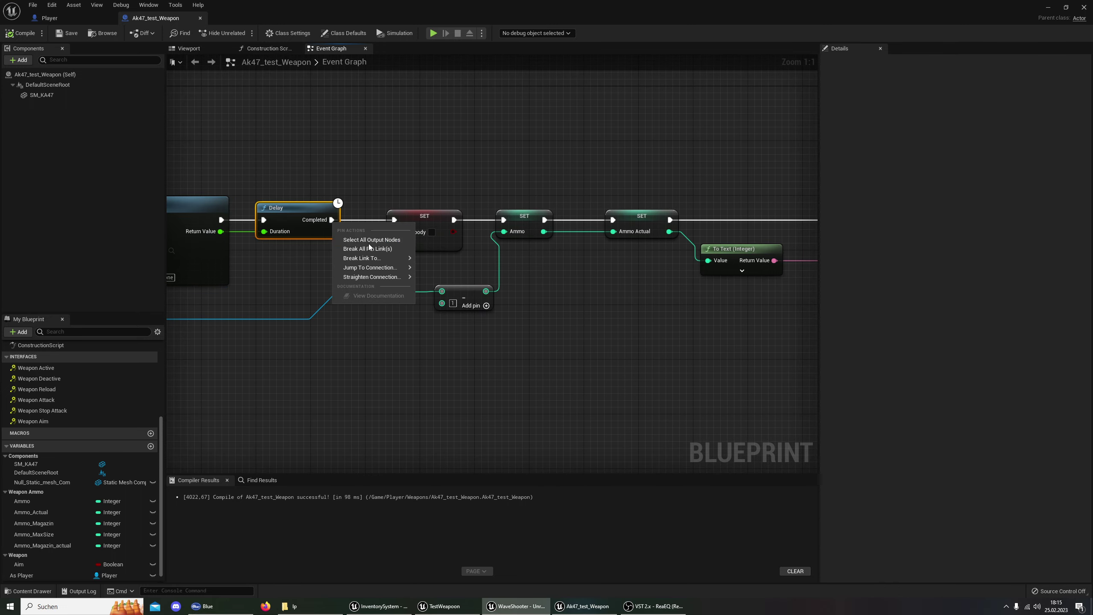
left_click(369, 247)
right_click(453, 220)
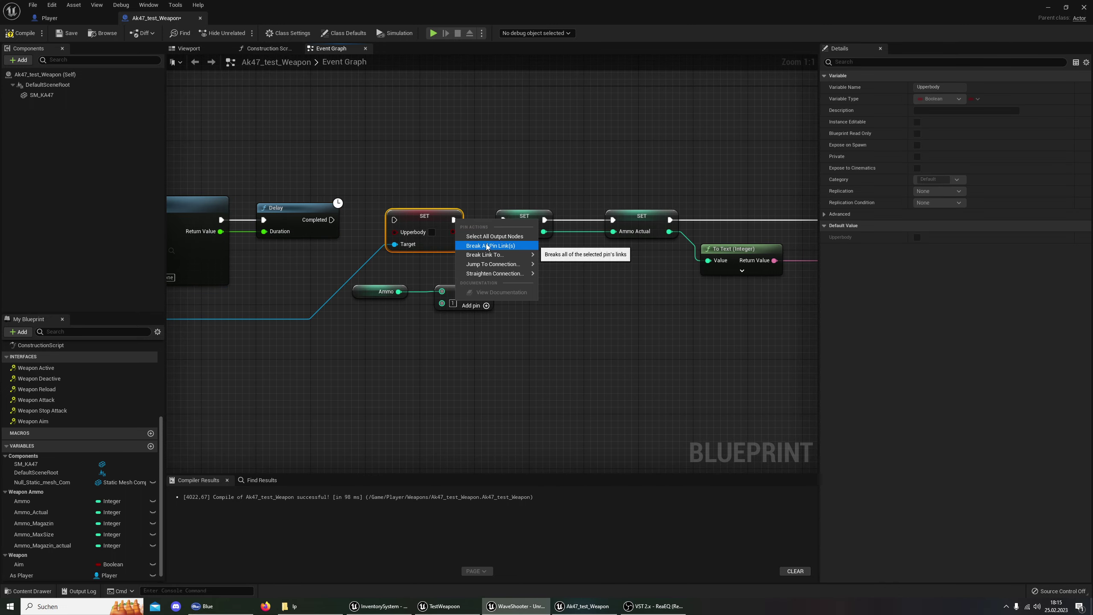
left_click(486, 244)
left_click_drag(424, 216, 391, 400)
left_click_drag(332, 220, 503, 220)
right_click_drag(203, 194, 332, 220)
left_click(22, 33)
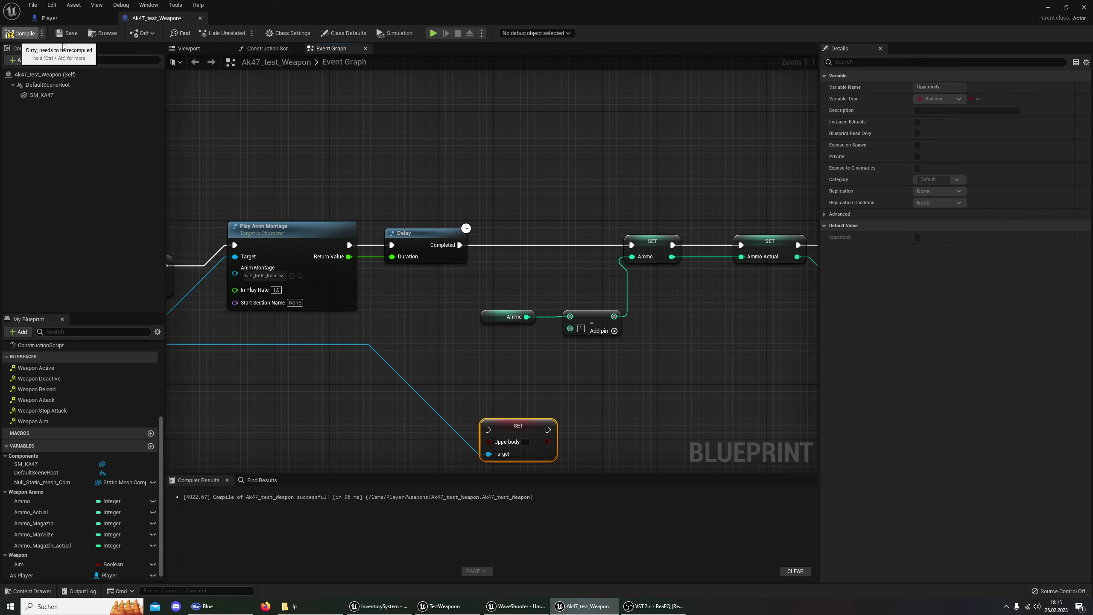
left_click(68, 33)
Run a brief Trainings_Map playtest with Alt+P, stop it, and return to TestWeapoon's Event Graph.
left_click(1047, 9)
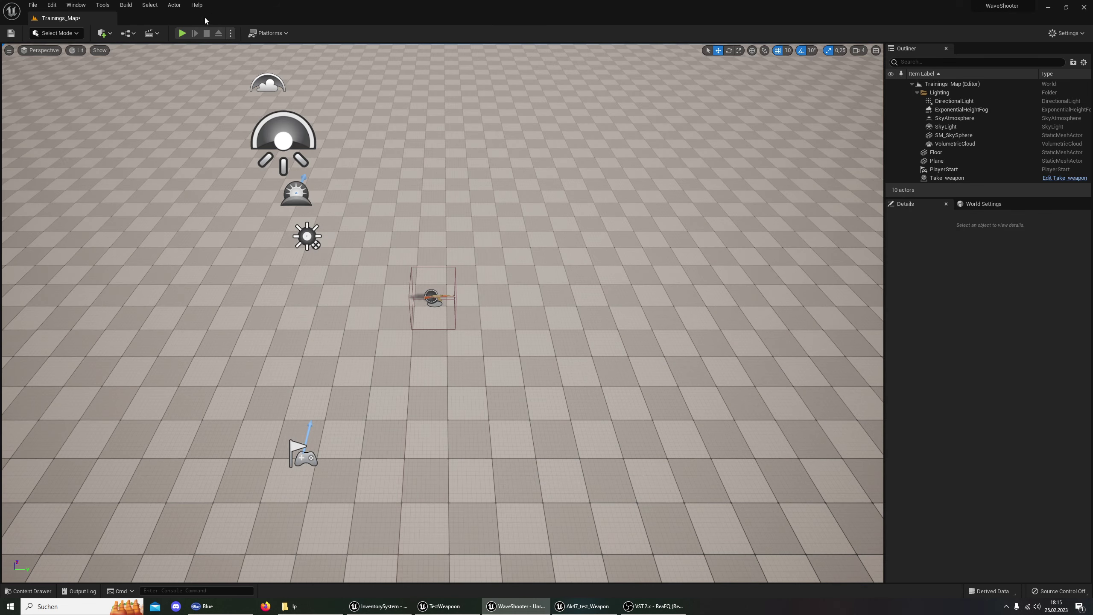
key("alt+p")
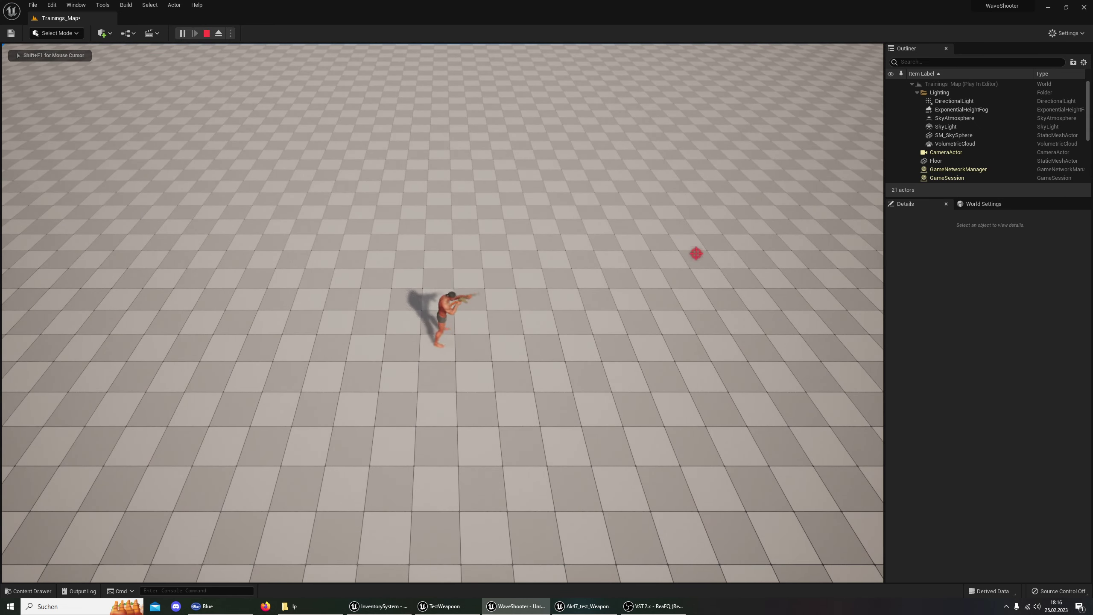
key("Escape")
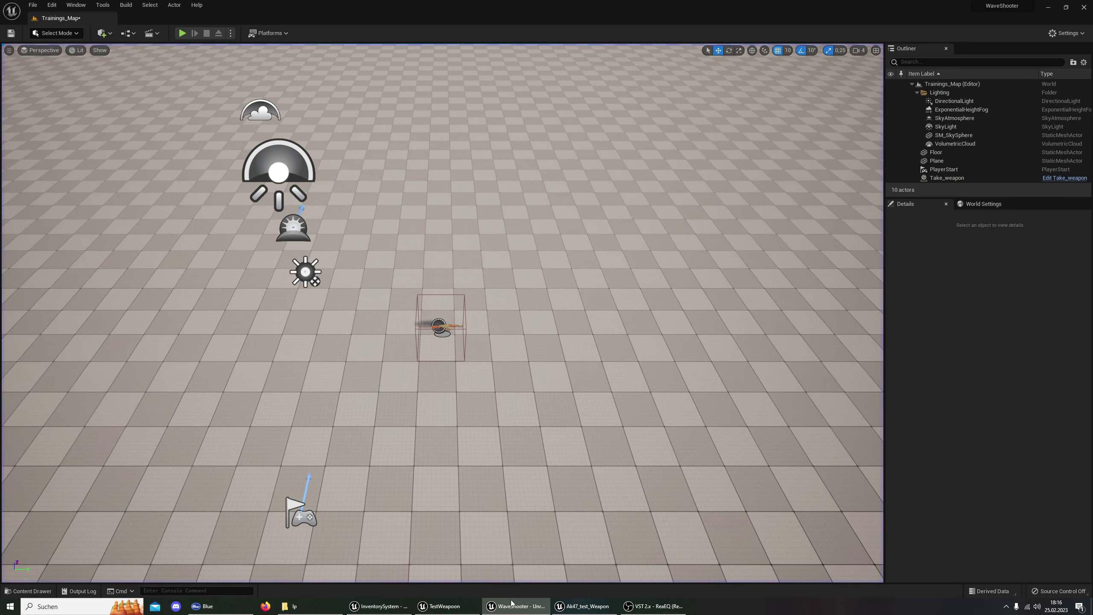
left_click(458, 609)
scroll(388, 329, "up", 3)
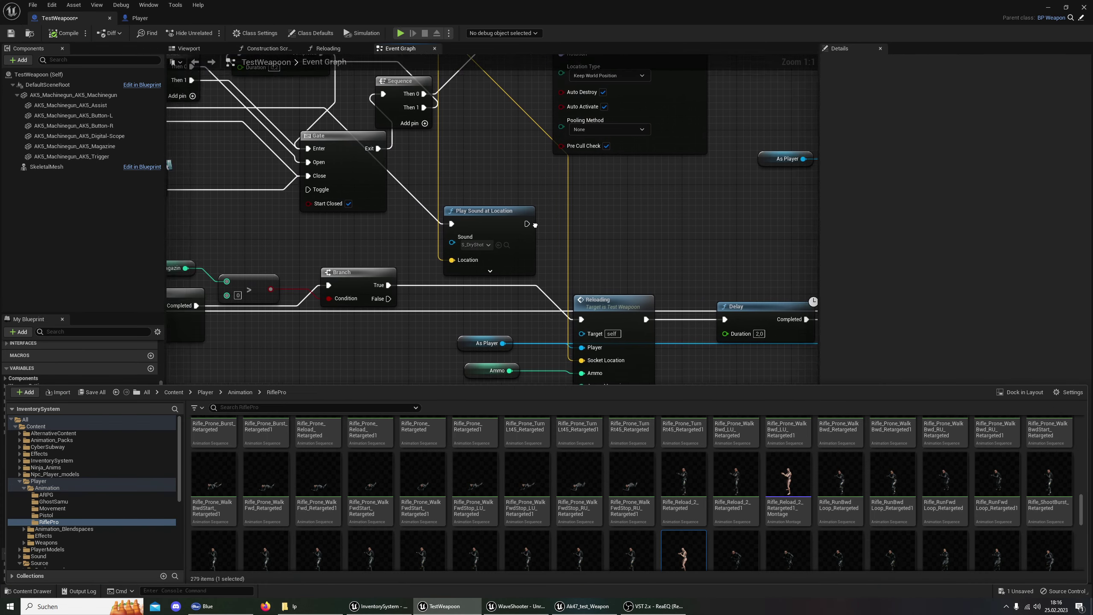
Review the Player blueprint's Reload montage chain, compile the Player, and start a new playtest.
left_click(544, 610)
left_click(584, 606)
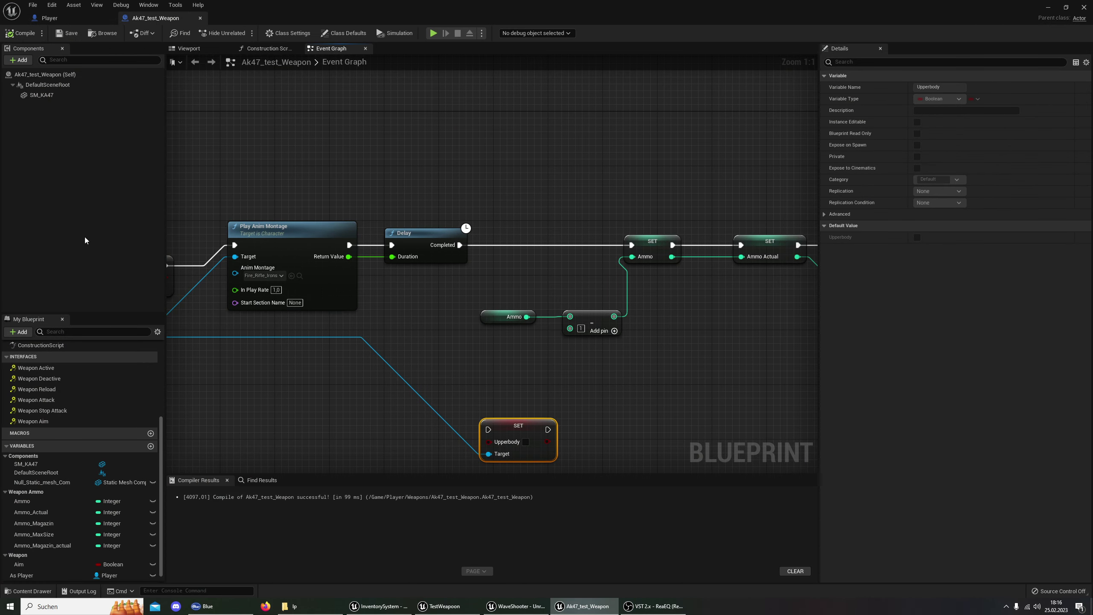
left_click(69, 17)
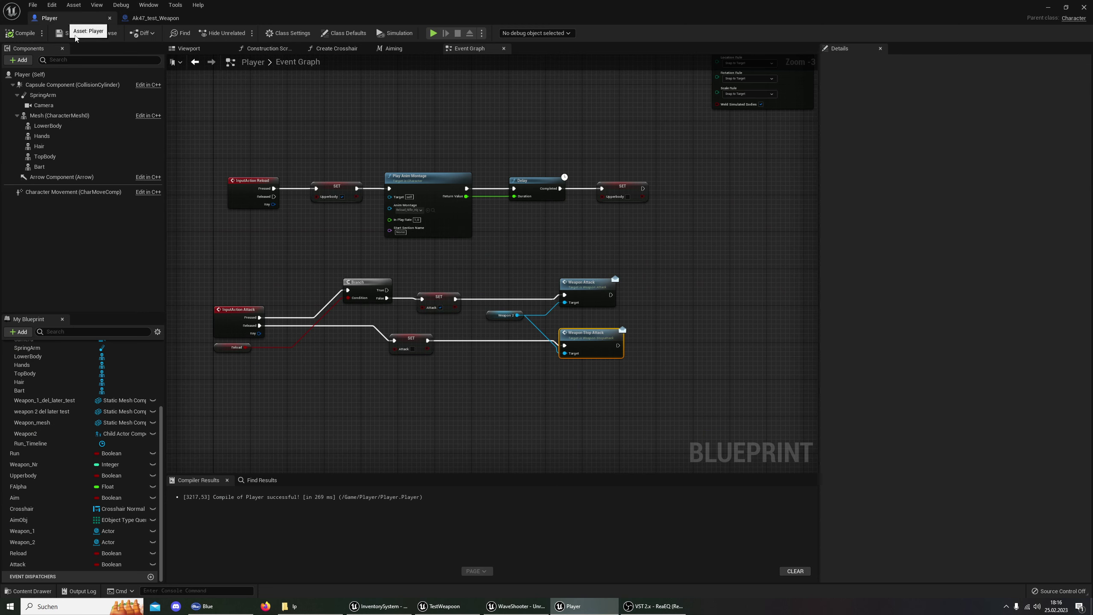
scroll(338, 319, "up", 3)
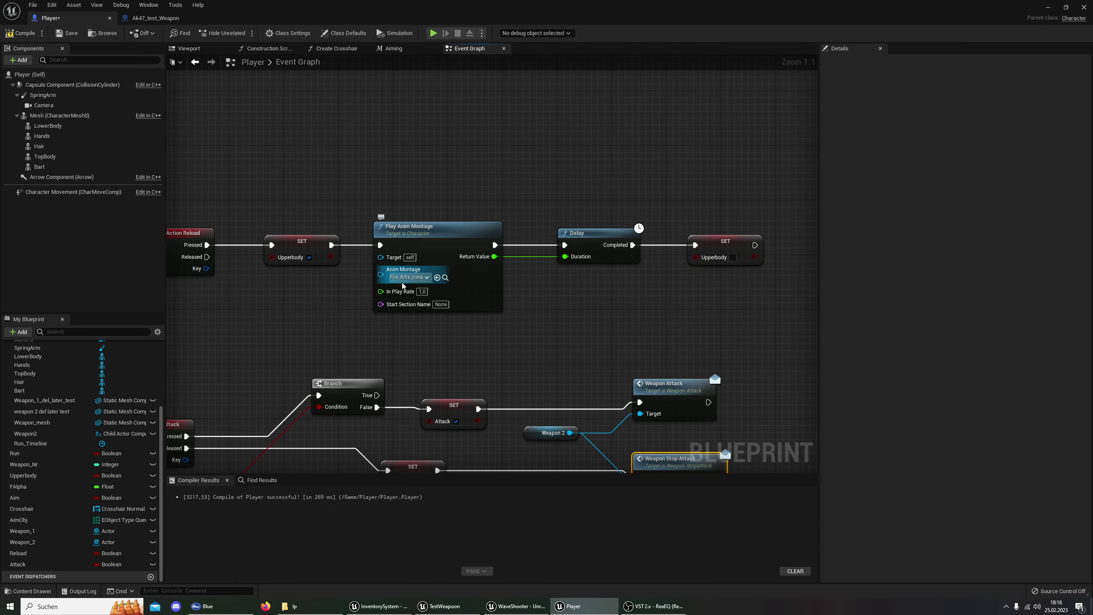
left_click(19, 33)
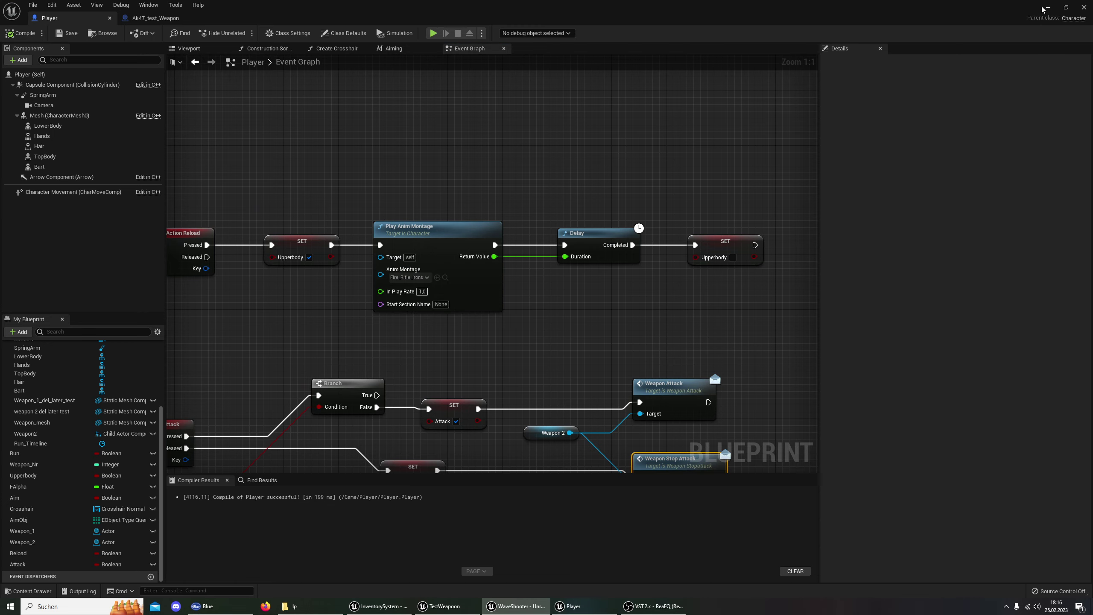
left_click(433, 34)
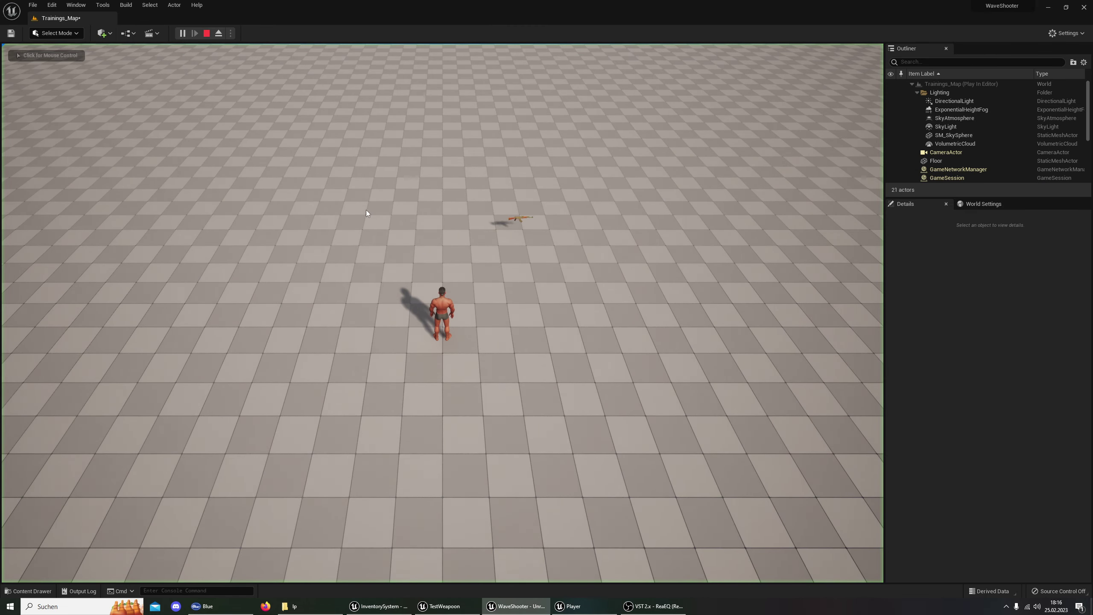
Walk the character forward to pick up the rifle, strafe right, then return to the Player blueprint.
left_click(366, 211)
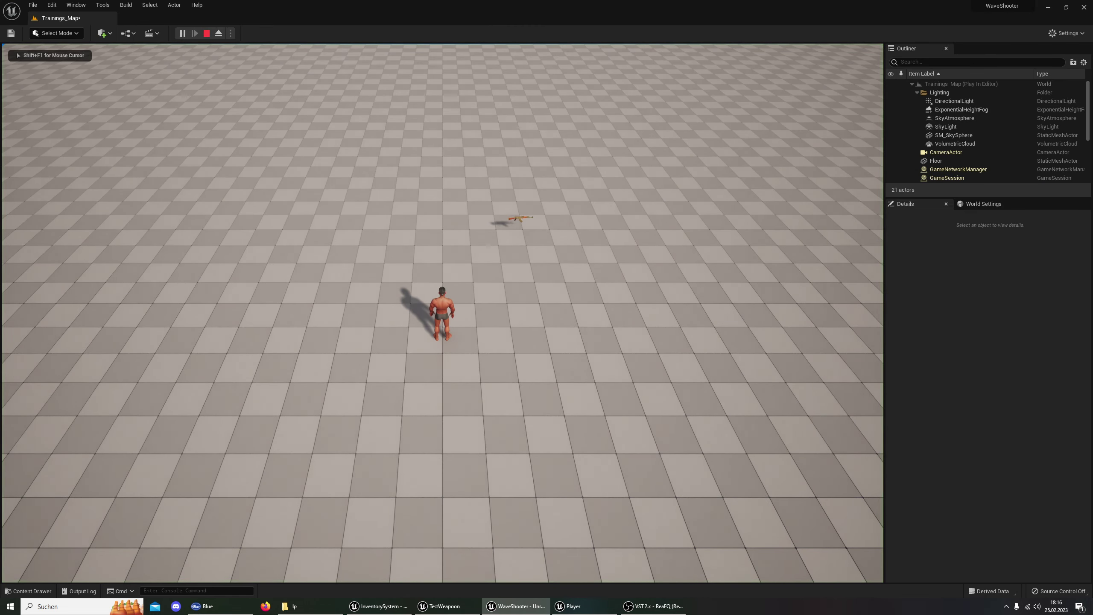
key("w")
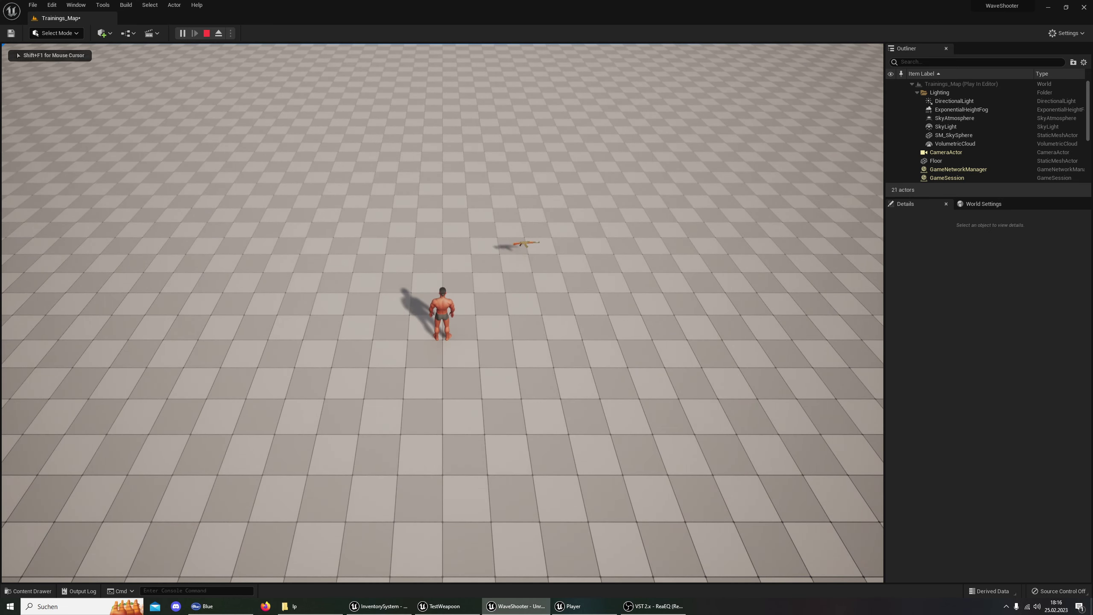
key("w")
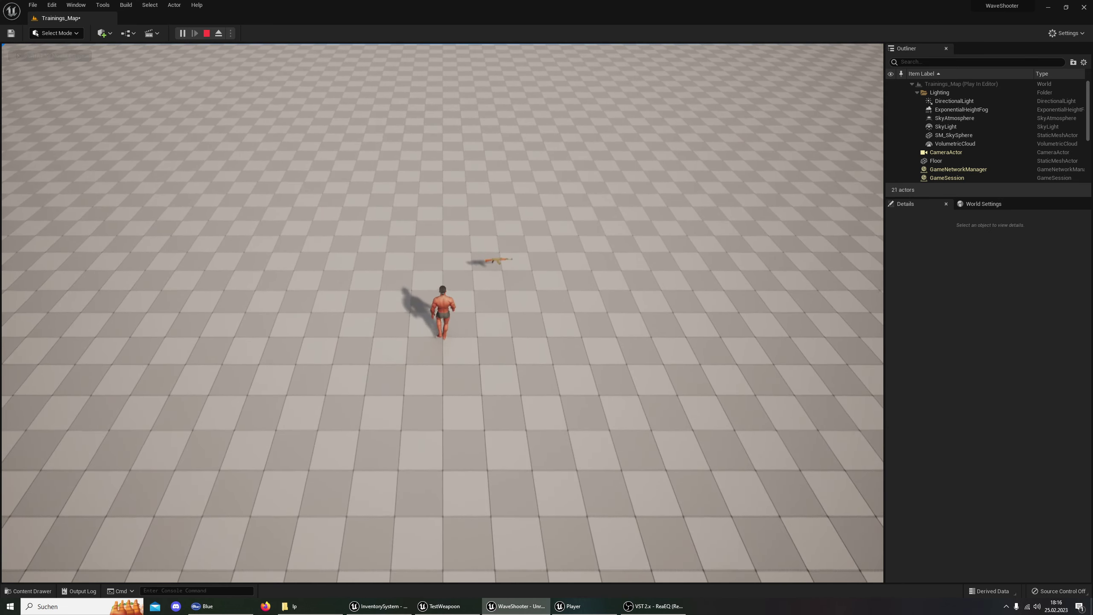
key("d")
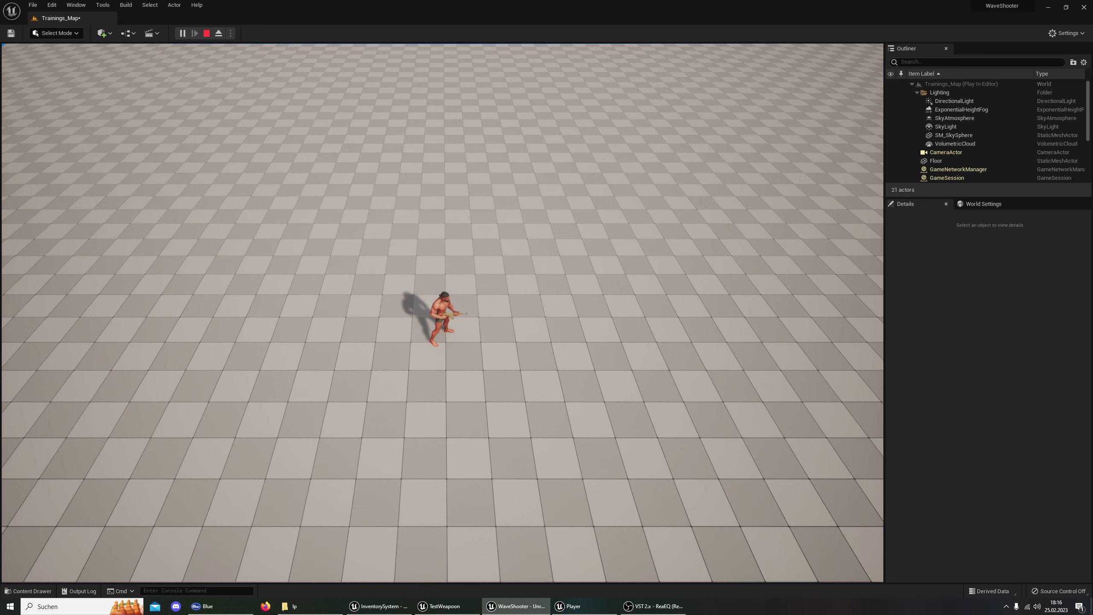
key("Escape")
left_click(577, 607)
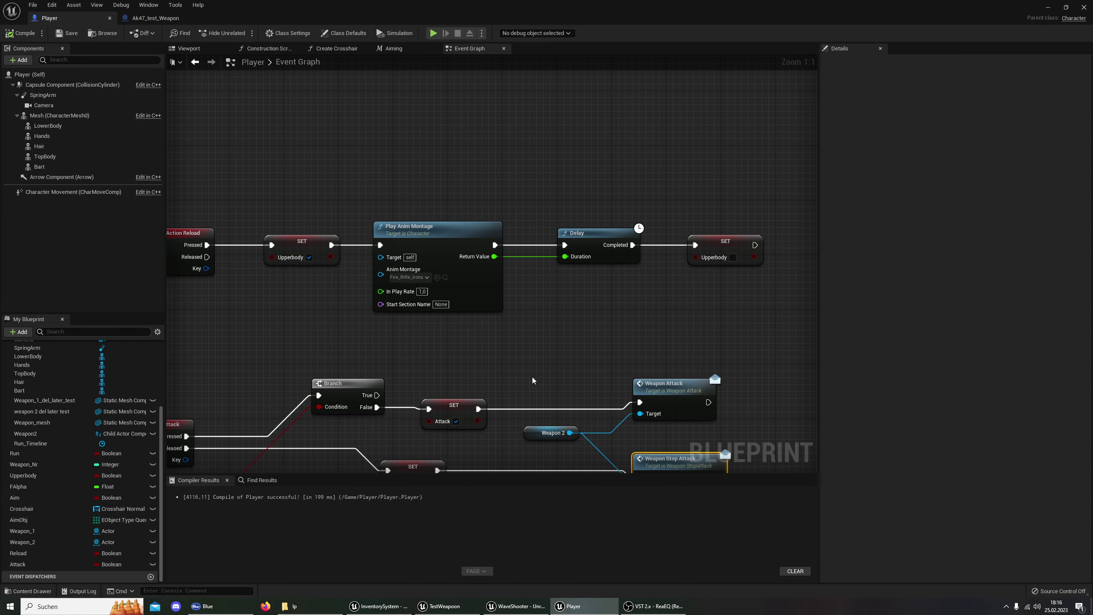
Open Fire_Rifle_Ironsights_Retargeted_Montage and review its Standard blend-in, Blend Out and other settings.
left_click(445, 277)
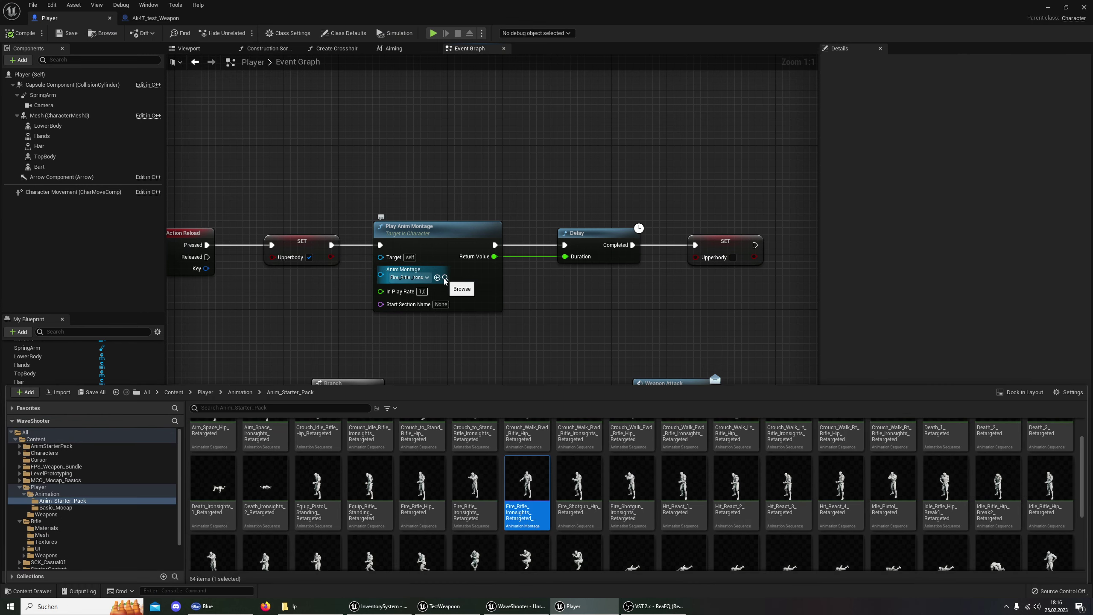
double_click(532, 480)
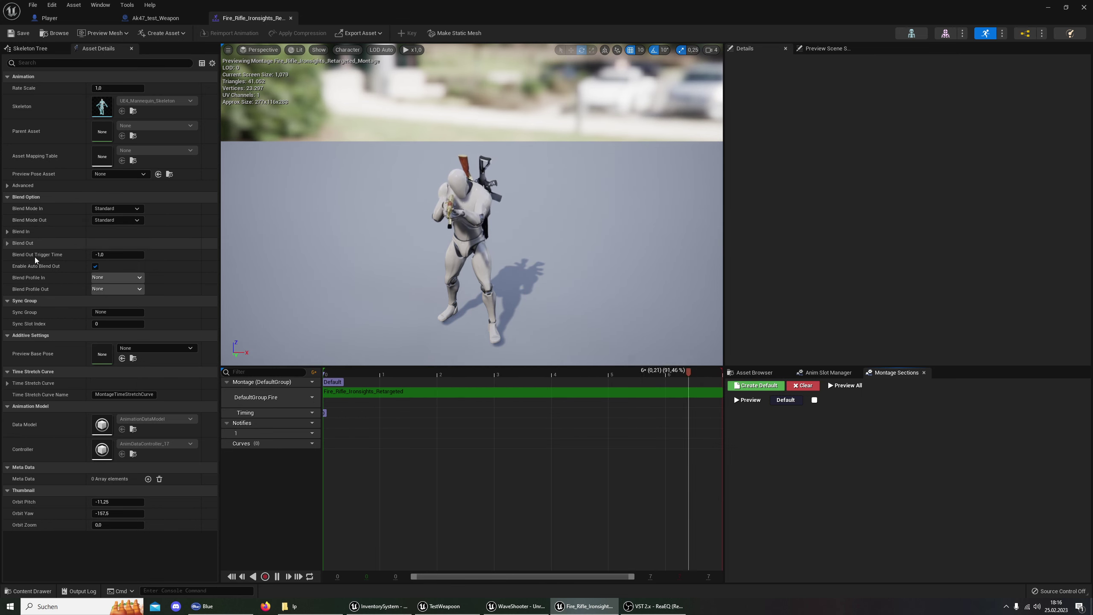
left_click(133, 211)
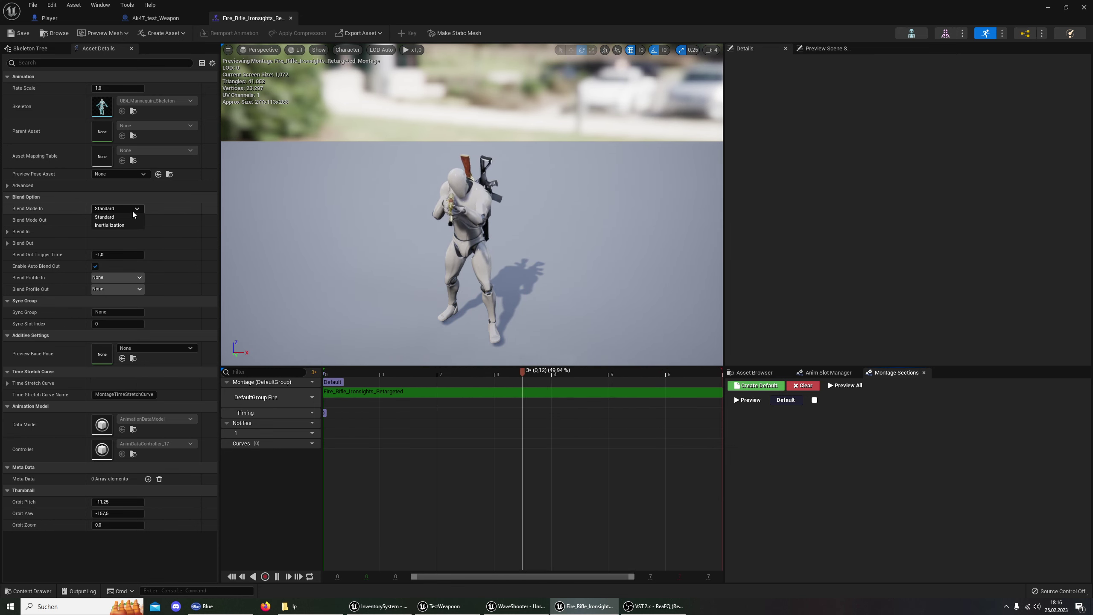
left_click(106, 217)
left_click(7, 231)
left_click(7, 232)
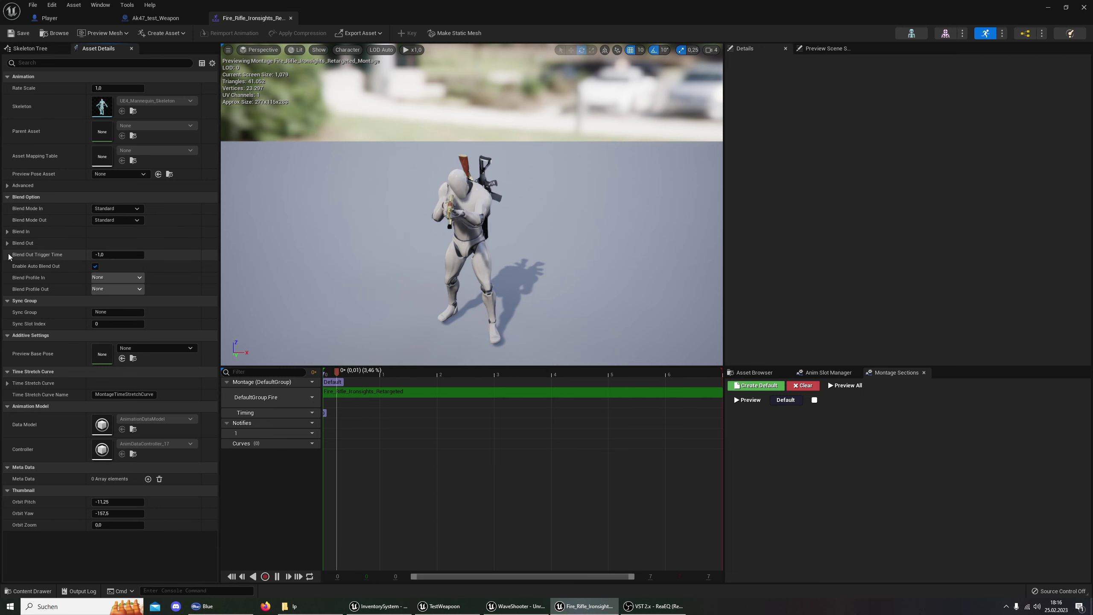
left_click(7, 243)
left_click(7, 243)
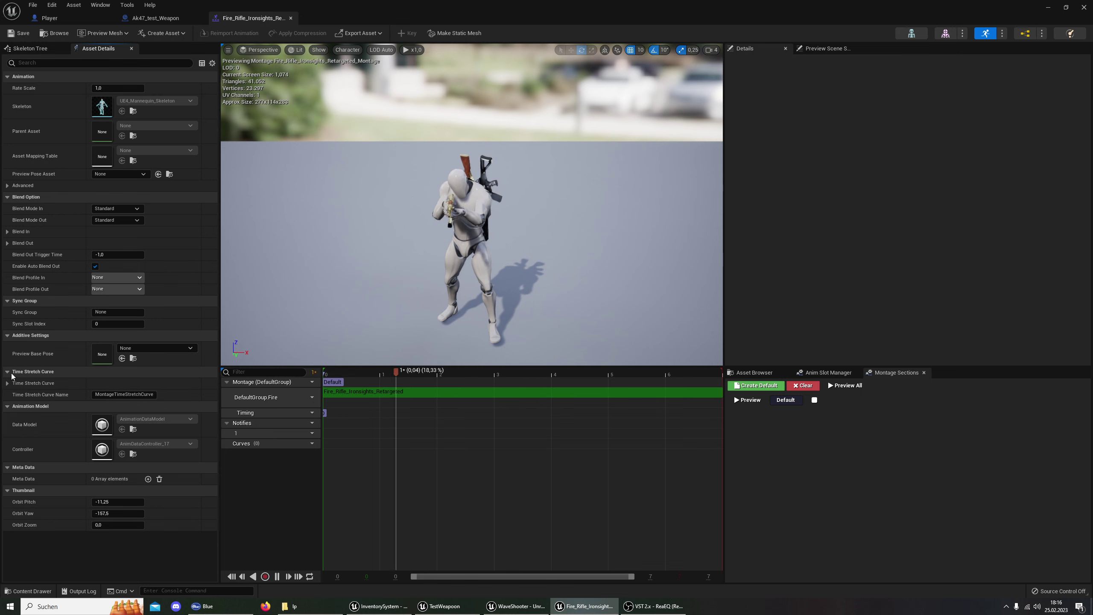
left_click(7, 371)
left_click(7, 382)
left_click(7, 382)
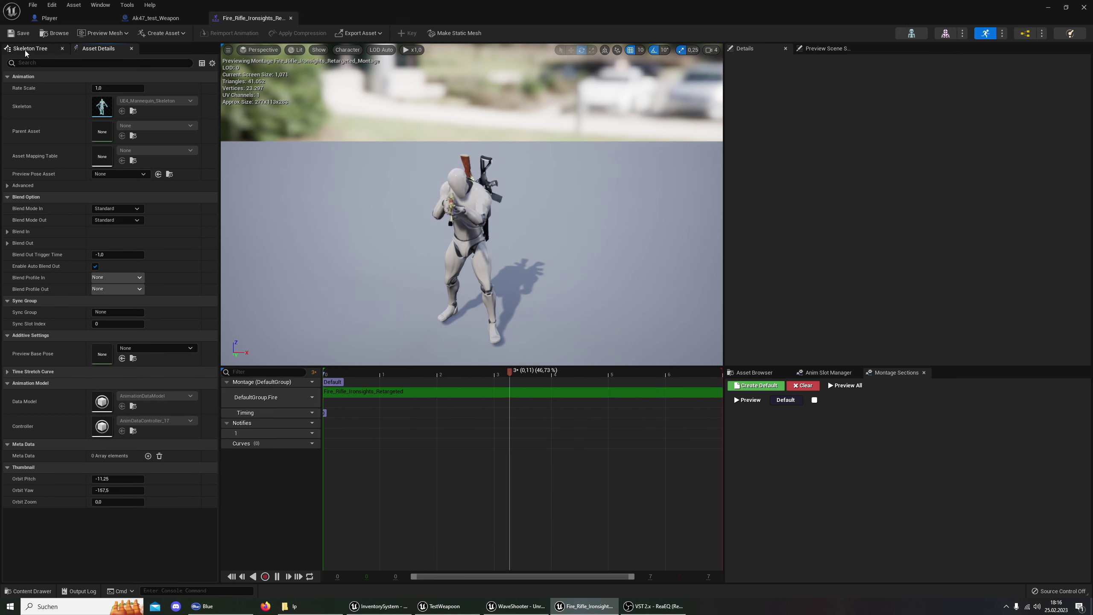
Orbit the montage preview around the character, then close the montage to return to Ak47_test_Weapon.
right_click_drag(504, 212, 504, 213)
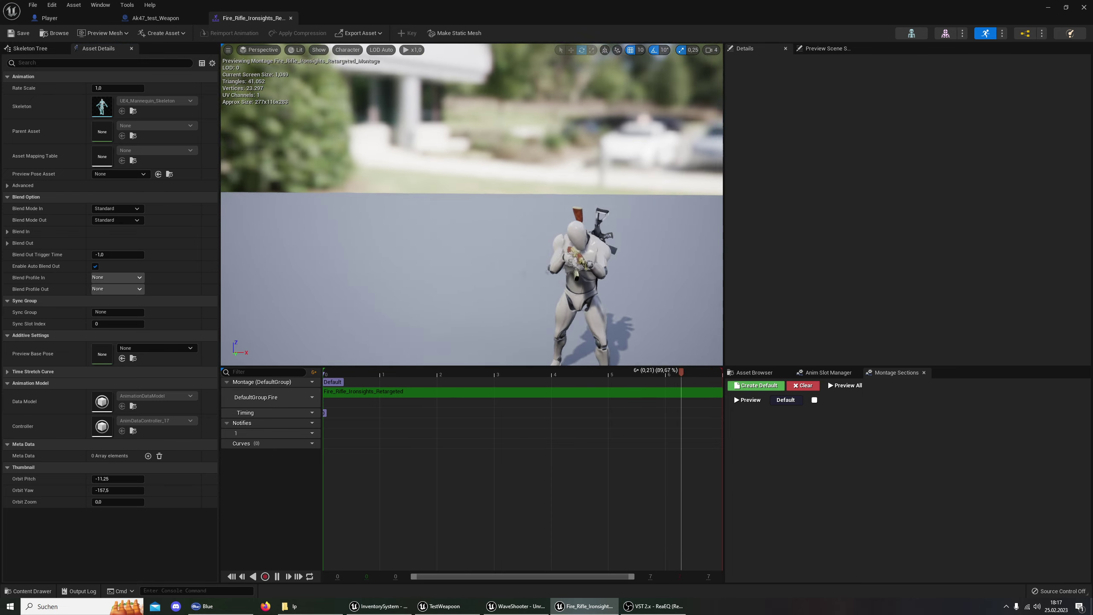
right_click_drag(427, 323, 427, 324)
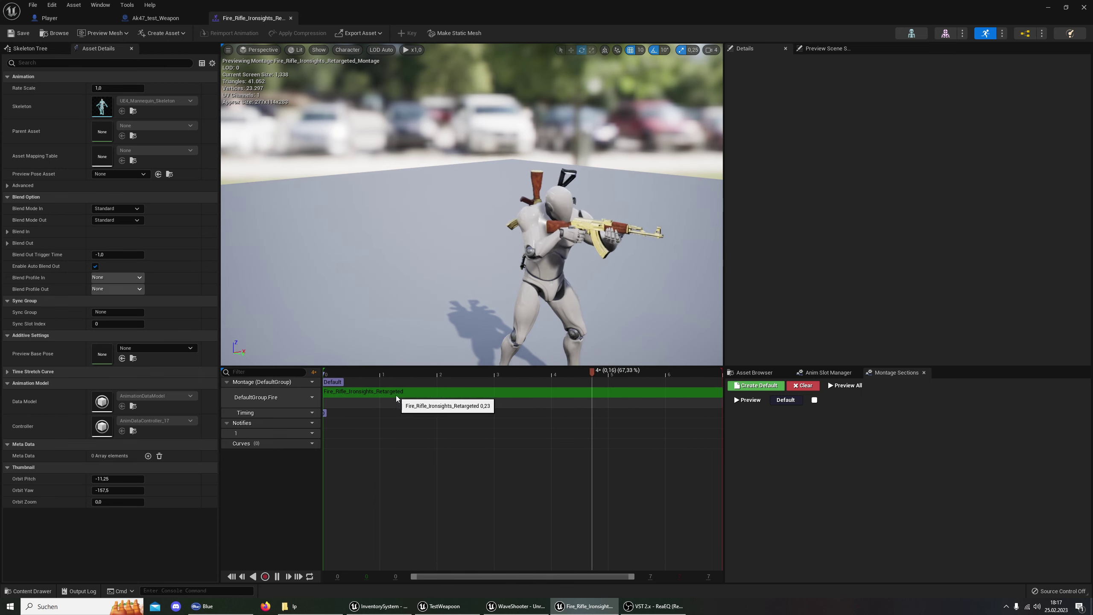
left_click(290, 18)
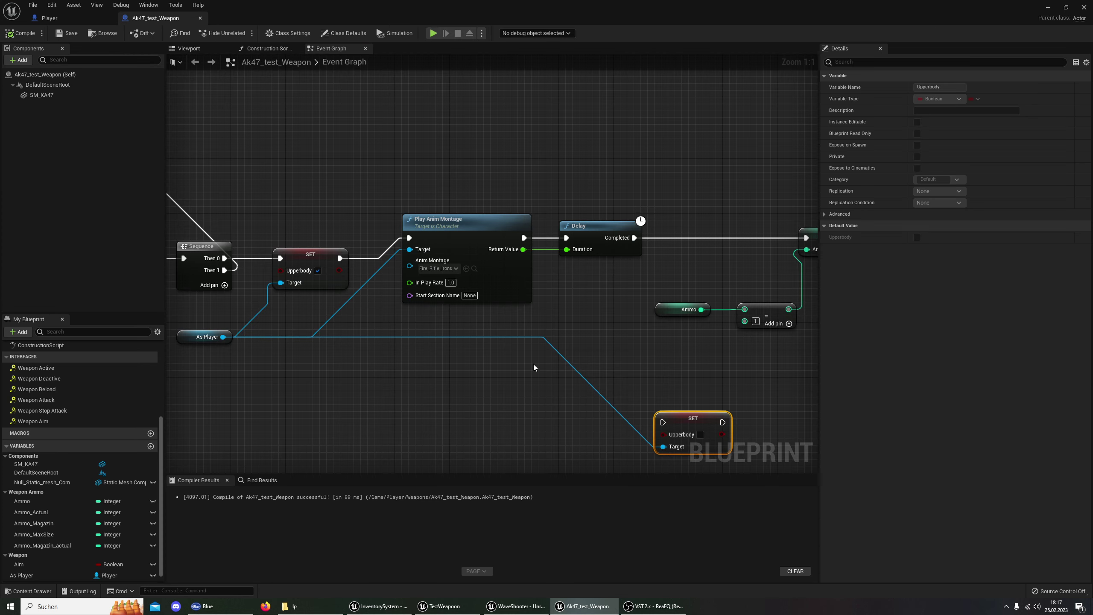
Place SET Upperbody after the Delay, ahead of SET Ammo, then compile and save Ak47_test_Weapon.
right_click_drag(533, 367, 407, 348)
left_click_drag(585, 400, 599, 209)
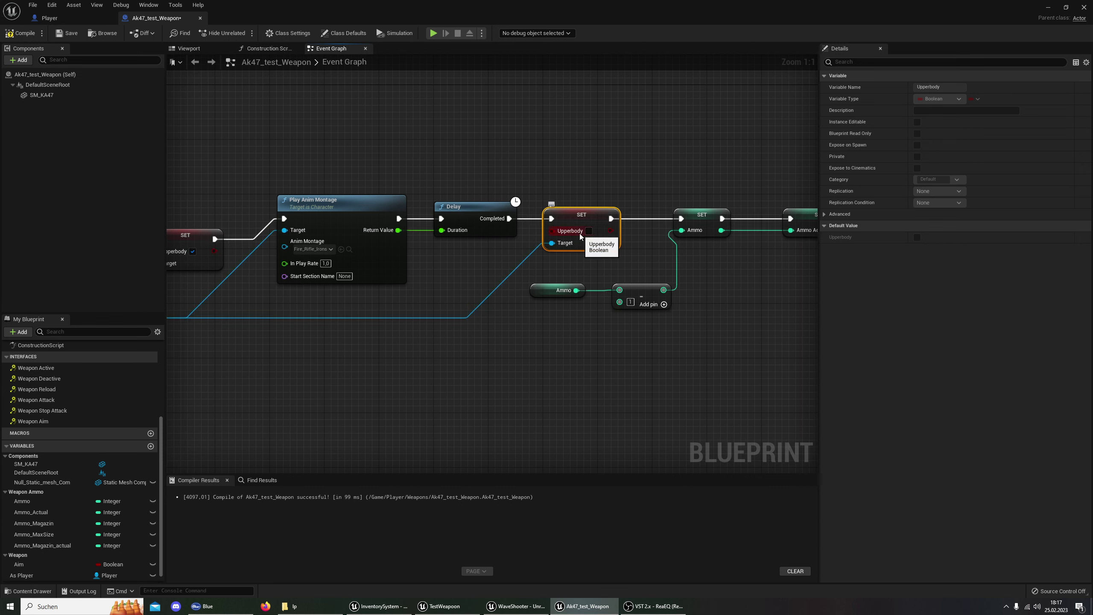
right_click_drag(390, 333, 625, 329)
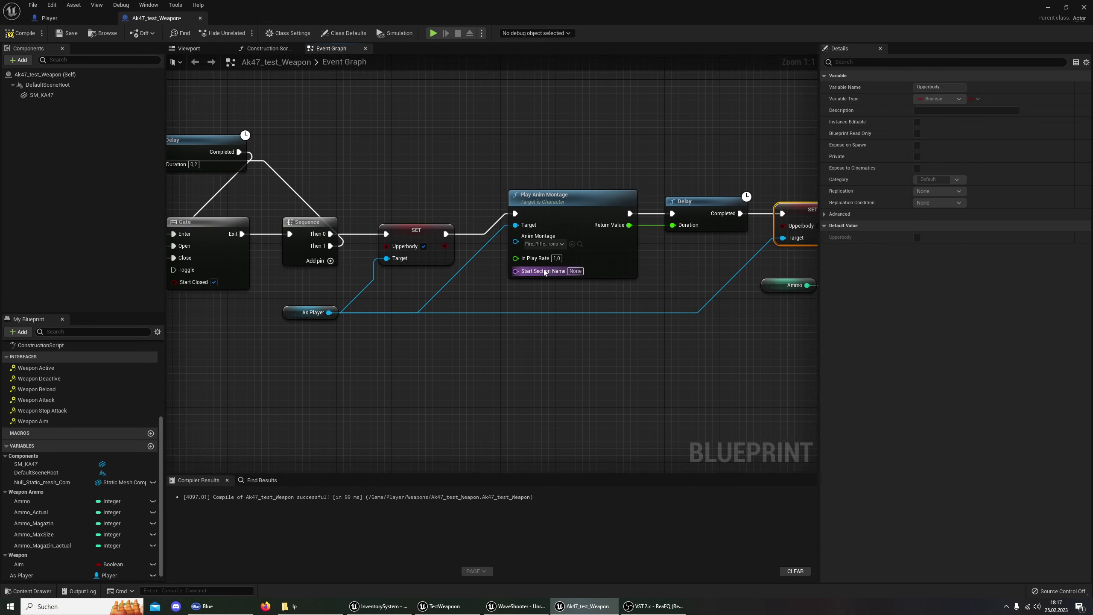
left_click(19, 33)
left_click(67, 33)
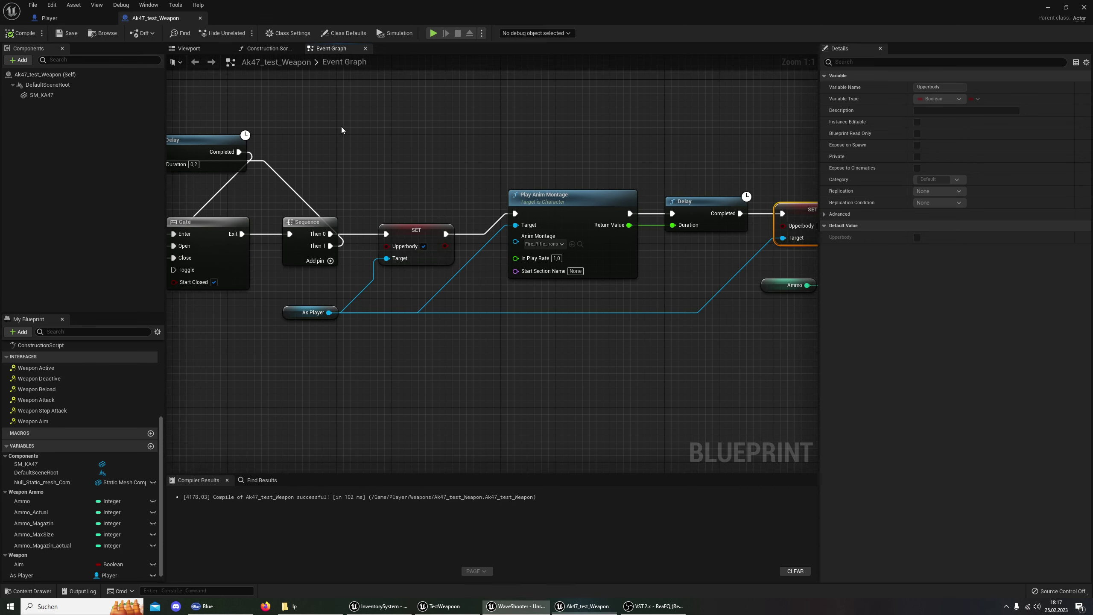
Pan the graph to review the Branch, Sequence, Play Anim Montage, Delay and Ammo nodes.
right_click_drag(287, 132, 542, 132)
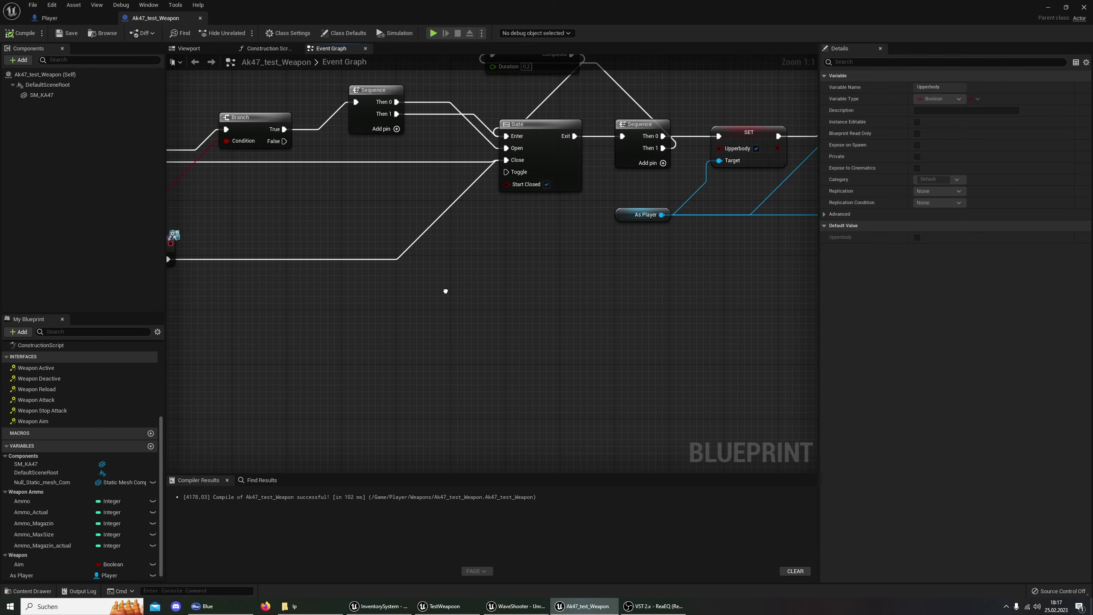
right_click_drag(303, 288, 192, 195)
right_click_drag(712, 114, 563, 147)
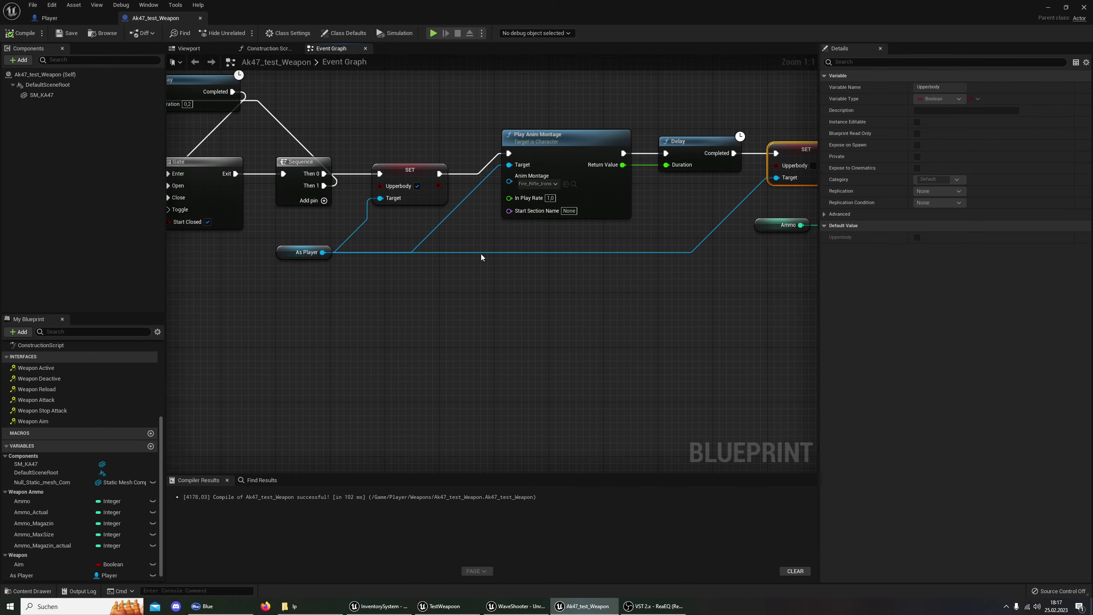
Play the WaveShooter level, walk over to pick up the rifle, and fire two shots.
left_click(1049, 9)
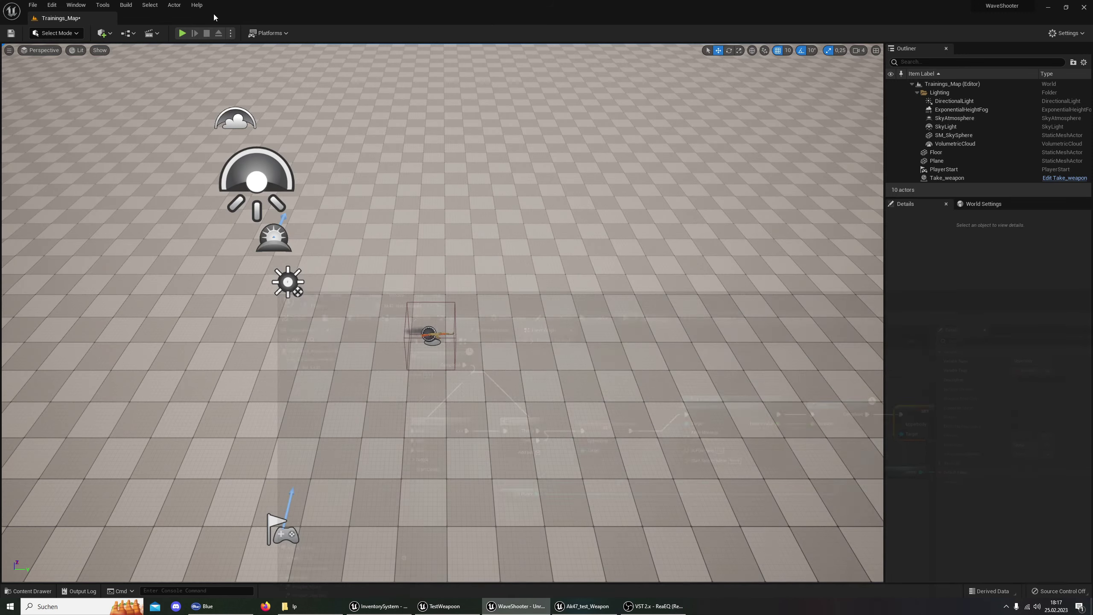
left_click(179, 35)
key("w")
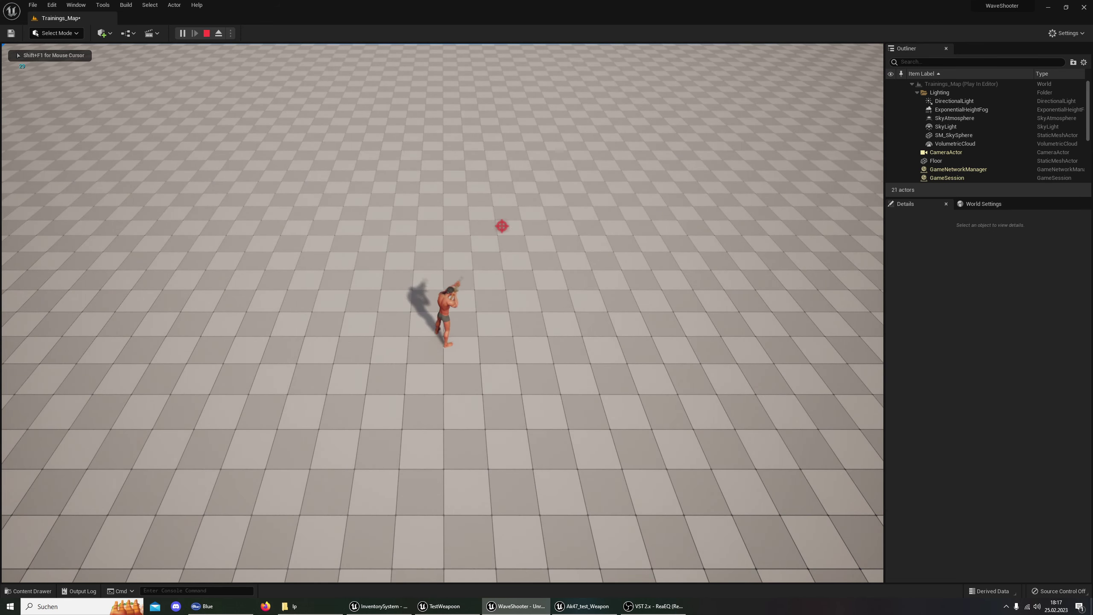
left_click(681, 353)
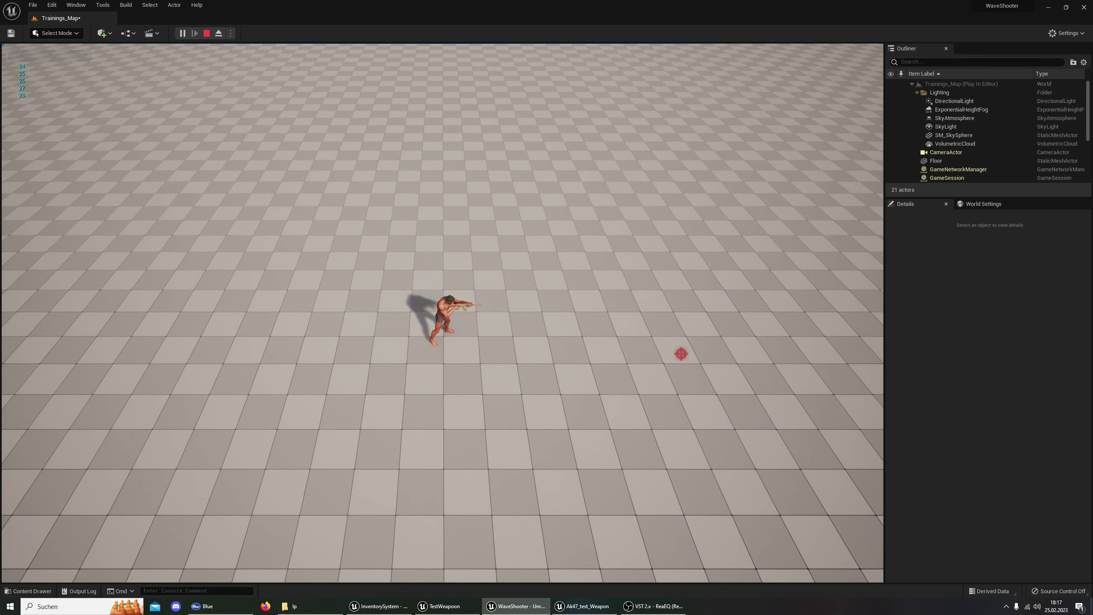
left_click(136, 189)
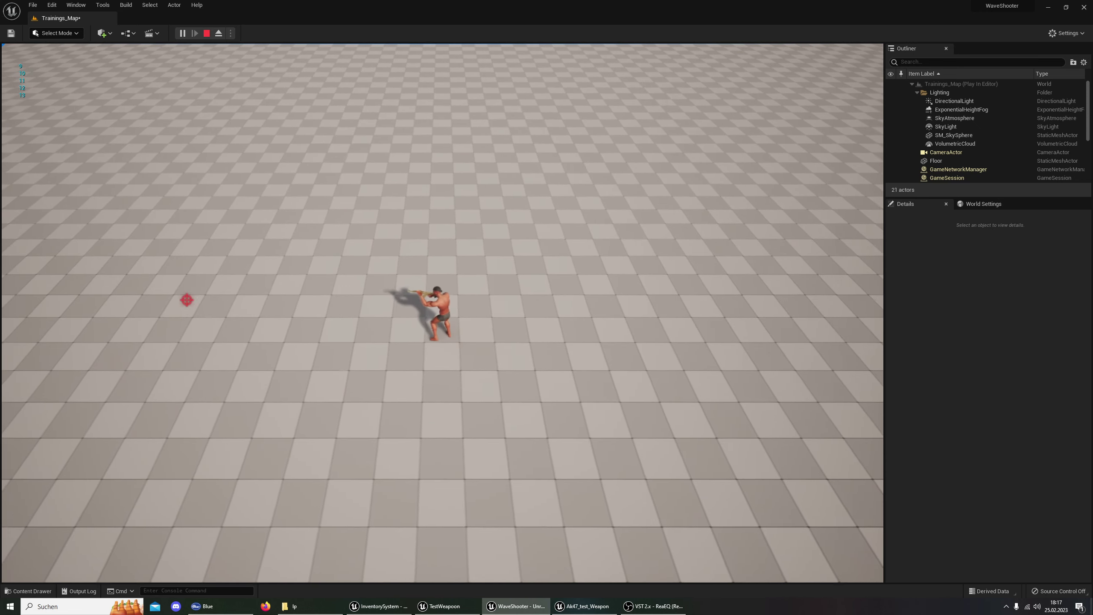
Aim and fire repeatedly until the ammo runs out and the reload plays, then stop the session.
key("a")
key("a")
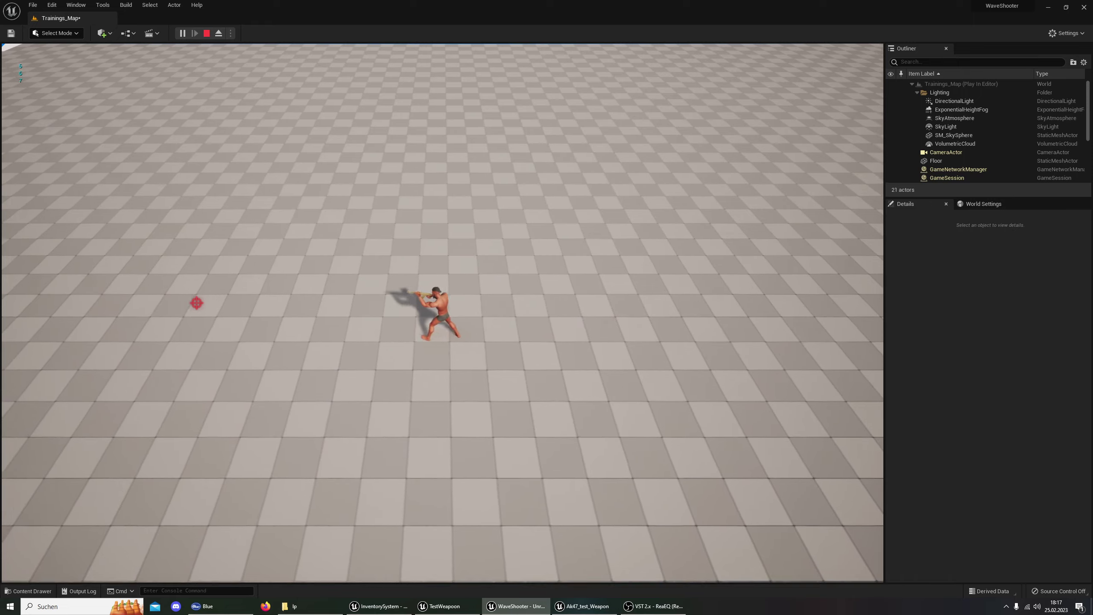
left_click(591, 361)
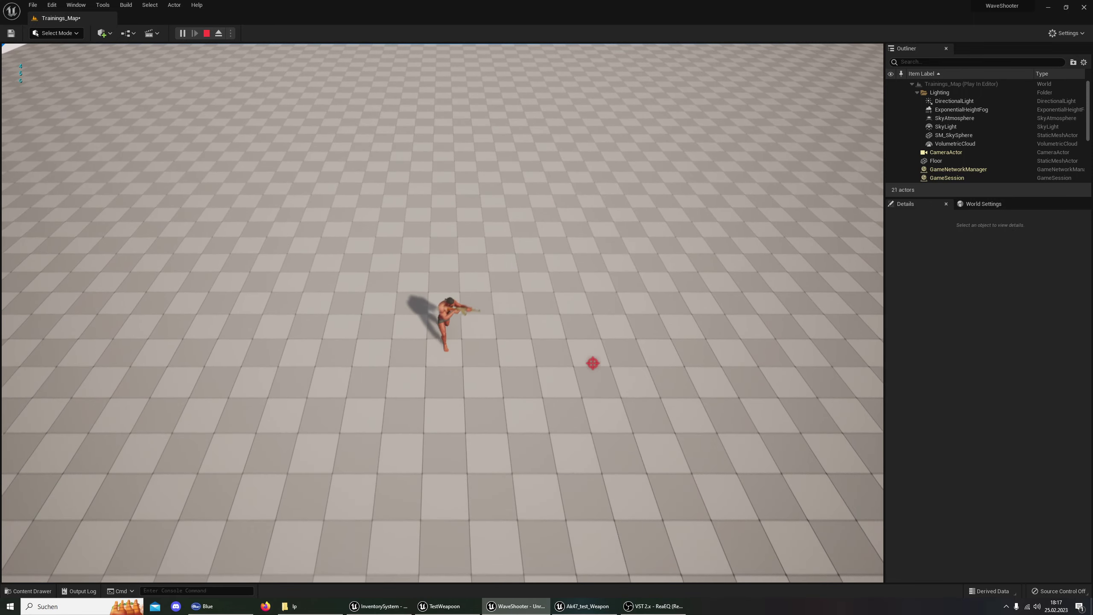
left_click(600, 322)
left_click(601, 322)
left_click(602, 324)
left_click(601, 321)
left_click(601, 318)
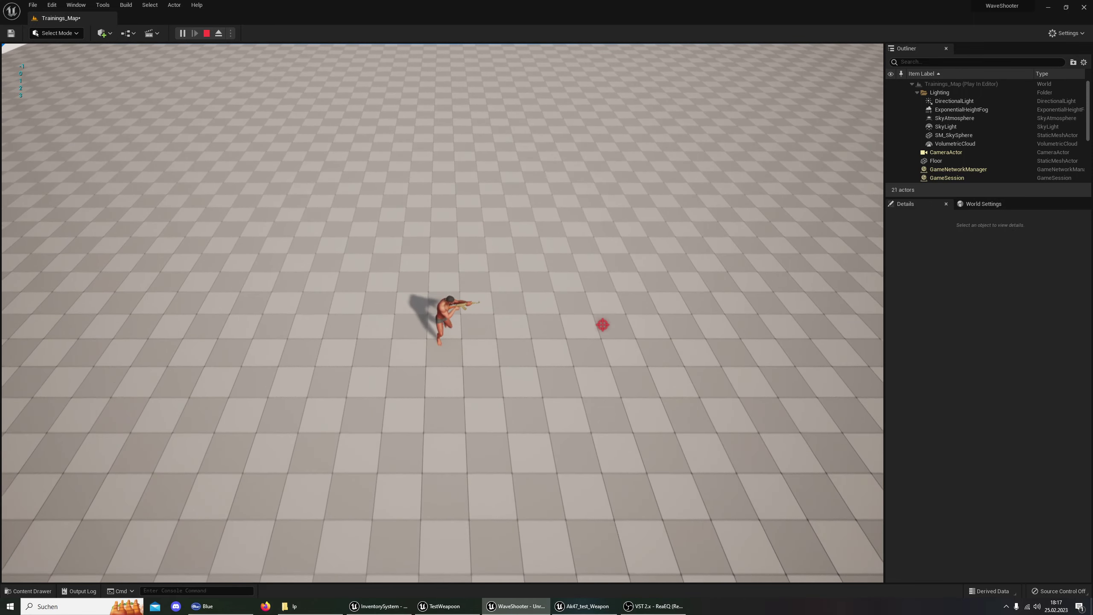
left_click(601, 317)
key("d")
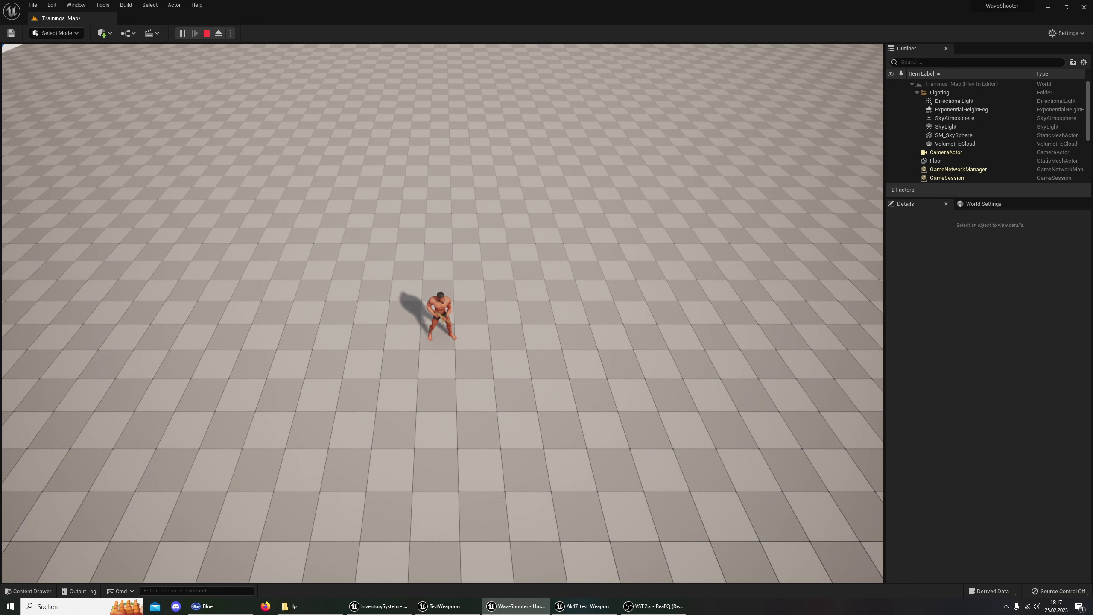
key("d")
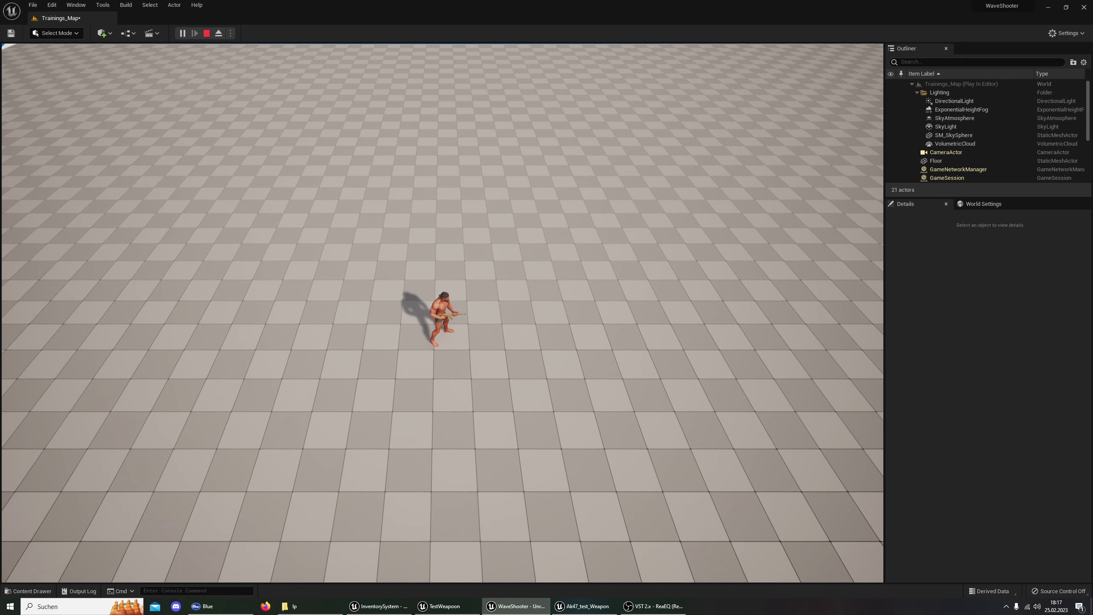
key("Escape")
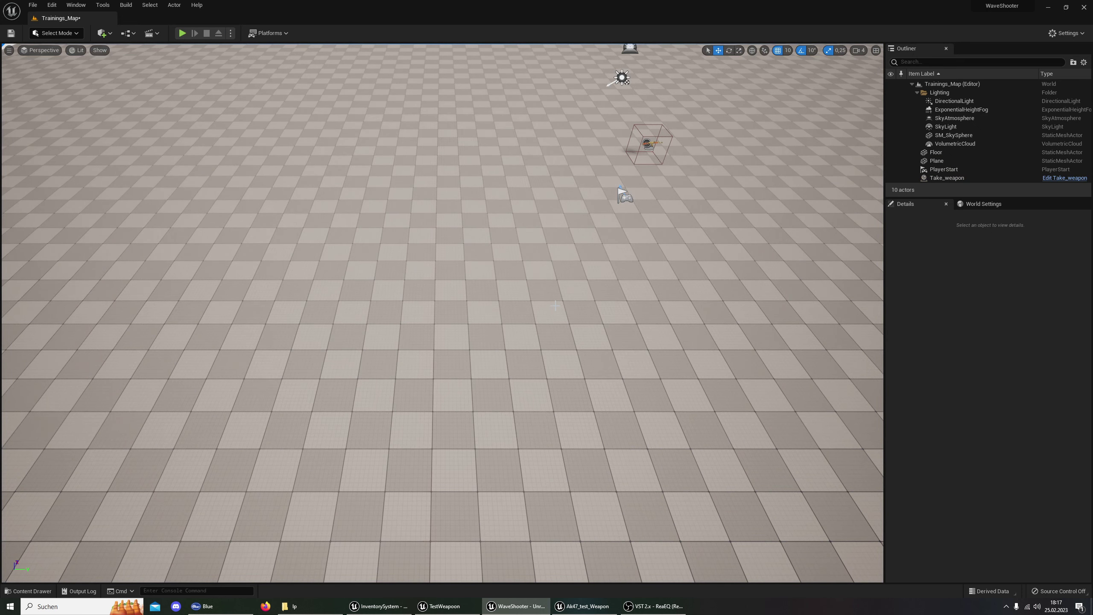
Return to Ak47_test_Weapon and look over its Delay and Gate nodes.
left_click(584, 606)
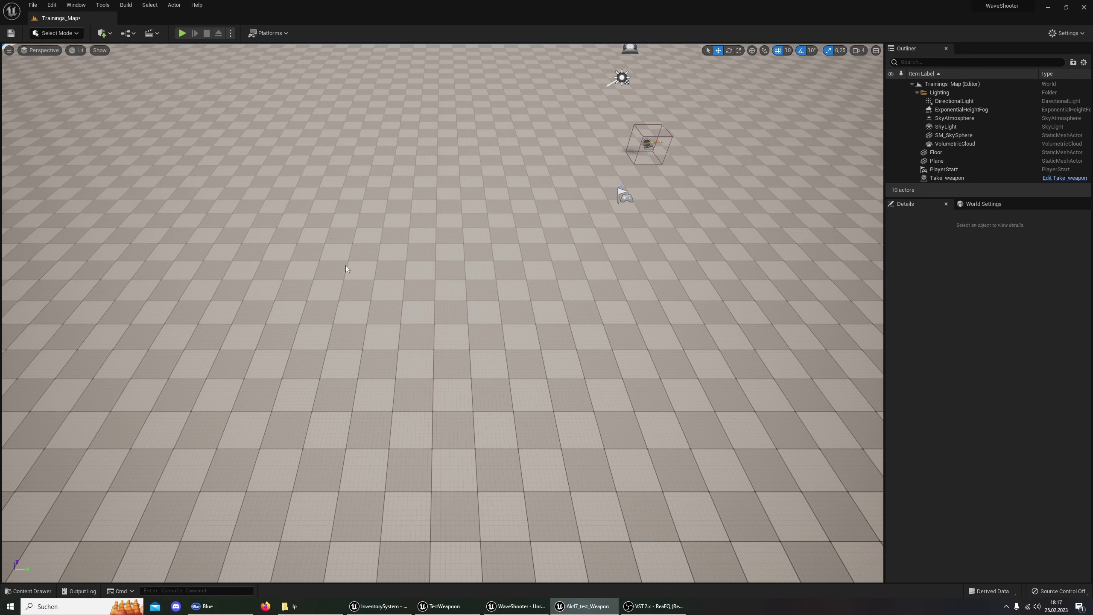
scroll(330, 342, "down", 1)
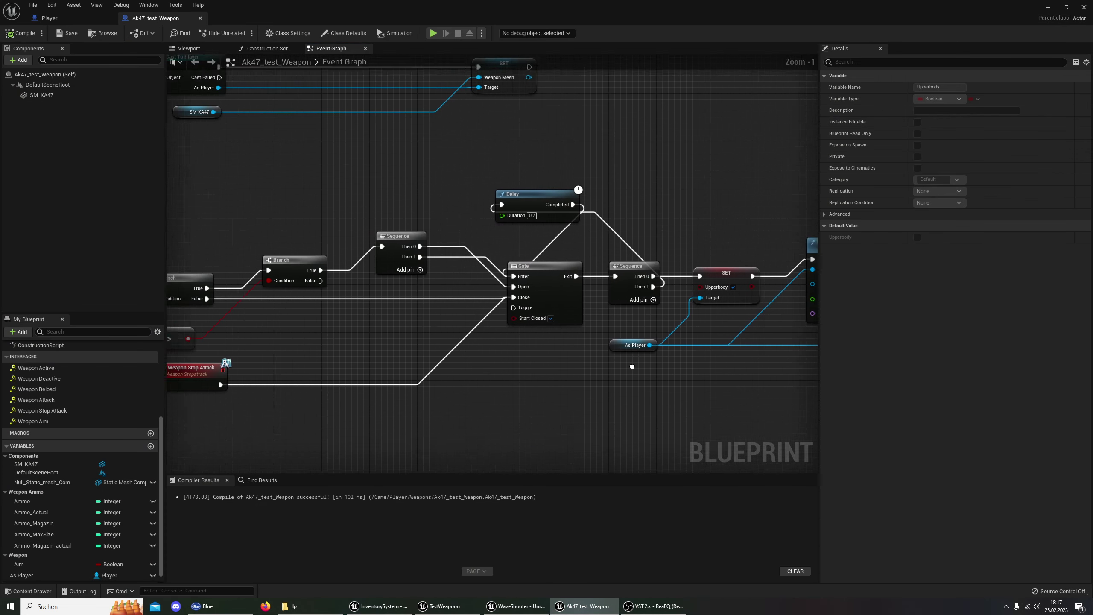
mouse_move(333, 247)
right_mouse_down()
mouse_move(373, 366)
mouse_move(482, 354)
mouse_move(471, 365)
mouse_move(523, 369)
mouse_move(290, 373)
mouse_move(647, 373)
right_mouse_up()
scroll(470, 362, "up", 1)
In the Player blueprint, select Mesh and browse to its Player_AB animation blueprint.
left_click(49, 17)
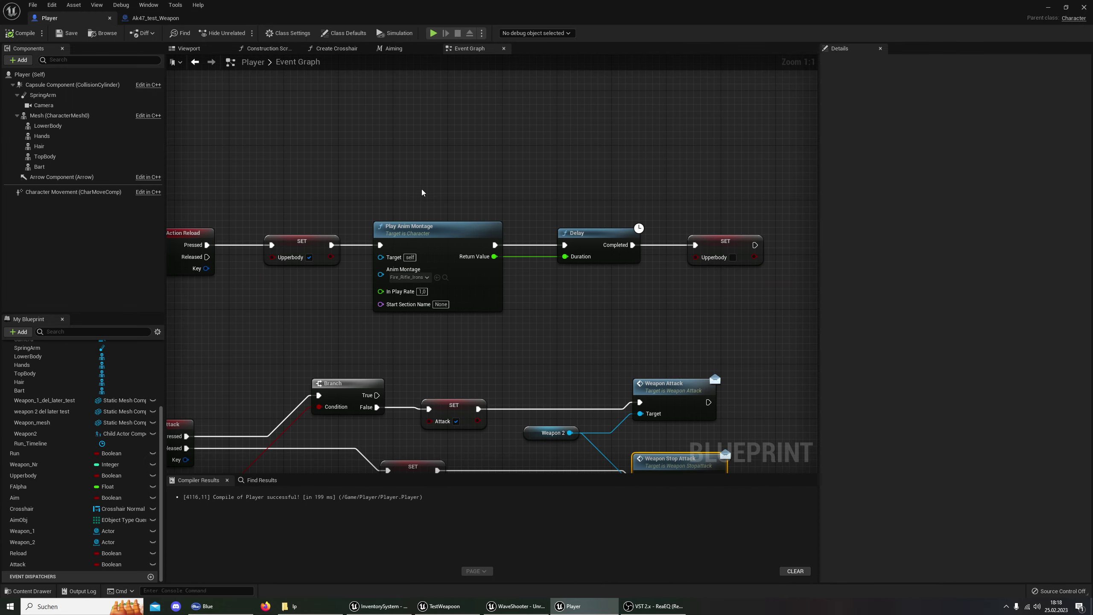
right_click_drag(422, 193, 502, 128)
left_click(69, 116)
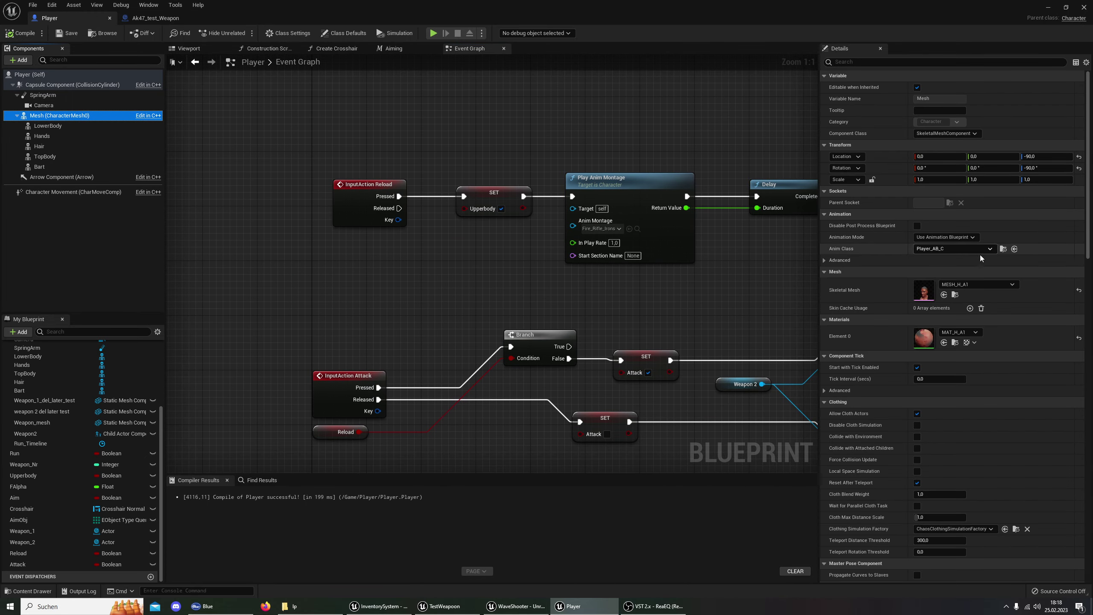
left_click(1003, 249)
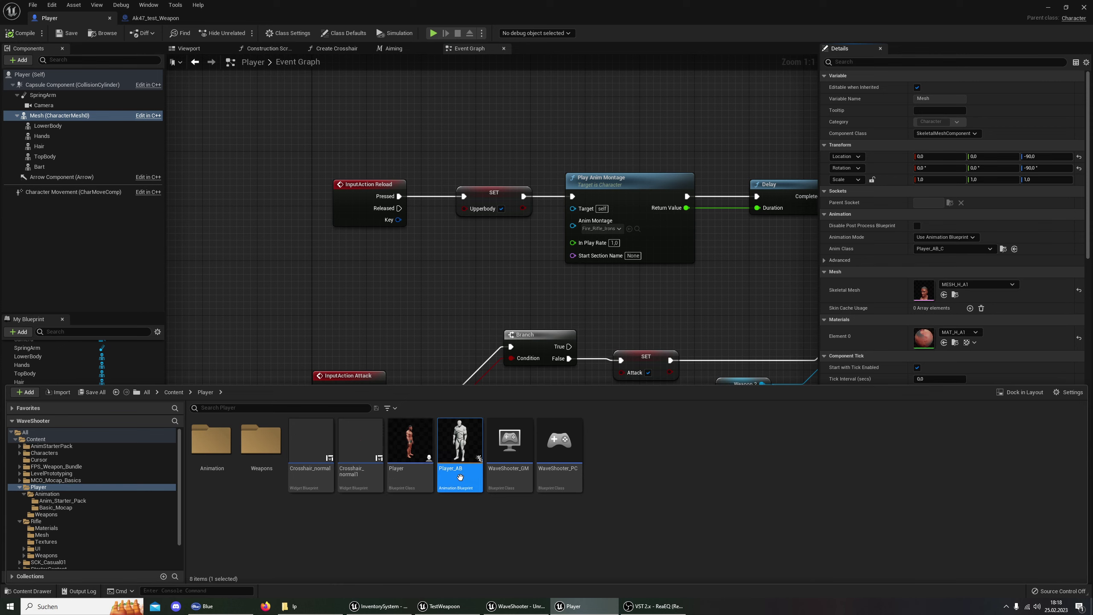
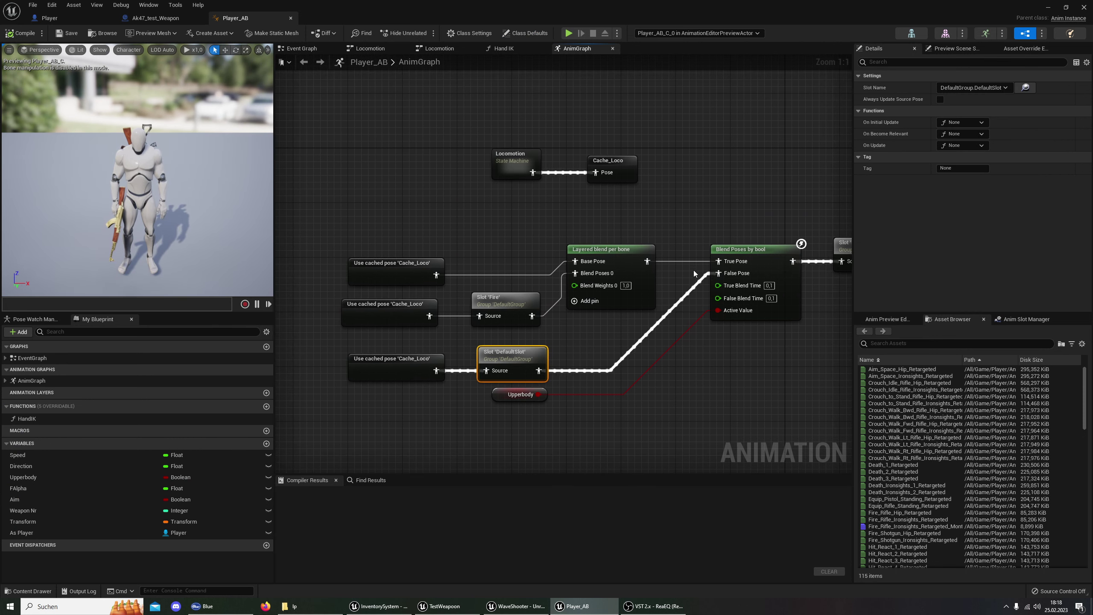
Inspect the Upperbody variable, the Blend Poses by bool node and the Fire slot node in Player_AB.
left_click(520, 398)
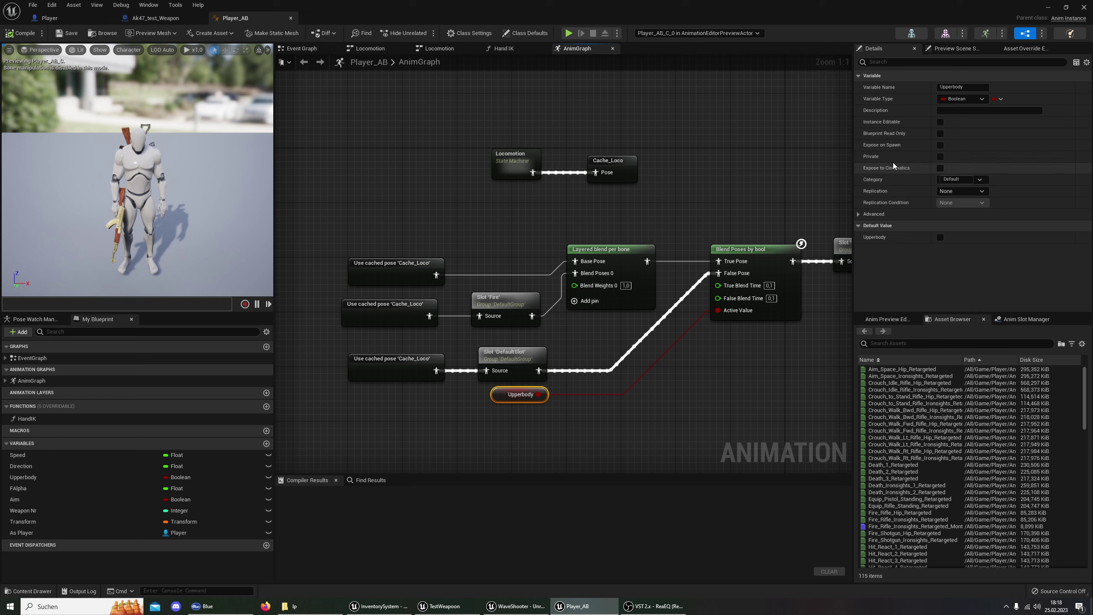
left_click(740, 302)
right_click_drag(699, 378, 531, 396)
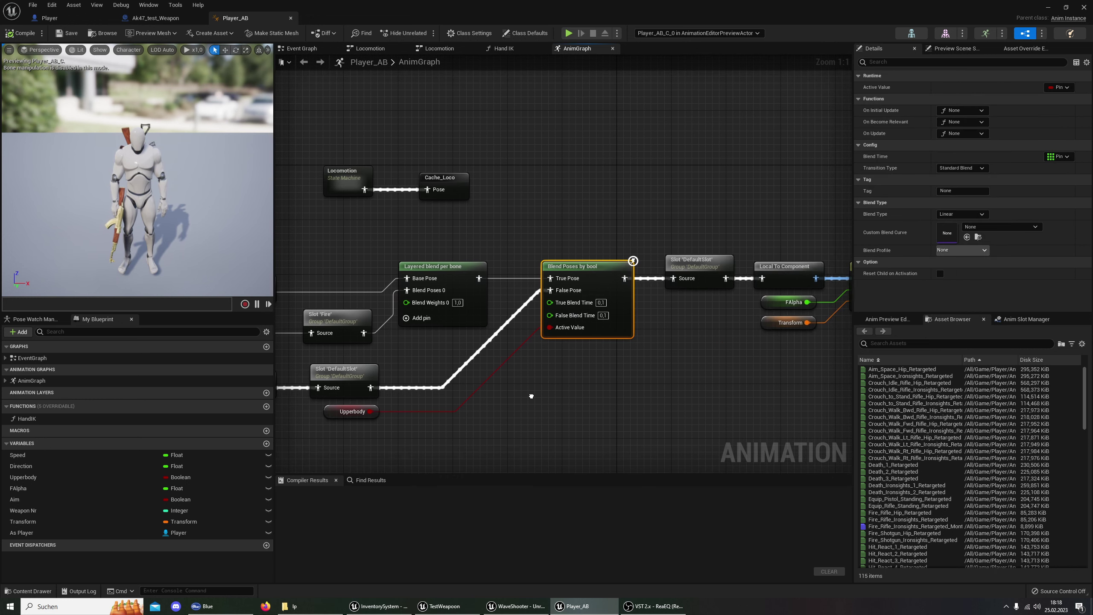
left_click(337, 319)
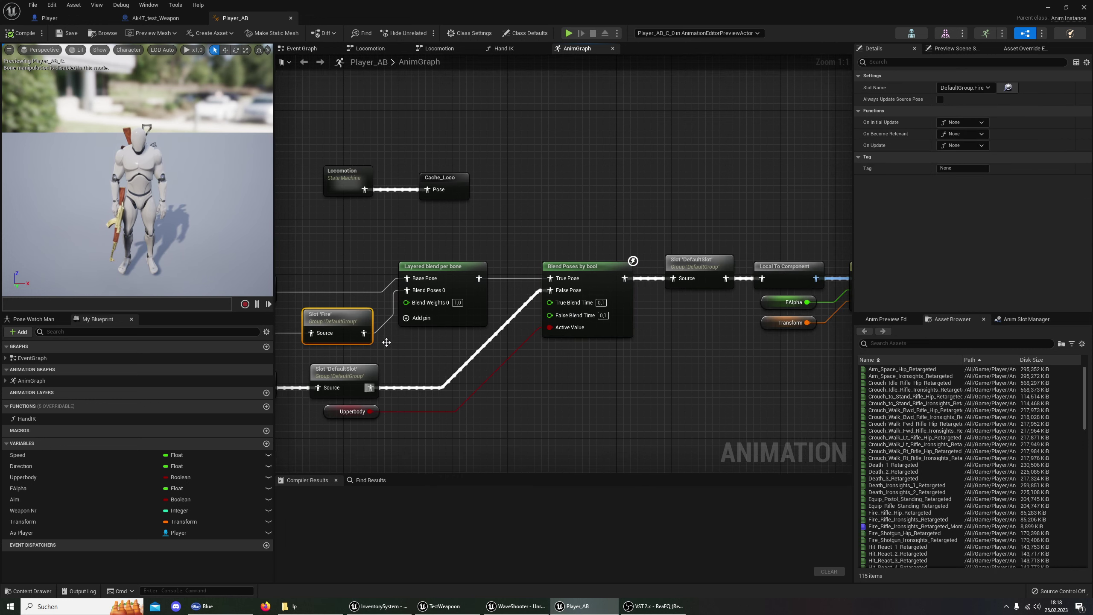
right_click_drag(774, 260, 642, 283)
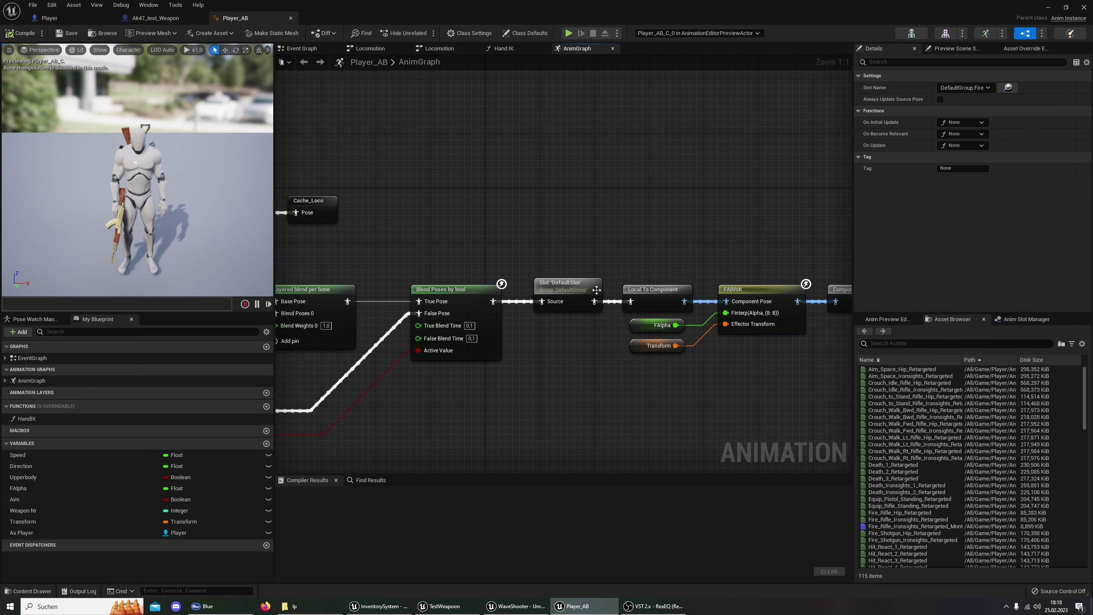
Check the DefaultSlot node, pan to Output Pose, then close Player_AB.
left_click(572, 290)
right_click_drag(769, 253, 639, 240)
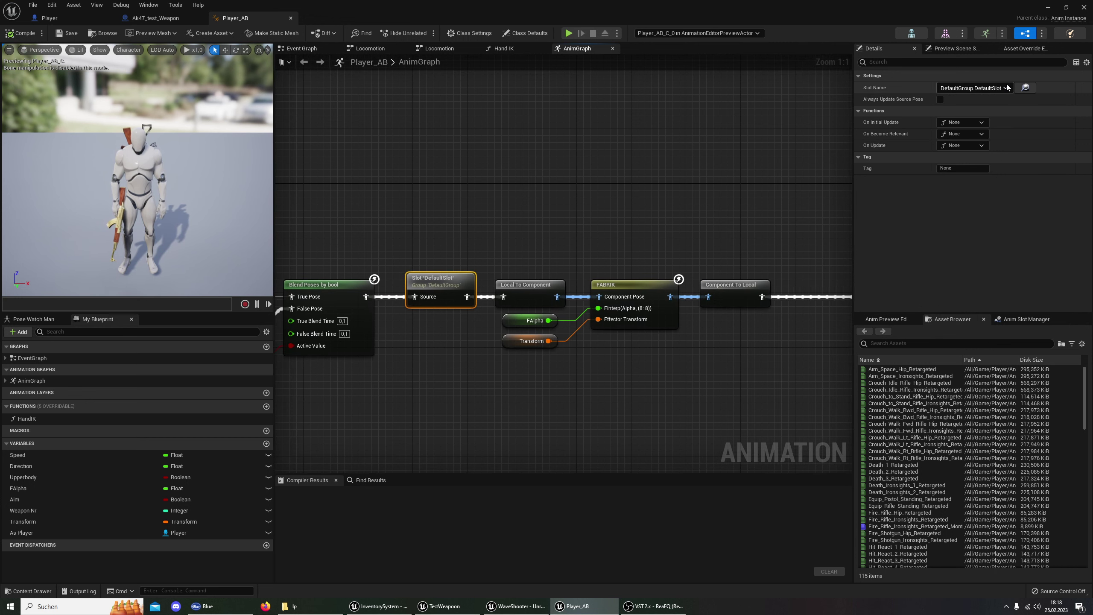
mouse_move(658, 195)
right_mouse_down()
mouse_move(526, 176)
mouse_move(542, 170)
right_mouse_up()
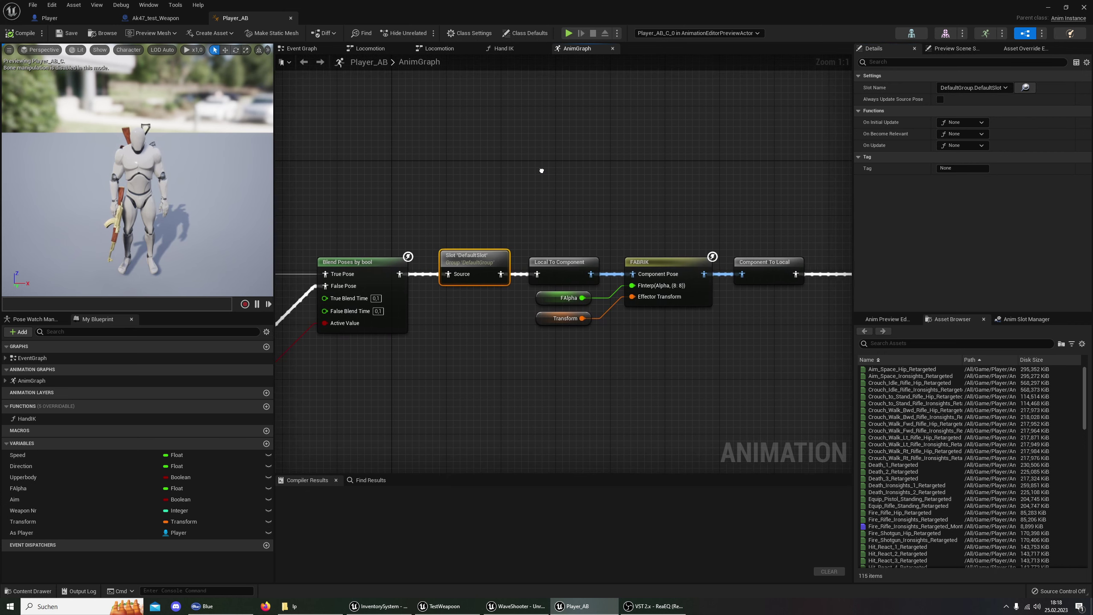
mouse_move(544, 286)
right_mouse_down()
mouse_move(514, 329)
mouse_move(627, 319)
right_mouse_up()
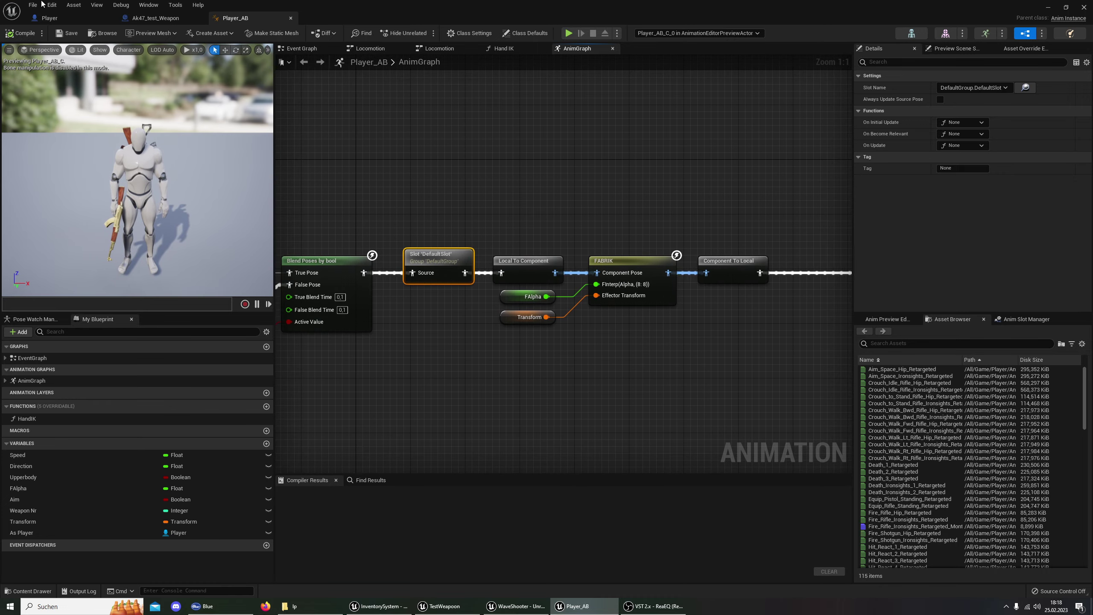
left_click(290, 17)
mouse_move(504, 159)
right_mouse_down()
mouse_move(638, 104)
mouse_move(531, 137)
mouse_move(487, 261)
mouse_move(254, 343)
right_mouse_up()
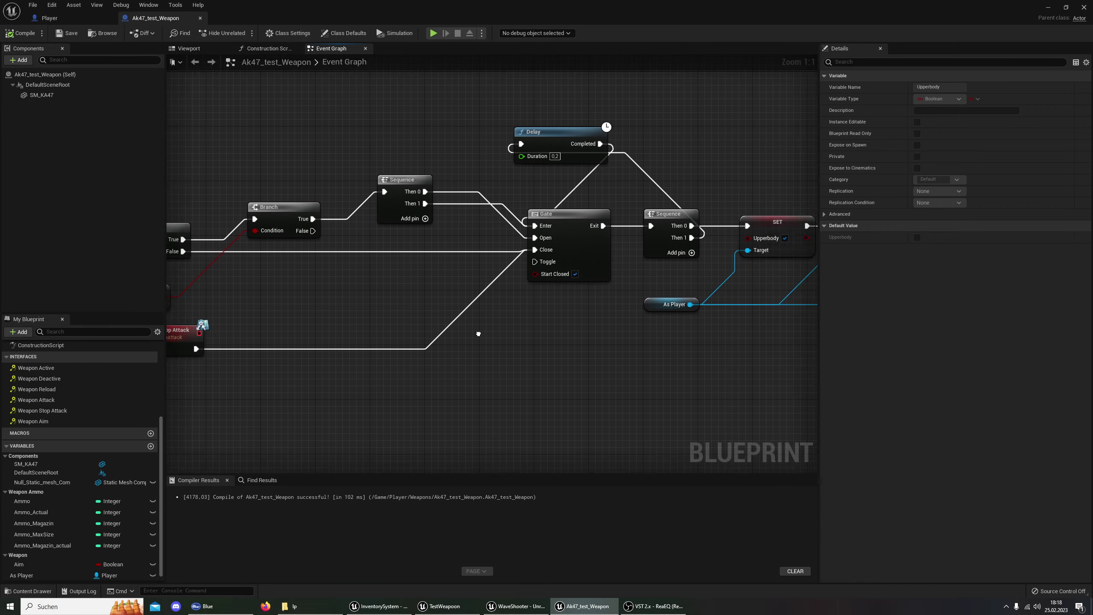
Browse from Play Anim Montage to Fire_Rifle_Ironsights_Retargeted_Montage and open it in the montage editor.
right_click_drag(675, 330, 499, 357)
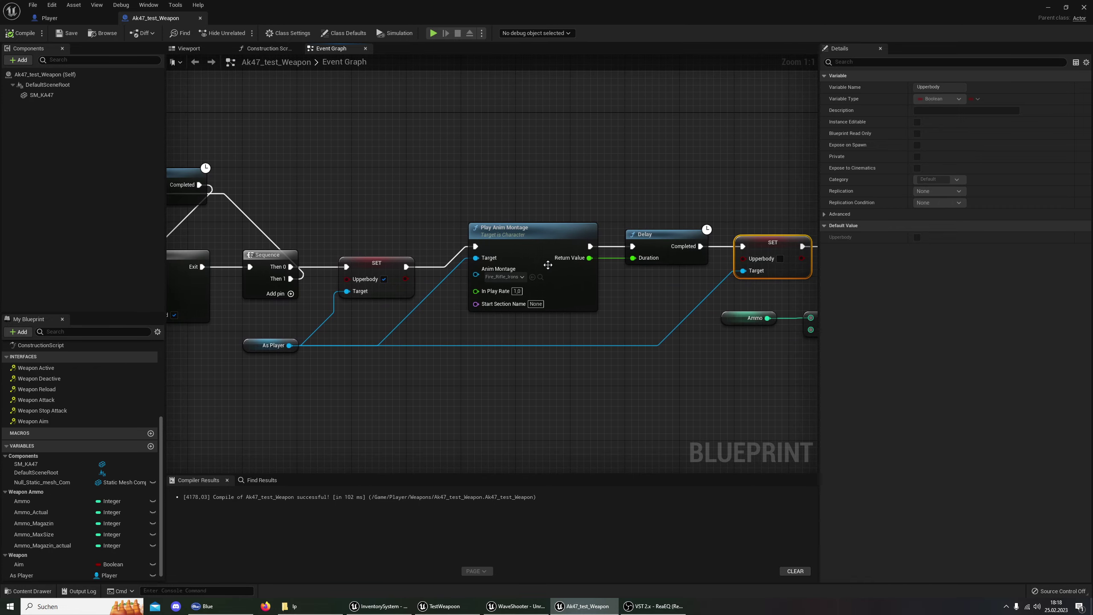
left_click(541, 278)
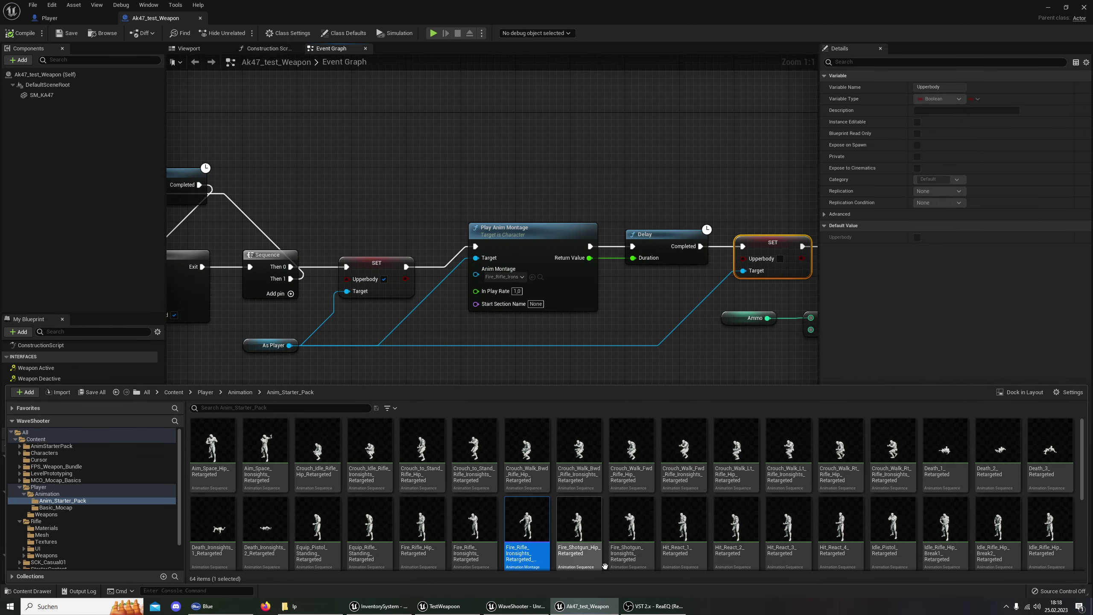
double_click(524, 518)
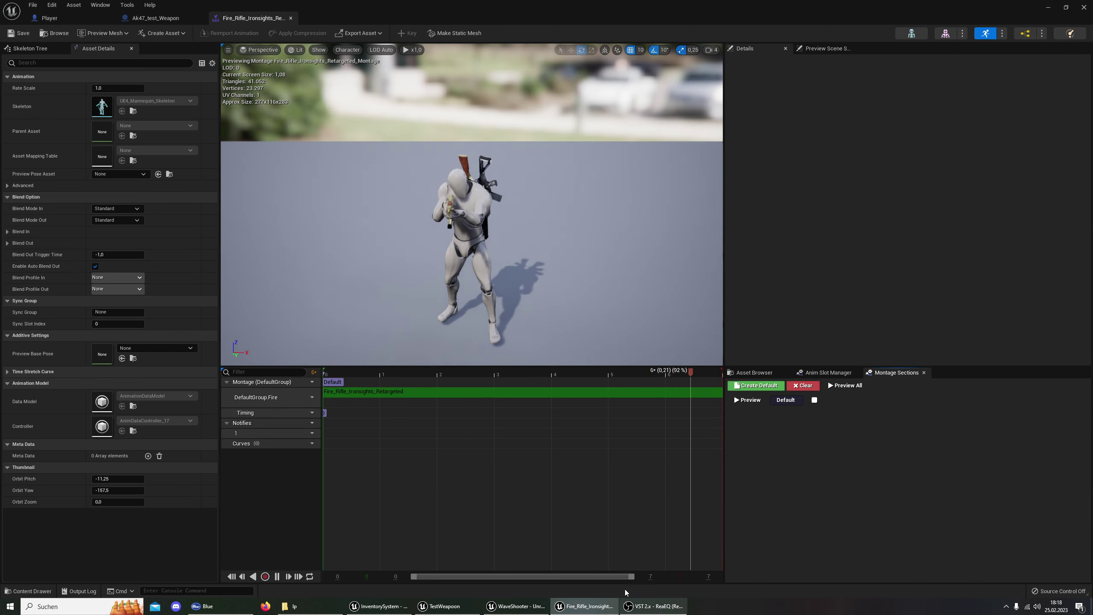
Open Rifle_ShootOnce_Retargeted_Montage and expand its Animation Model and Time Stretch Curve settings.
left_click(473, 609)
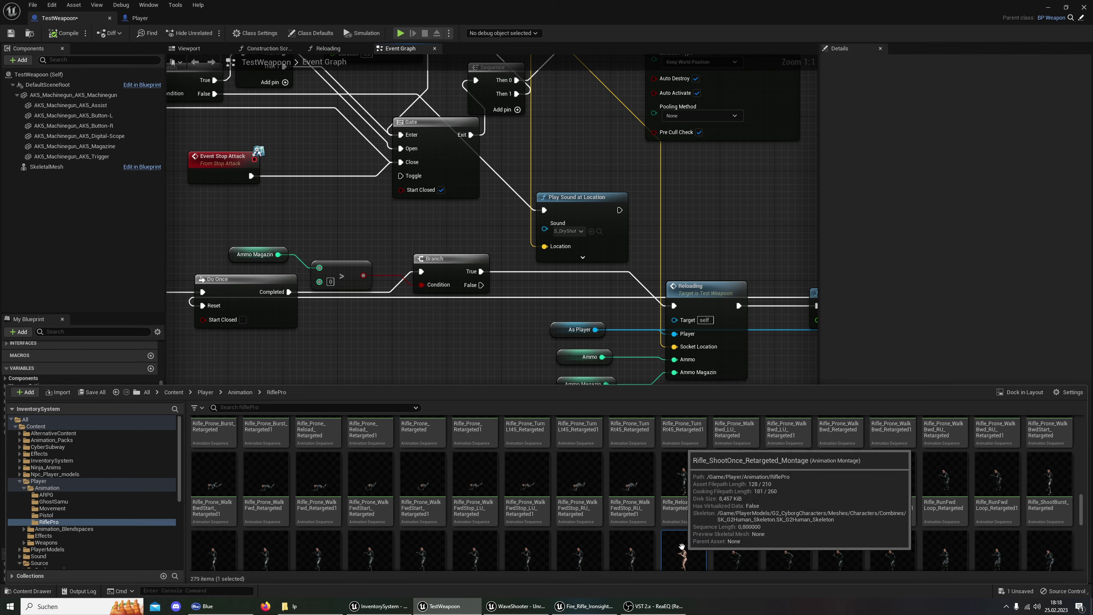
double_click(684, 561)
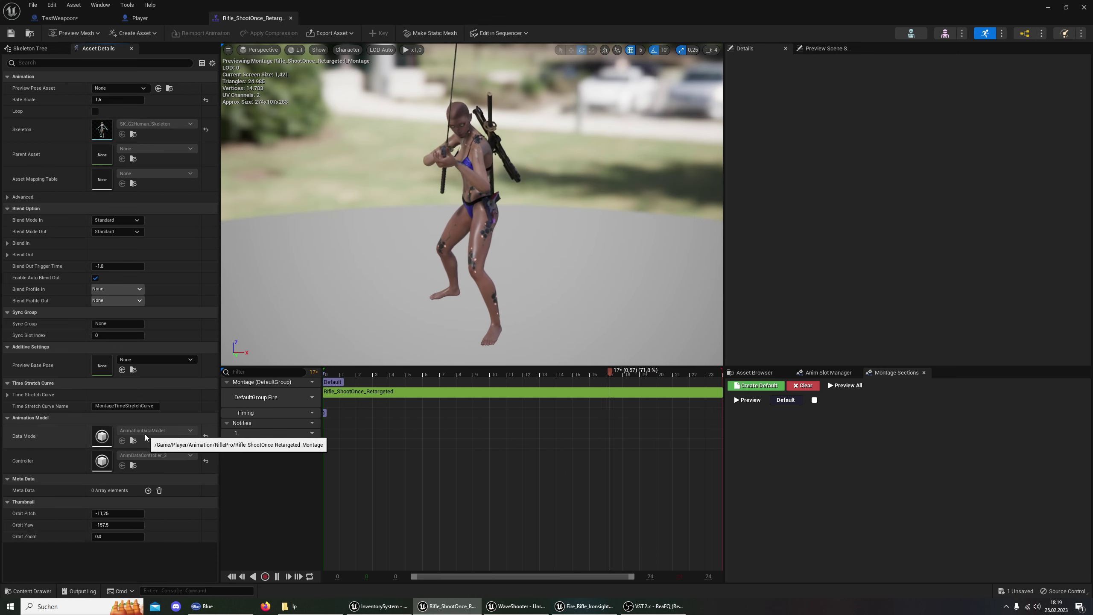
left_click(7, 417)
left_click(8, 418)
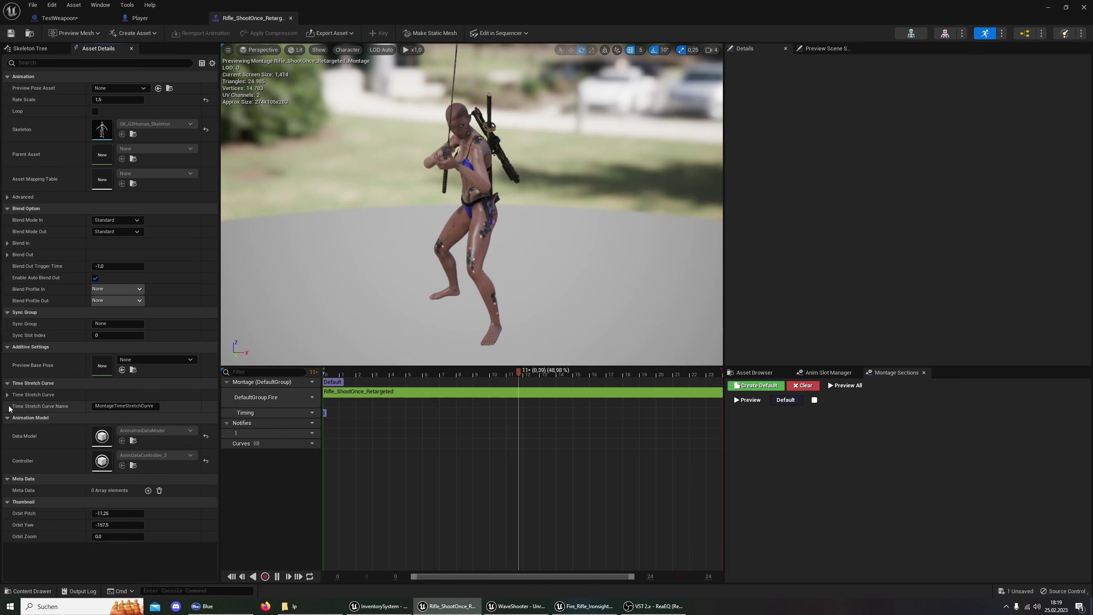
left_click(7, 394)
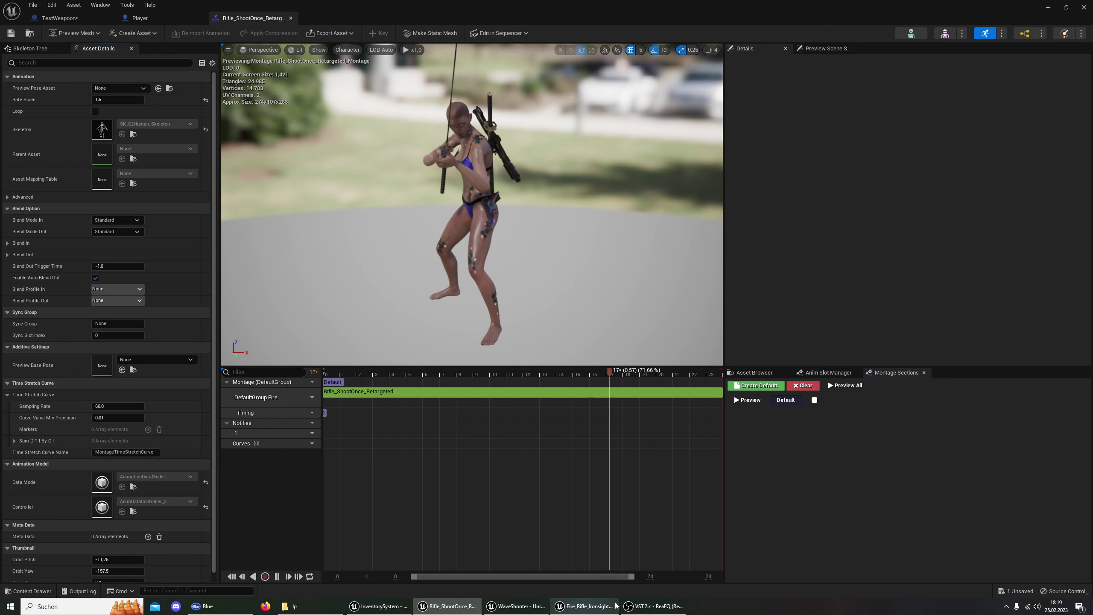
In the Fire_Rifle_Ironsights montage, review the preview base pose options and expand the advanced asset settings.
left_click(581, 605)
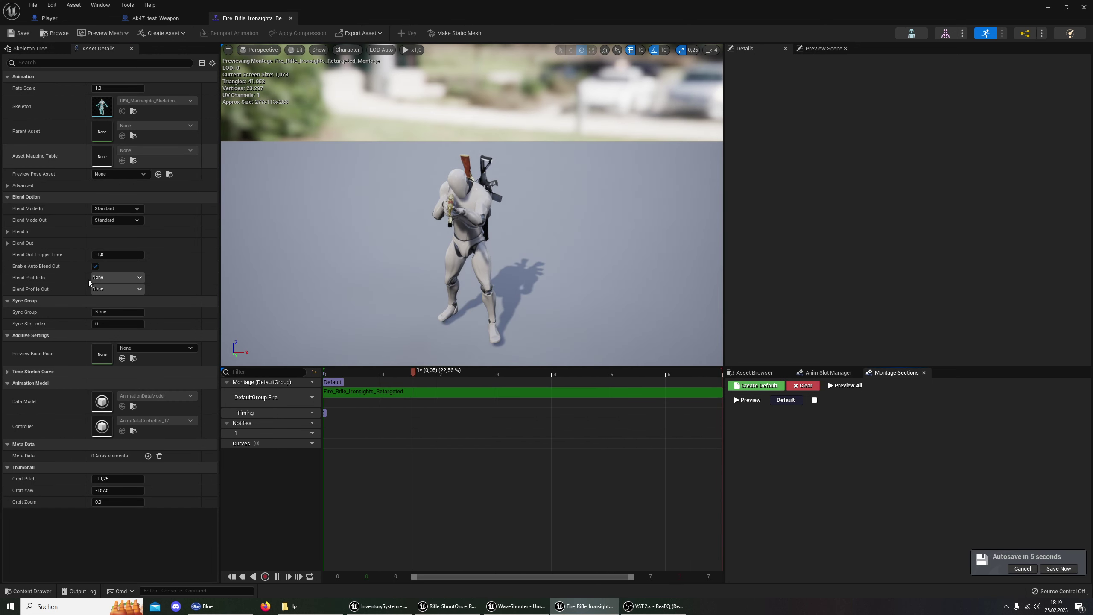
left_click(169, 348)
left_click(142, 335)
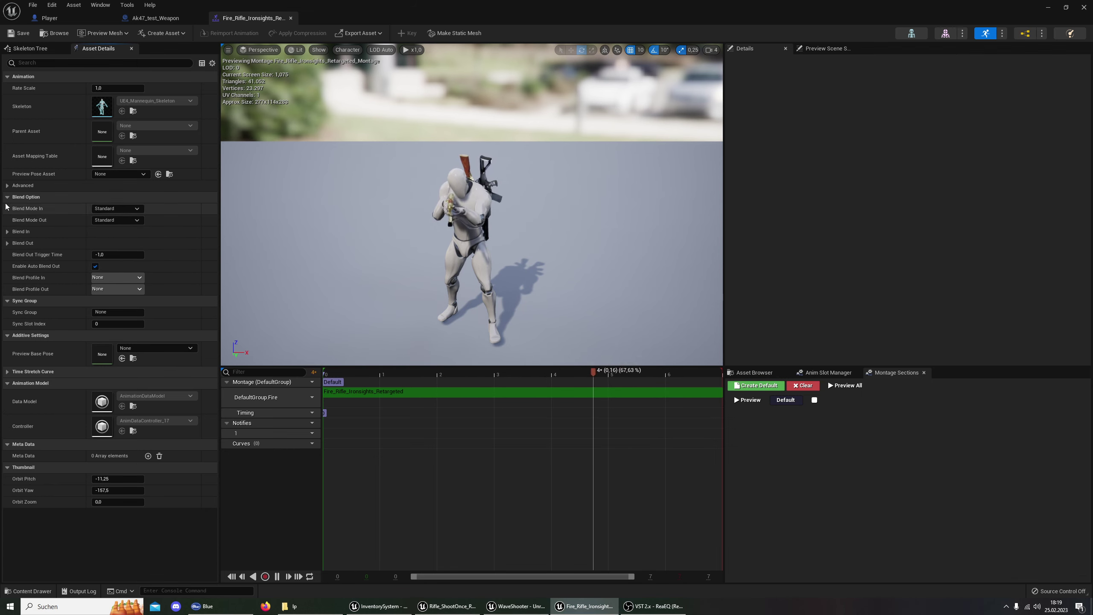
left_click(6, 186)
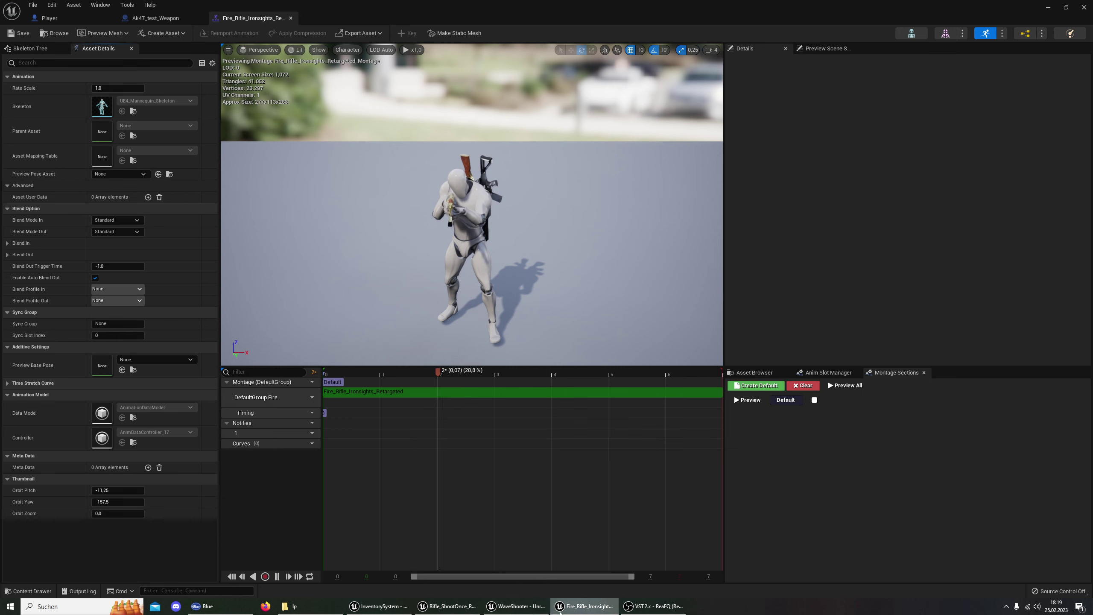
Compare the two montage windows, orbit the firing preview, then close the Fire_Rifle_Ironsights montage.
left_click(451, 607)
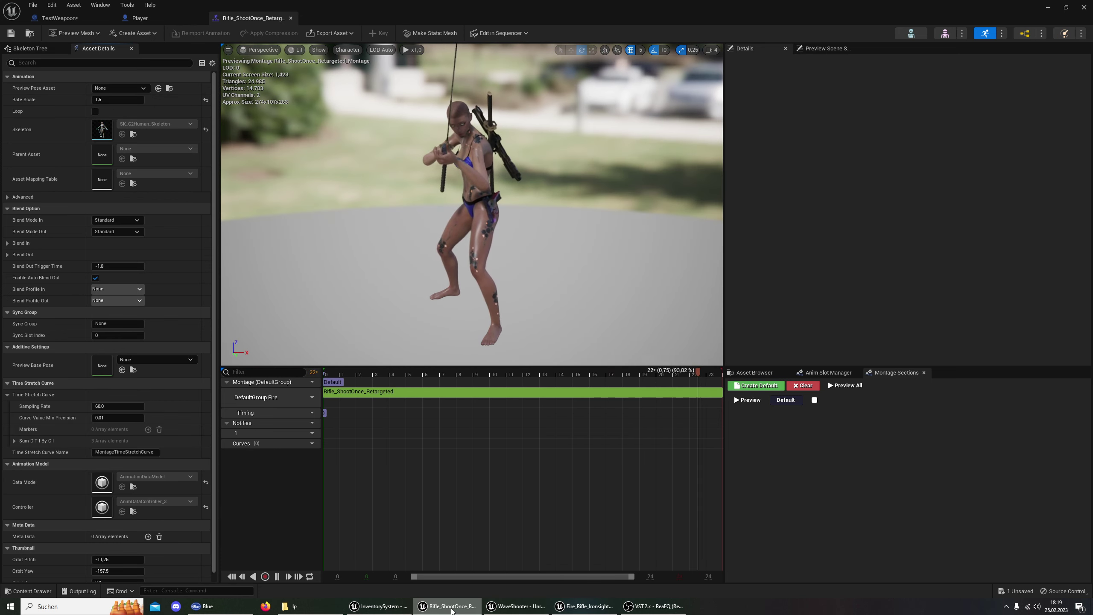
left_click(451, 607)
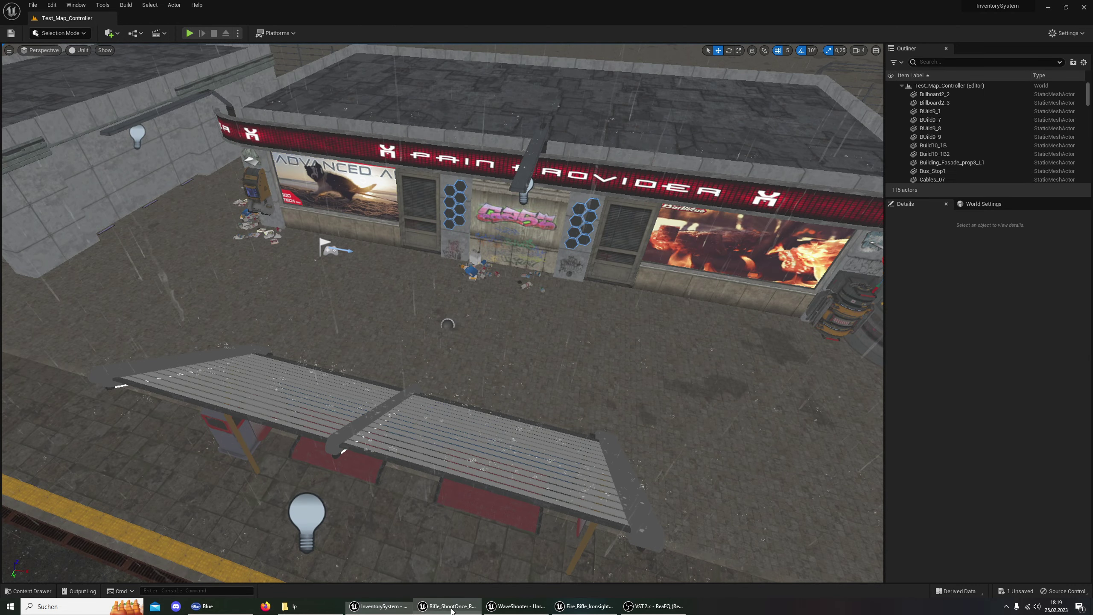
left_click(451, 607)
left_click(592, 612)
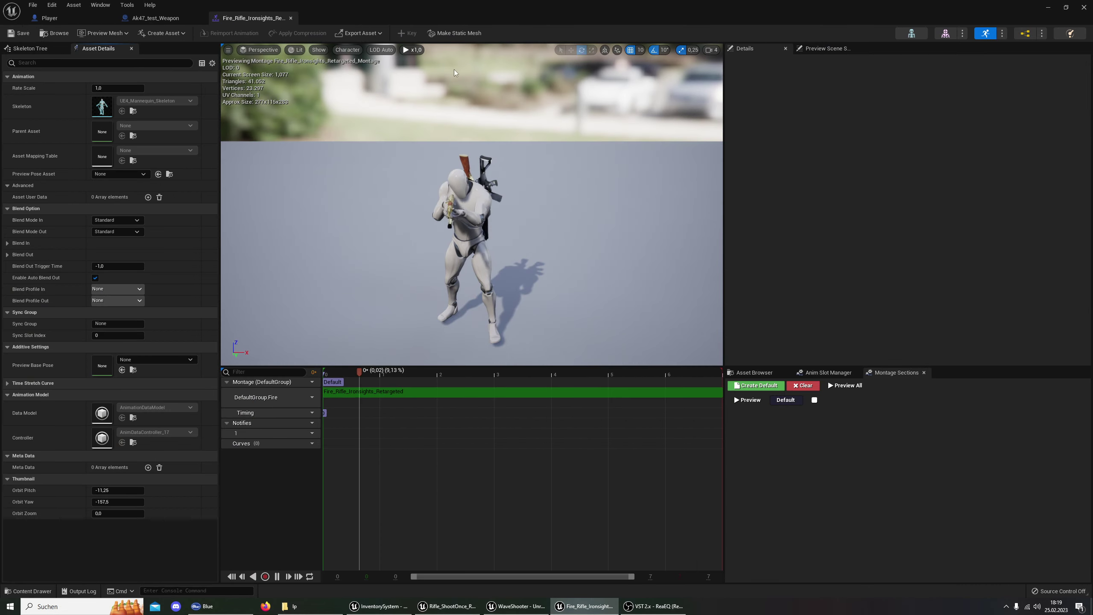
right_click_drag(473, 215, 387, 207)
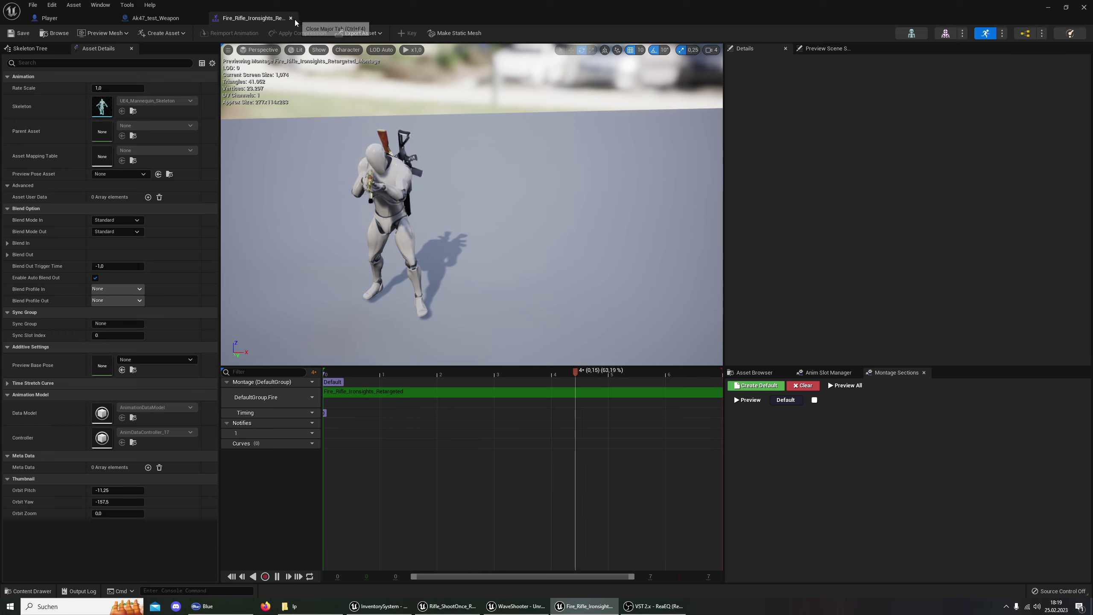
mouse_move(473, 205)
right_mouse_down()
mouse_move(431, 202)
mouse_move(473, 203)
right_mouse_up()
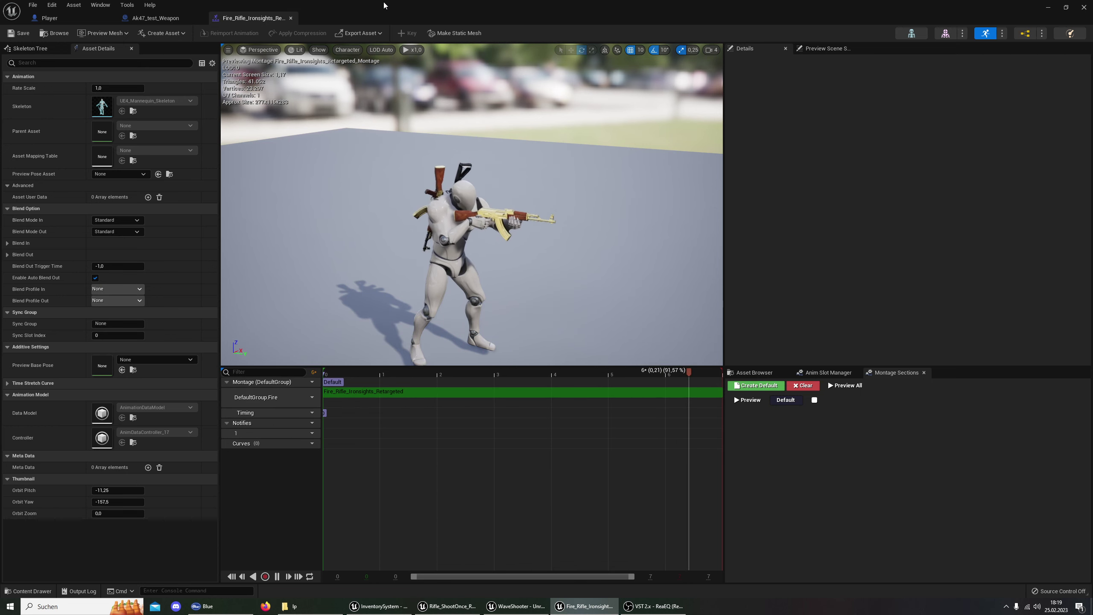
left_click(291, 17)
mouse_move(398, 163)
right_mouse_down()
mouse_move(309, 150)
mouse_move(340, 219)
mouse_move(505, 149)
right_mouse_up()
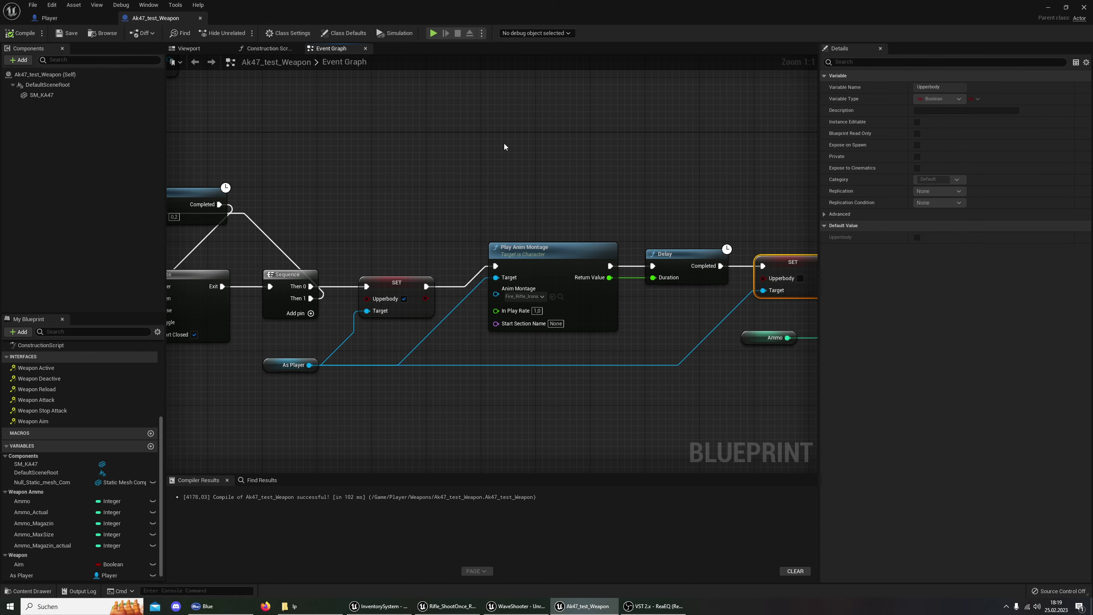
Close the Rifle_ShootOnce montage and review TestWeapon's Play Anim Montage and ammo-decrement nodes.
left_click(447, 606)
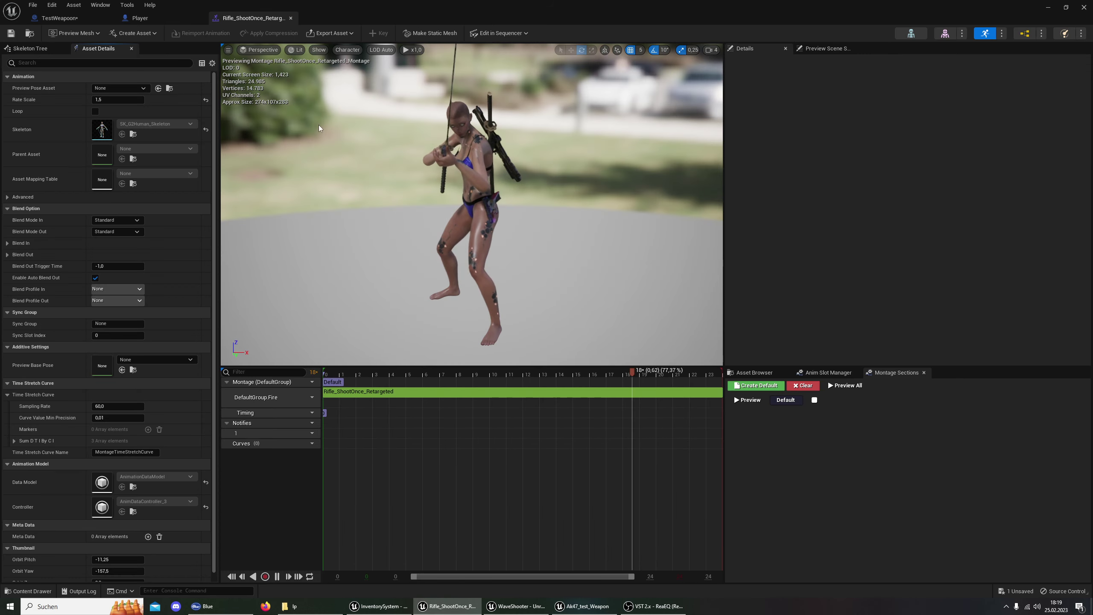
middle_click(273, 19)
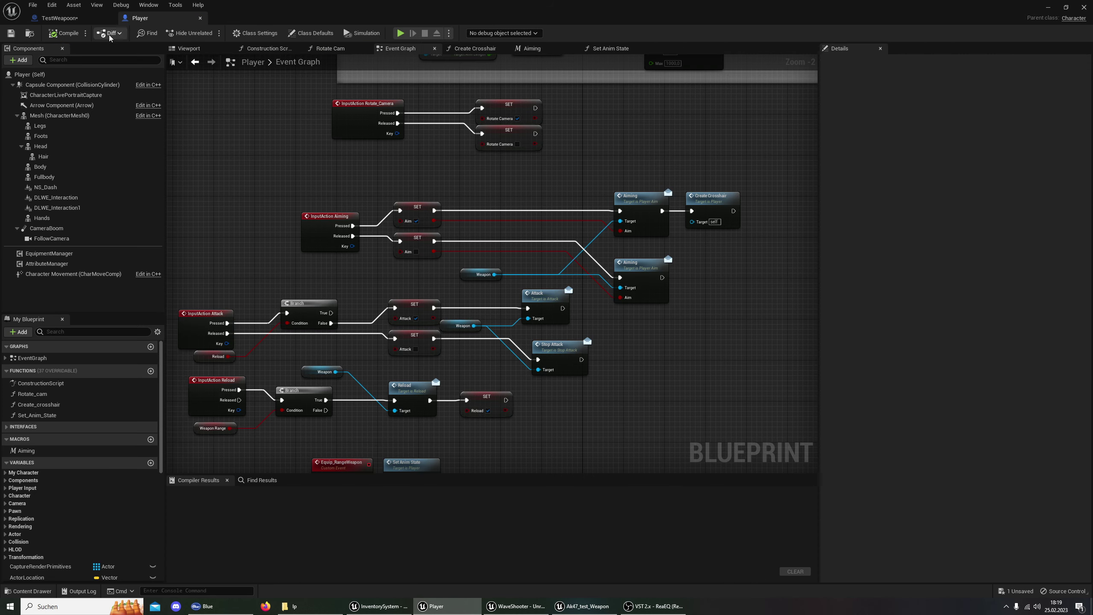
left_click(70, 20)
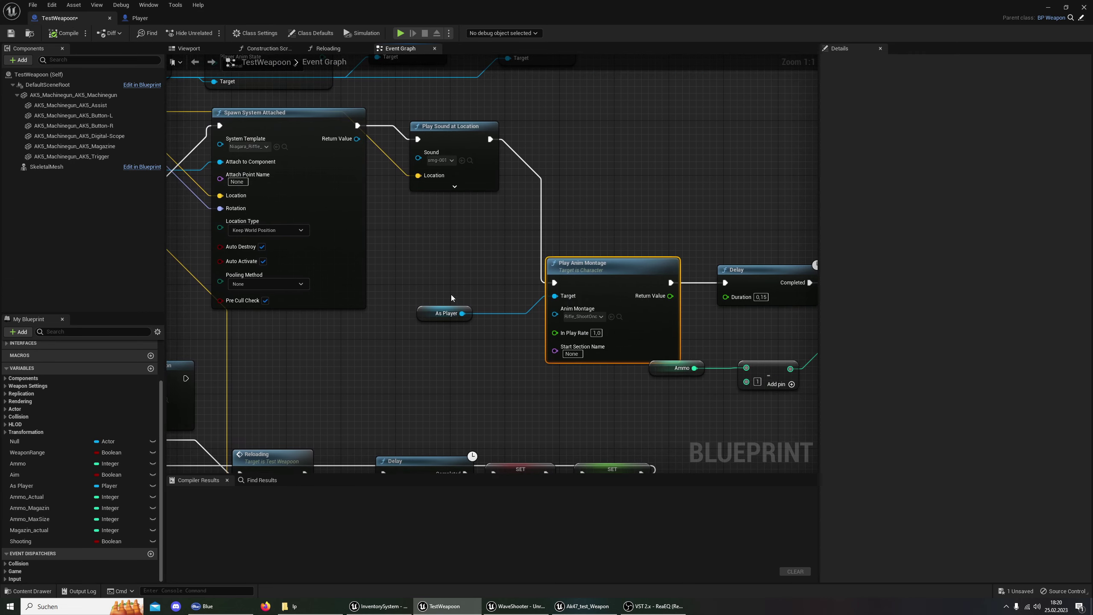
right_click_drag(462, 321, 672, 218)
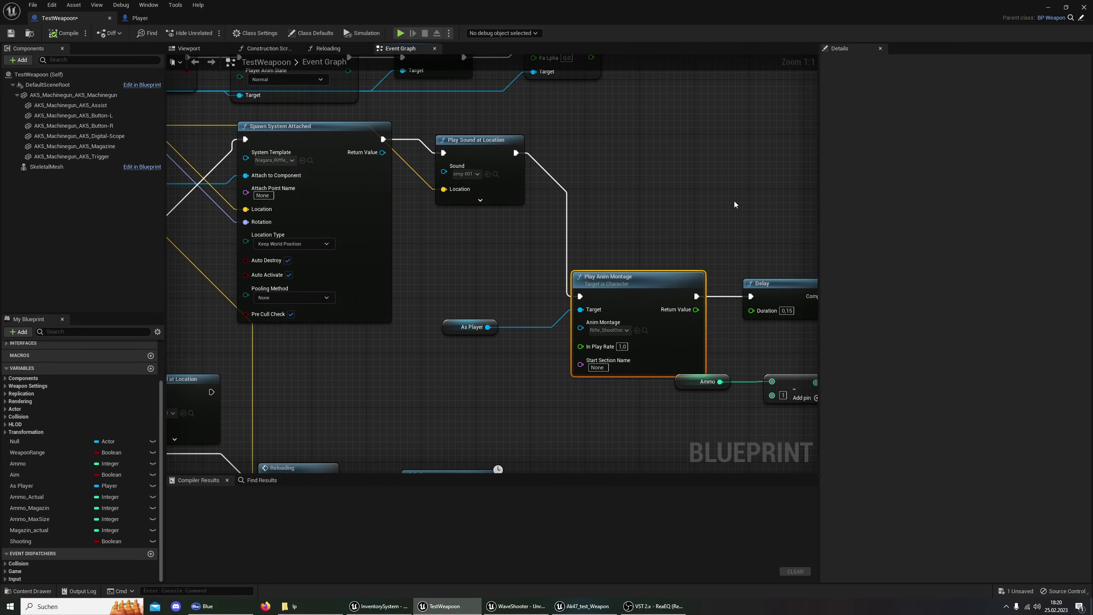
right_click_drag(734, 204, 438, 180)
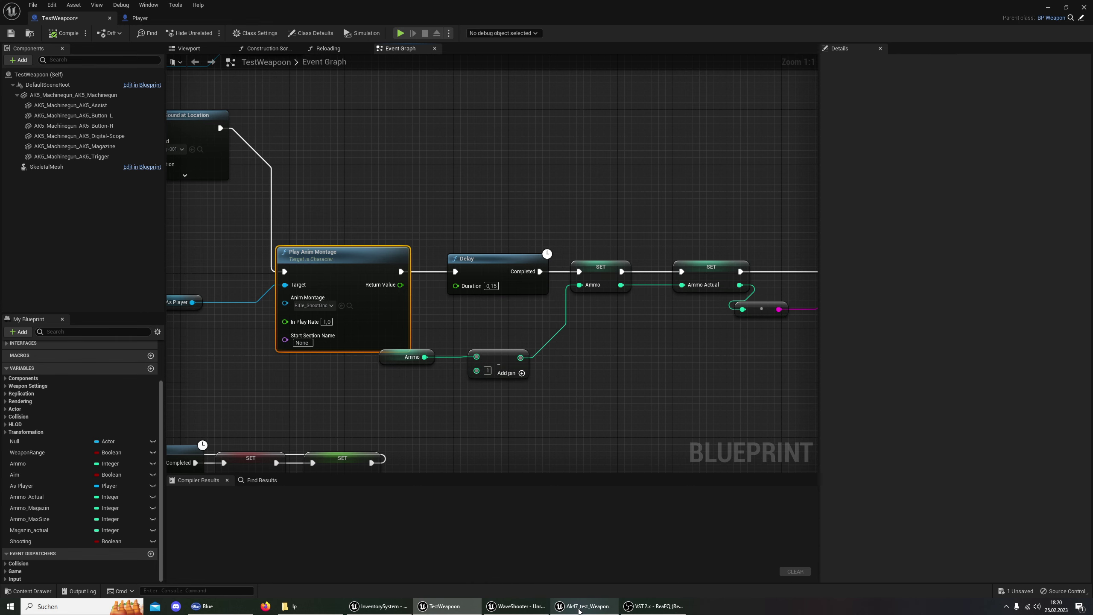
left_click(562, 600)
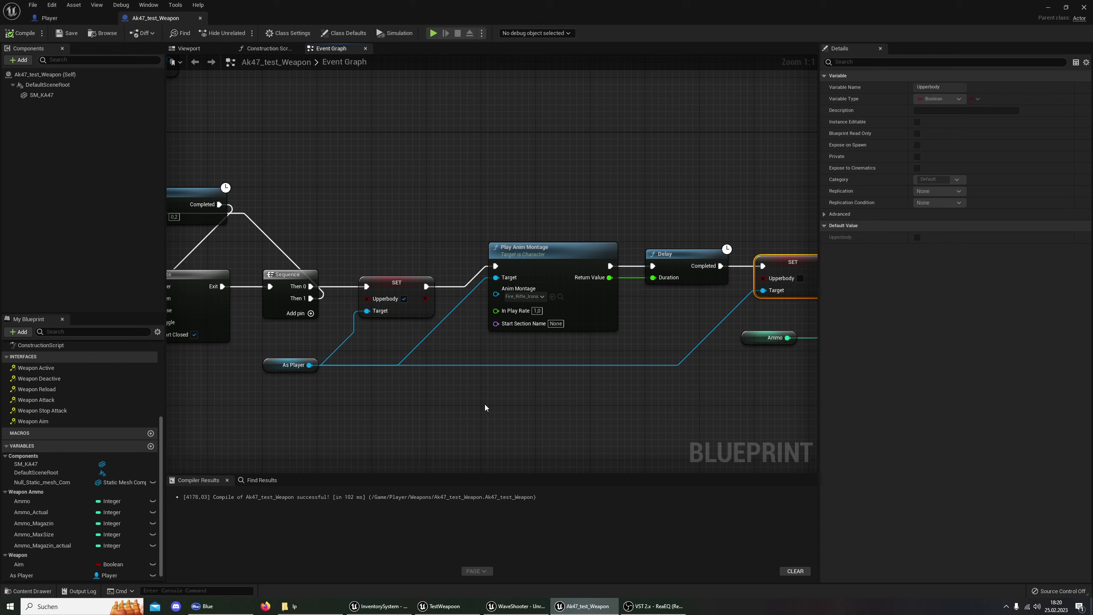
Preview the AK47 model in the 3D viewport, then zoom over the whole weapon graph.
left_click(83, 16)
left_click(158, 20)
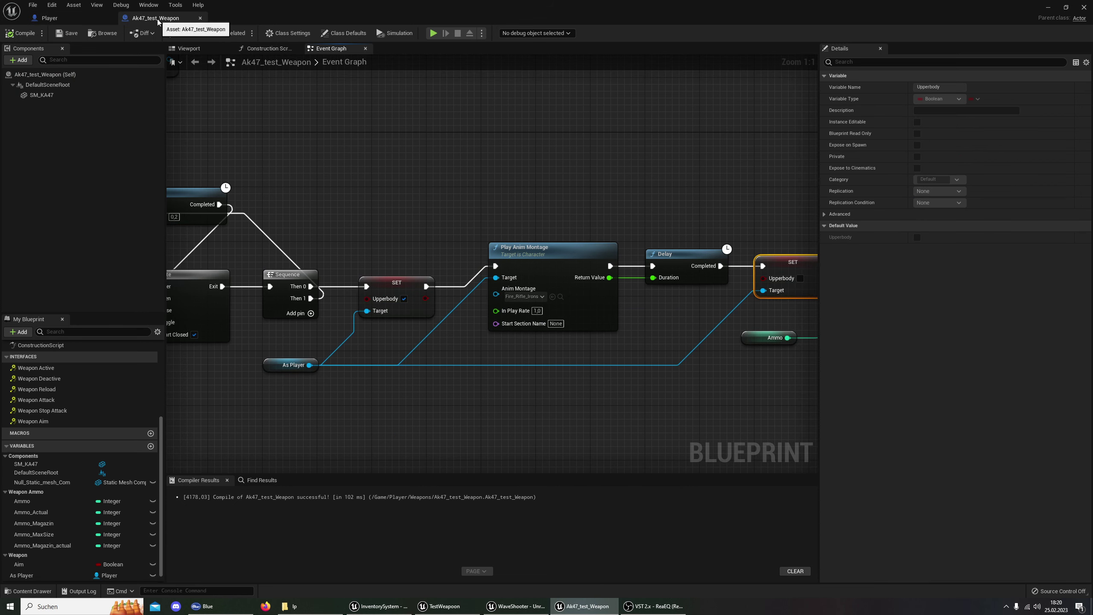
left_click(196, 50)
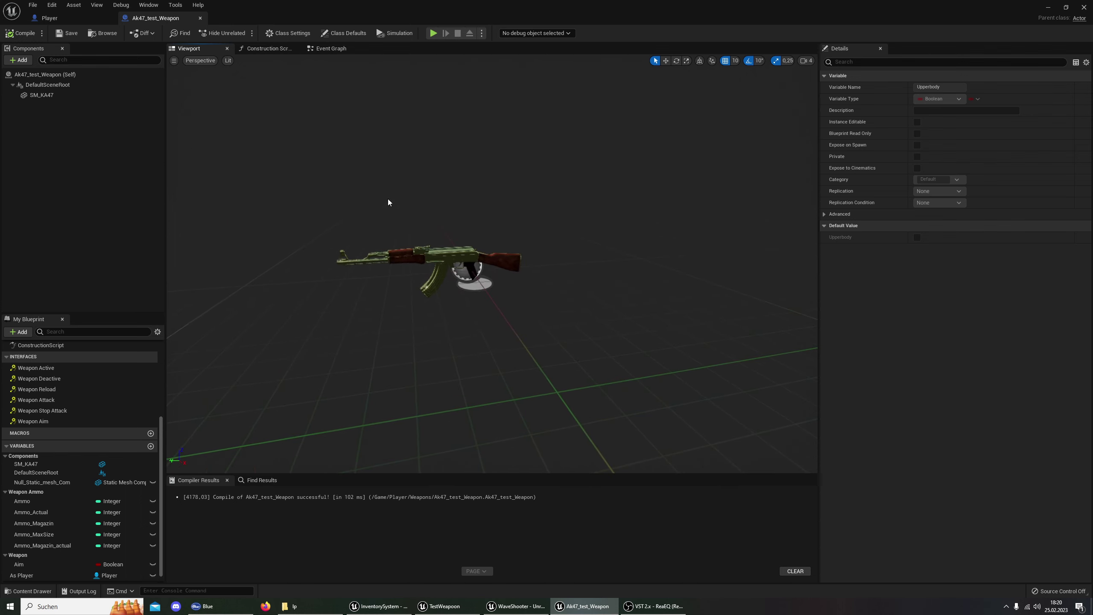
mouse_move(387, 202)
right_mouse_down()
mouse_move(474, 224)
mouse_move(452, 280)
right_mouse_up()
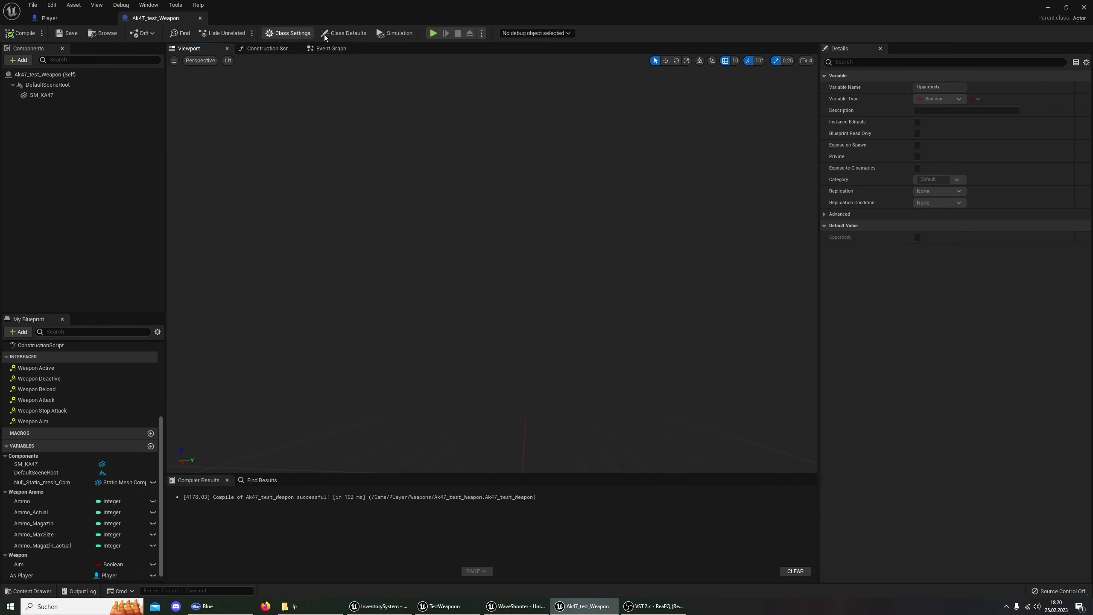
left_click(327, 48)
right_click_drag(254, 135, 315, 176)
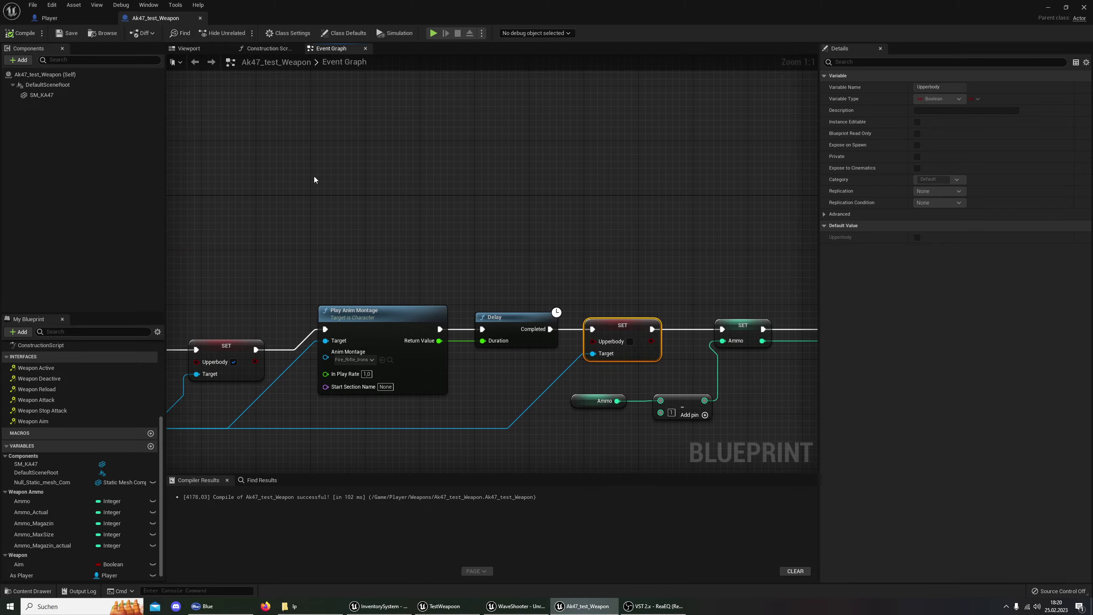
scroll(297, 180, "down", 6)
scroll(499, 213, "up", 3)
mouse_move(473, 197)
right_mouse_down()
mouse_move(639, 120)
mouse_move(504, 195)
mouse_move(548, 135)
right_mouse_up()
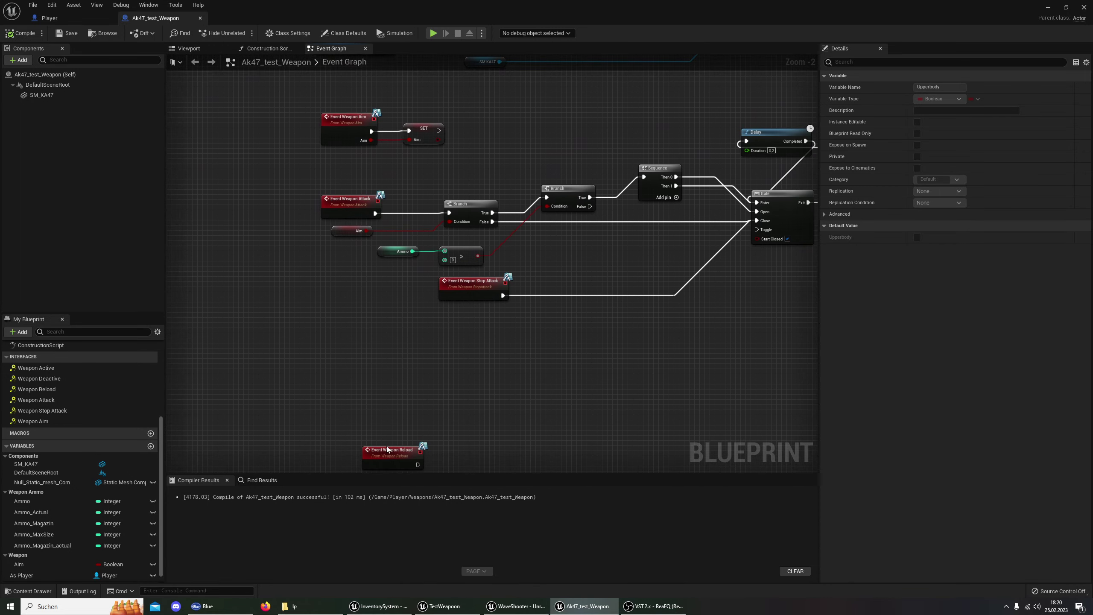
Move Event Weapon Reload up beside the other weapon events and review the montage and ammo chain.
left_click_drag(387, 449, 343, 341)
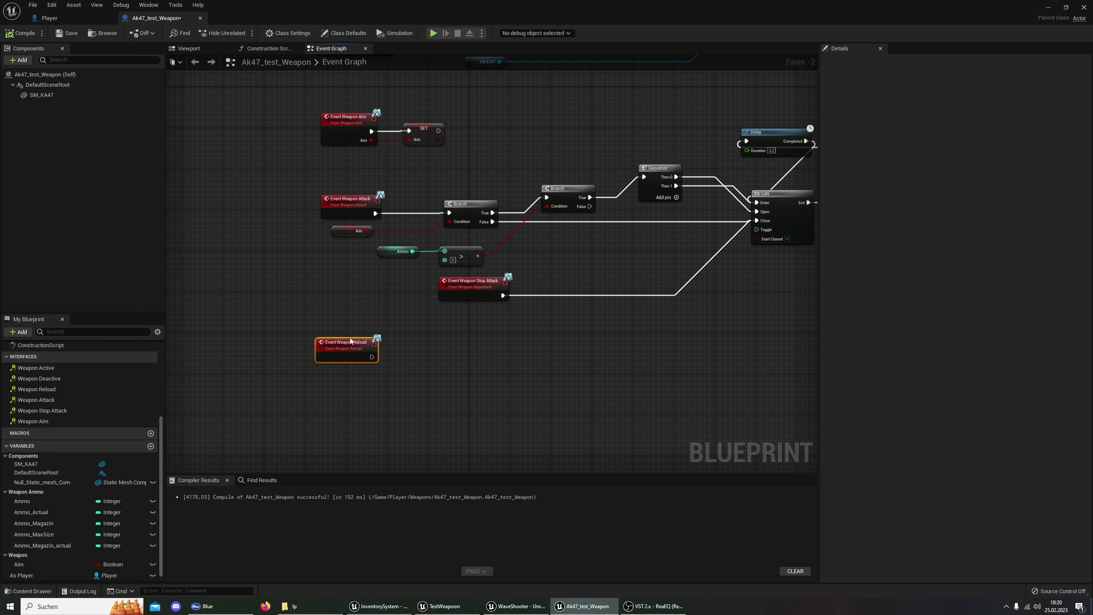
right_click_drag(429, 335, 346, 327)
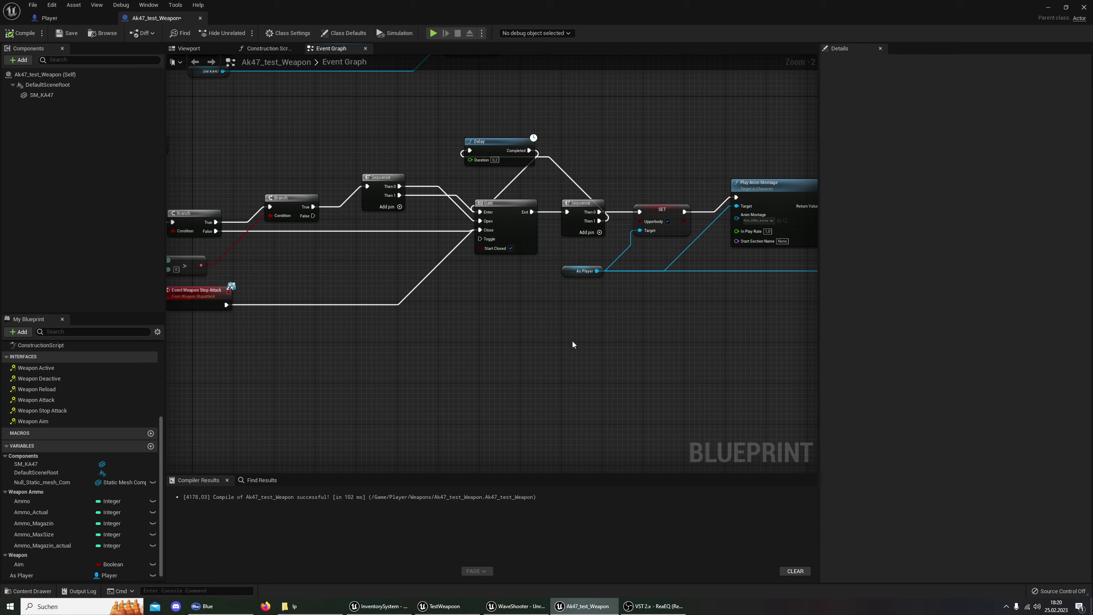
right_click_drag(572, 344, 367, 356)
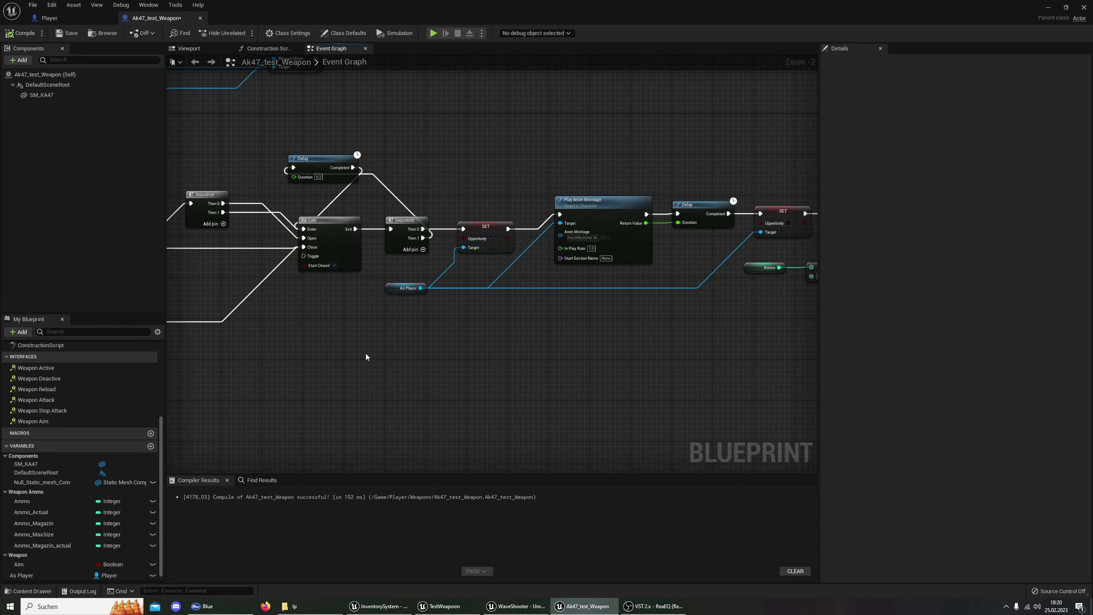
right_click_drag(316, 418, 668, 389)
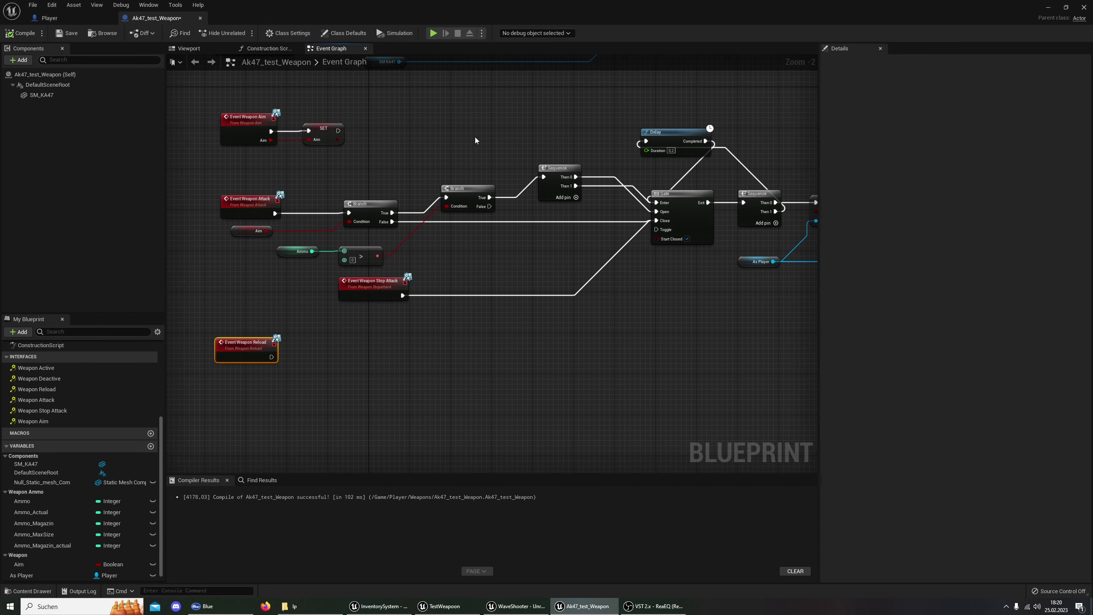
right_click_drag(475, 141, 547, 294)
right_click_drag(749, 345, 528, 301)
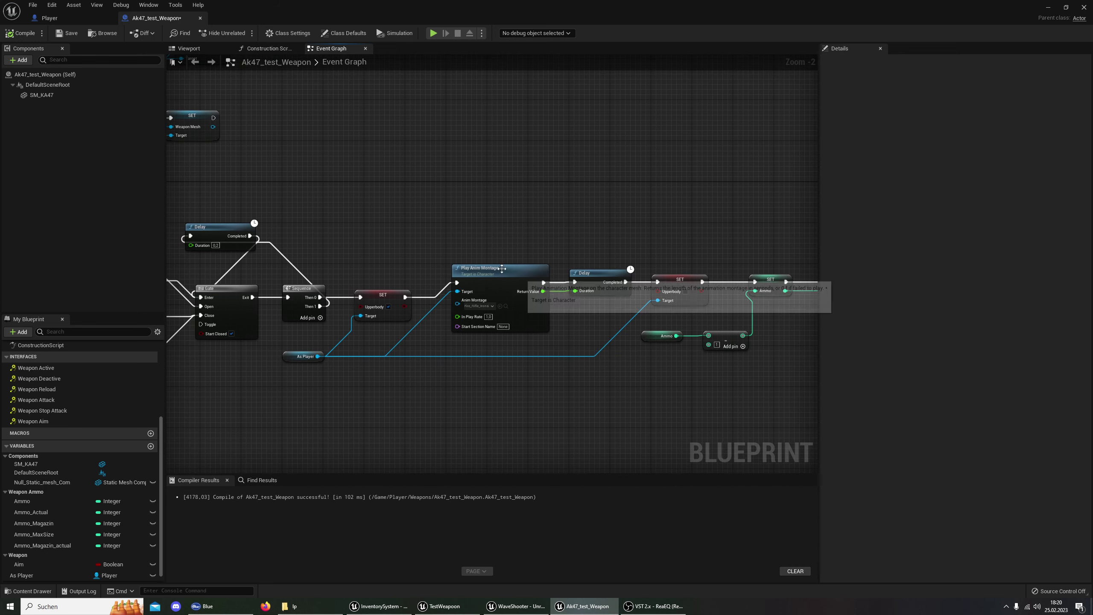
Select the Play Anim Montage node and the Event Weapon Attack node.
left_click(486, 269)
right_click_drag(418, 399, 464, 406)
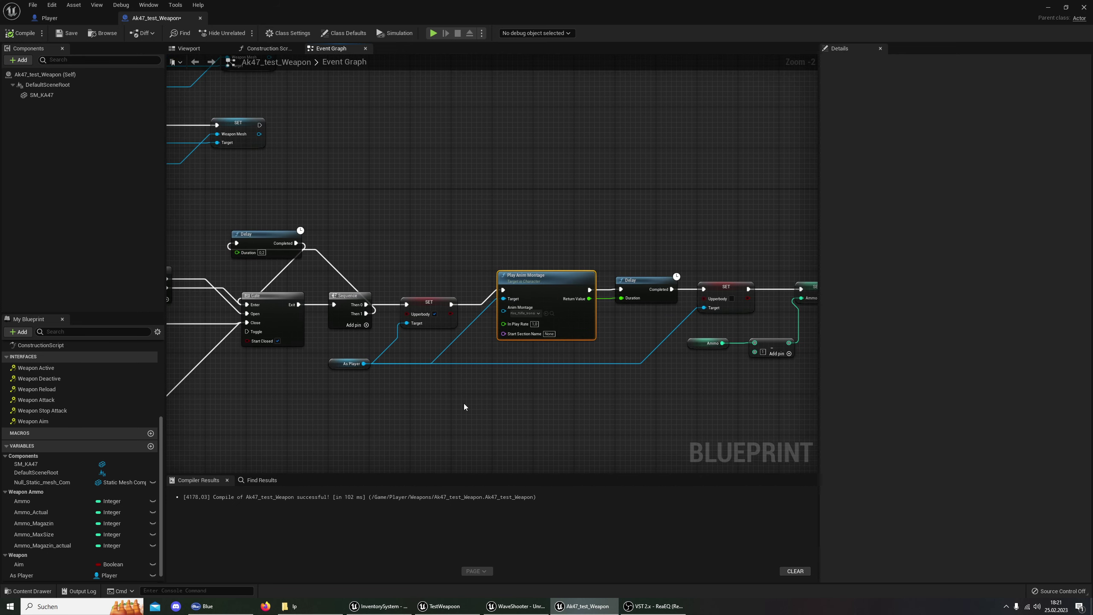
right_click_drag(464, 406, 505, 338)
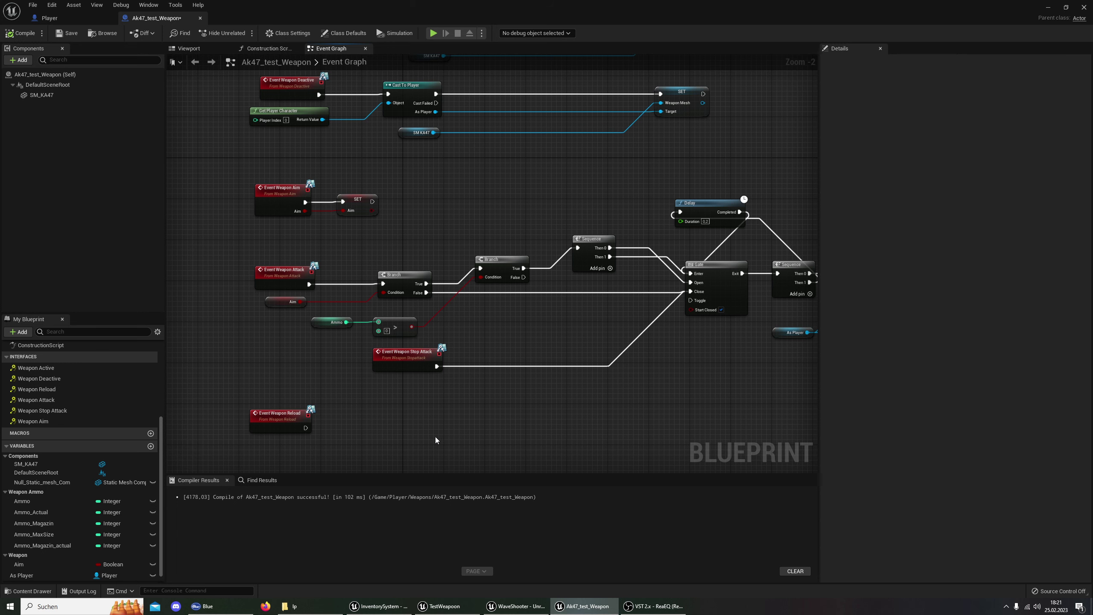
left_click(268, 272)
scroll(283, 332, "up", 2)
Review the Player graph's InputAction Reload and Attack chains, SET Upperbody and Weapon attack calls.
left_click(49, 17)
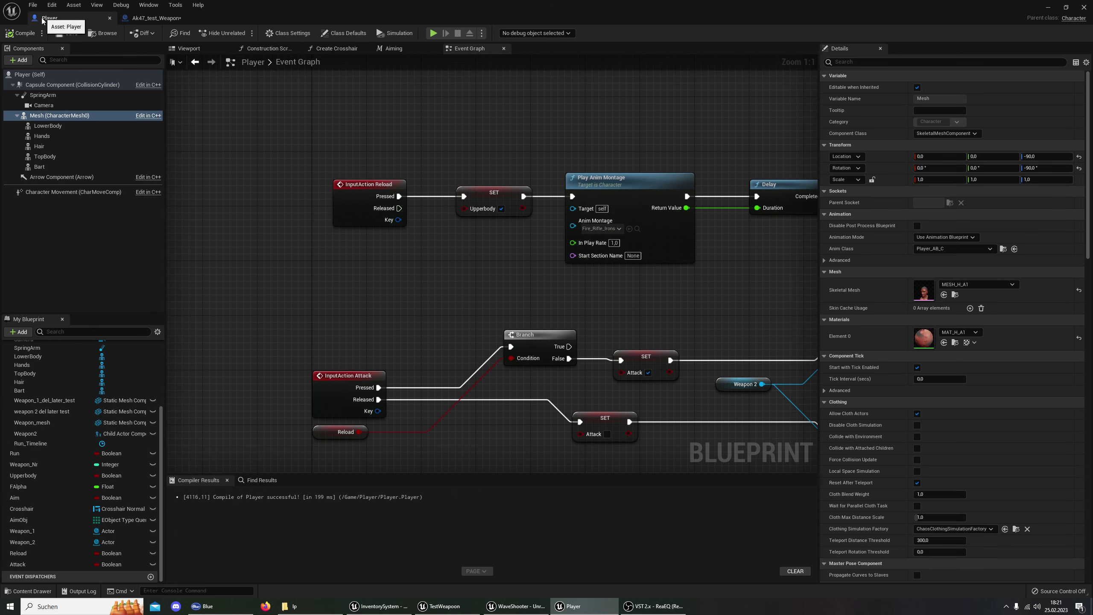
mouse_move(432, 304)
right_mouse_down()
mouse_move(385, 255)
mouse_move(395, 228)
right_mouse_up()
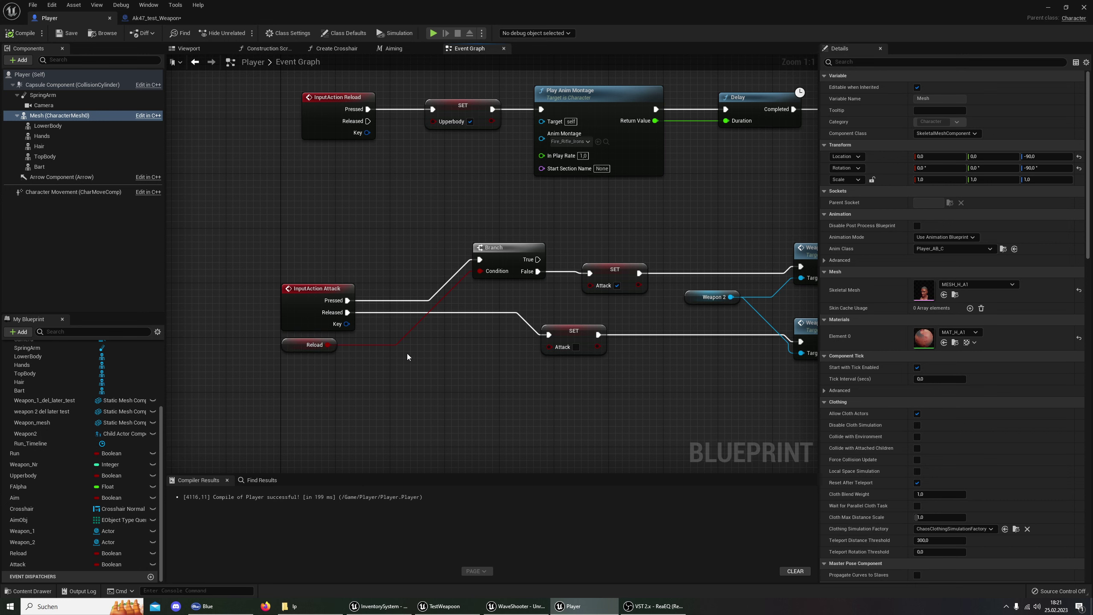
right_click_drag(446, 352, 346, 359)
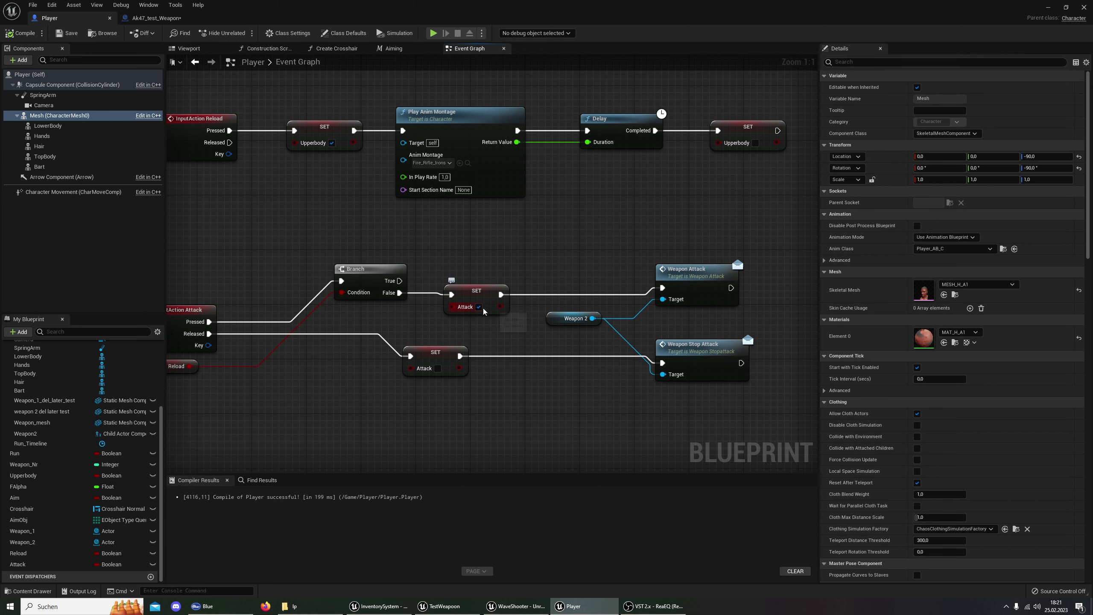
right_click_drag(617, 263, 511, 268)
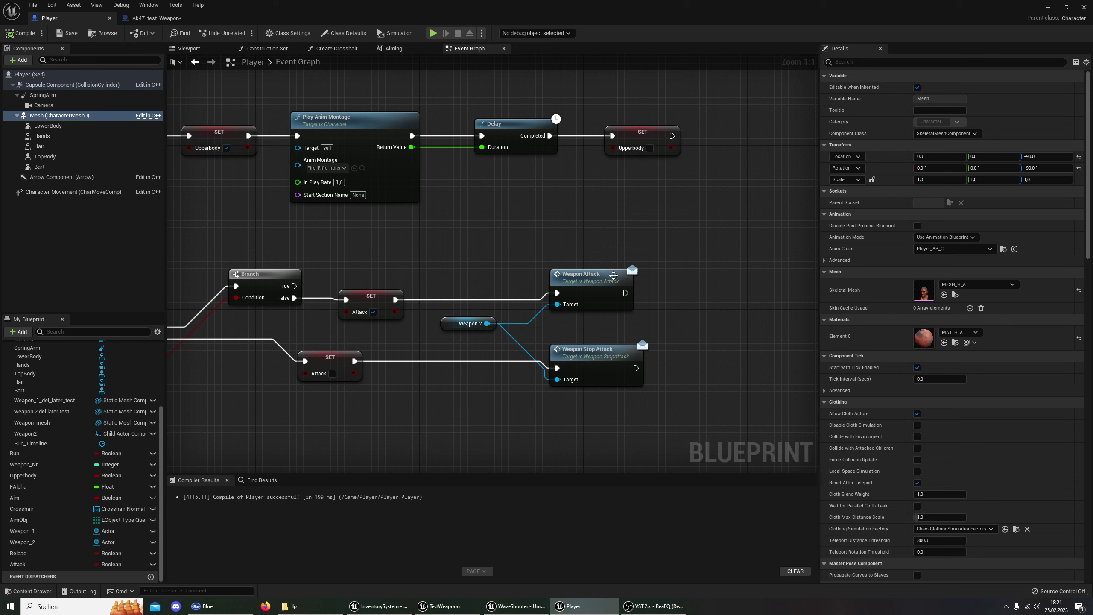
right_click_drag(309, 353, 476, 347)
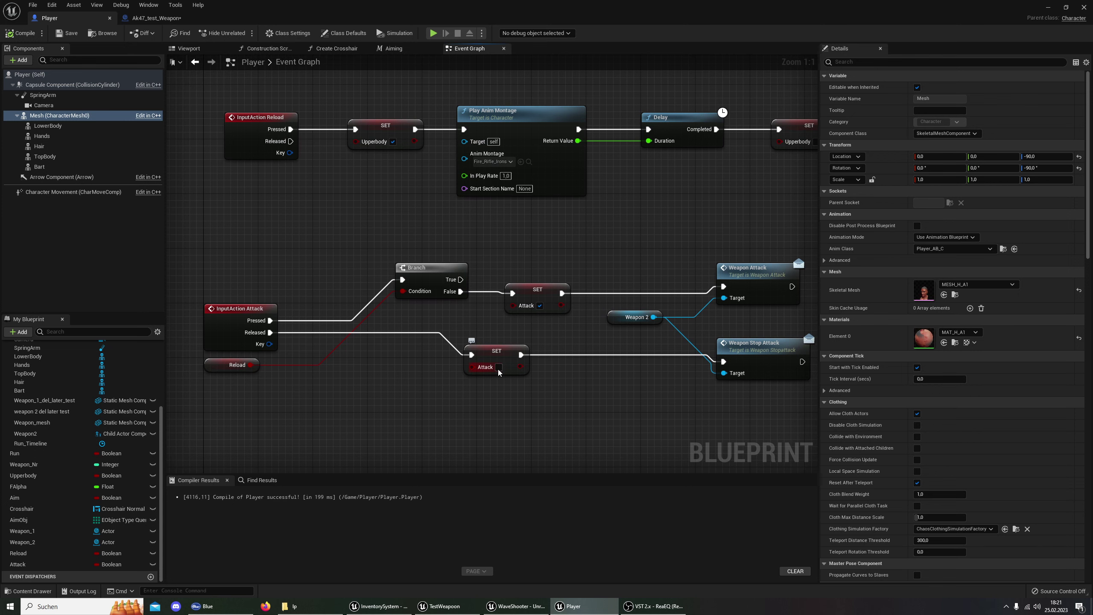
right_click_drag(499, 372, 400, 375)
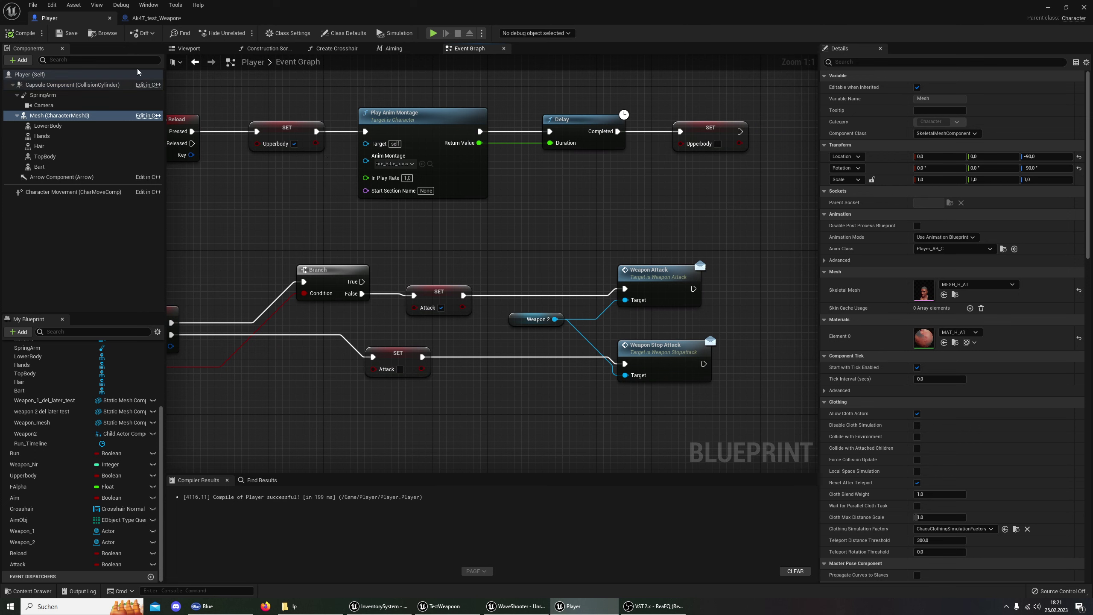
left_click(153, 17)
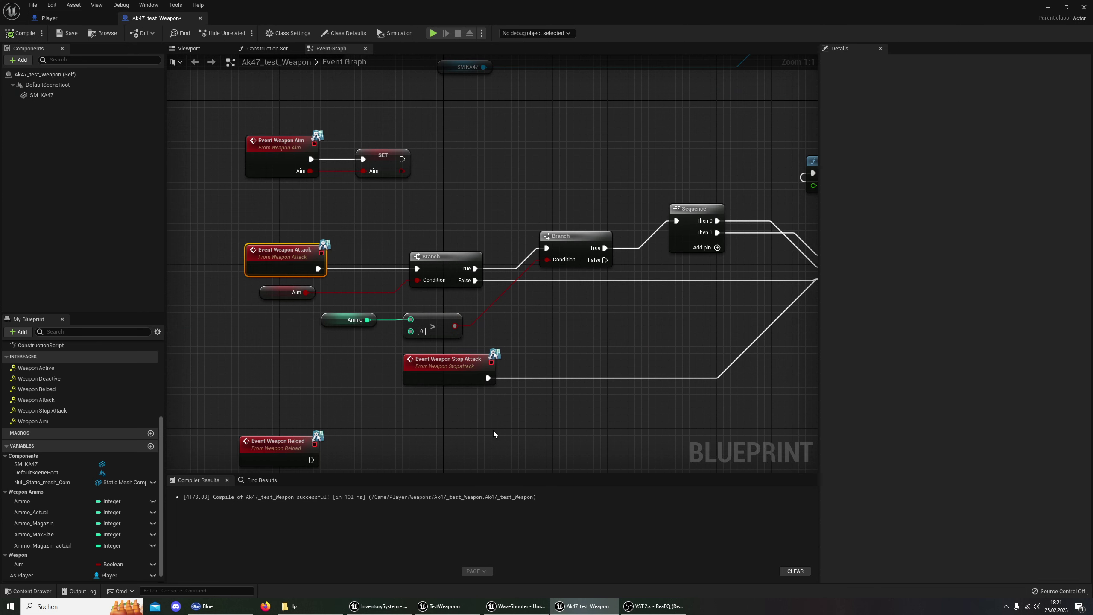
Bring the Delay, Gate and second Sequence nodes of the attack chain into view.
mouse_move(277, 328)
right_mouse_down()
mouse_move(300, 362)
mouse_move(282, 289)
right_mouse_up()
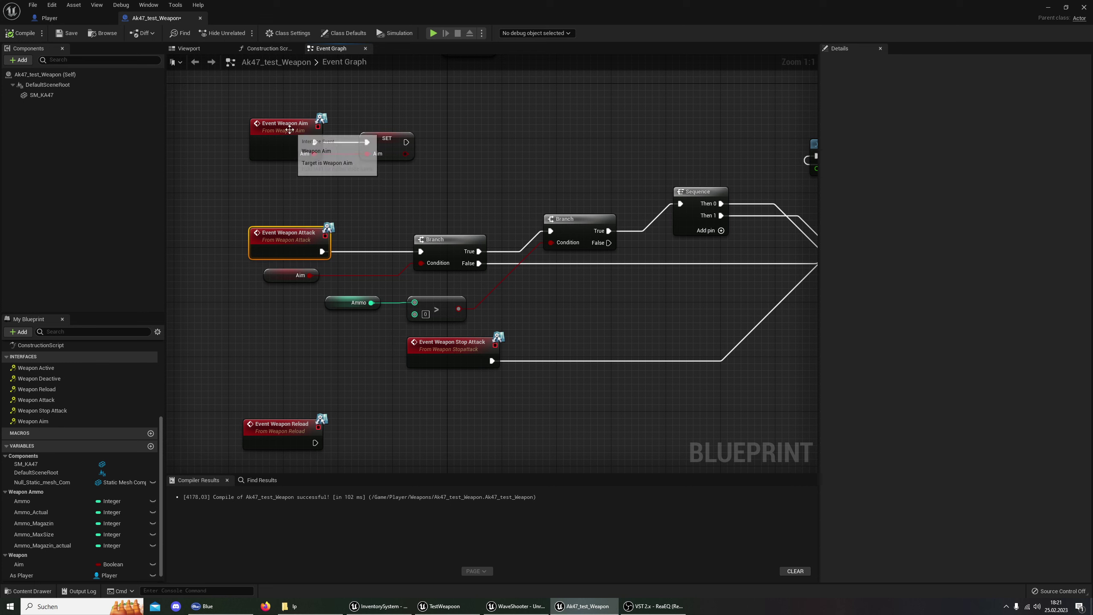
right_click_drag(553, 142, 380, 178)
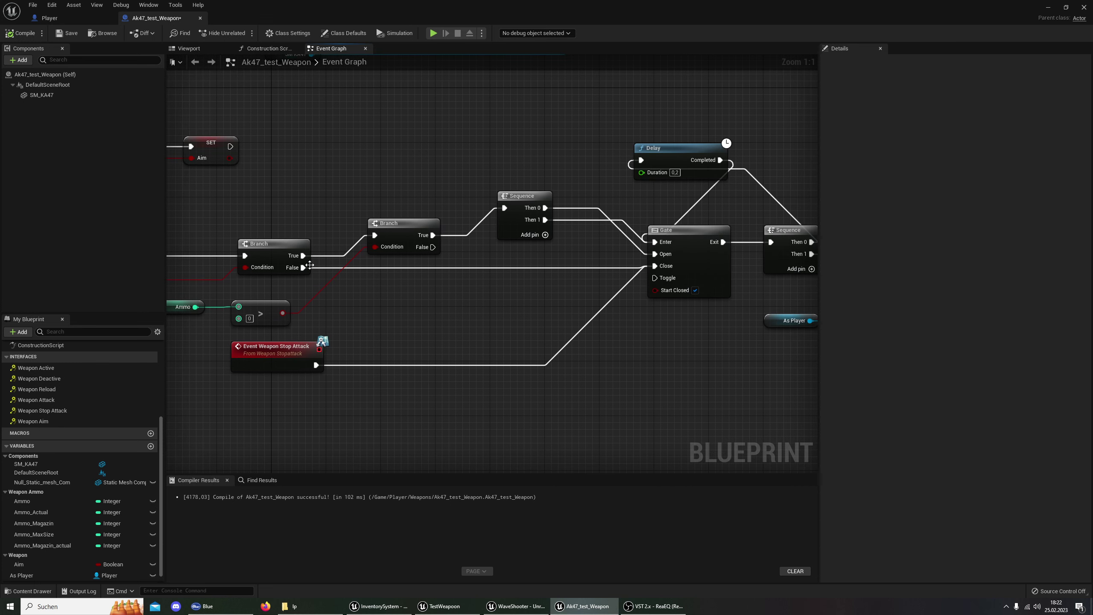
right_click_drag(348, 304, 493, 295)
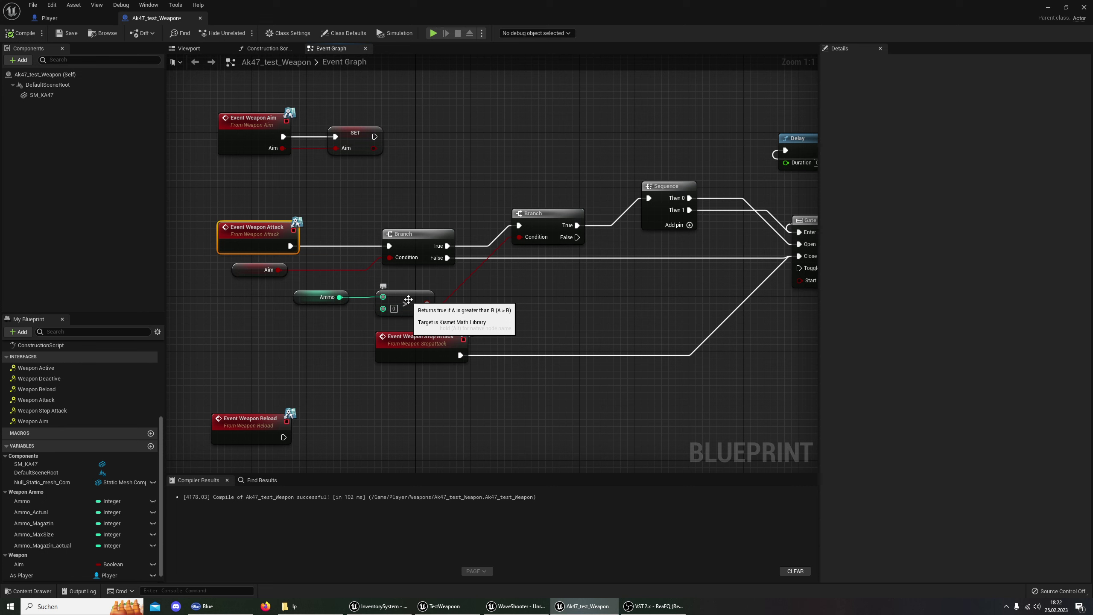
right_click_drag(539, 303, 459, 246)
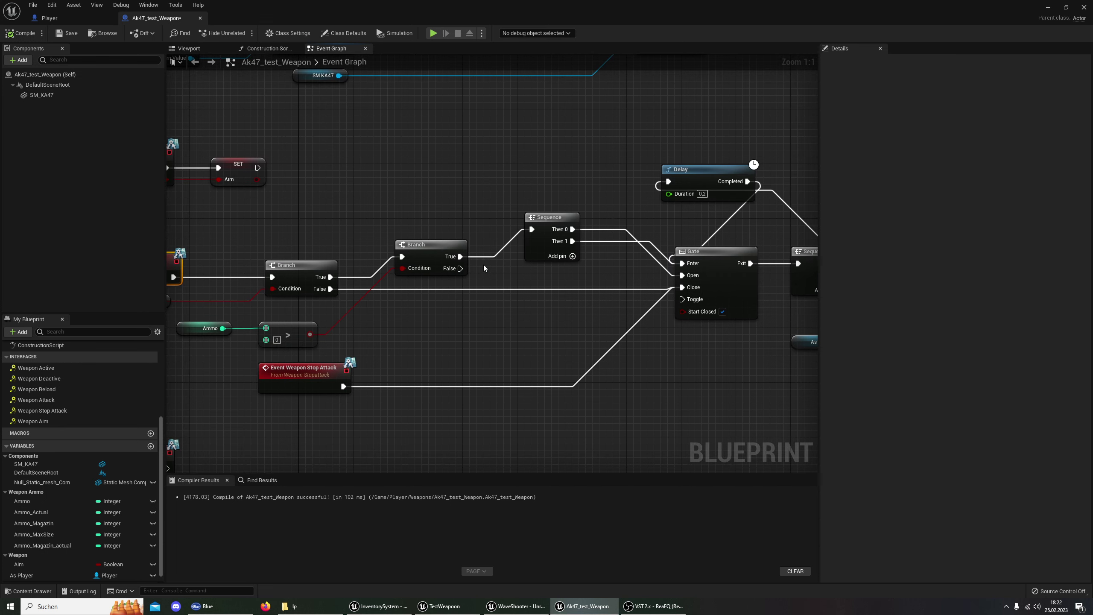
right_click_drag(520, 301, 377, 301)
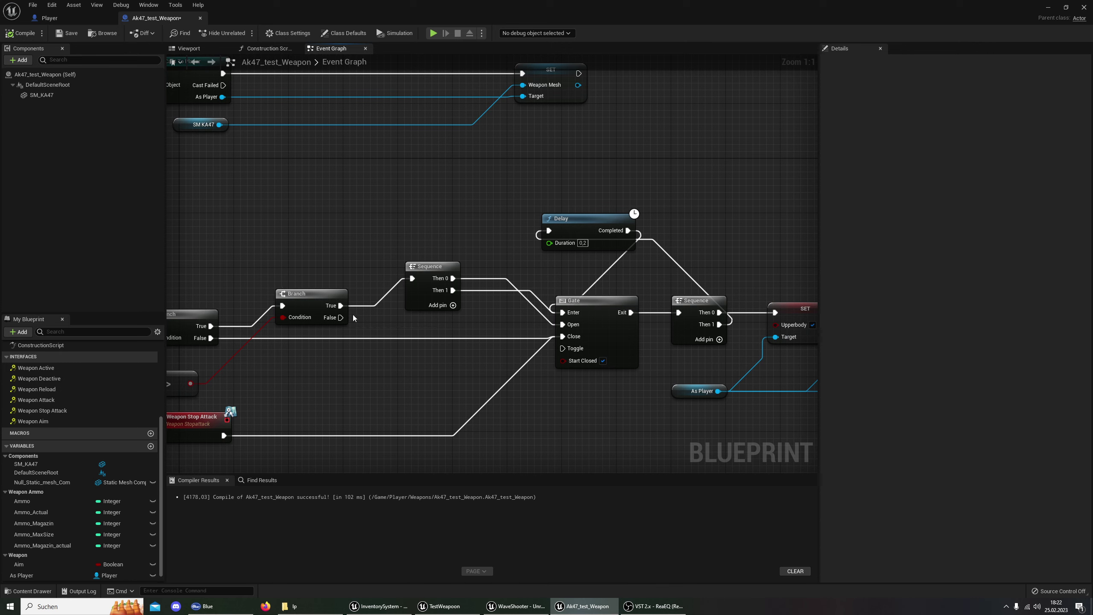
scroll(379, 349, "up", 1)
scroll(408, 335, "down", 1)
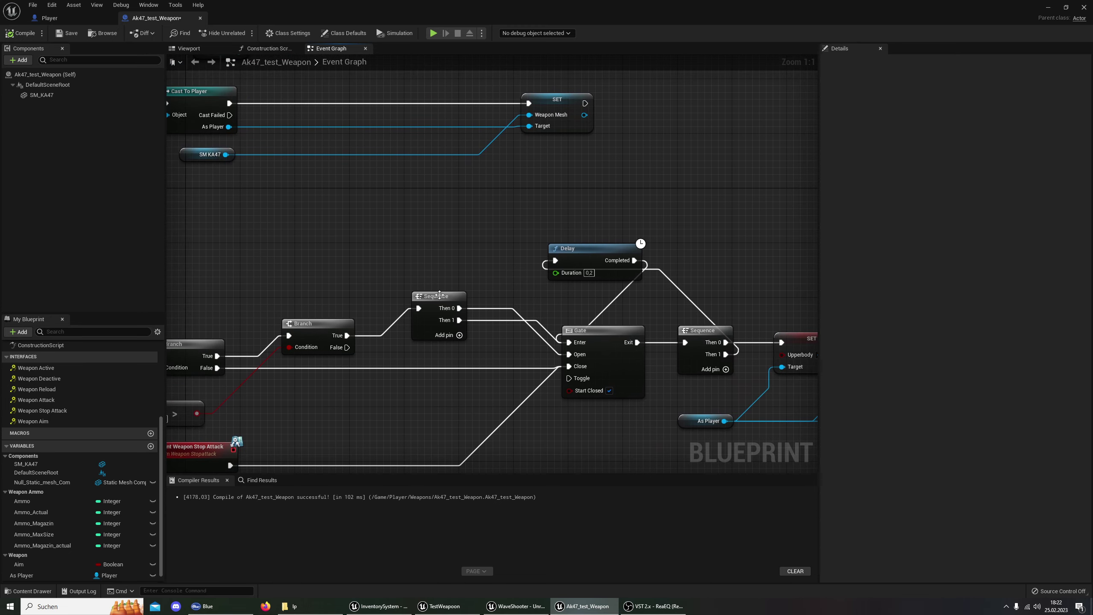
right_click_drag(529, 271, 478, 233)
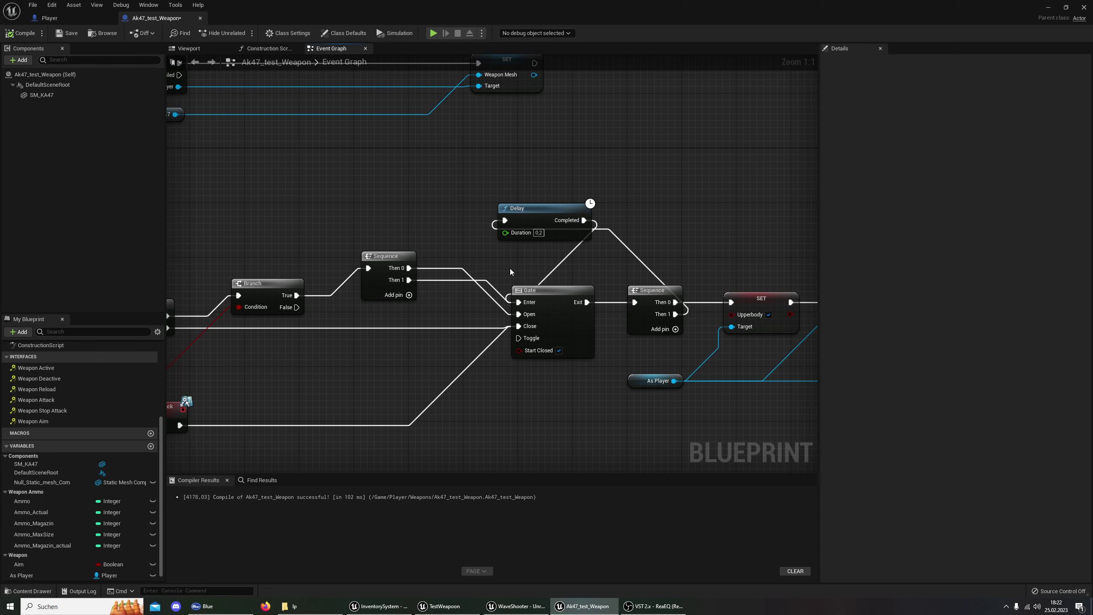
Connect the Sequence's Then 0 output to the SET Upperbody node's exec input.
right_click_drag(510, 272, 392, 259)
right_click(392, 260)
left_click(392, 260)
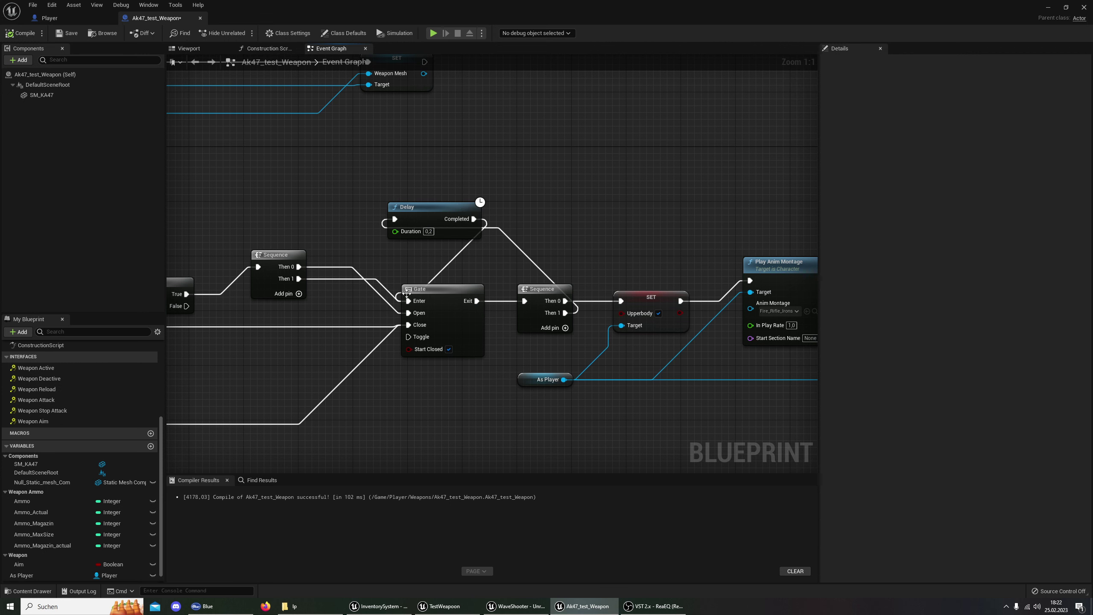
right_click_drag(636, 233, 512, 228)
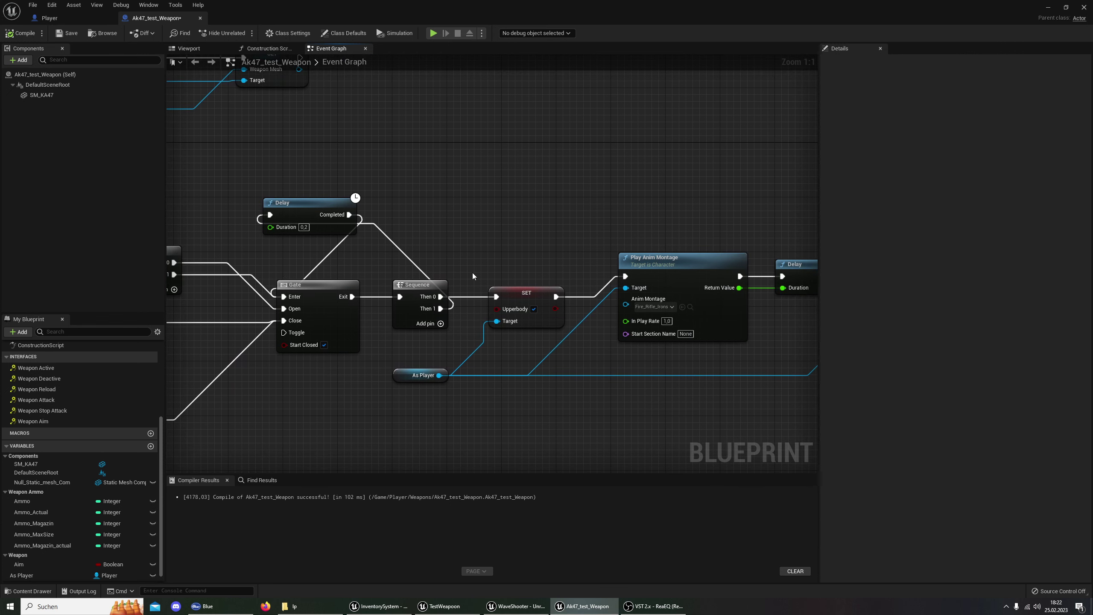
left_click_drag(439, 297, 438, 297)
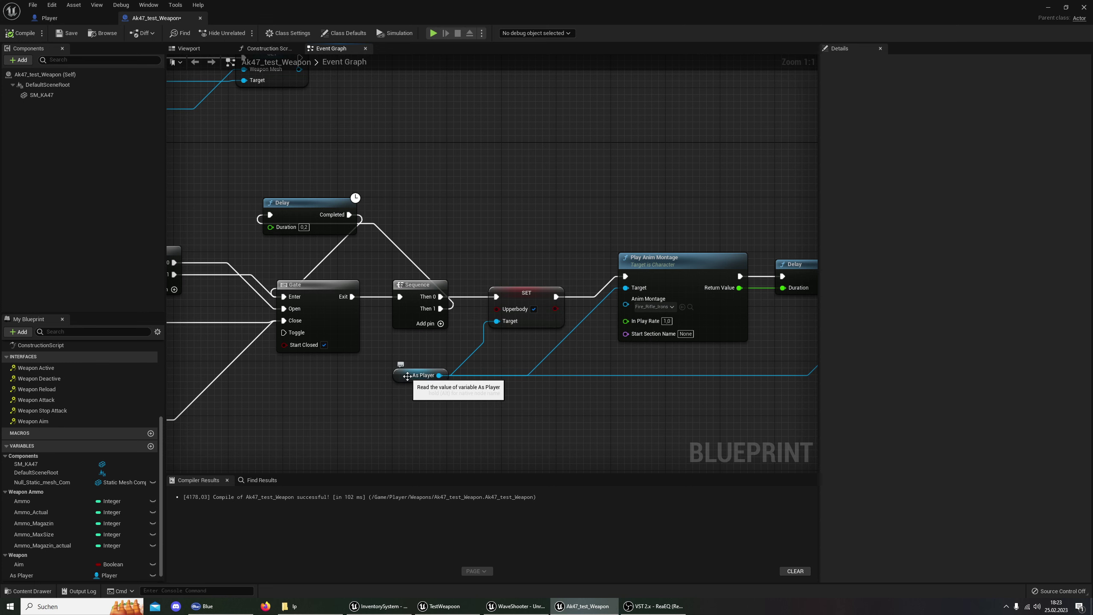
left_click(405, 375)
right_click_drag(485, 323, 365, 327)
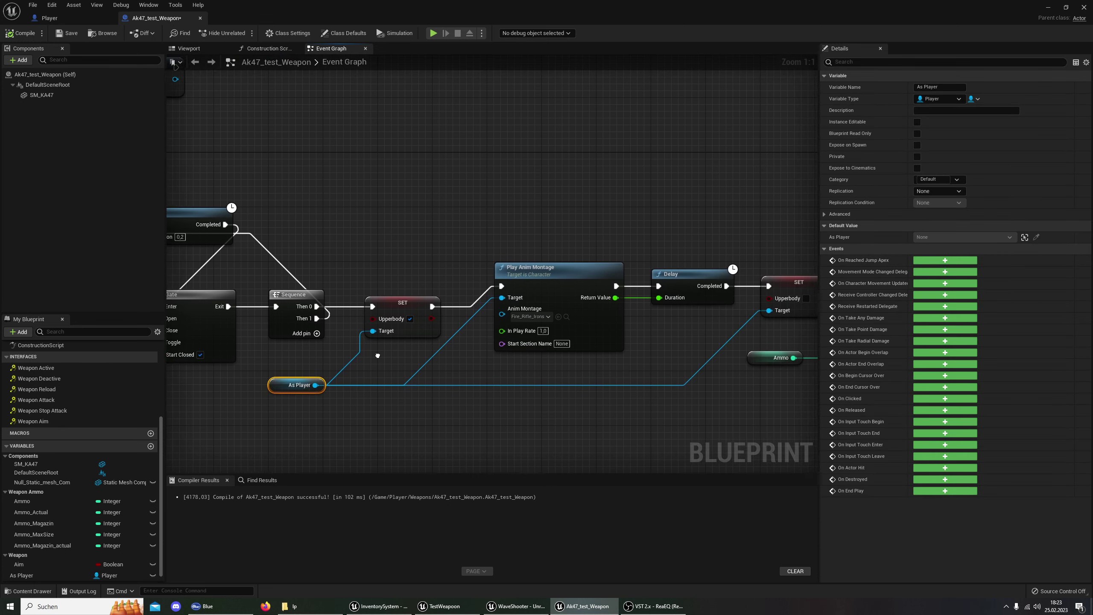
right_click_drag(451, 314, 391, 338)
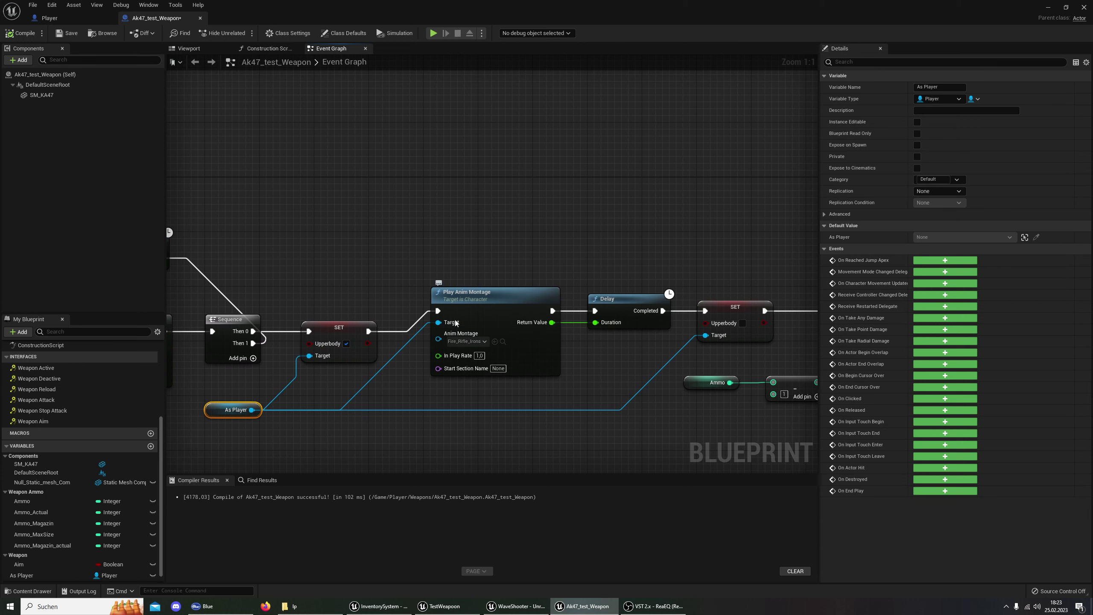
right_click_drag(491, 296, 458, 304)
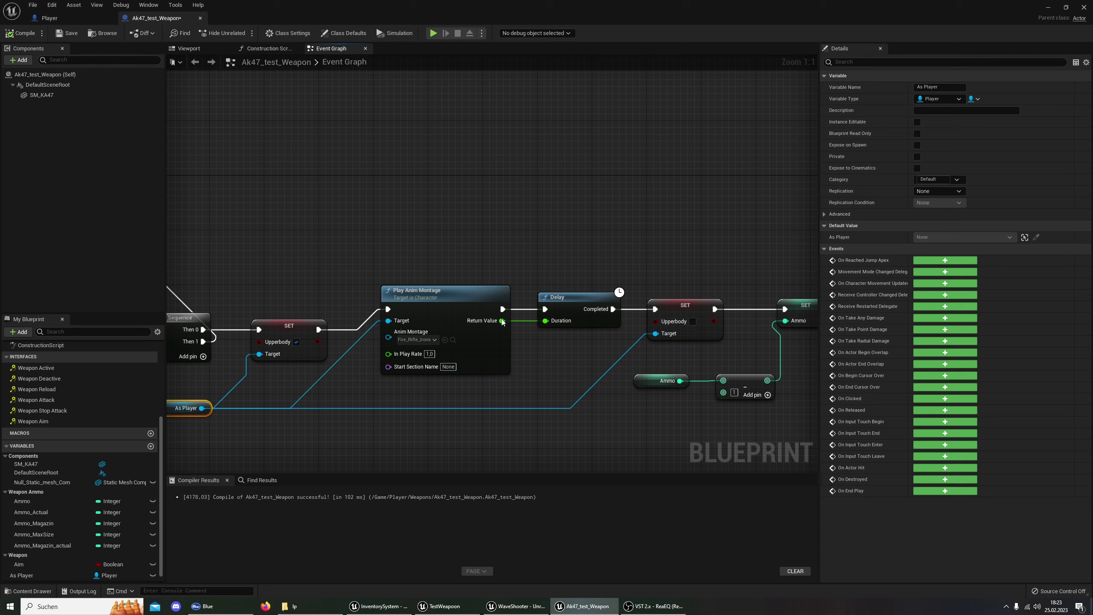
right_click_drag(562, 304, 437, 313)
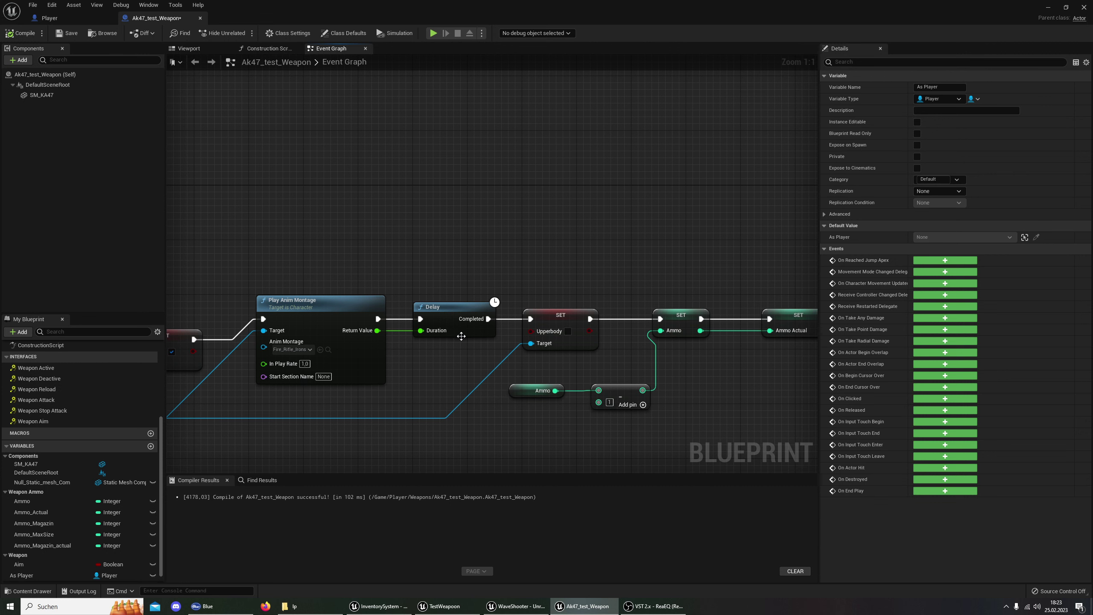
right_click_drag(503, 323, 375, 323)
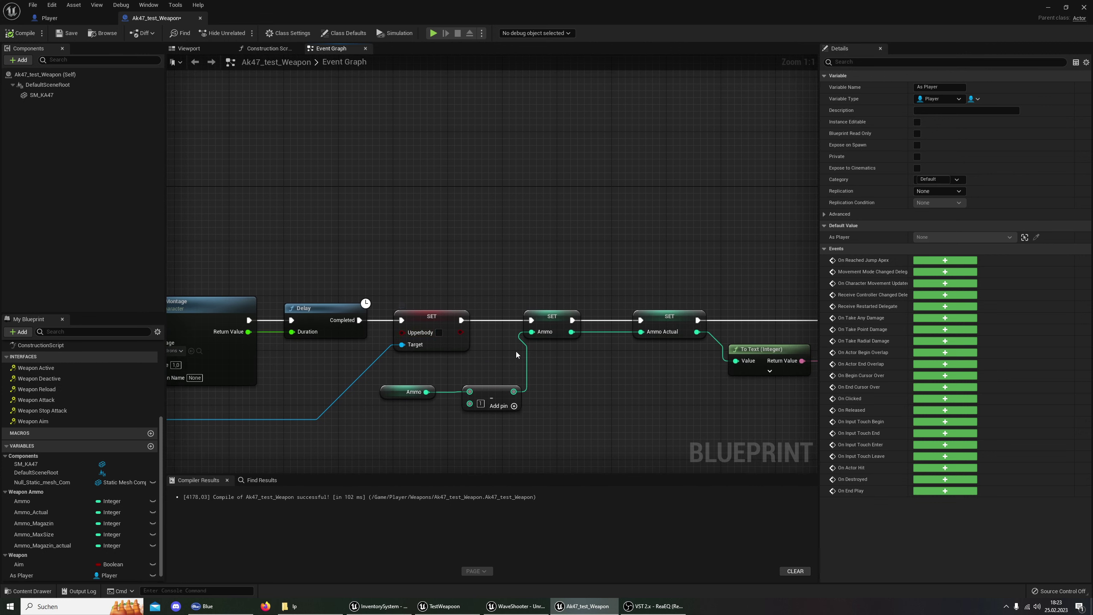
right_click_drag(504, 342, 450, 342)
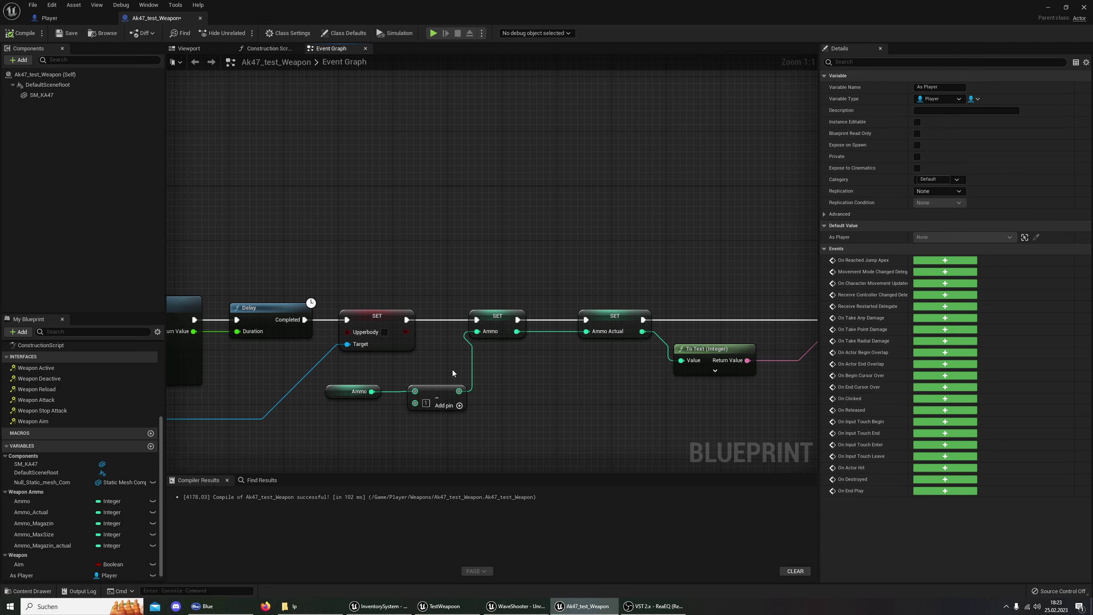
right_click_drag(551, 368, 415, 379)
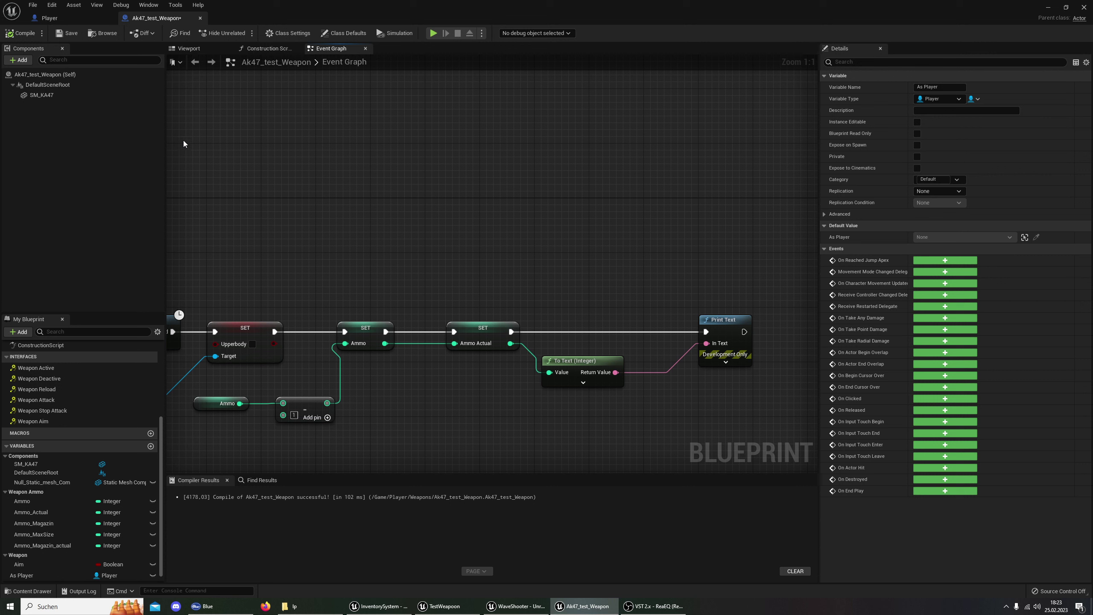
right_click_drag(183, 140, 521, 203)
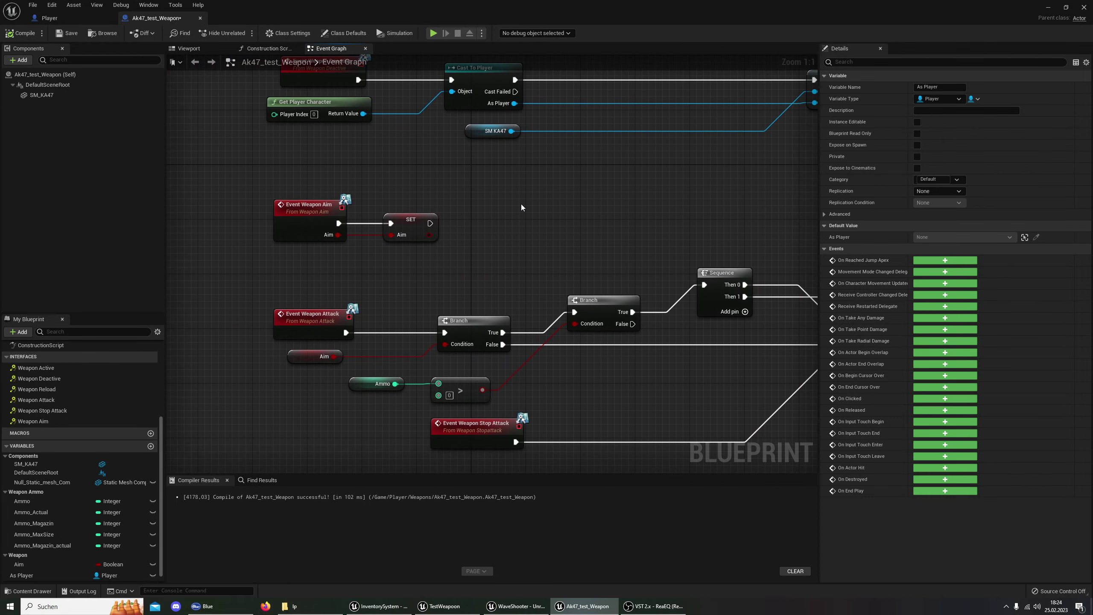
Look over the attack graph from the Gate and Sequence to Print Text, then switch to the WaveShooter editor.
right_click_drag(572, 281, 346, 145)
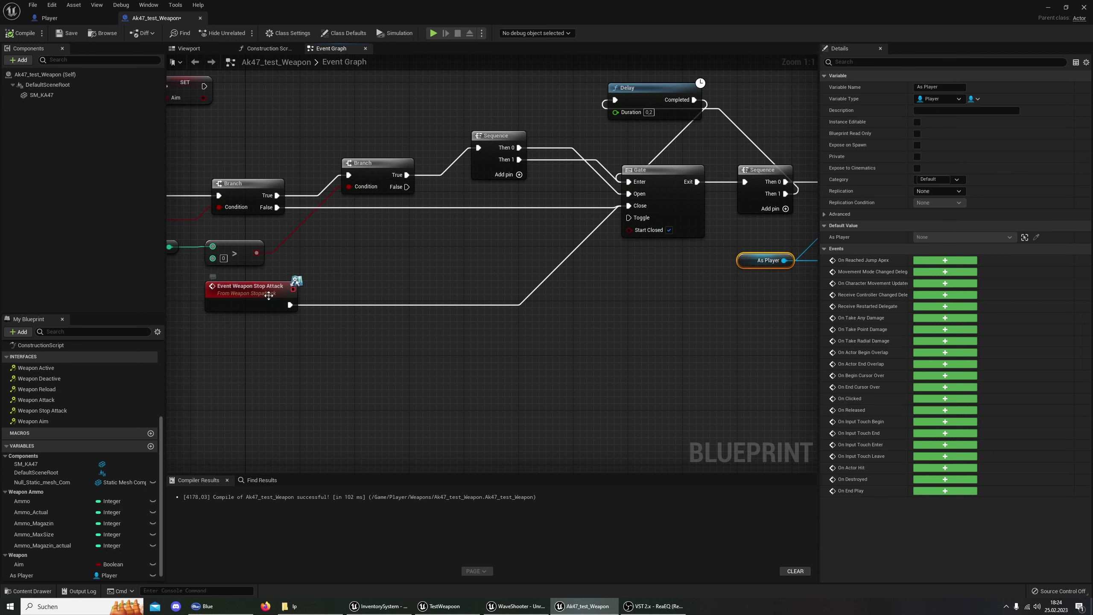
right_click_drag(420, 261, 407, 278)
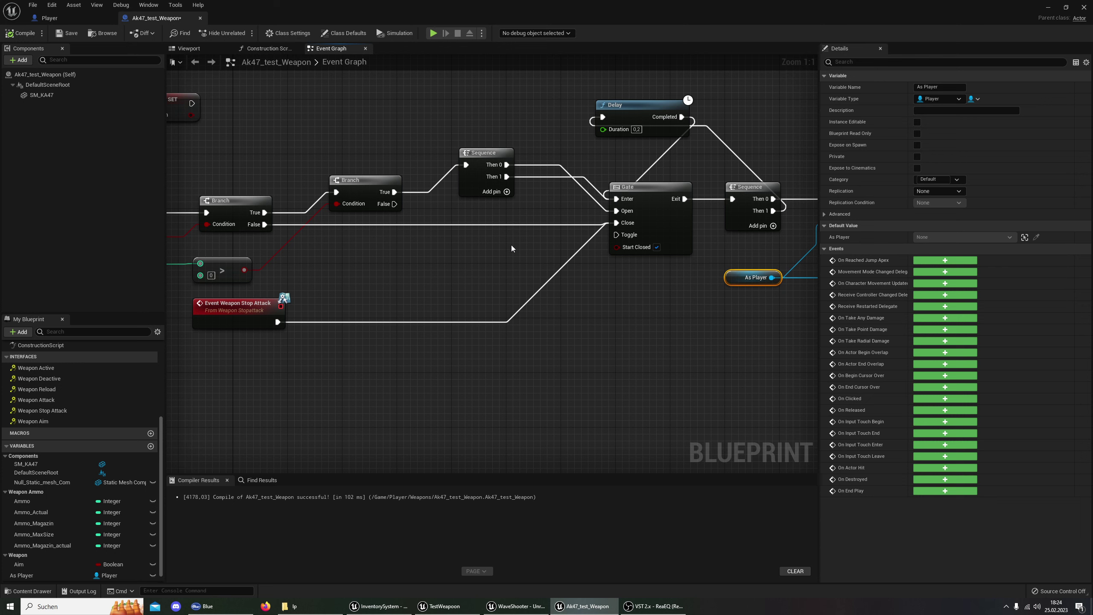
right_click_drag(479, 276, 553, 305)
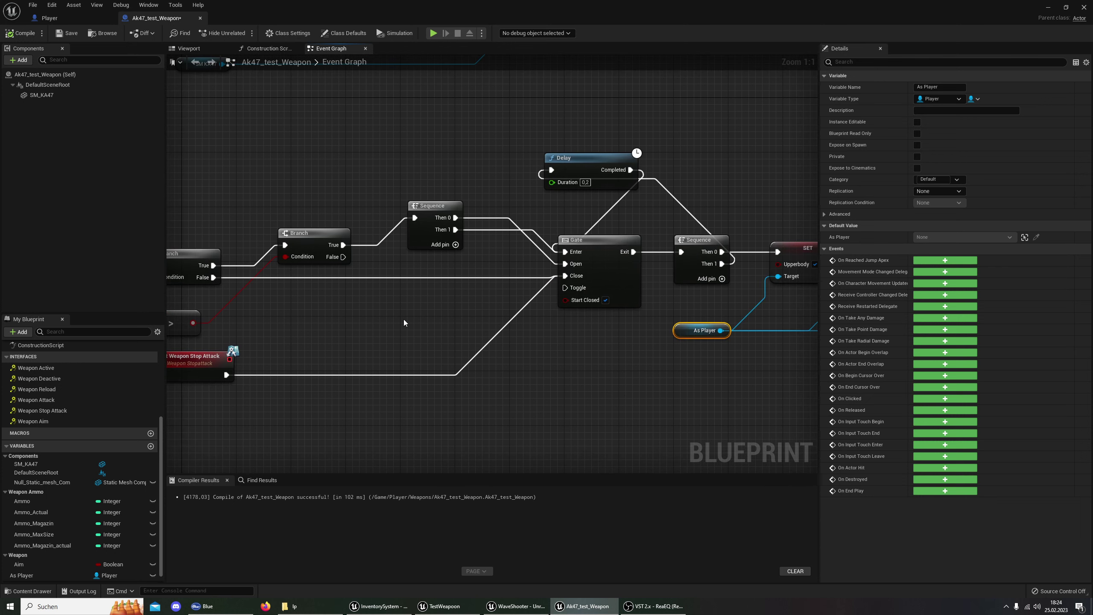
mouse_move(404, 322)
right_mouse_down()
mouse_move(594, 306)
mouse_move(293, 302)
mouse_move(188, 319)
mouse_move(686, 370)
right_mouse_up()
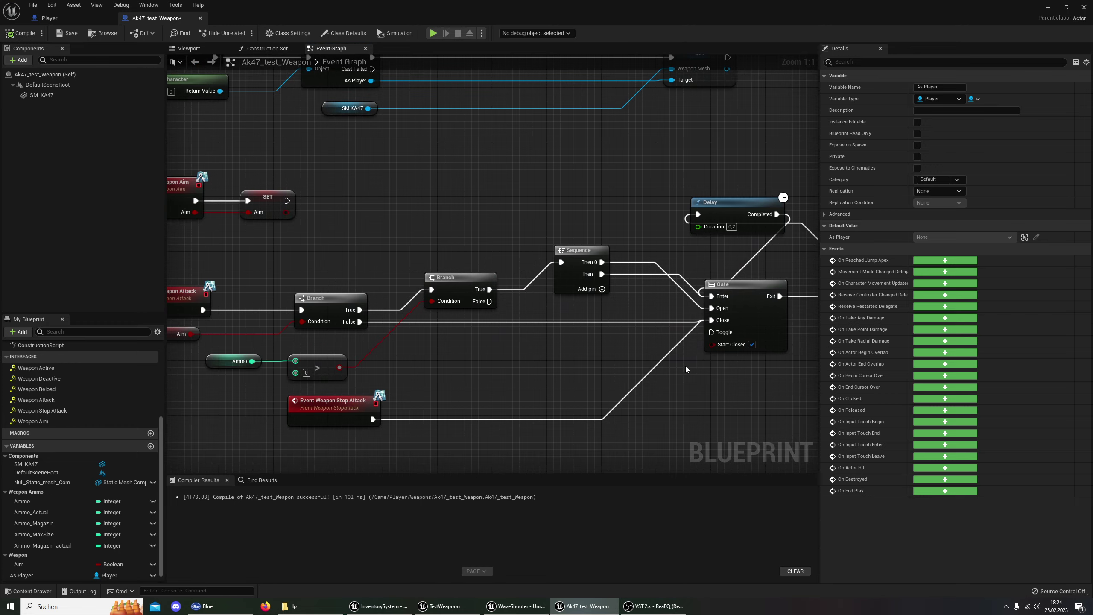
scroll(521, 313, "down", 5)
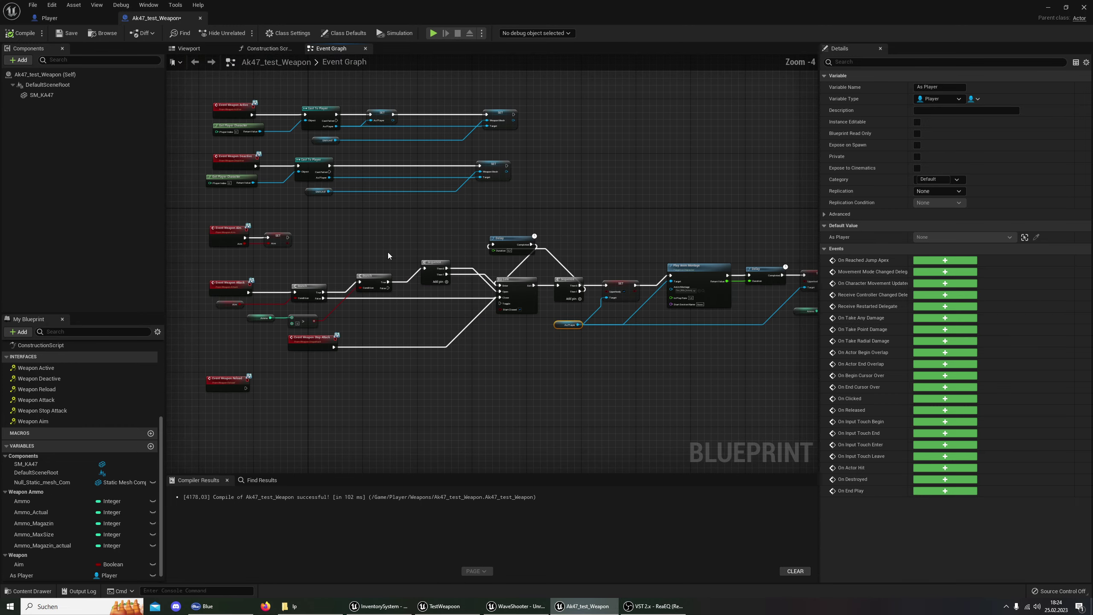
right_click_drag(715, 304, 570, 290)
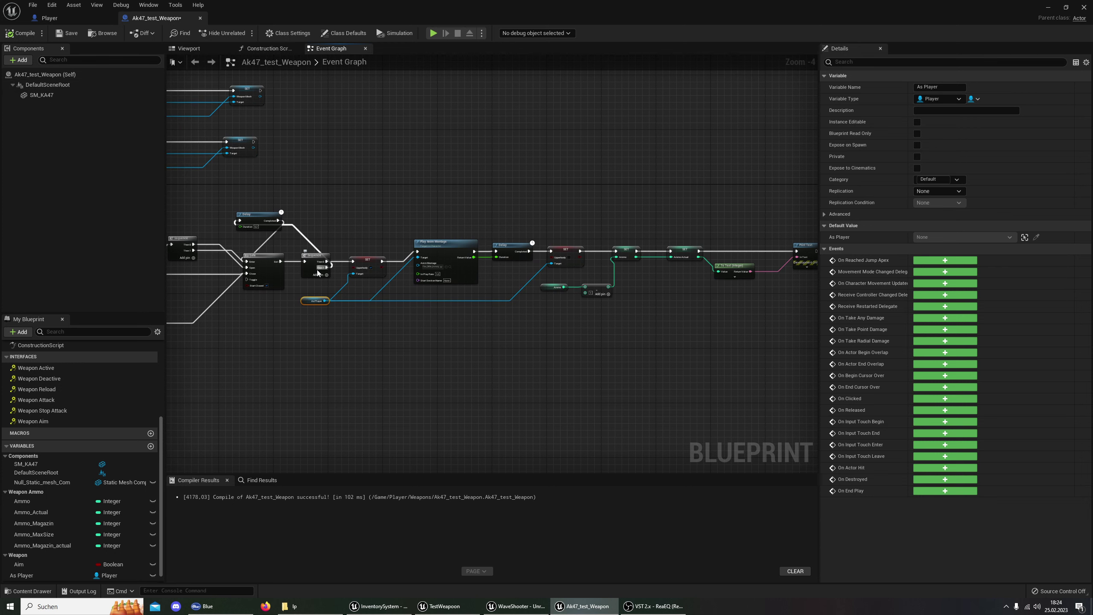
right_click_drag(293, 342, 501, 345)
scroll(501, 345, "up", 1)
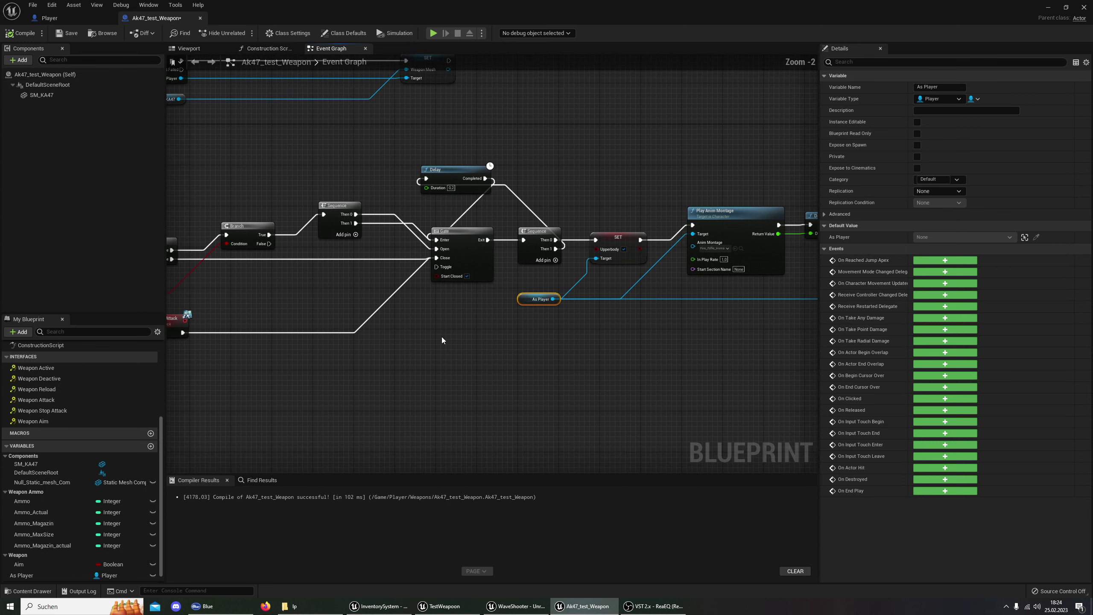
scroll(441, 337, "up", 1)
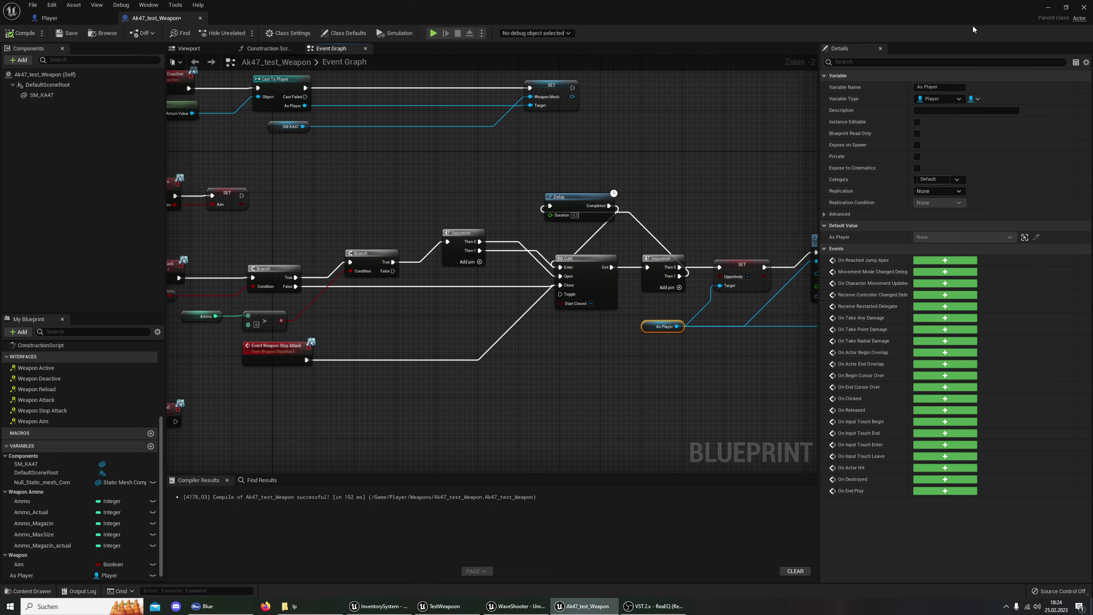
left_click(1048, 8)
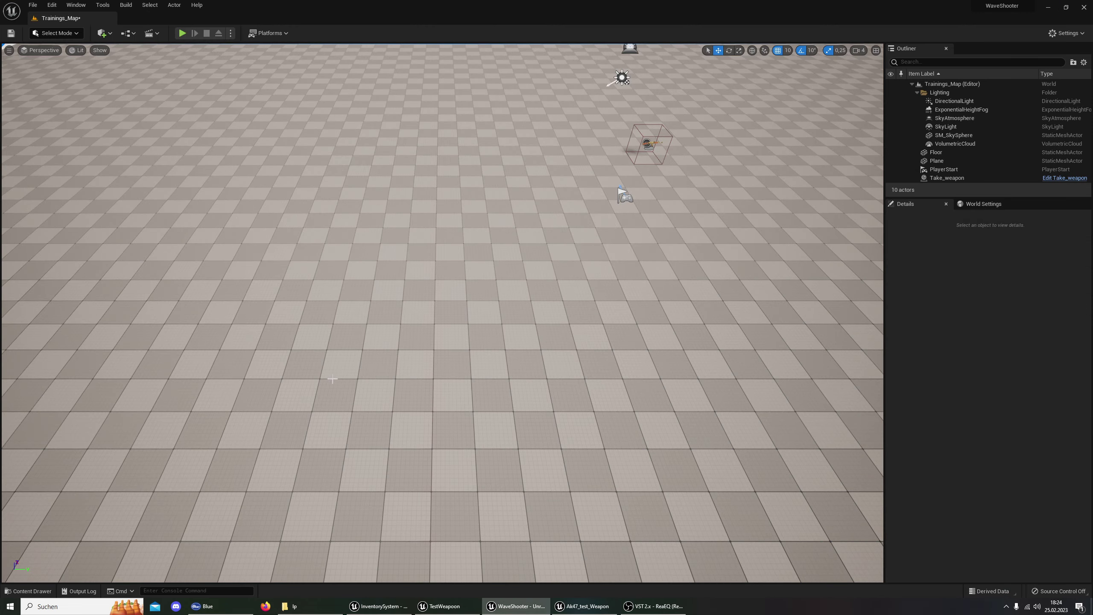
Set the Ammo default value to 5, compile with F7, and start Play in Editor.
left_click(584, 606)
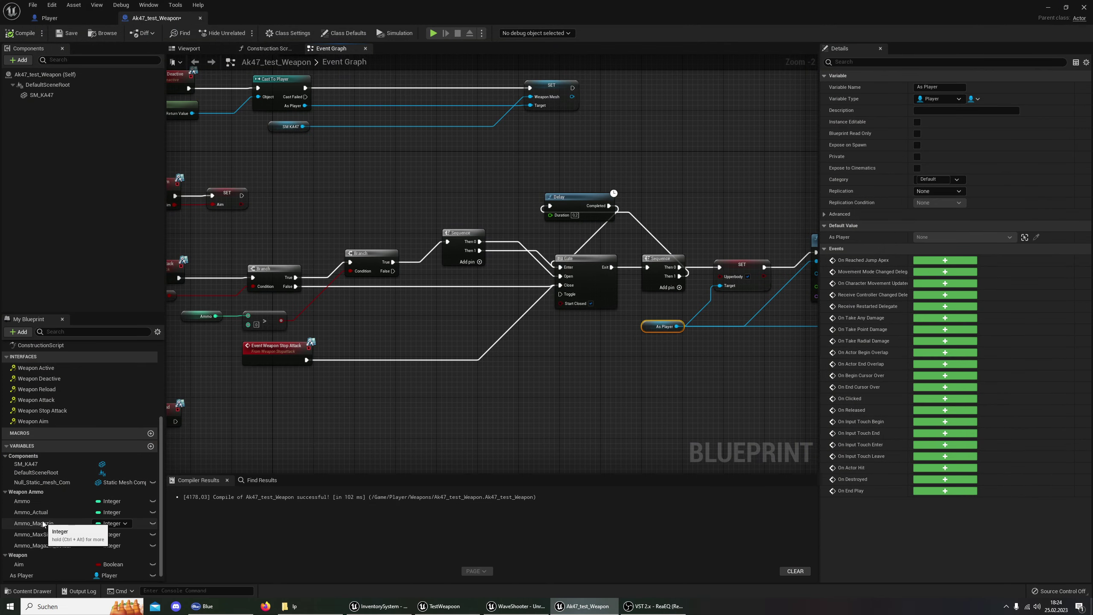
left_click(22, 501)
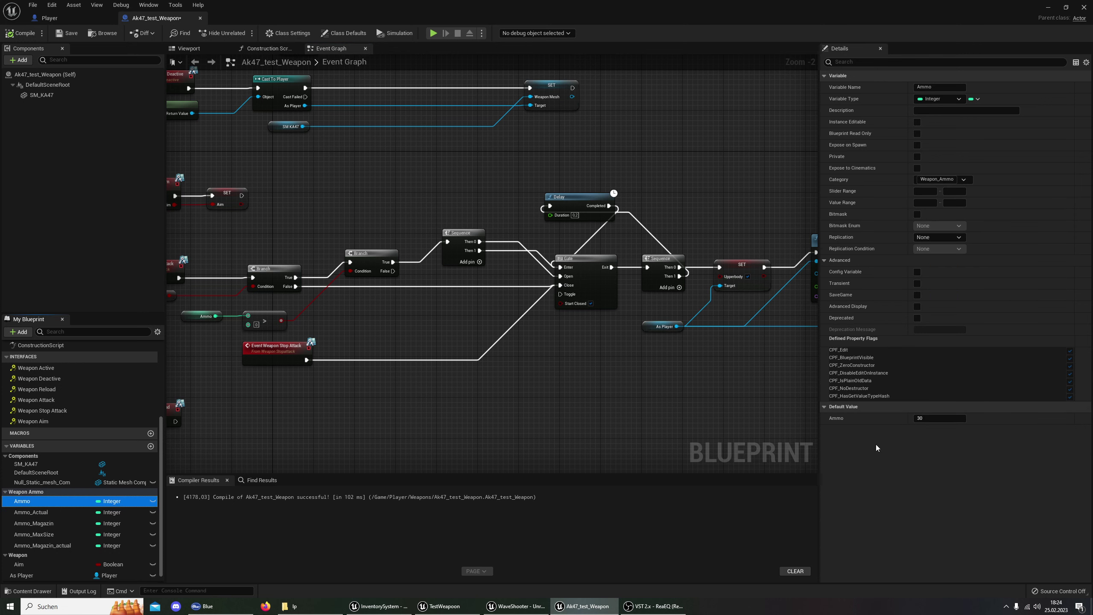
left_click(937, 420)
type("5")
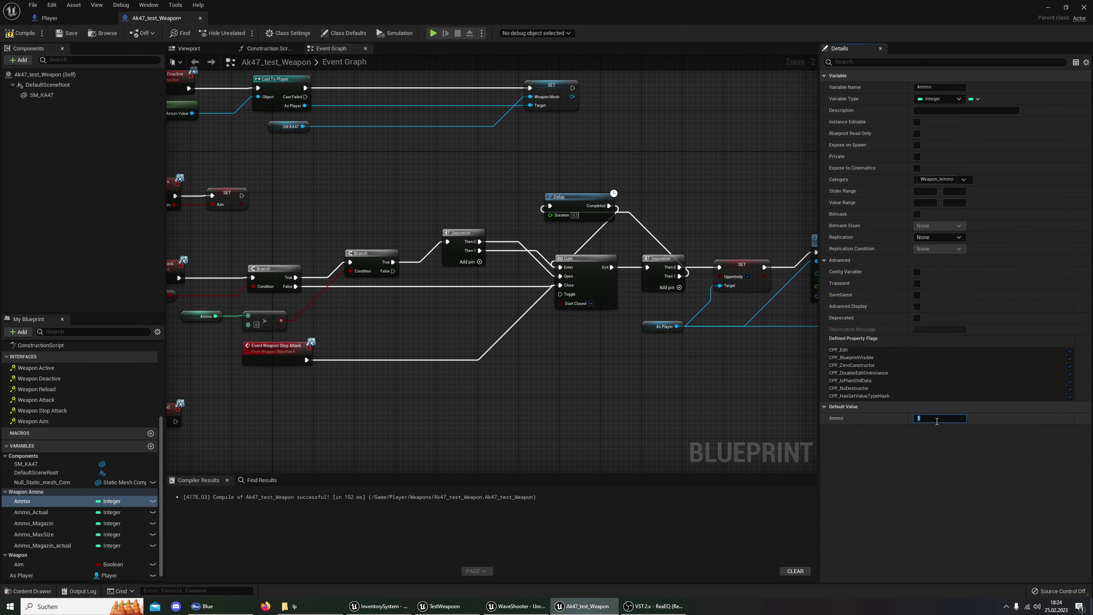
key("Return")
key("F7")
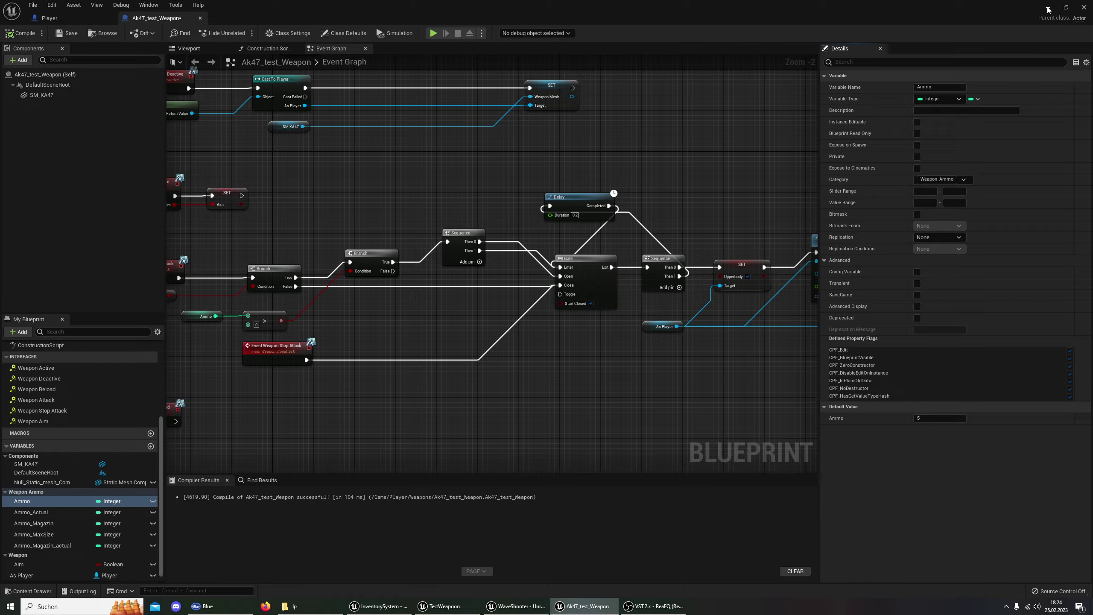
left_click(1048, 8)
left_click(186, 33)
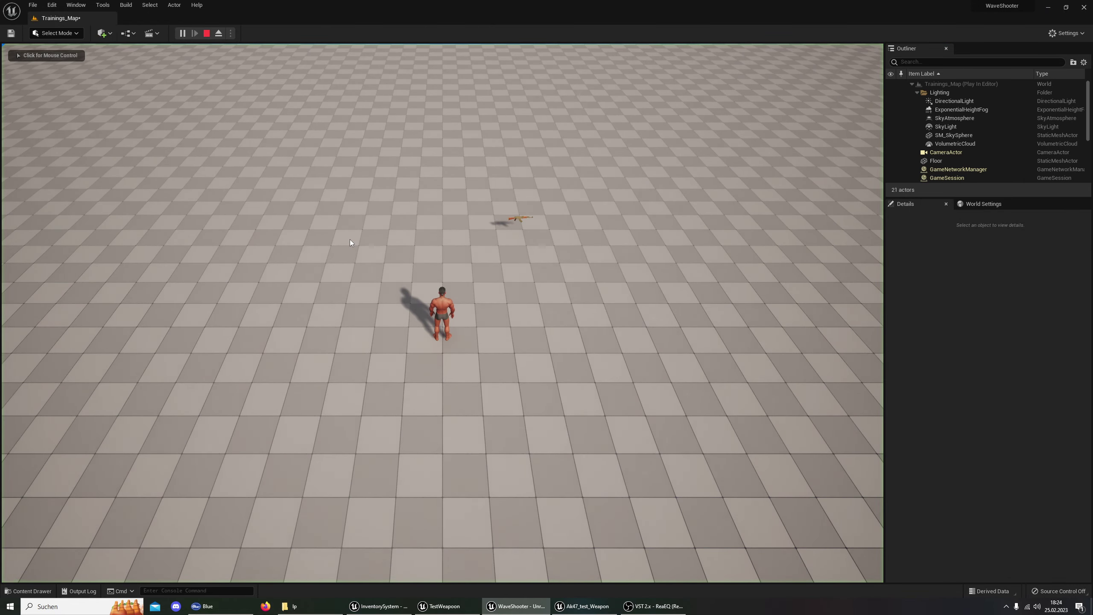
Walk to the rifle and fire it repeatedly, then stop the session and return to the blueprint.
key("w")
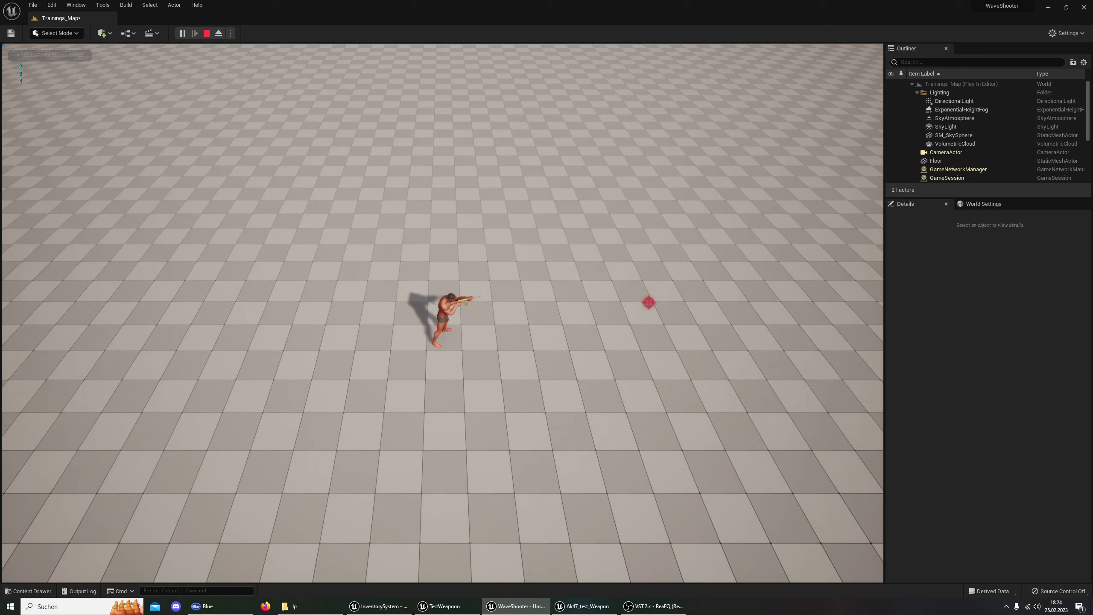
left_click_drag(648, 302, 648, 303)
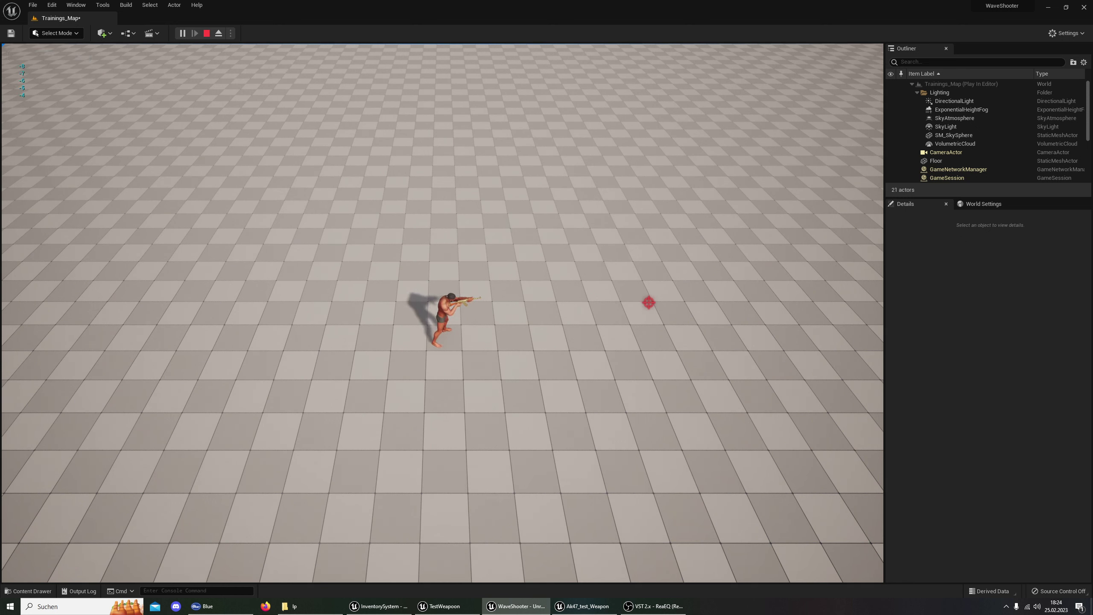
key("Escape")
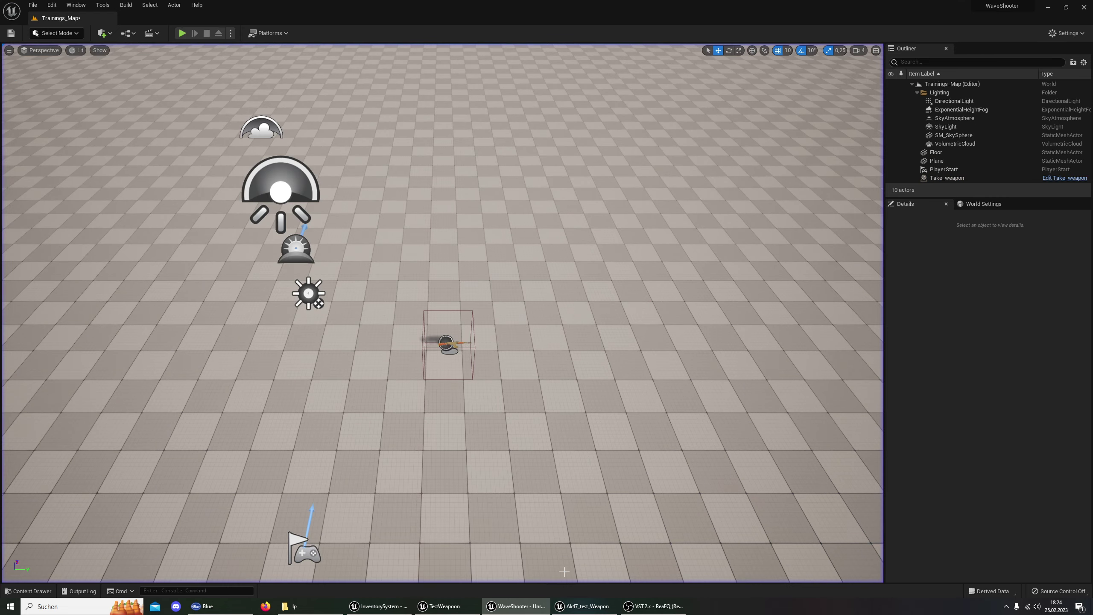
key("alt+Tab")
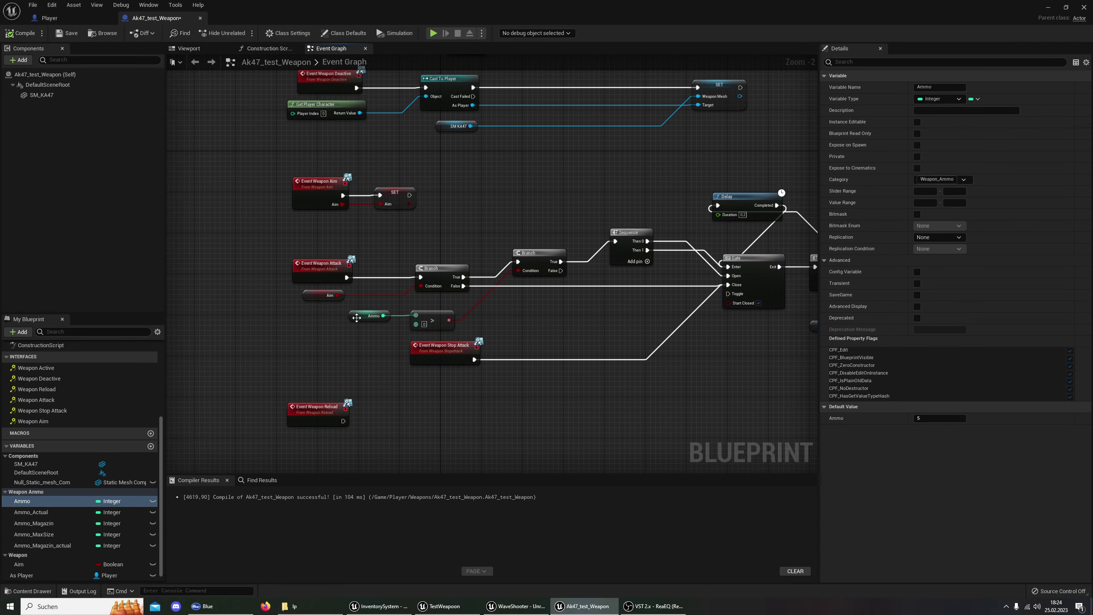
scroll(414, 326, "up", 2)
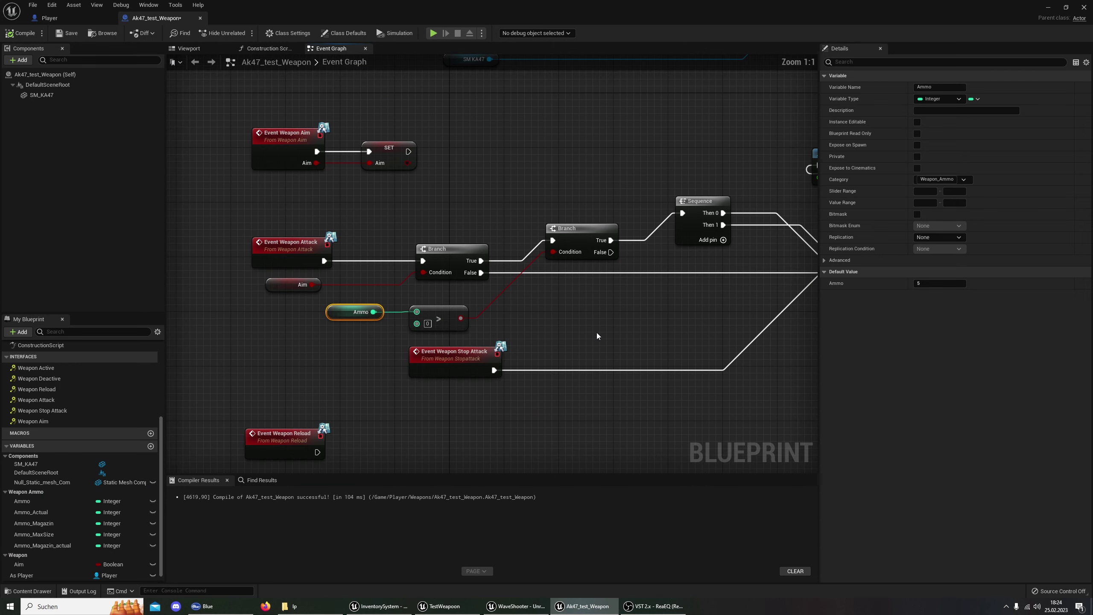
mouse_move(605, 313)
right_mouse_down()
mouse_move(447, 339)
mouse_move(515, 352)
right_mouse_up()
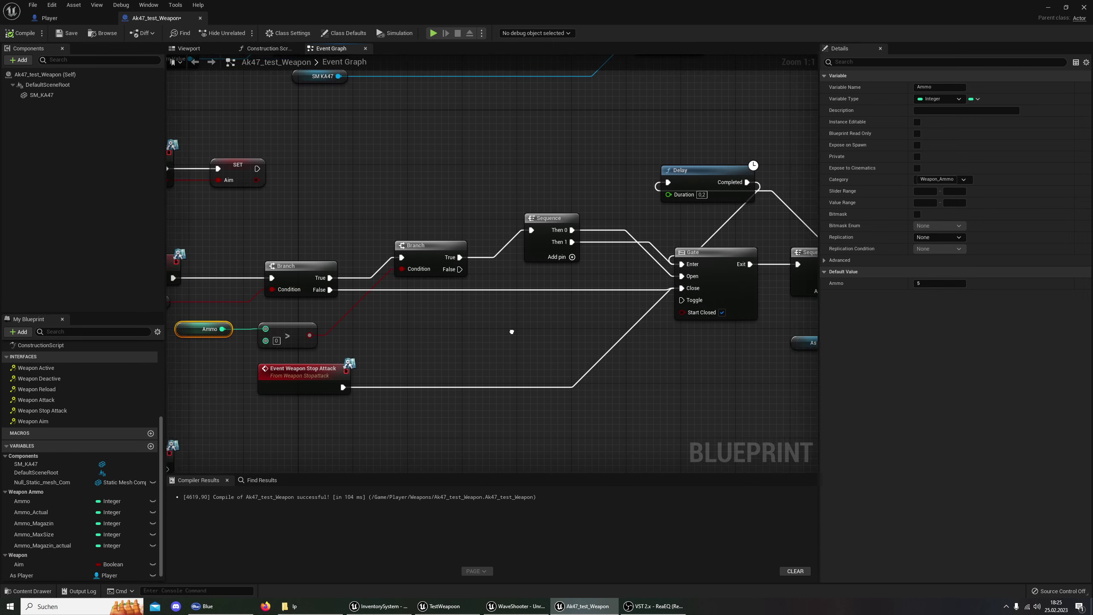
right_click(579, 397)
left_click(523, 225)
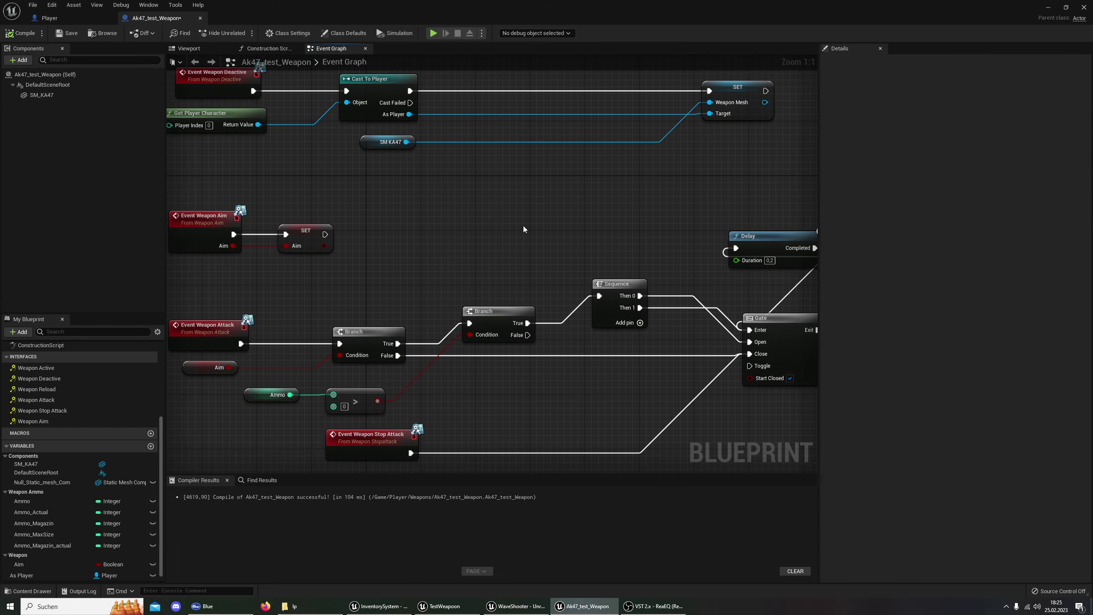
right_click_drag(679, 203, 252, 196)
scroll(567, 284, "down", 5)
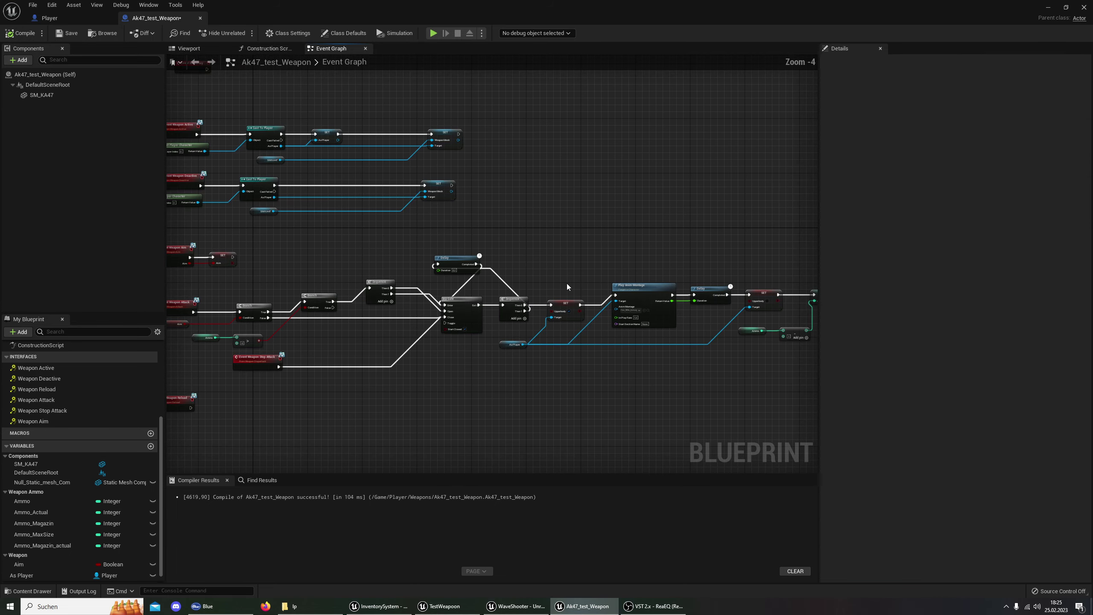